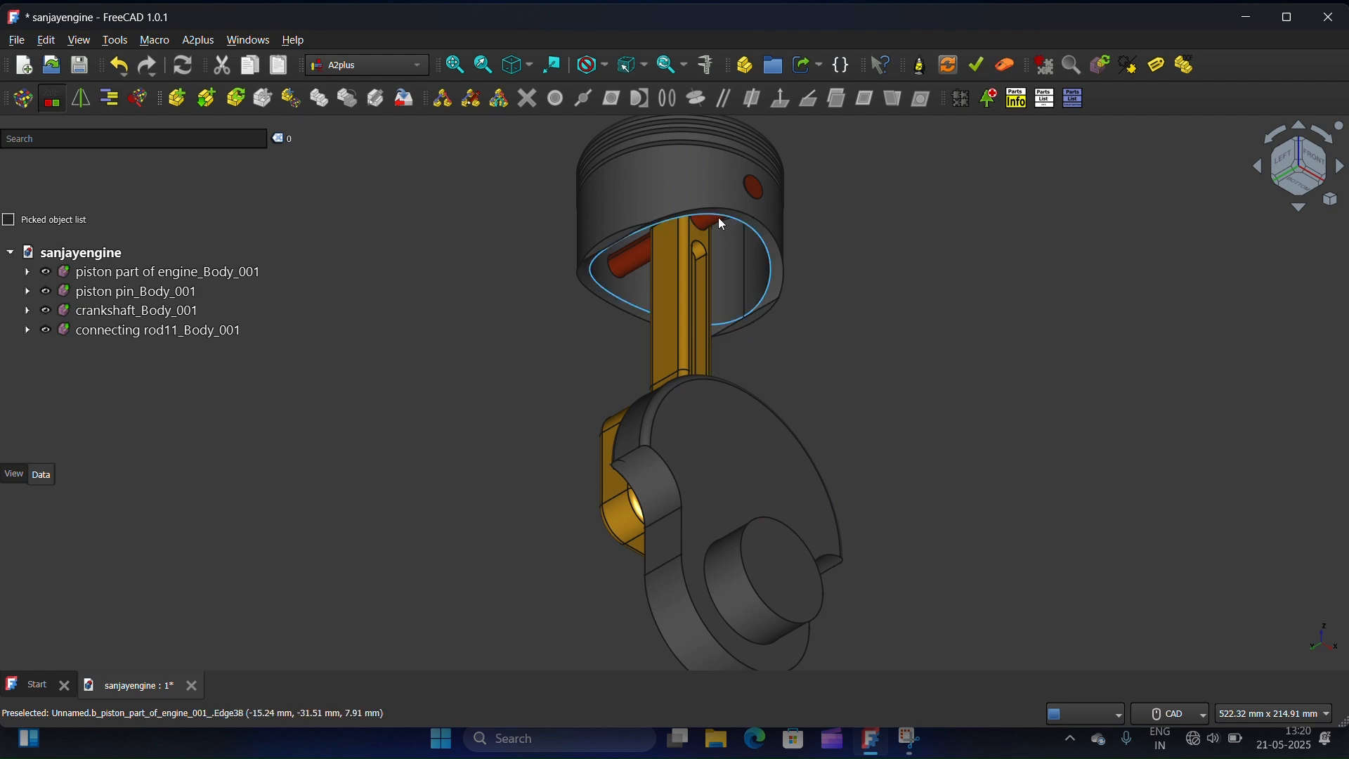
Examine the finished piston, pin, connecting rod and crankshaft assembly up close and from different angles
scroll(727, 222, up, 6)
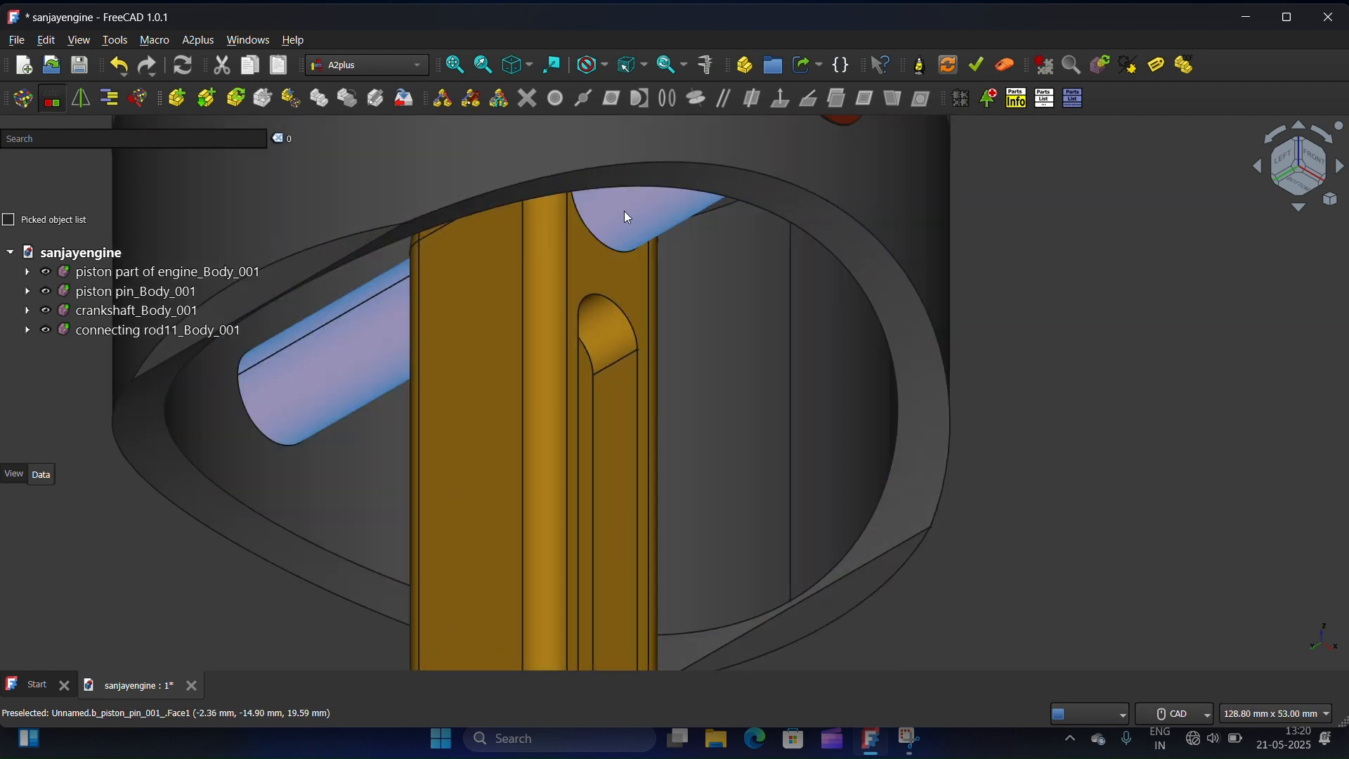
scroll(627, 215, down, 9)
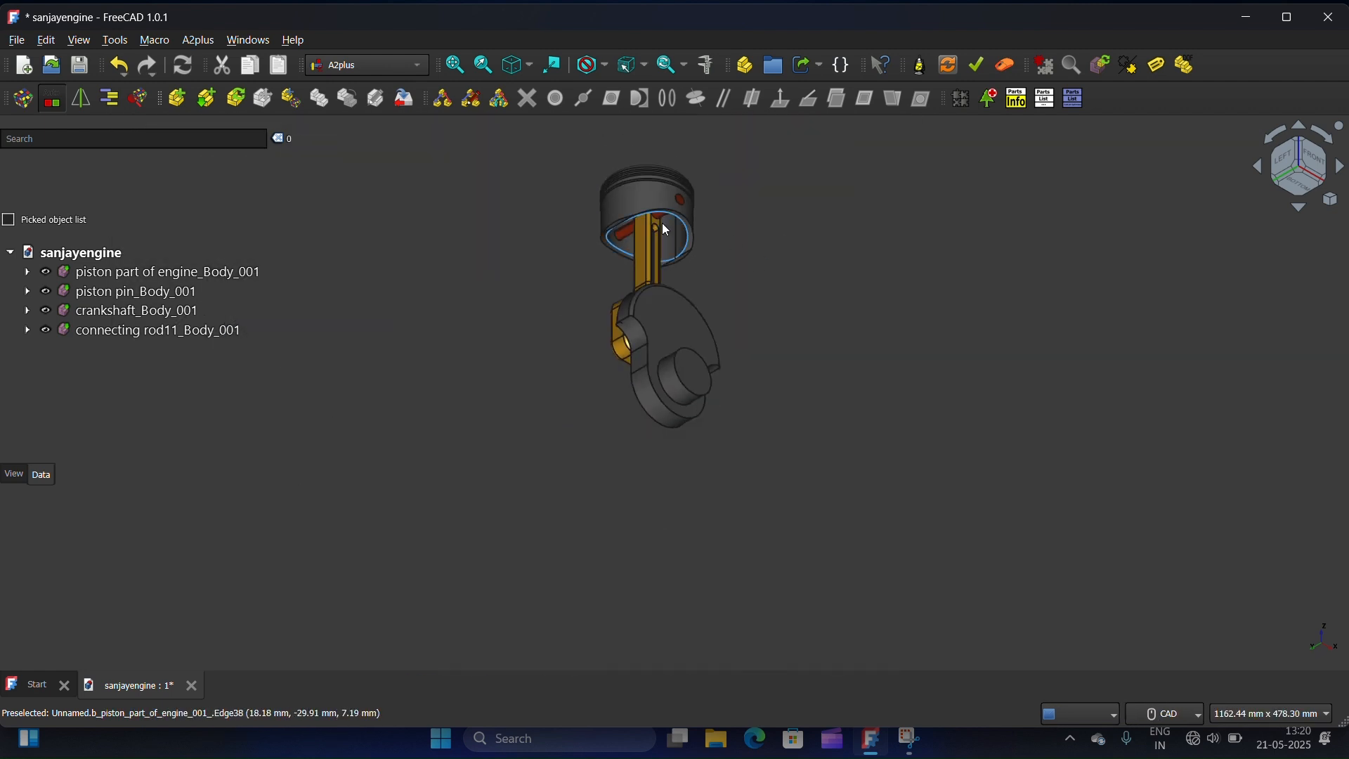
scroll(687, 239, up, 3)
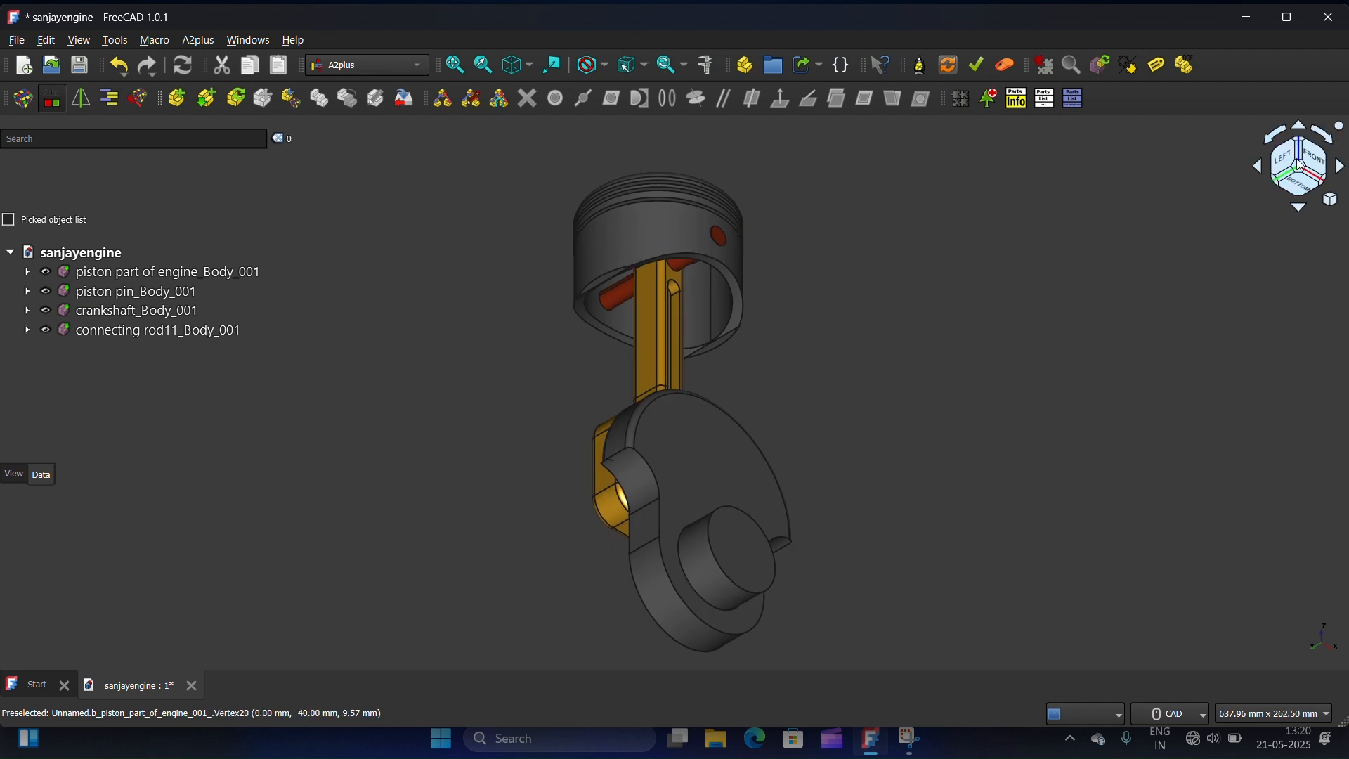
click(1341, 149)
click(1343, 162)
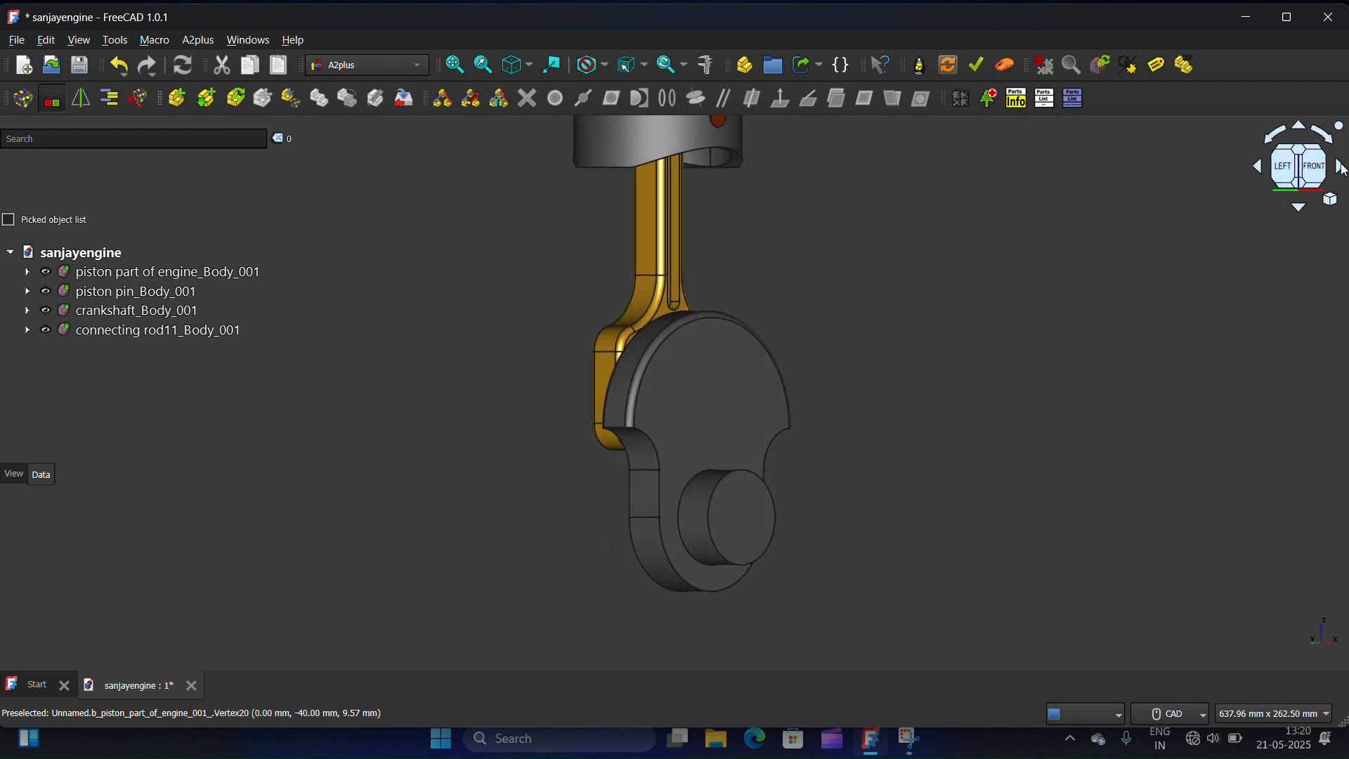
scroll(736, 385, down, 1)
scroll(668, 141, up, 2)
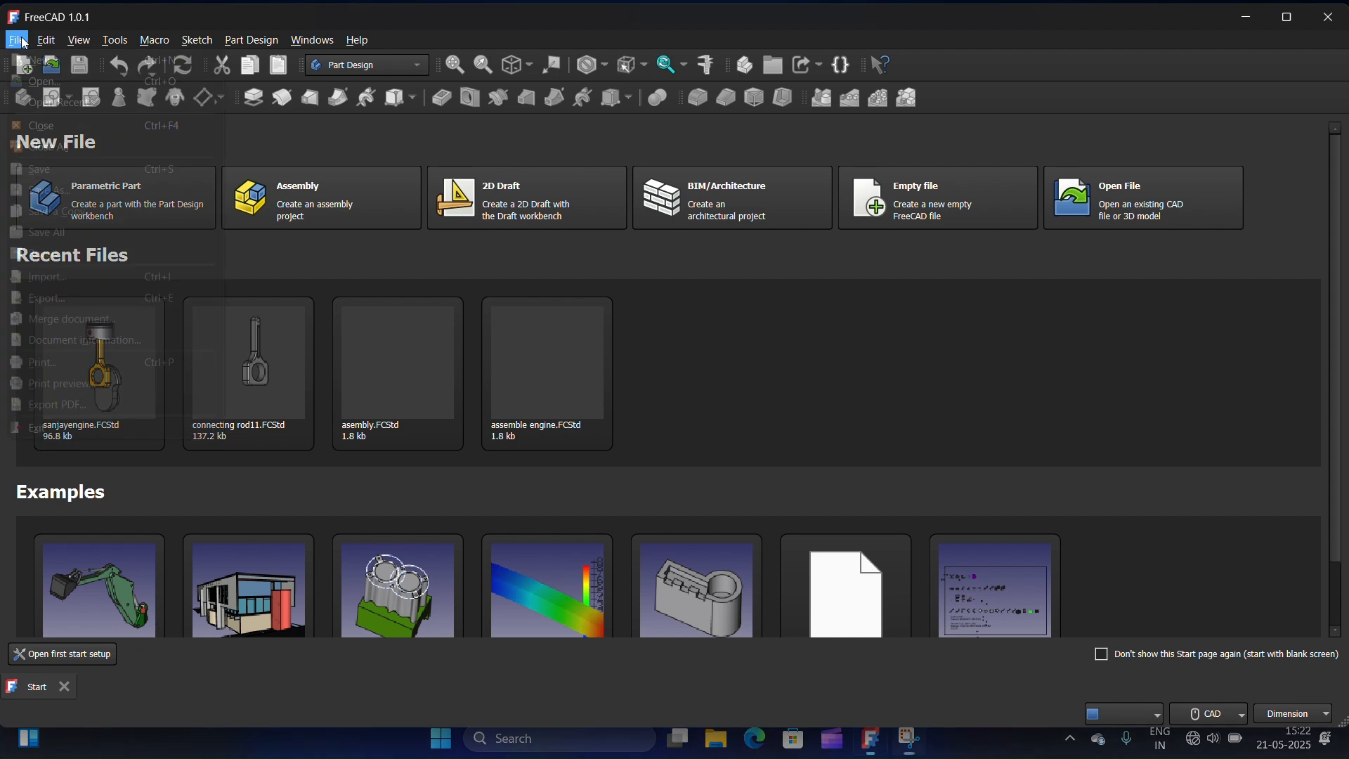
Create a new document and start a body sketch on the XZ plane
click(16, 40)
click(35, 63)
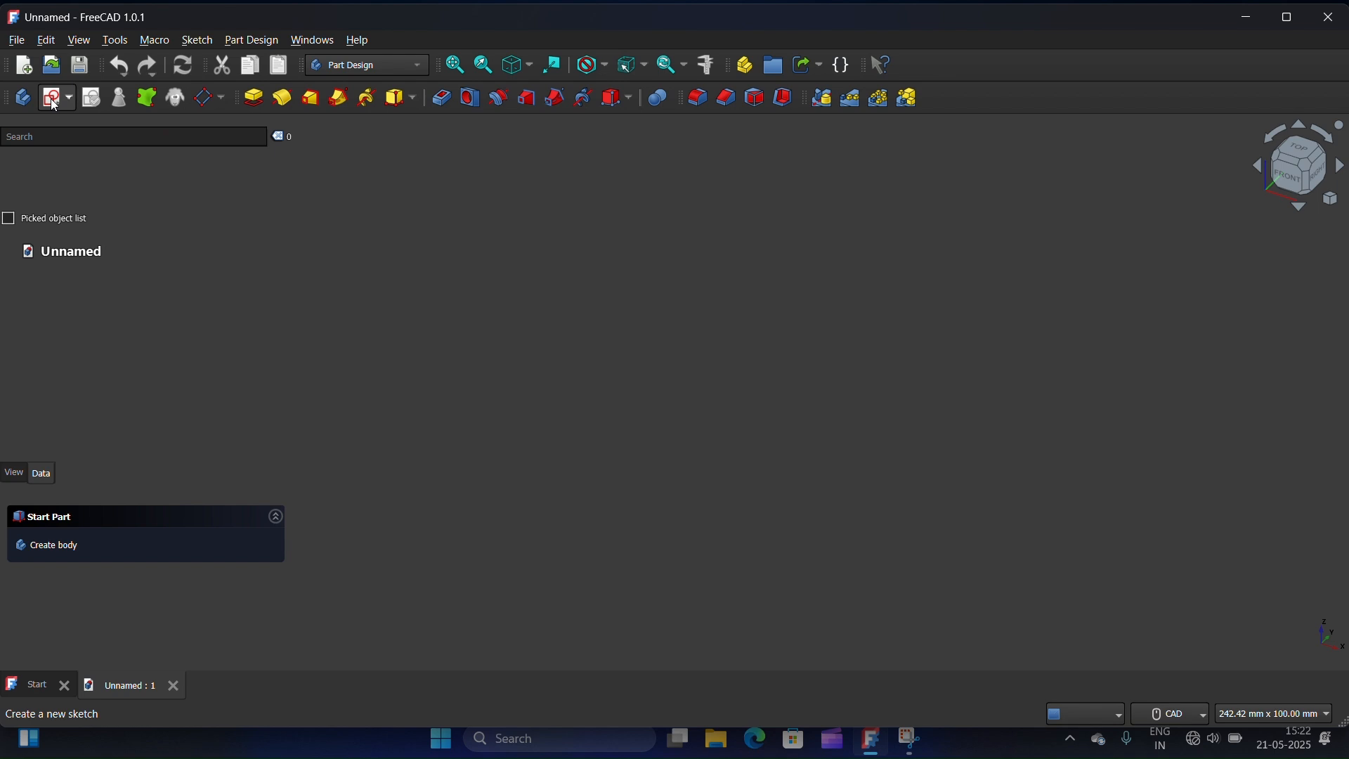
click(54, 103)
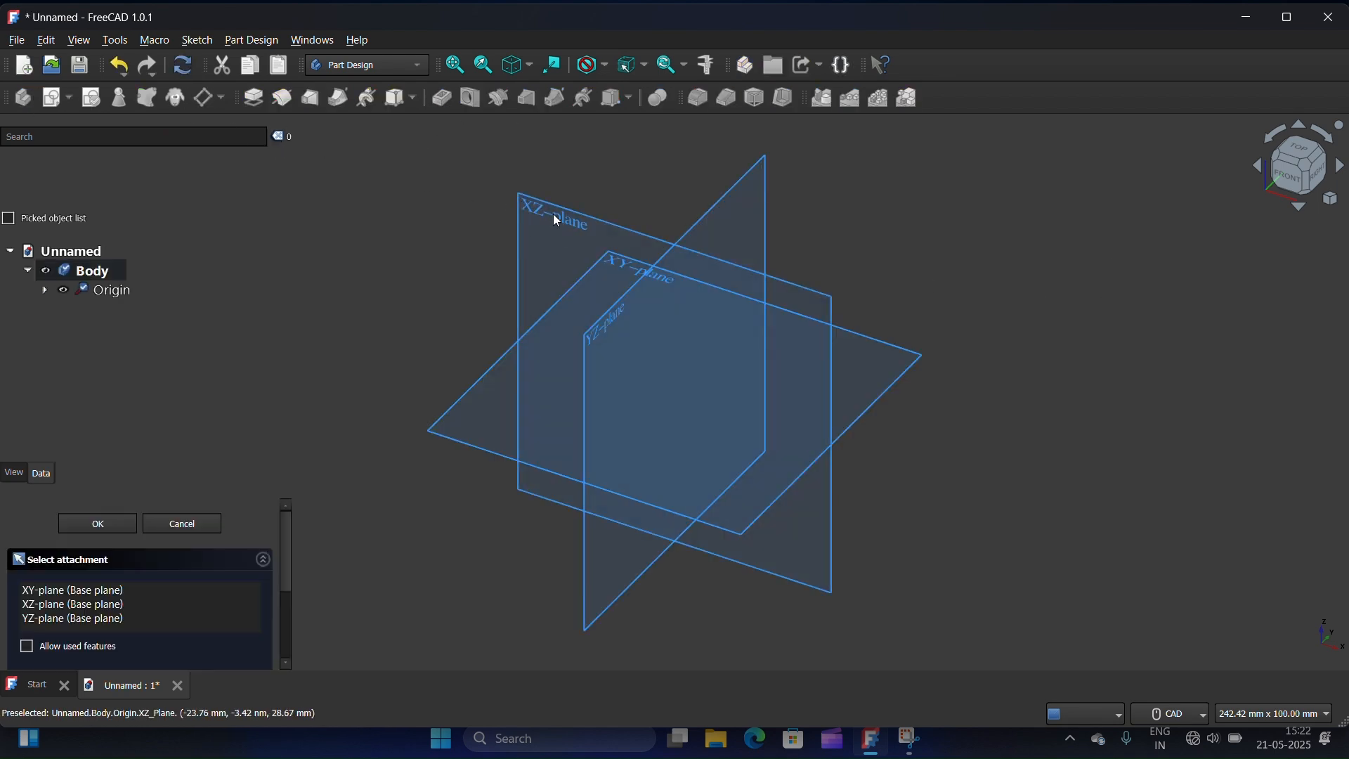
click(528, 214)
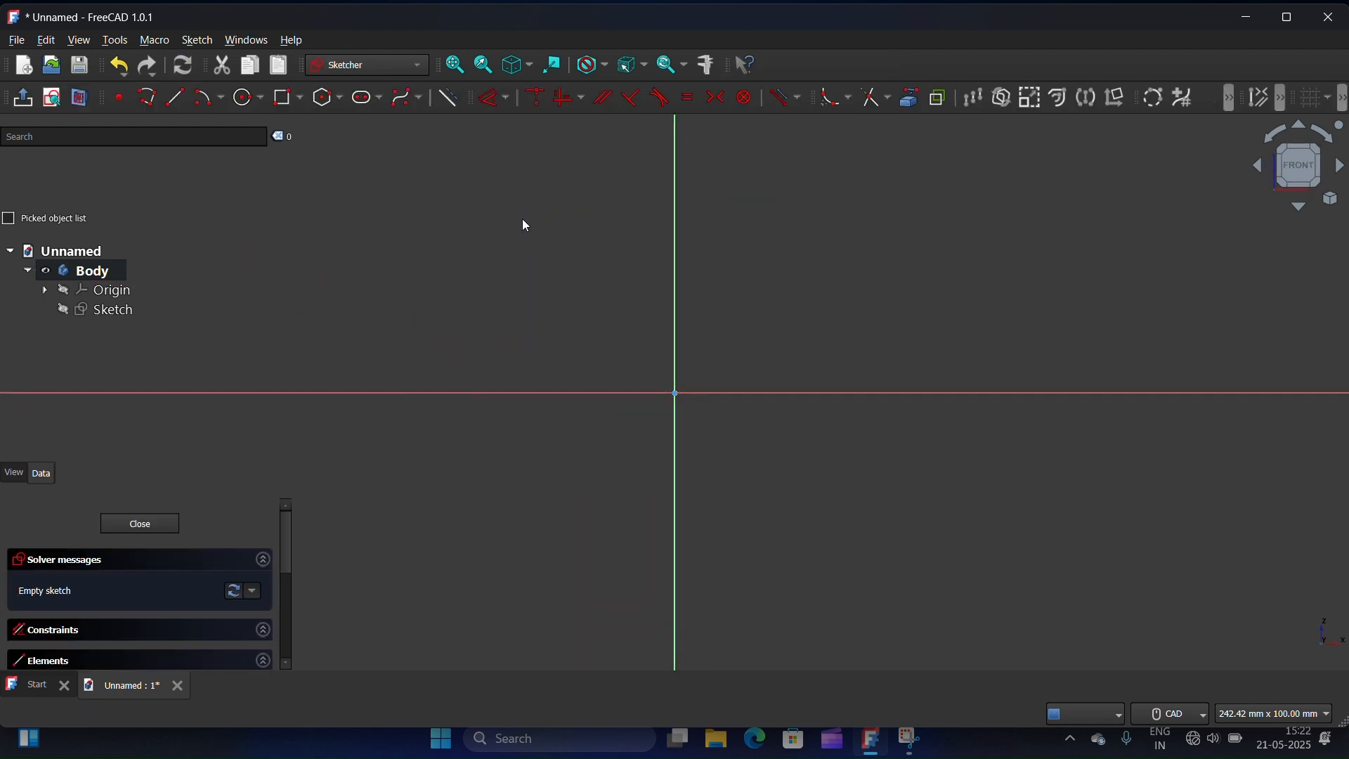
Draw two circles centred on the vertical axis, 17 mm in diameter above the origin and 45 mm in diameter below it
click(238, 101)
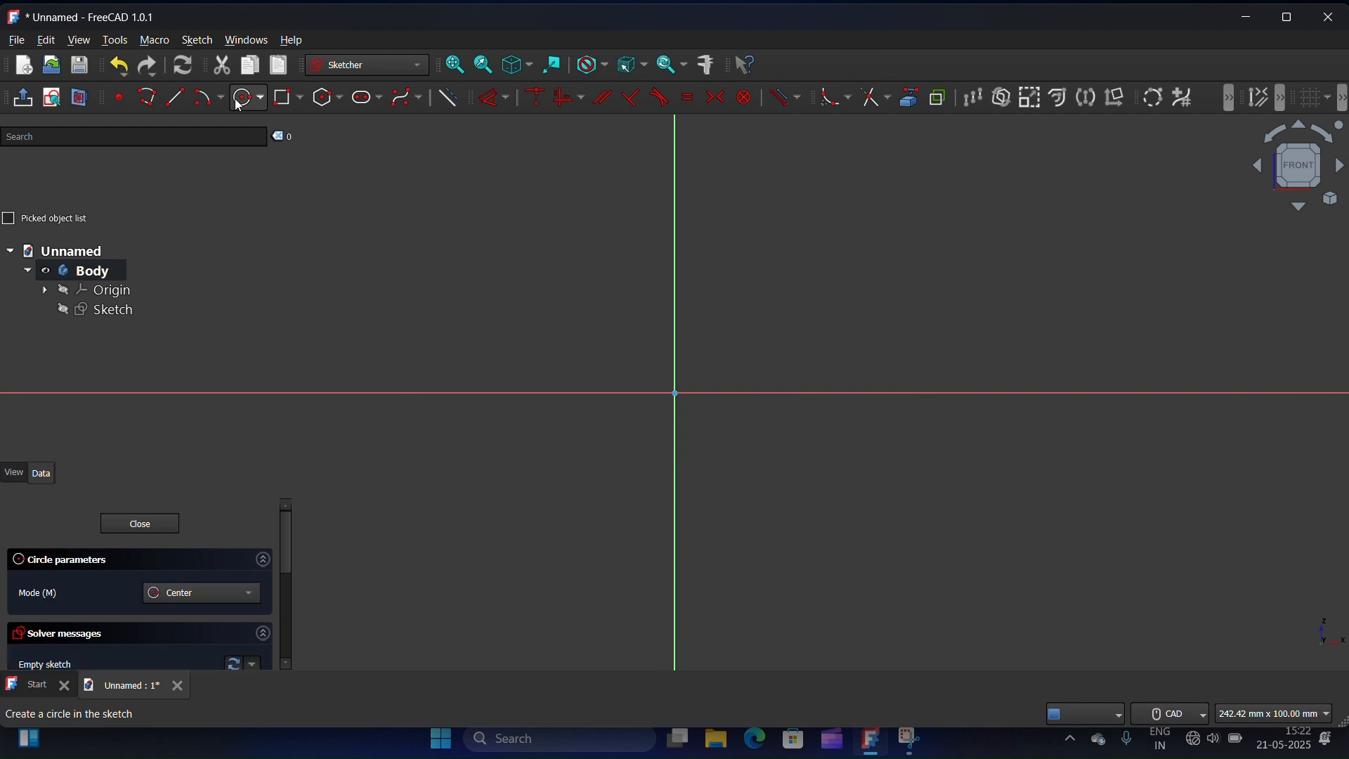
click(675, 186)
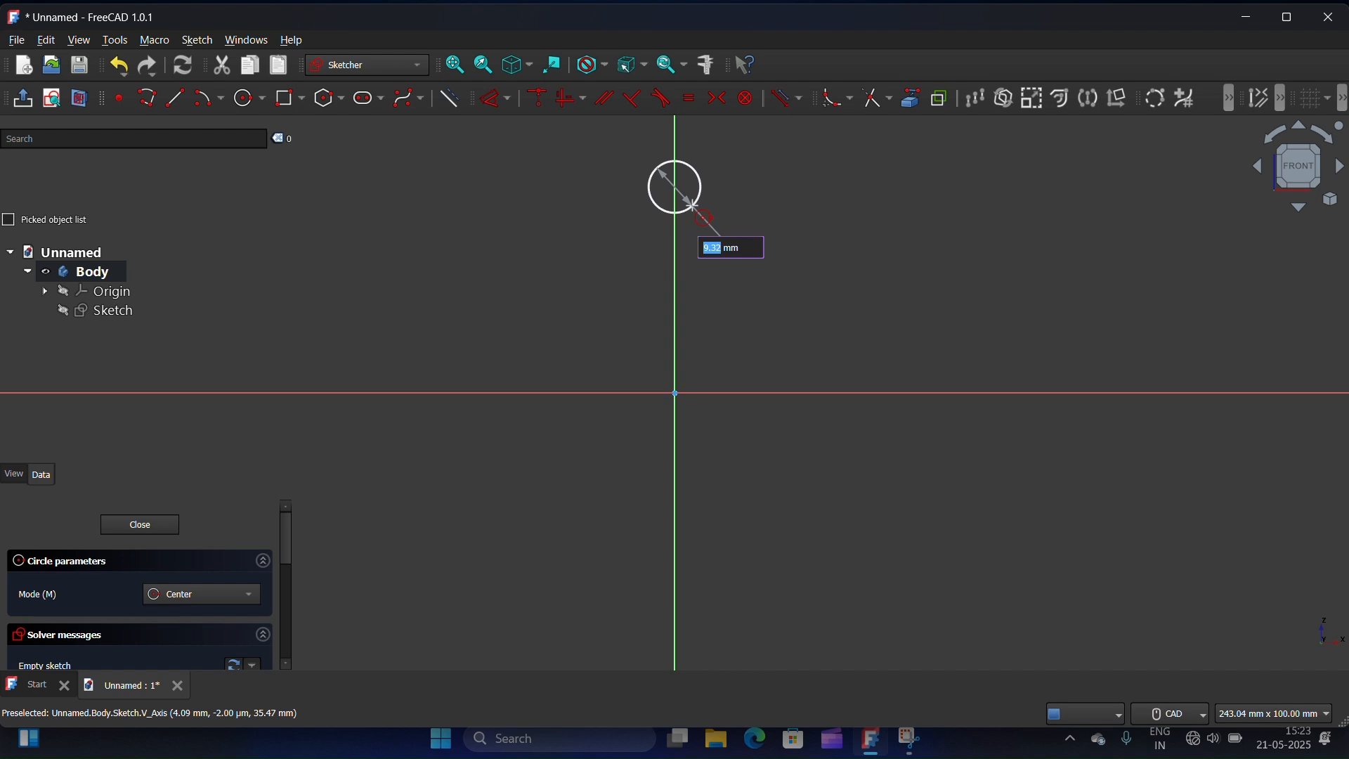
text(17)
key(Return)
click(675, 524)
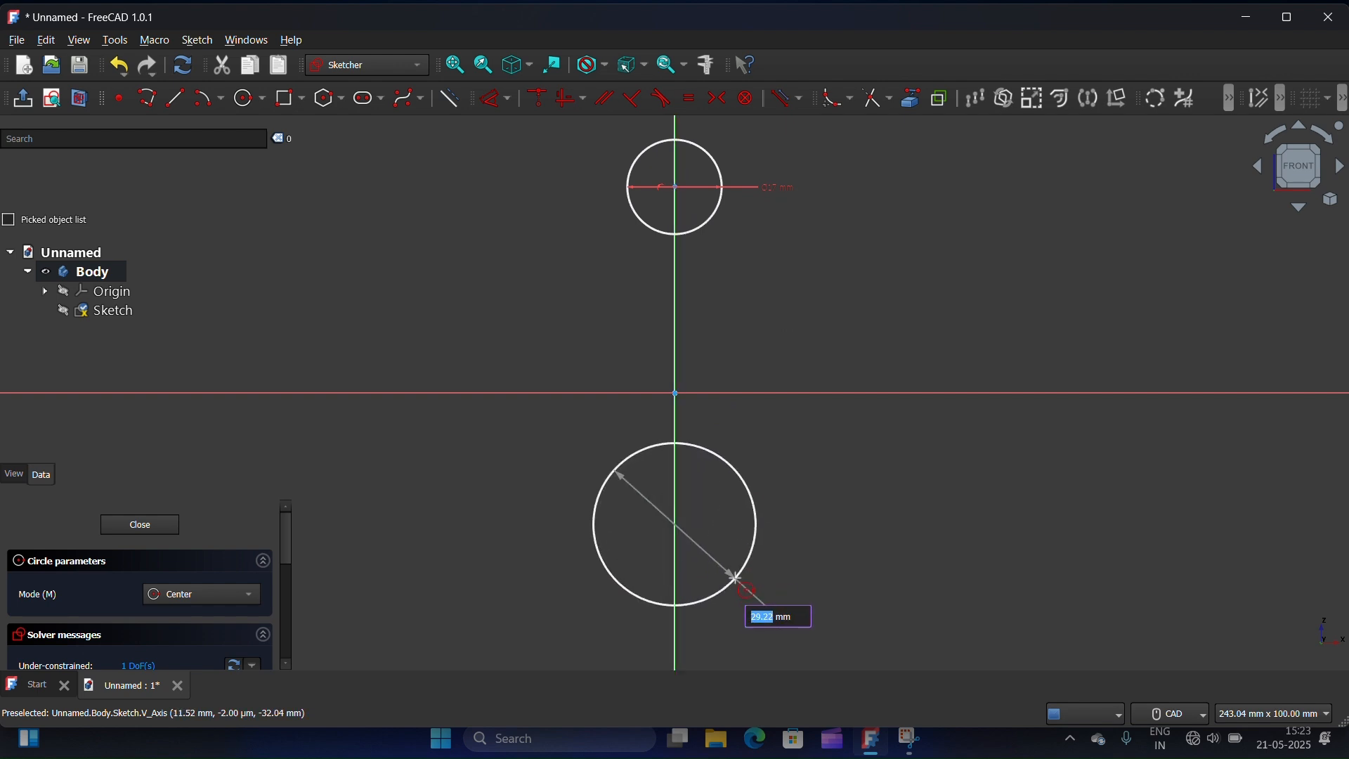
text(45)
key(Return)
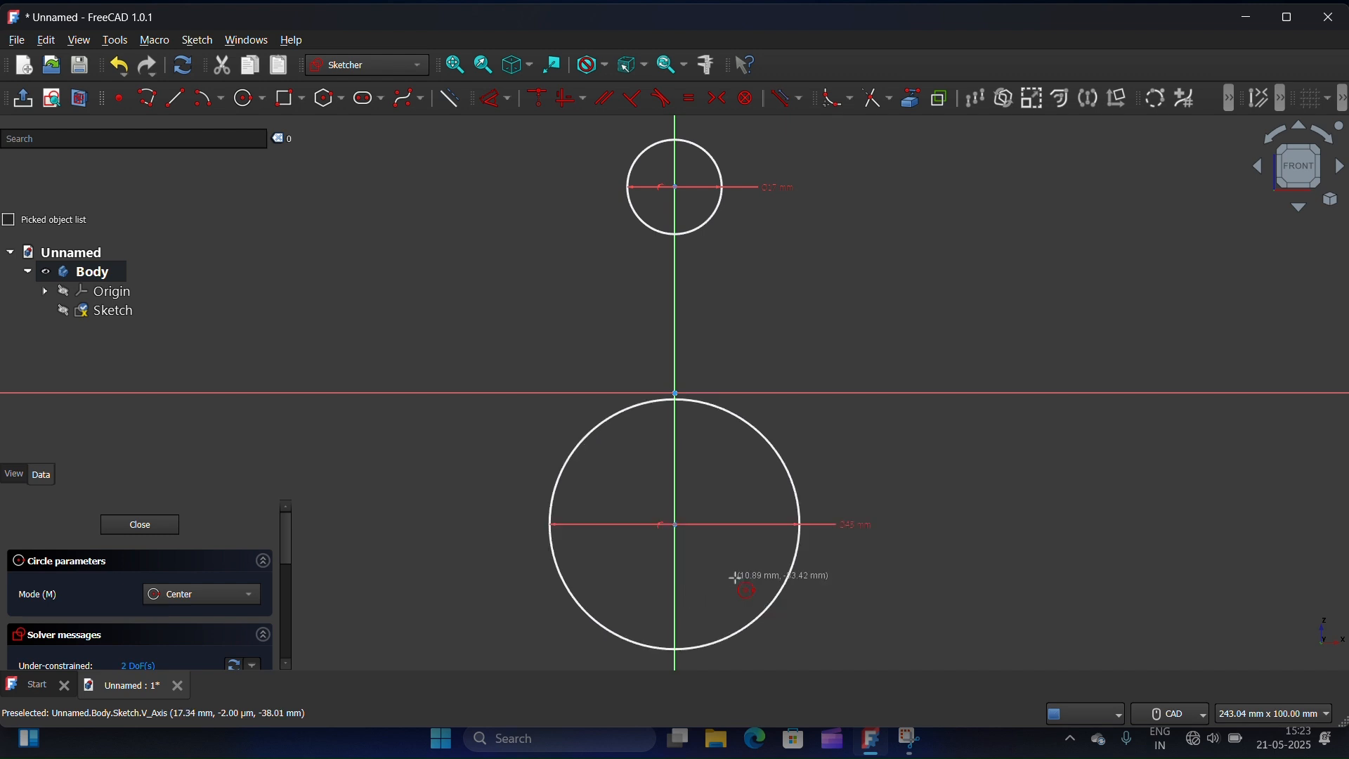
right_click(555, 301)
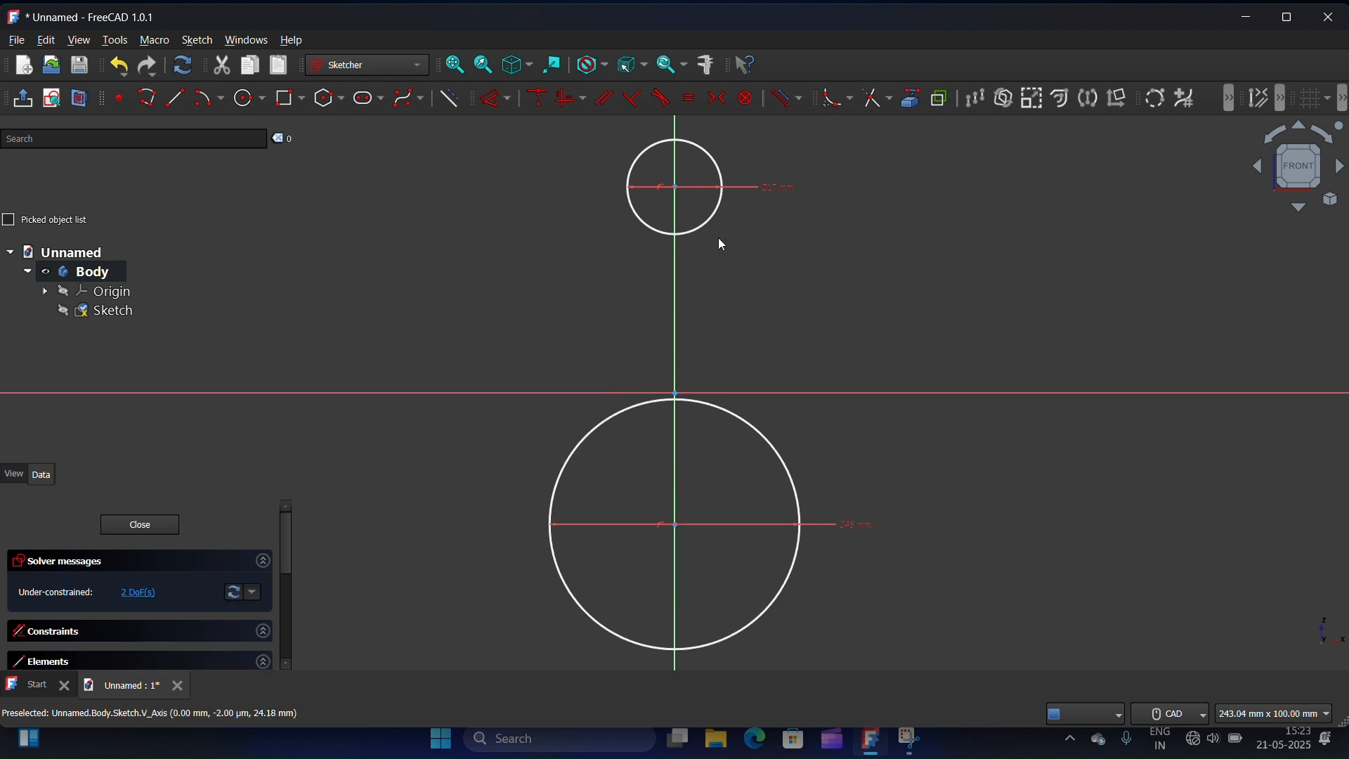
Constrain the vertical distance between the two circle centres to 125 mm and move the dimension clear of the circles
click(675, 187)
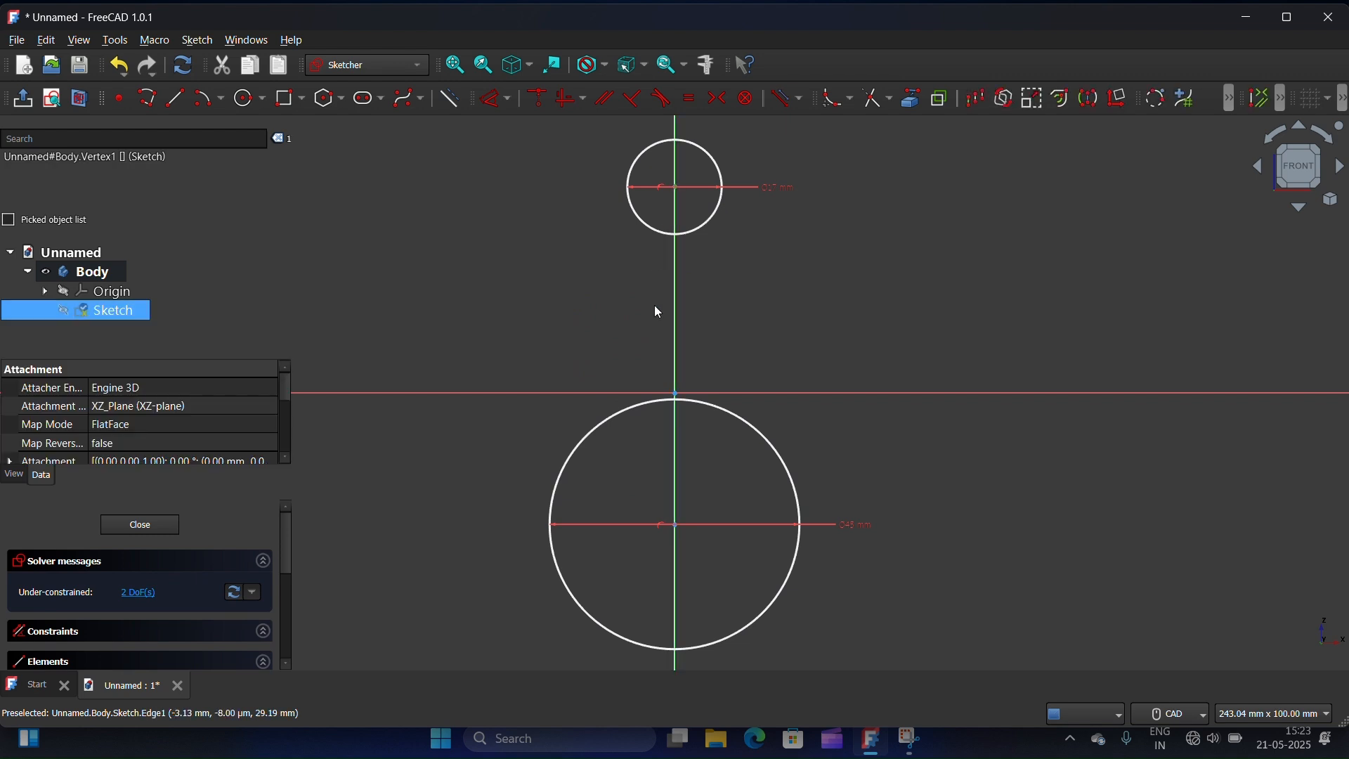
click(676, 525)
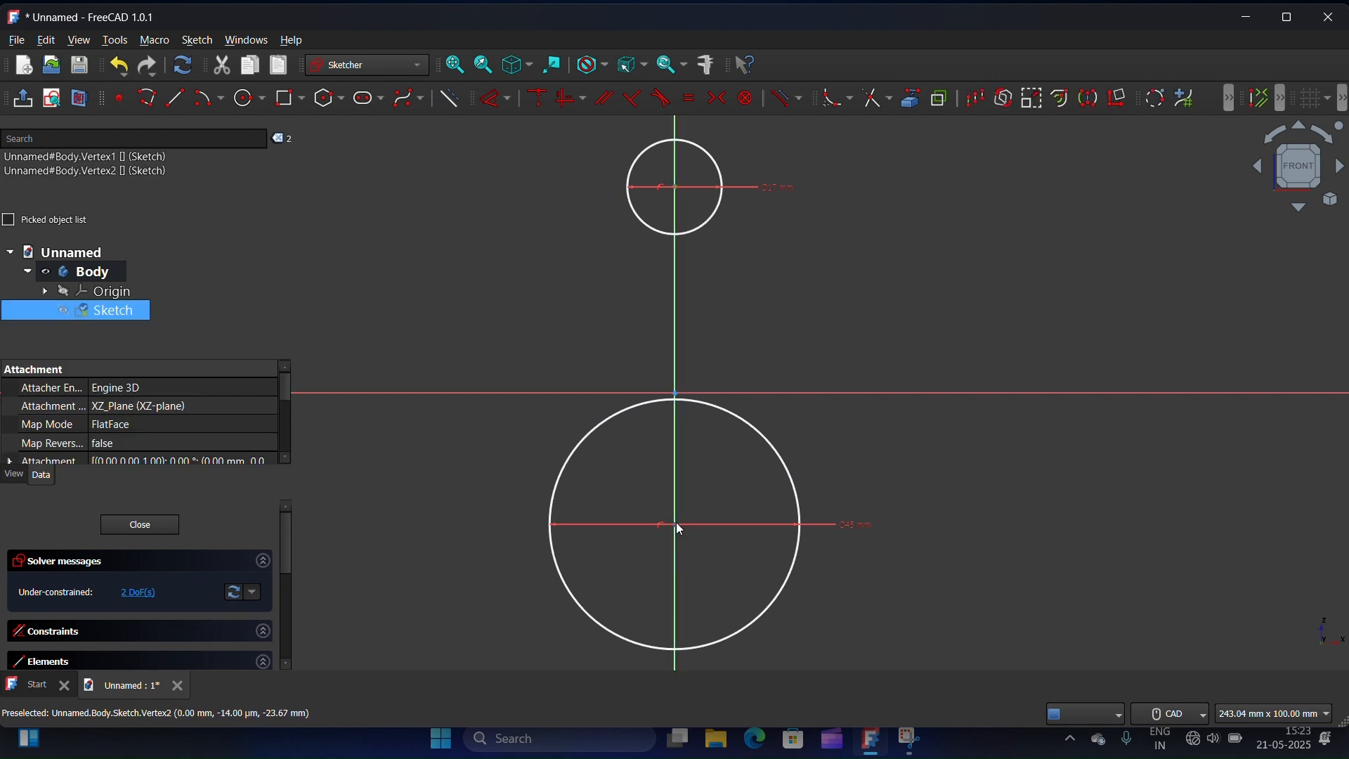
click(506, 99)
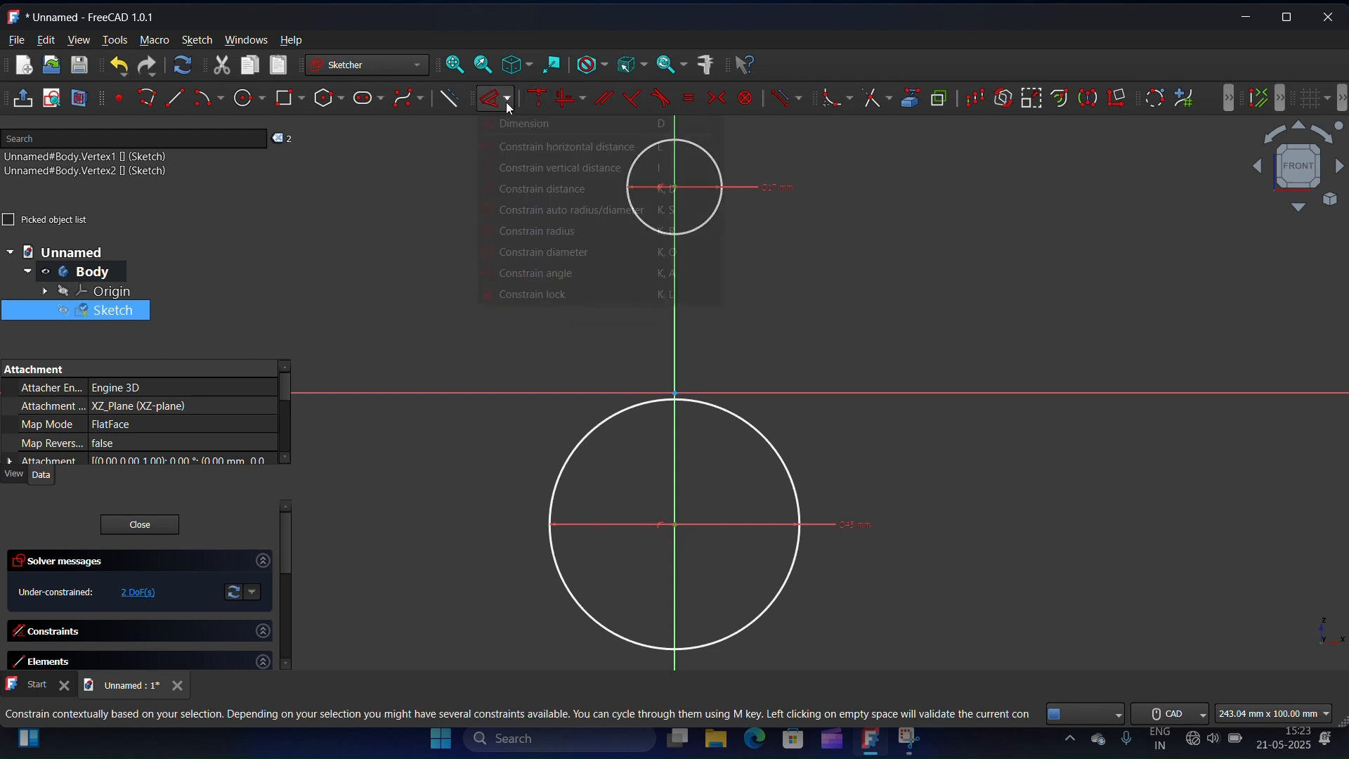
click(566, 175)
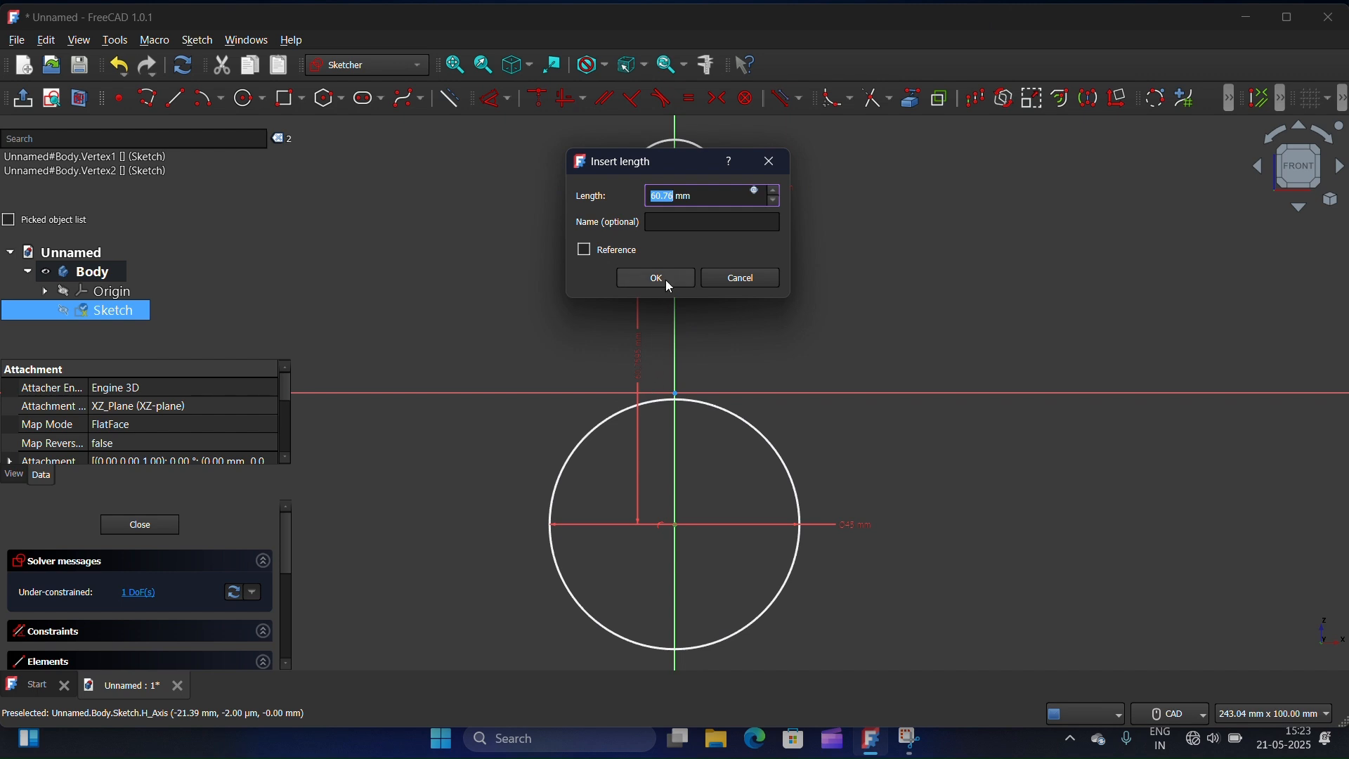
text(125)
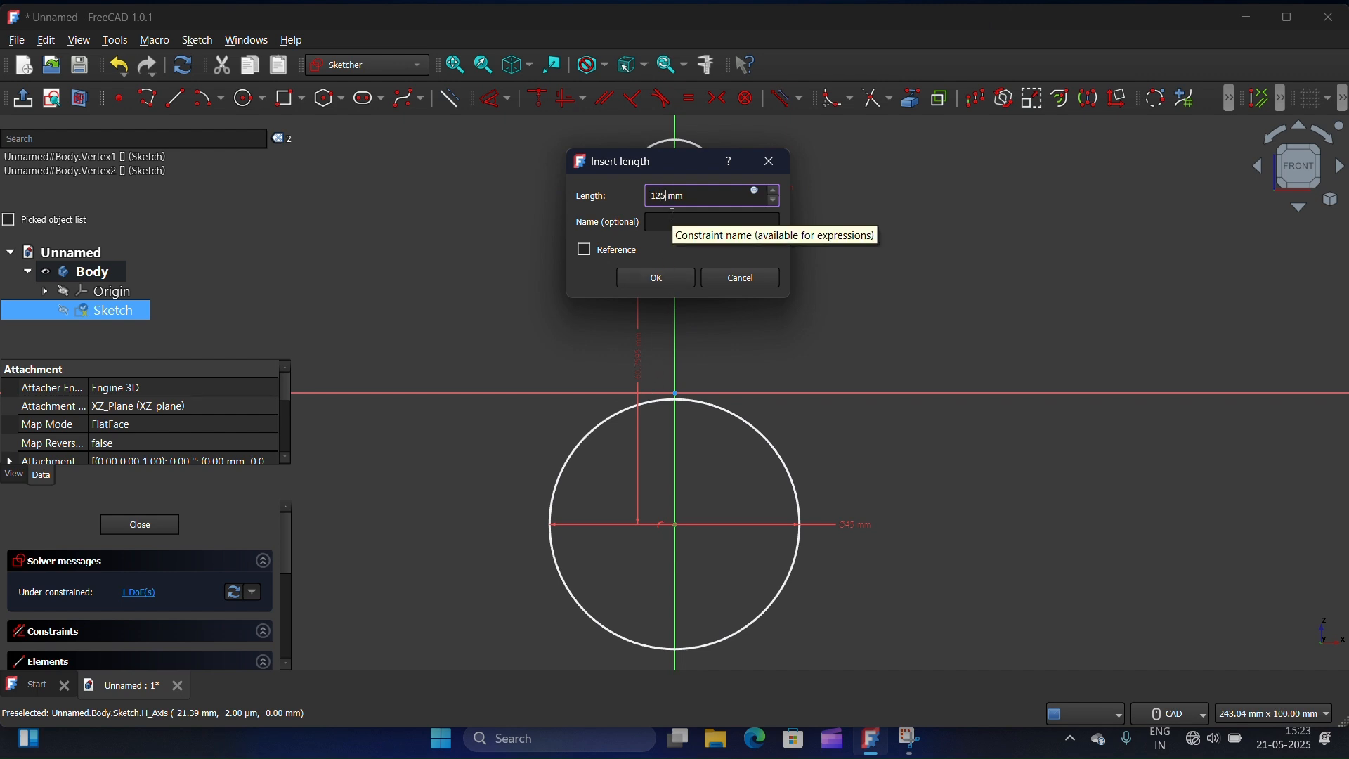
click(656, 278)
scroll(671, 360, down, 4)
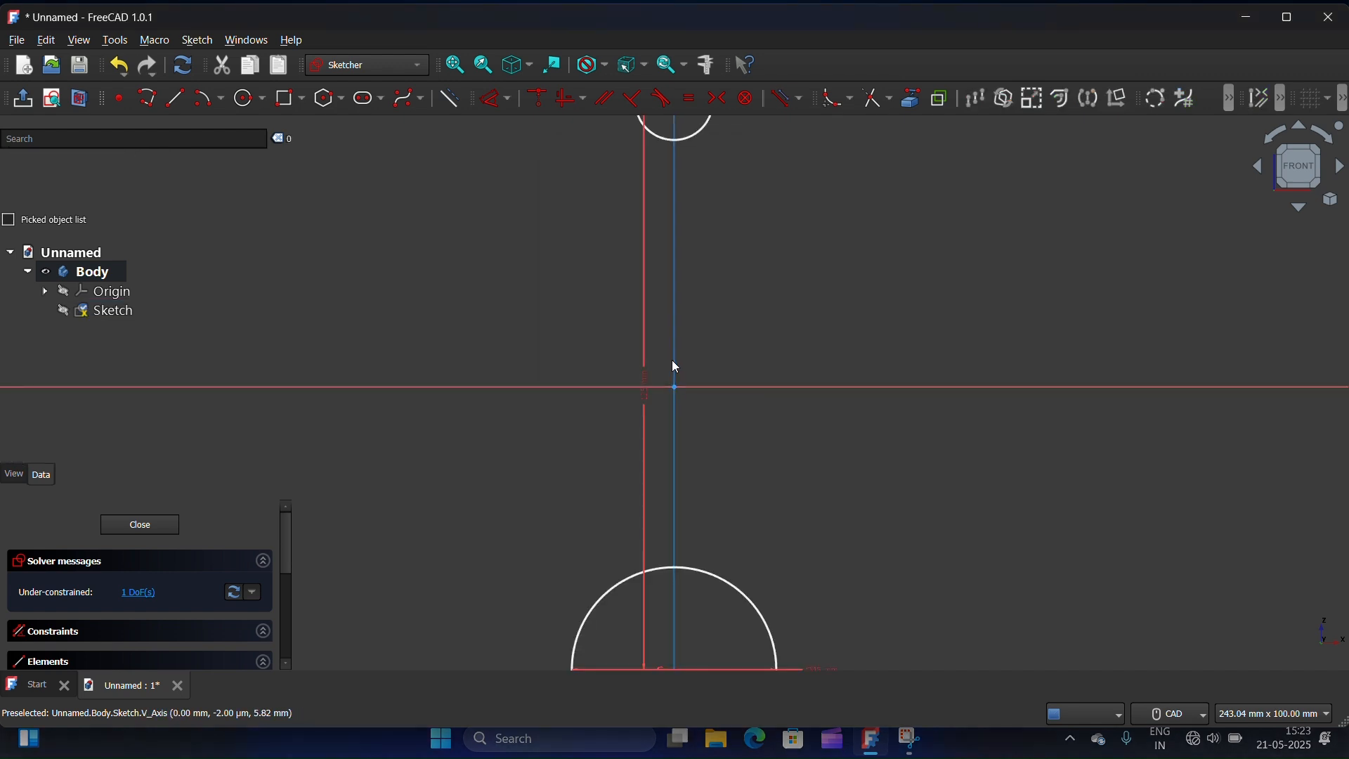
drag(657, 391, 538, 381)
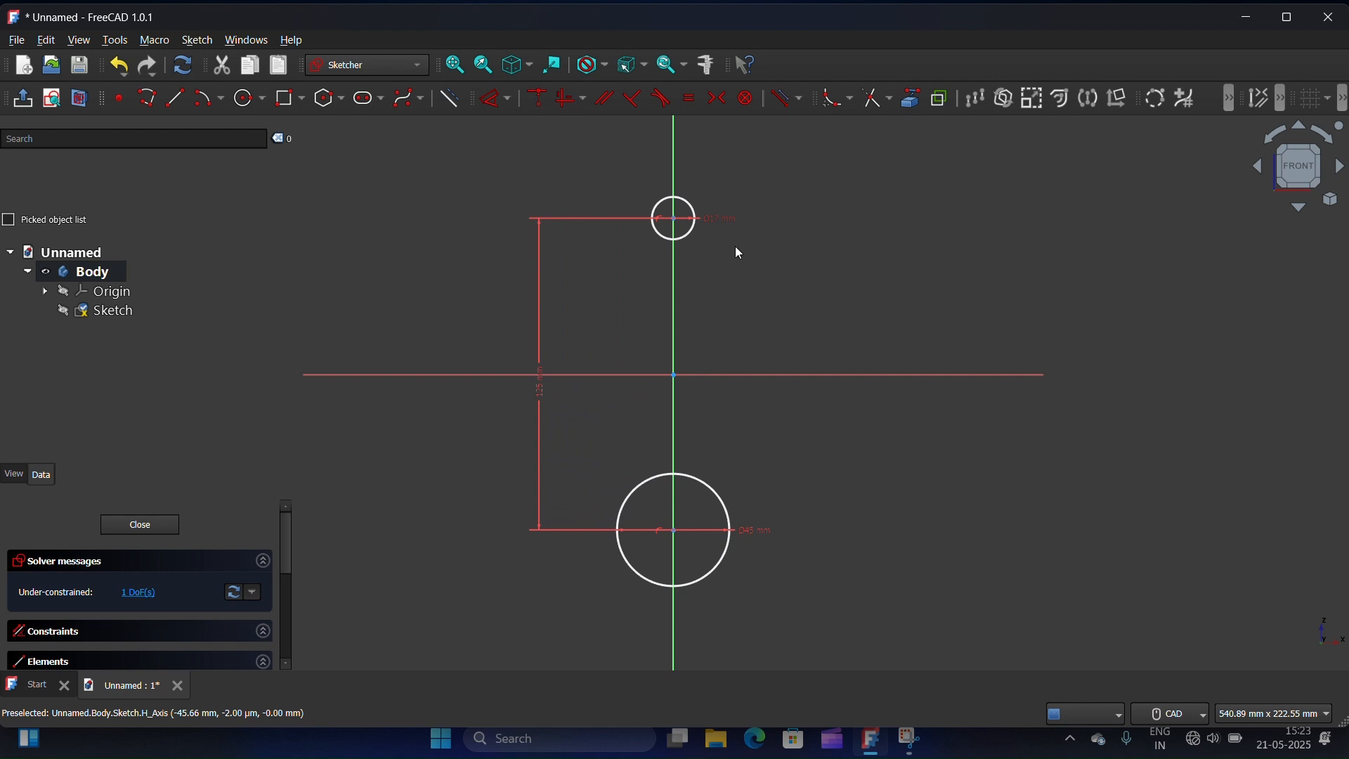
scroll(738, 249, down, 1)
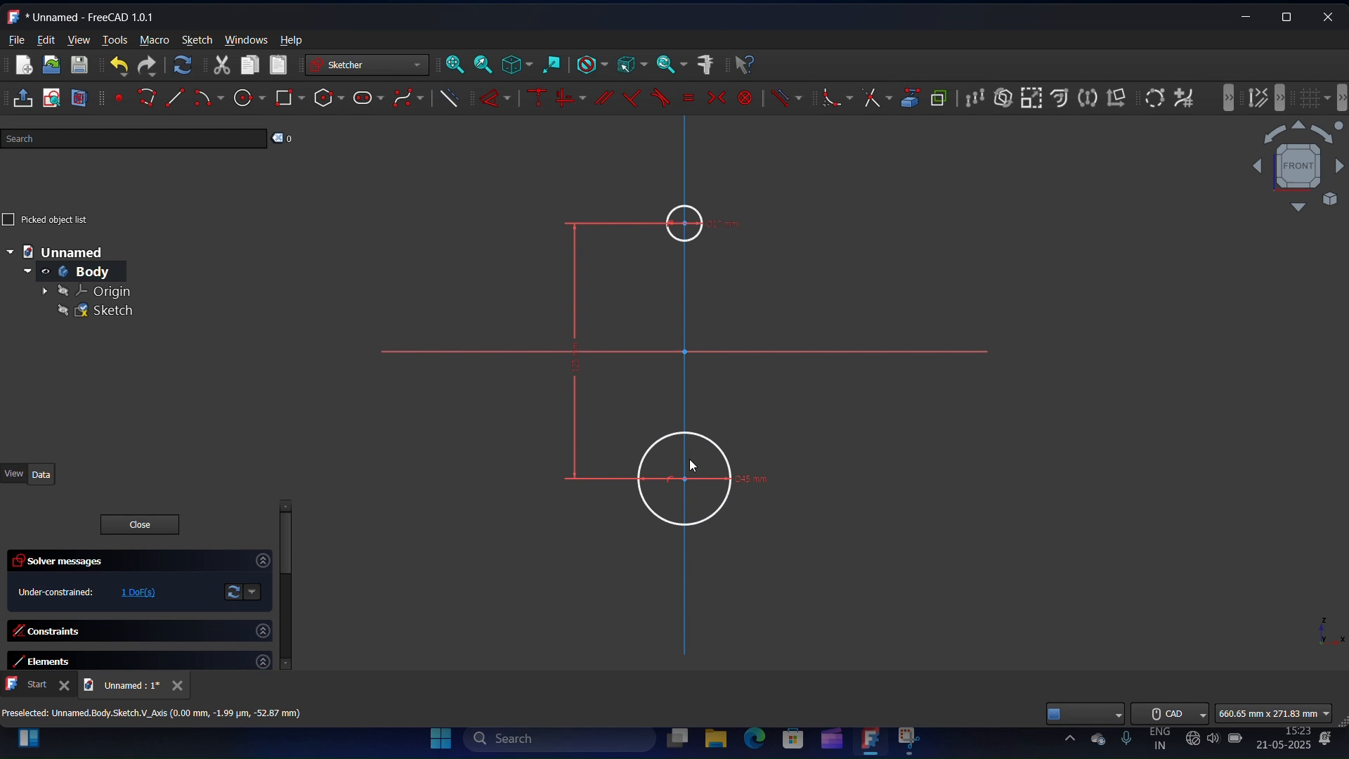
scroll(656, 223, up, 2)
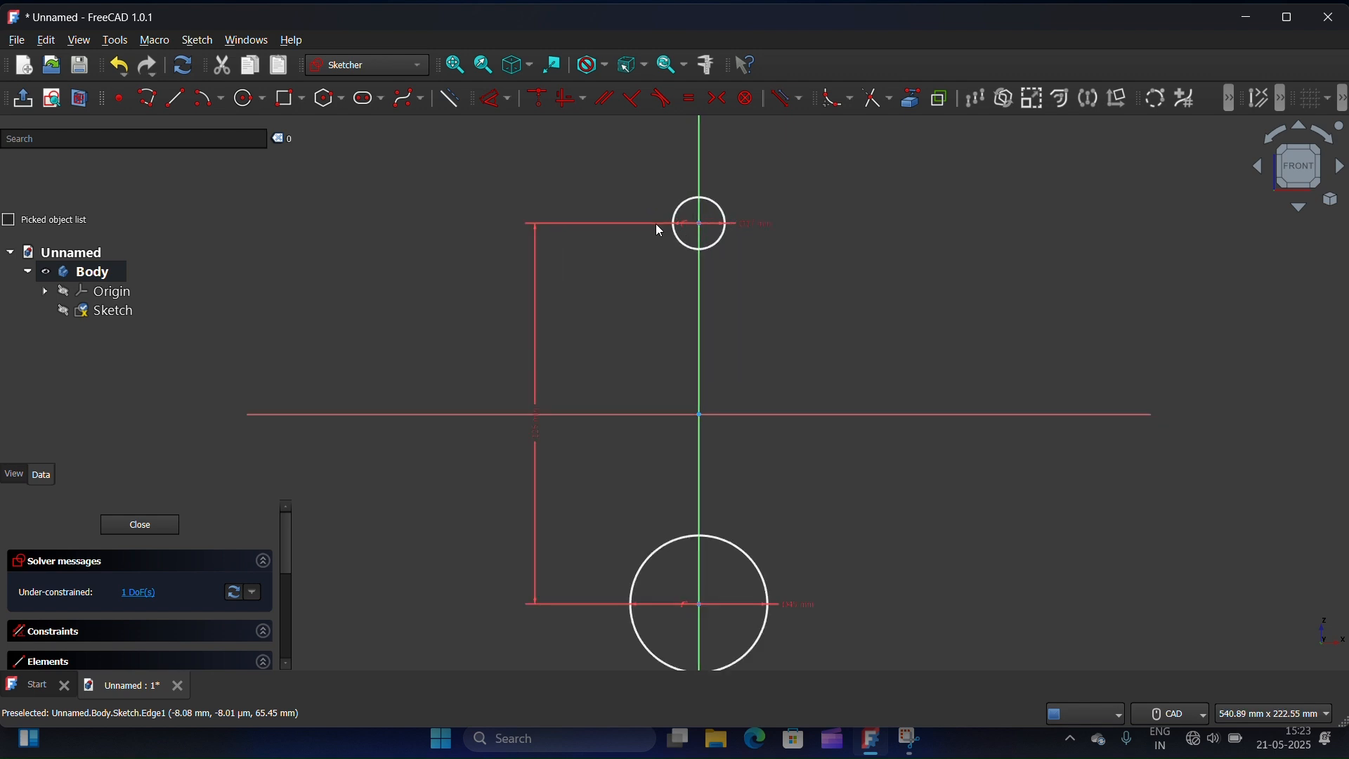
scroll(655, 223, up, 1)
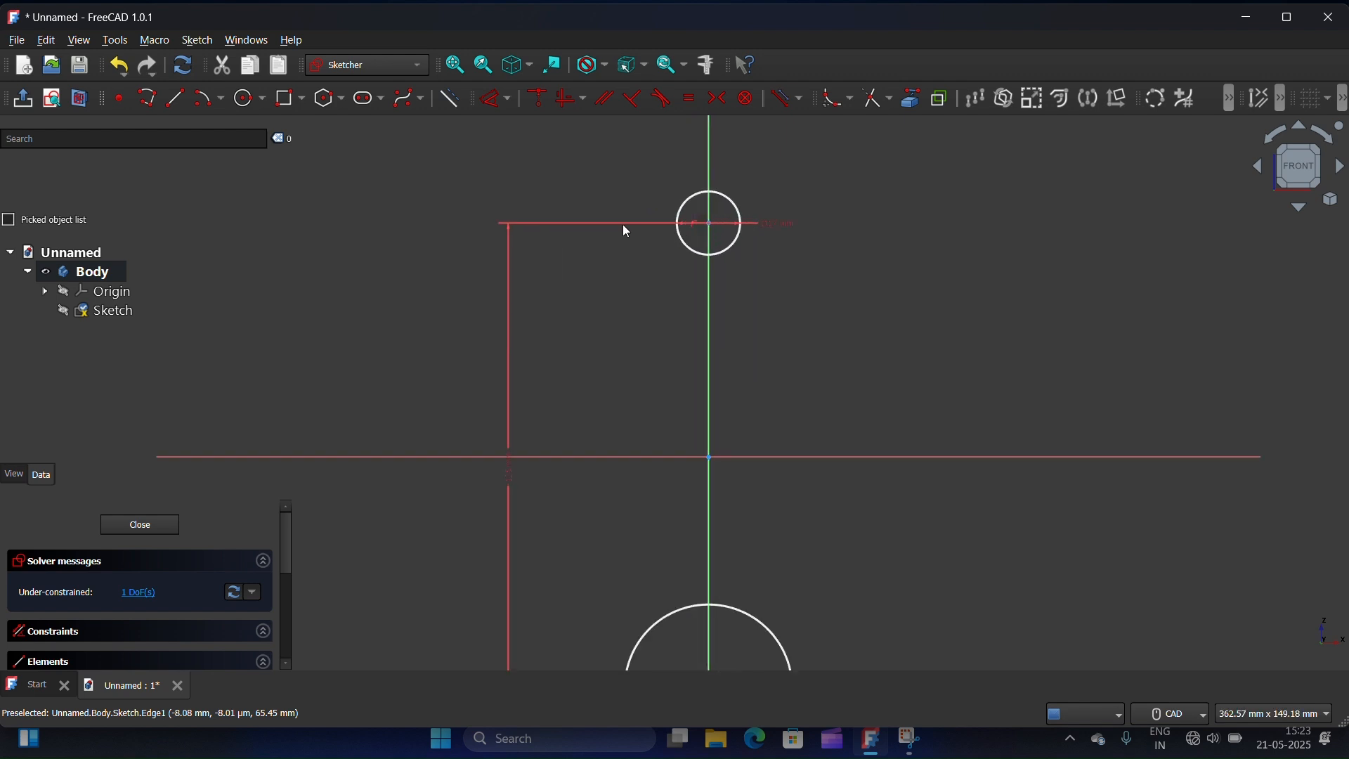
click(176, 99)
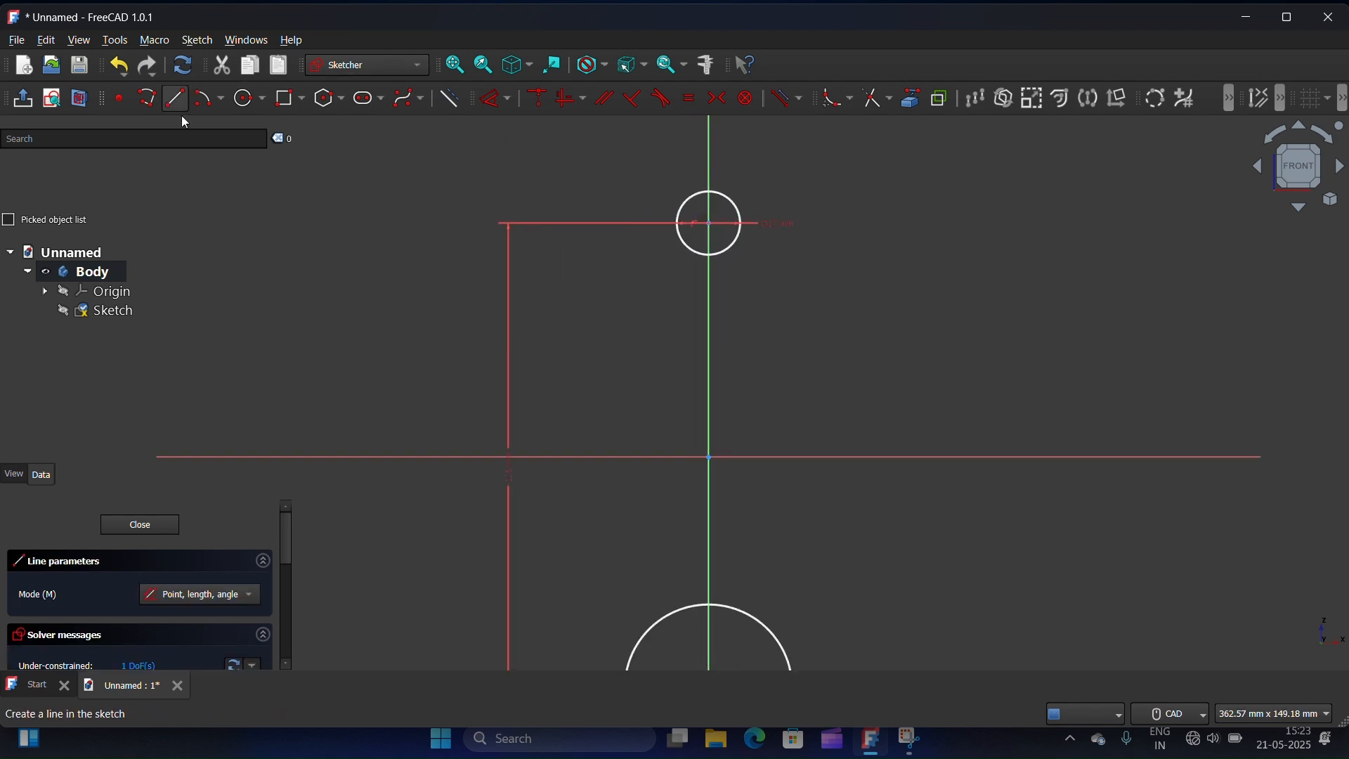
click(746, 292)
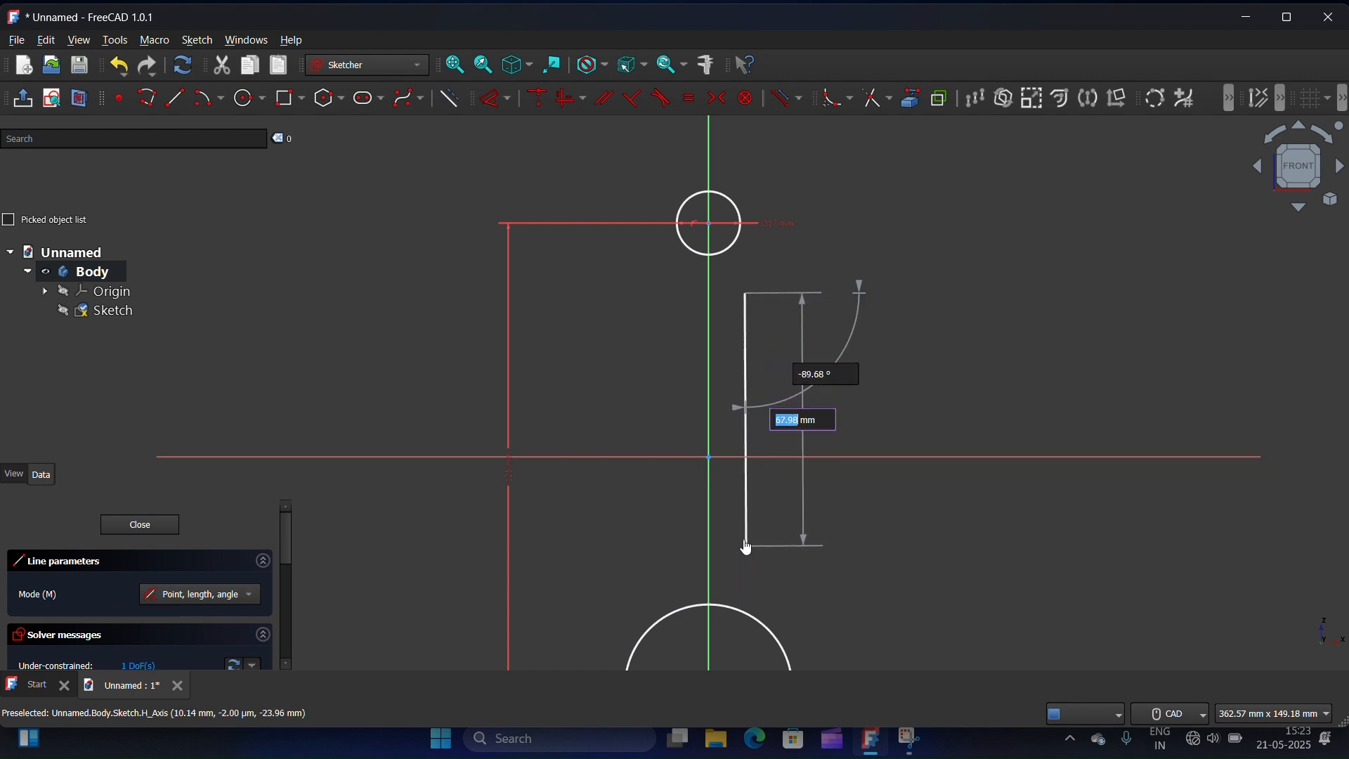
click(746, 545)
scroll(778, 439, up, 5)
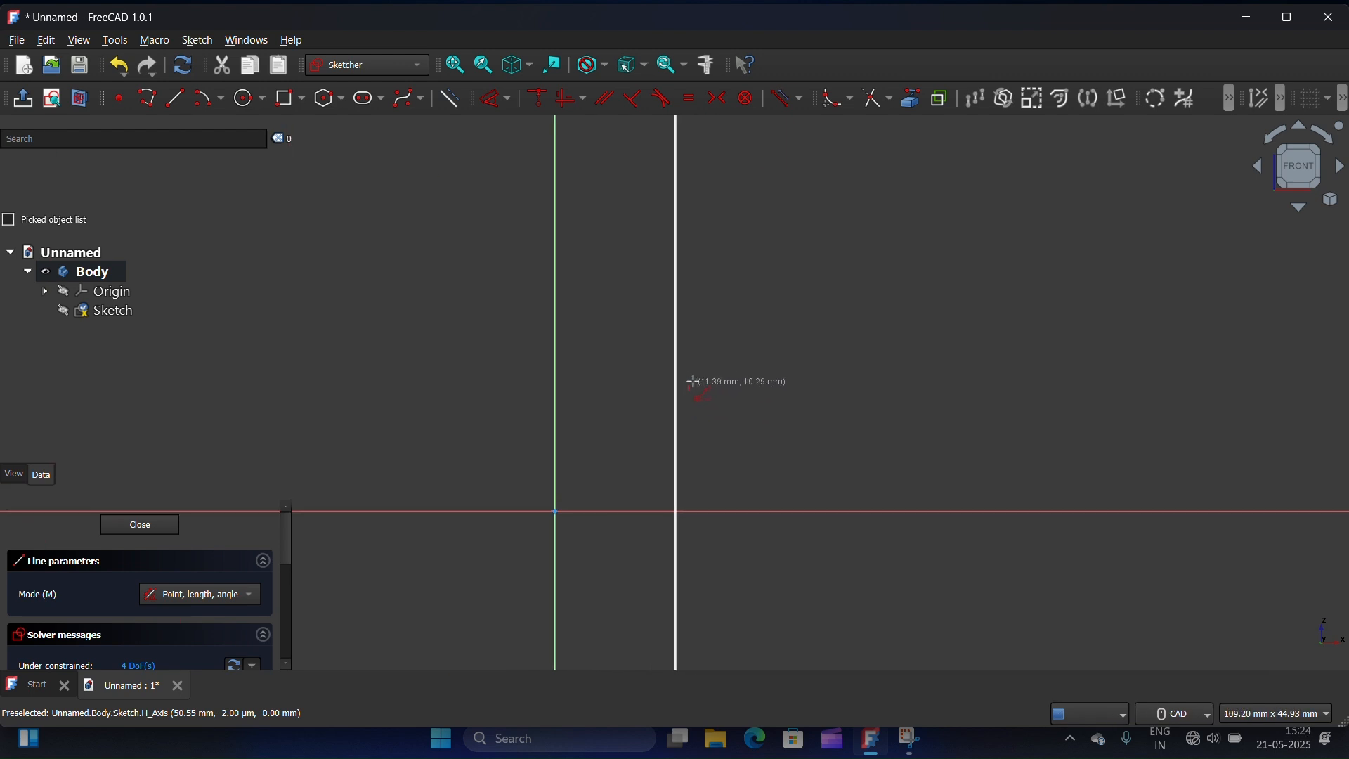
key(Escape)
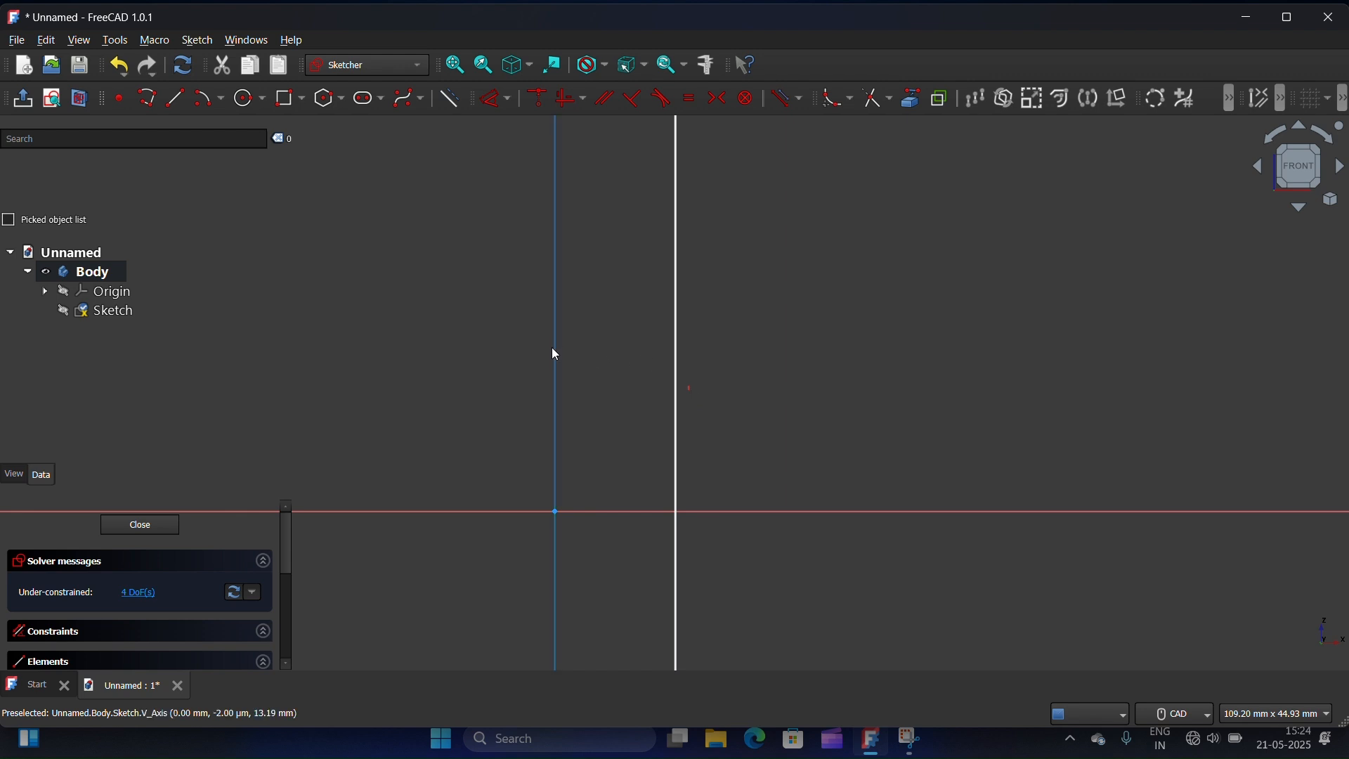
click(675, 392)
key(Delete)
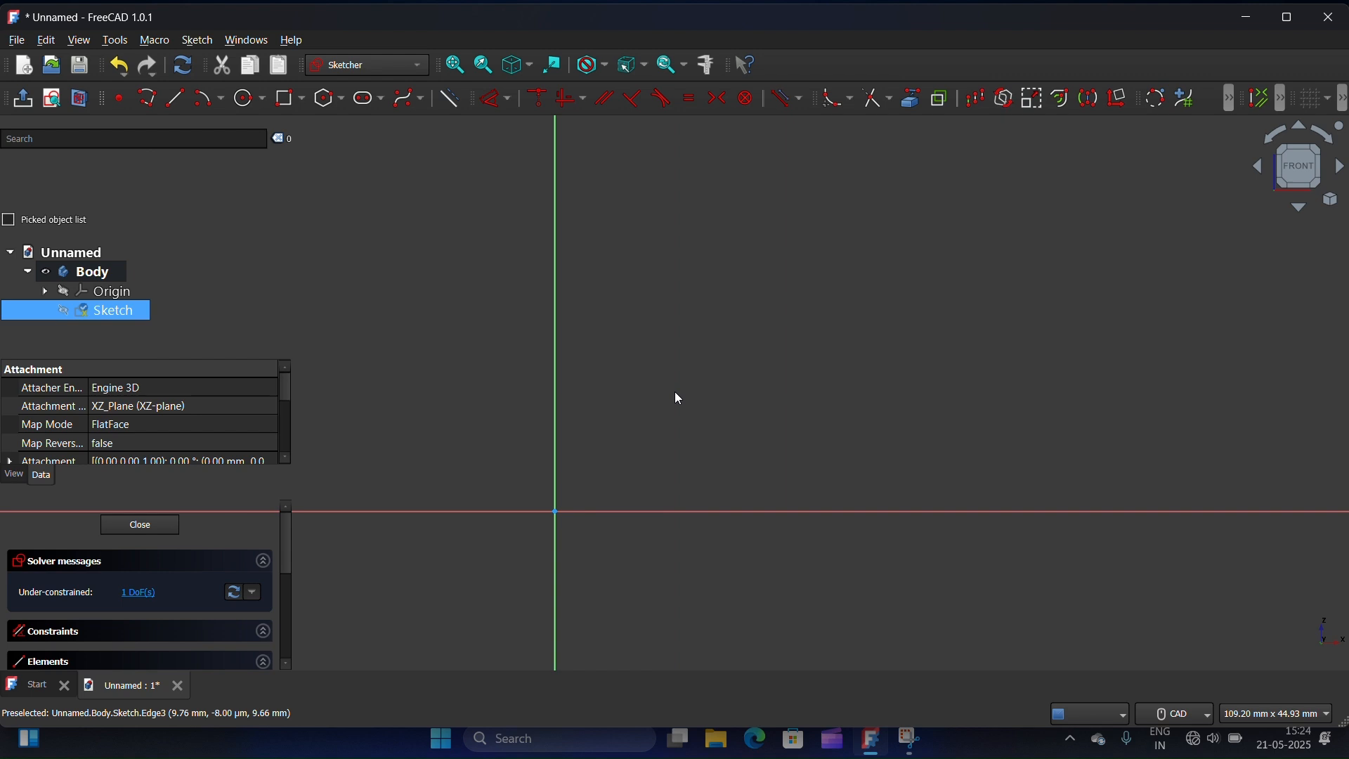
scroll(660, 386, down, 5)
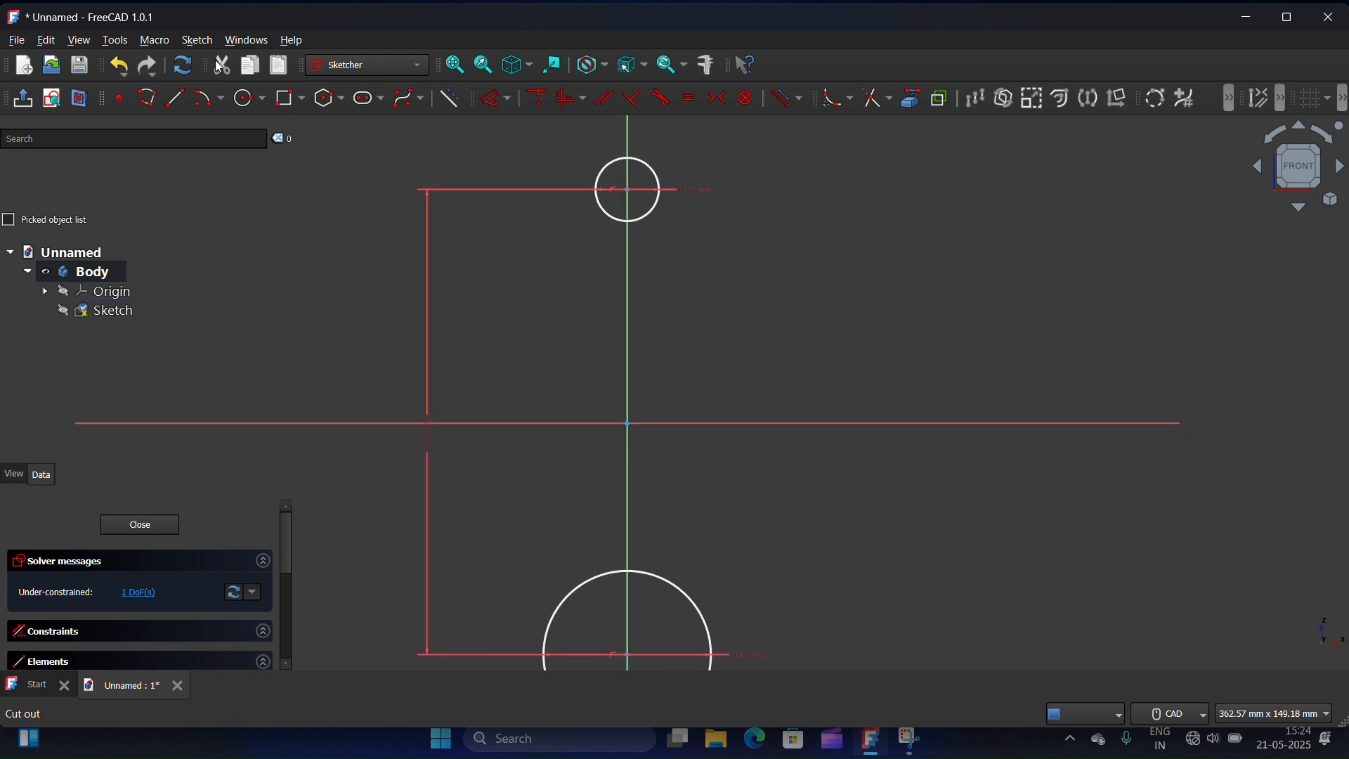
Draw a vertical line between the two circles, just to the right of the vertical axis
click(175, 98)
click(675, 258)
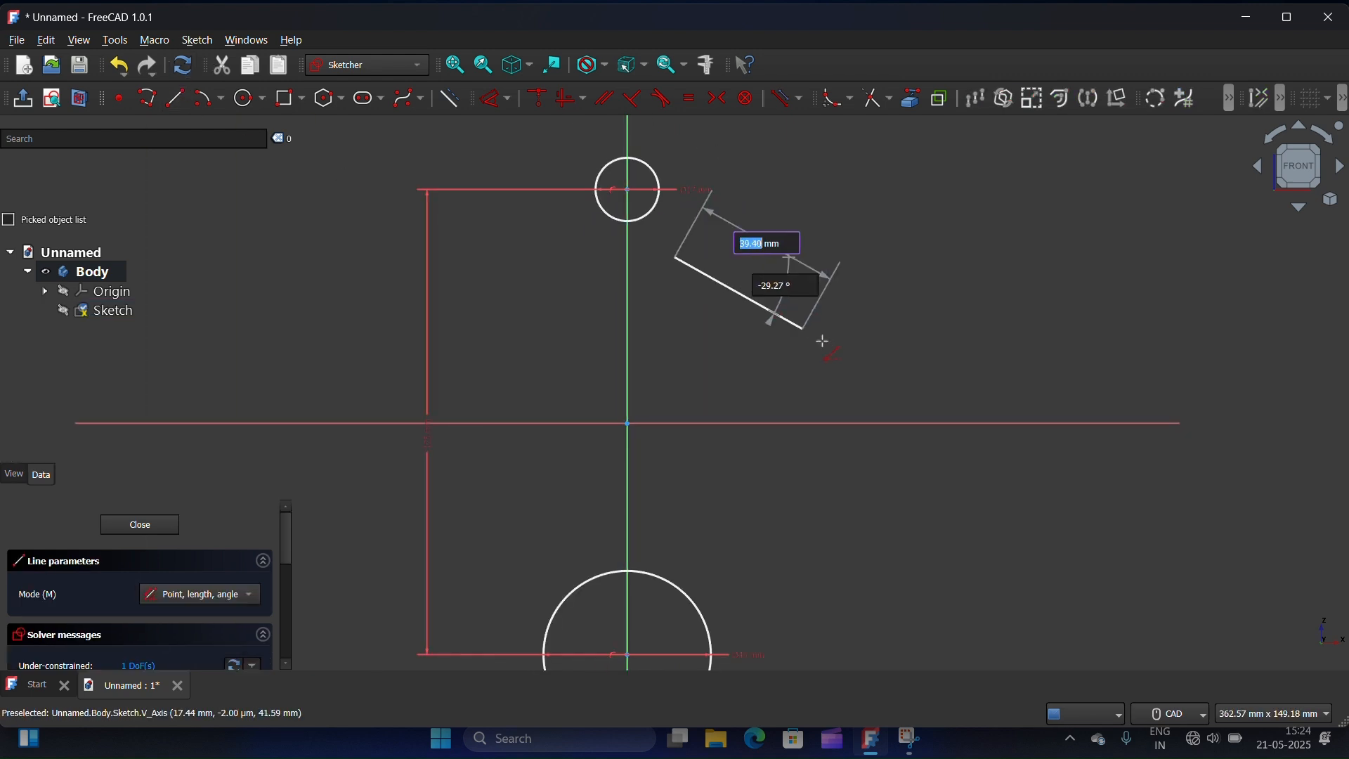
click(824, 342)
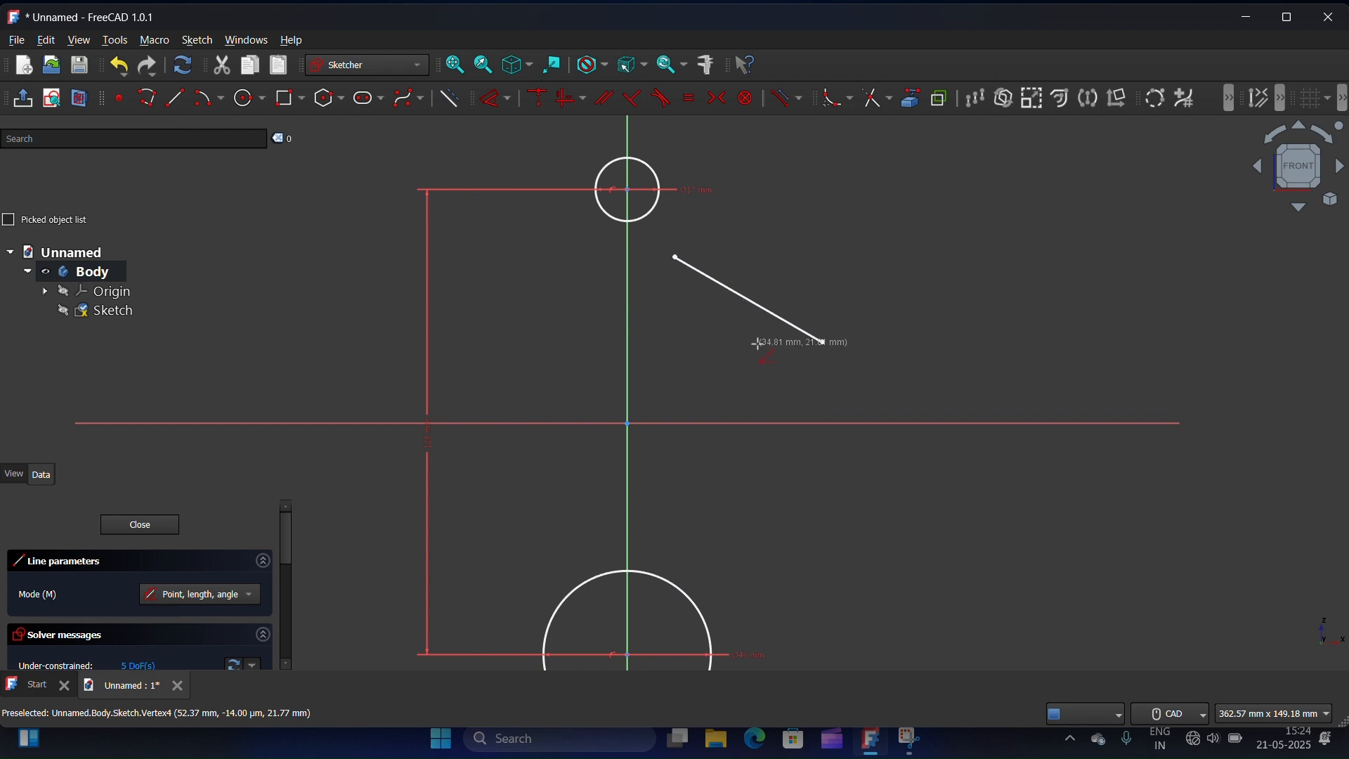
key(ctrl+z)
click(673, 250)
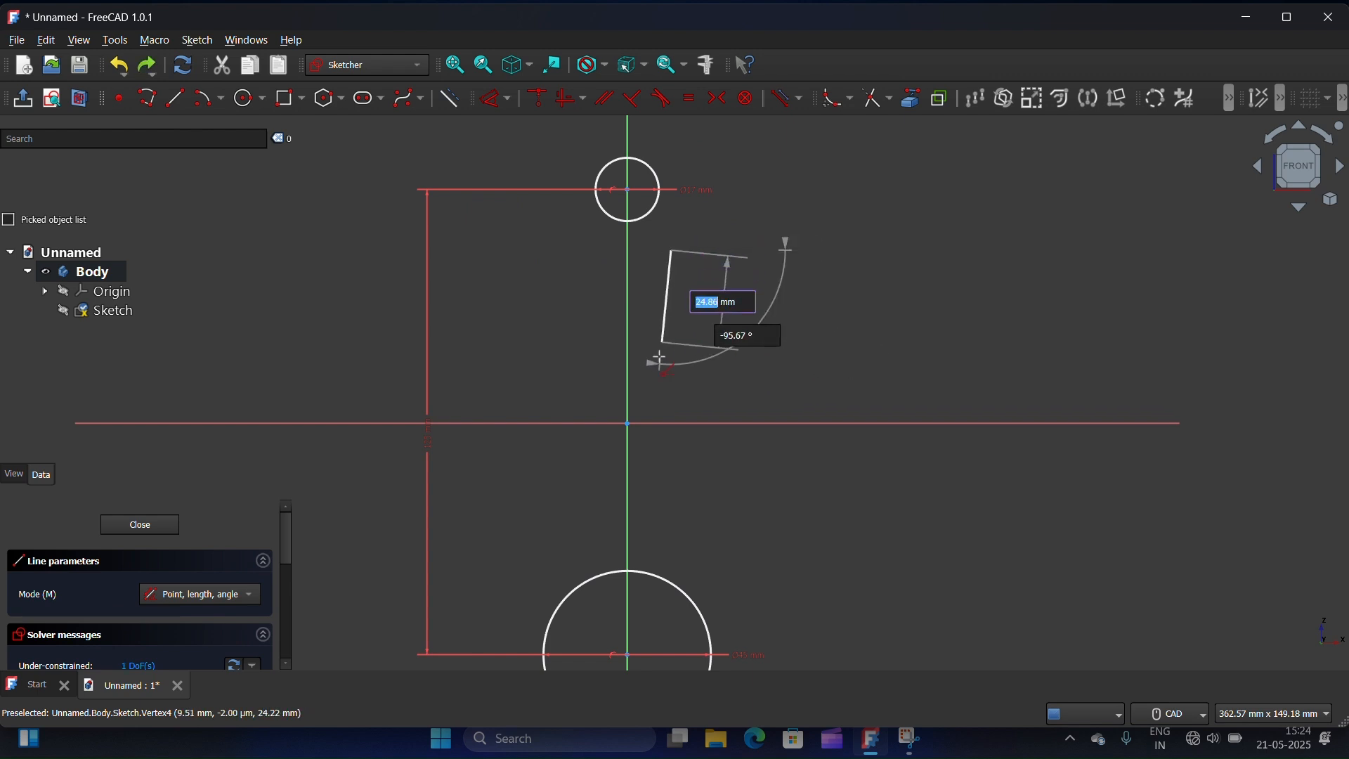
click(675, 494)
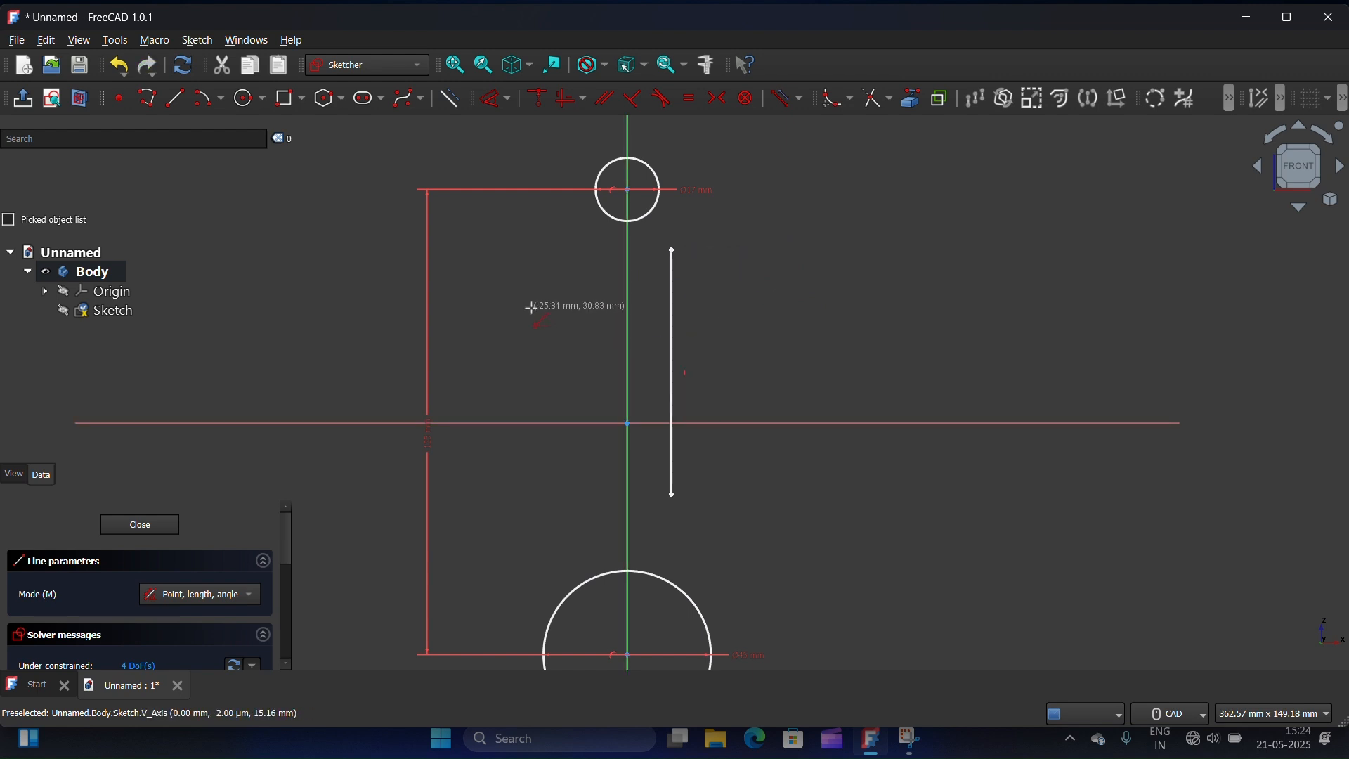
key(Escape)
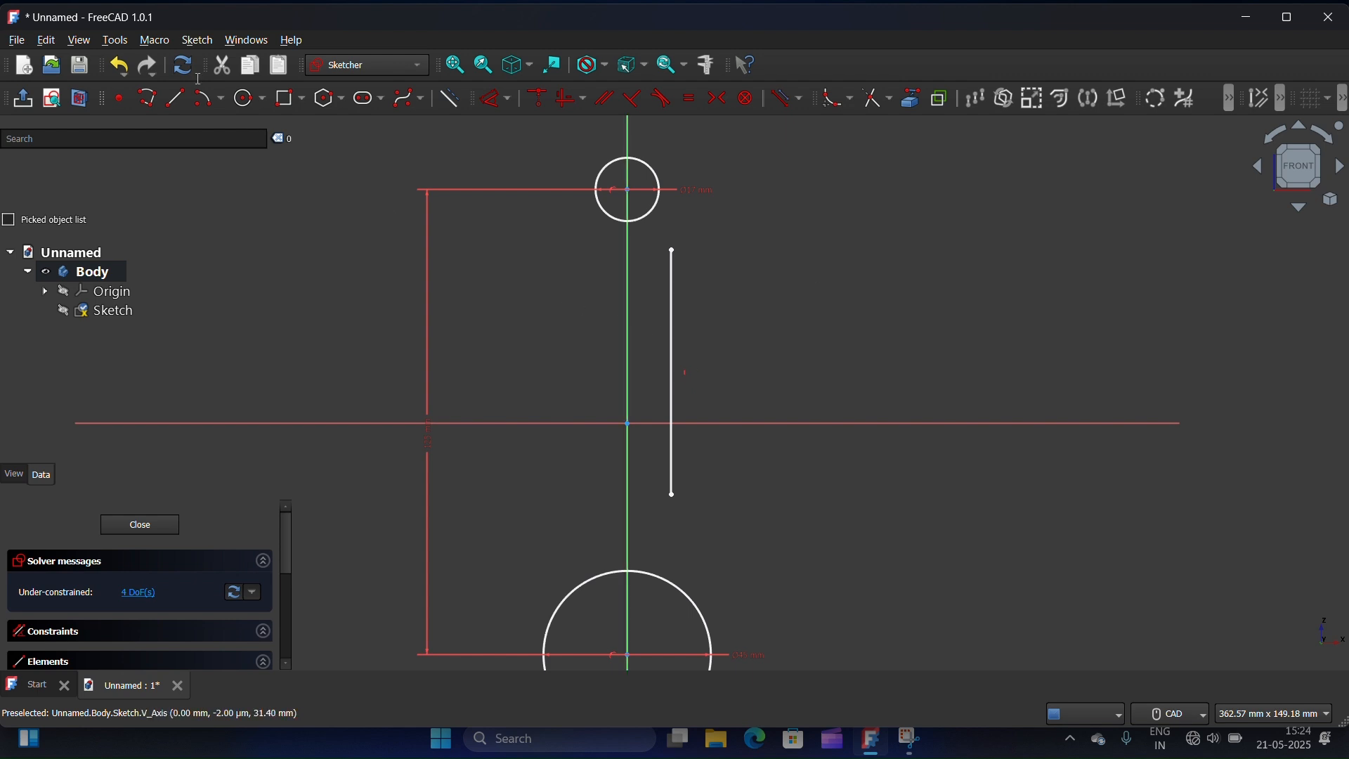
Draw a second vertical line between the two circles, just to the left of the vertical axis
click(175, 96)
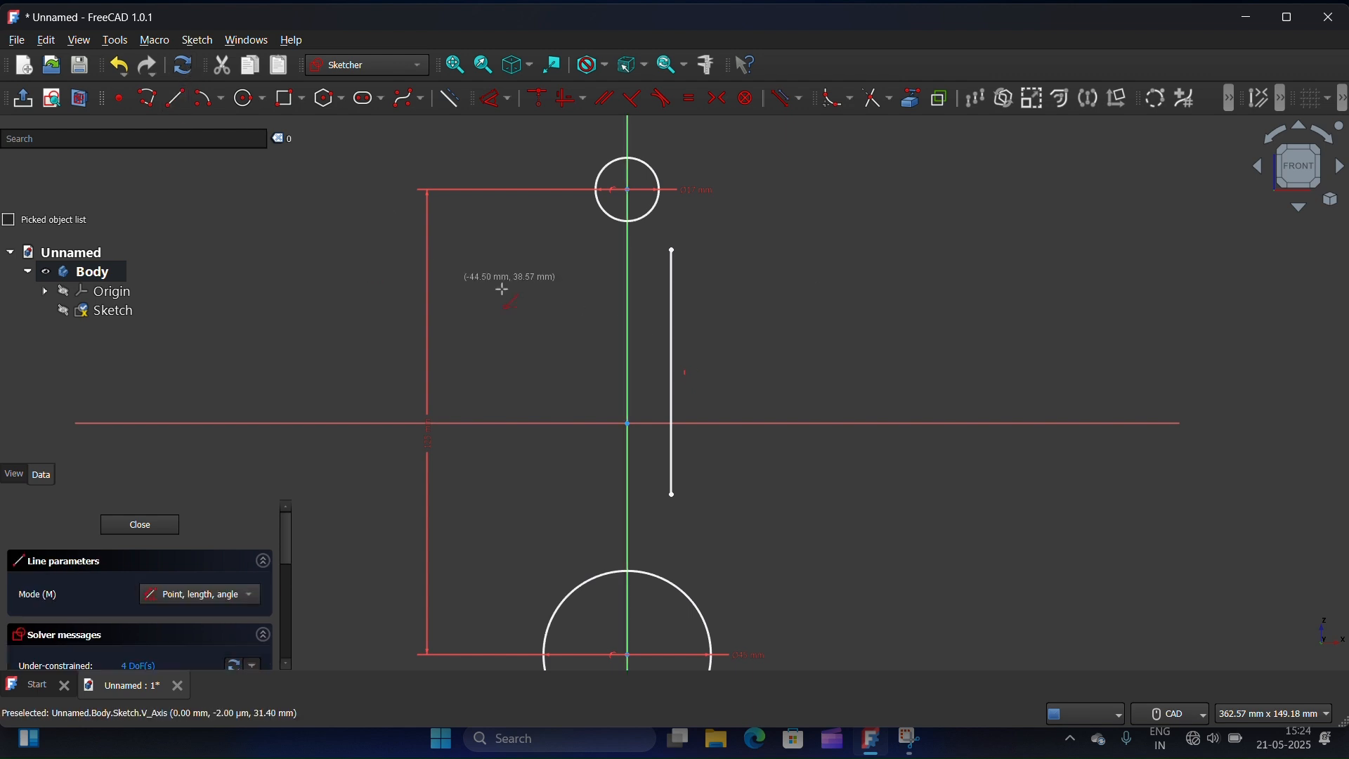
click(587, 253)
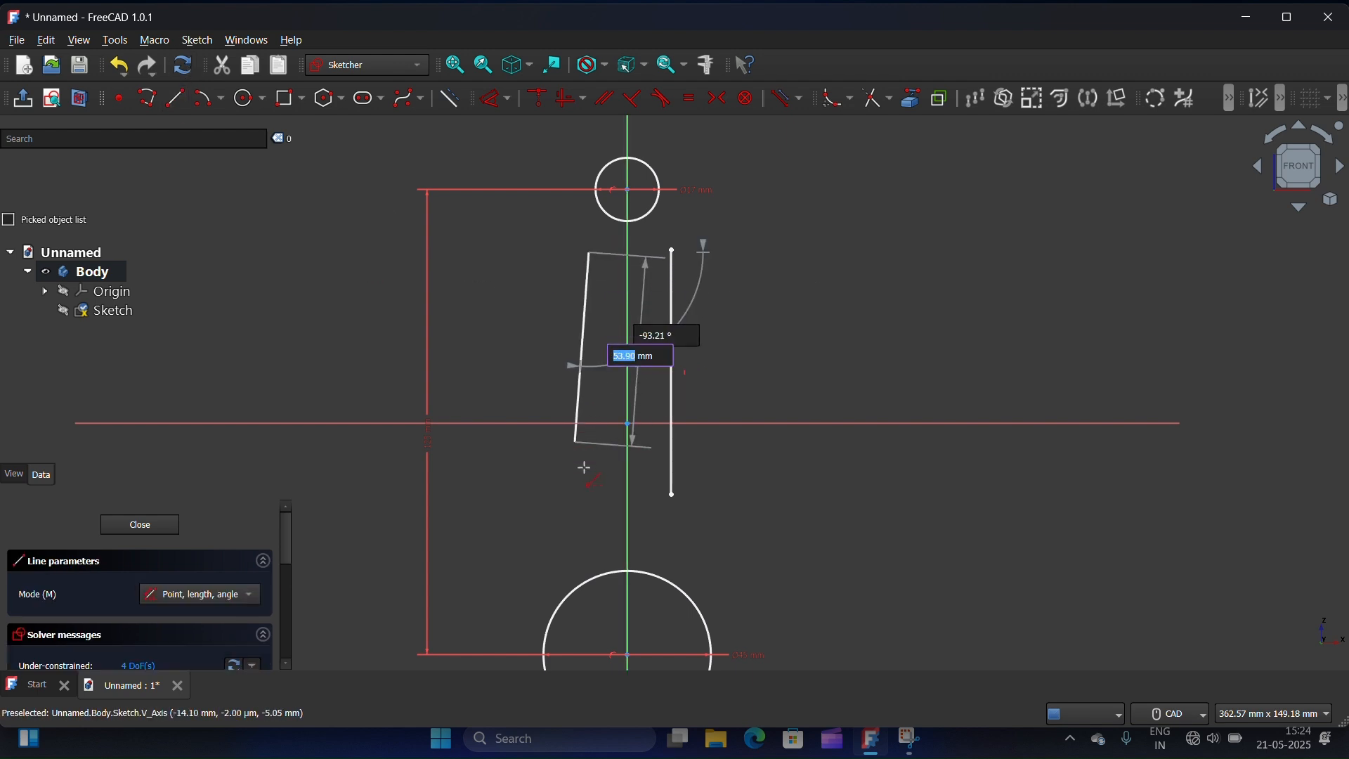
click(588, 506)
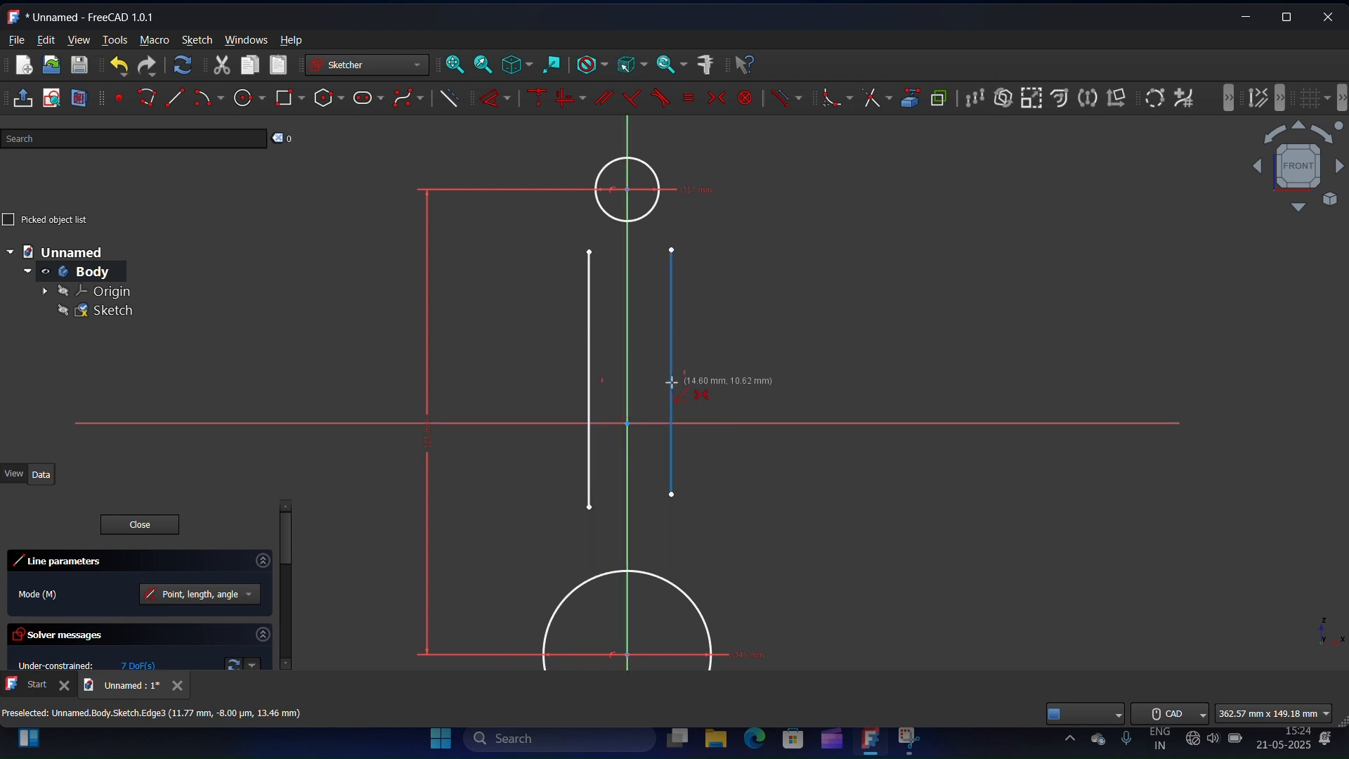
right_click(787, 319)
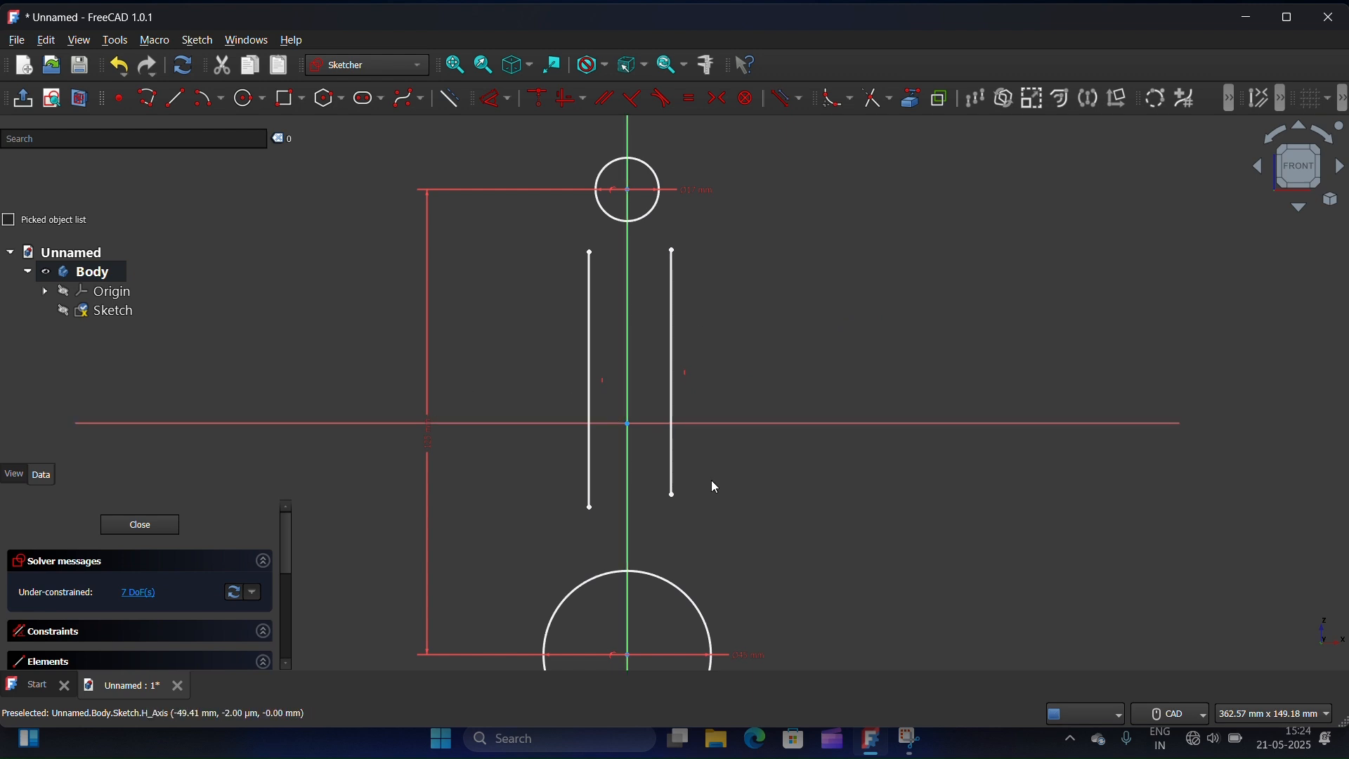
Draw a 36 mm horizontal line at 0° from the centre of the lower circle towards the right
scroll(702, 472, down, 4)
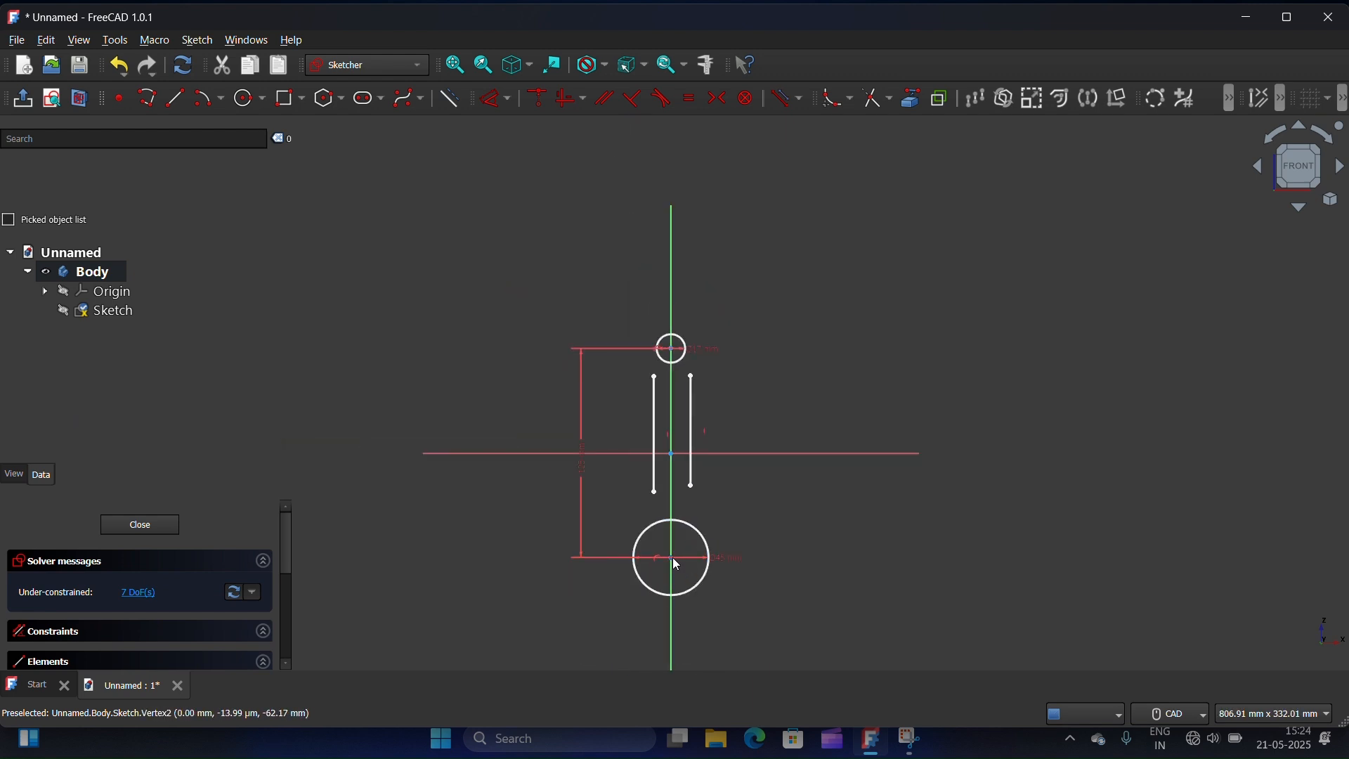
scroll(672, 558, up, 5)
key(g)
key(l)
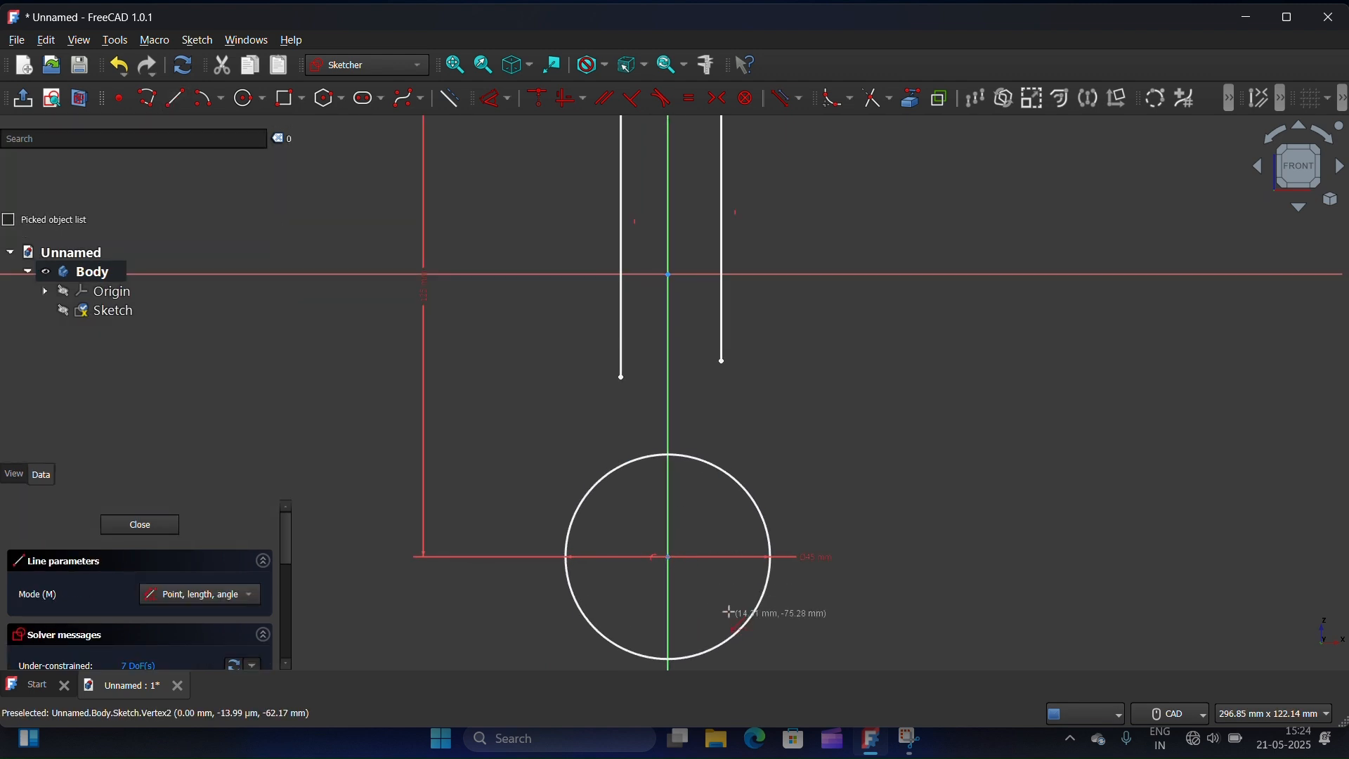
click(668, 557)
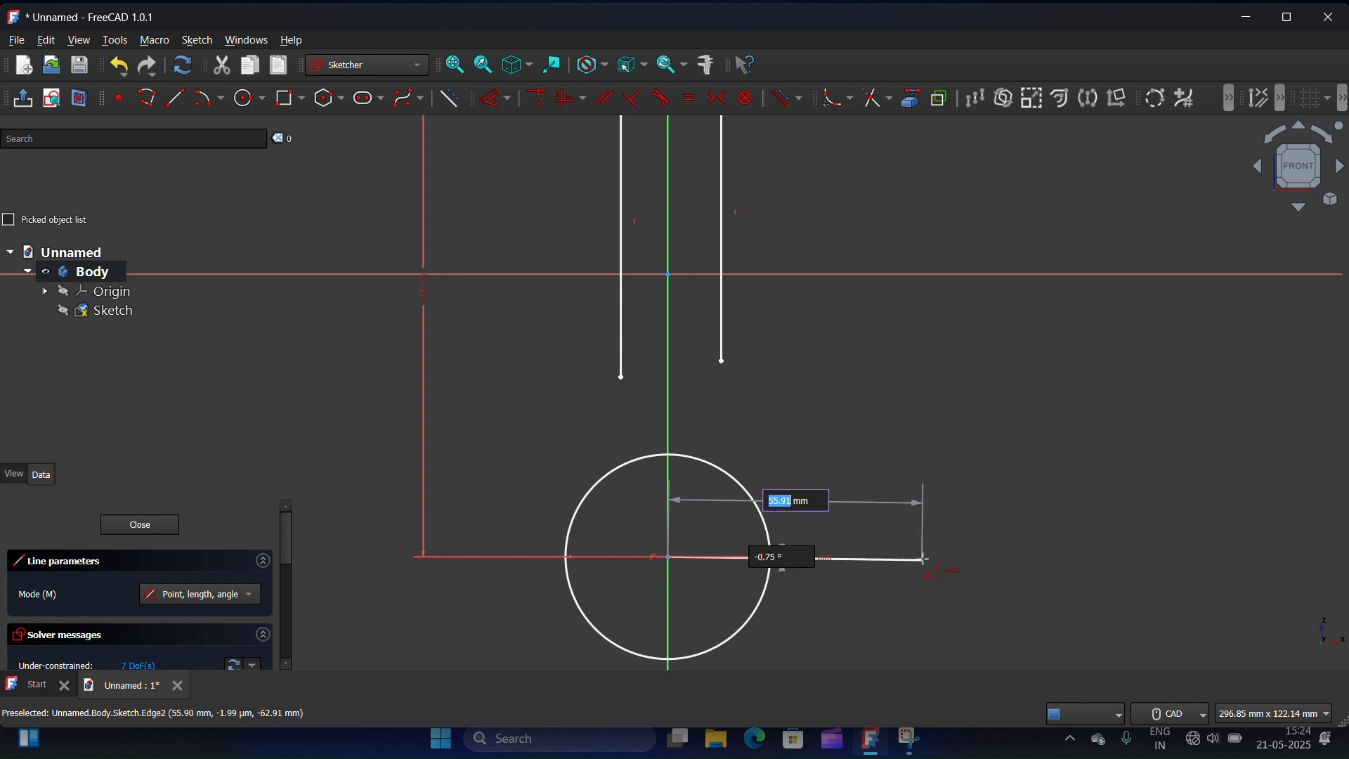
text(36)
key(Tab)
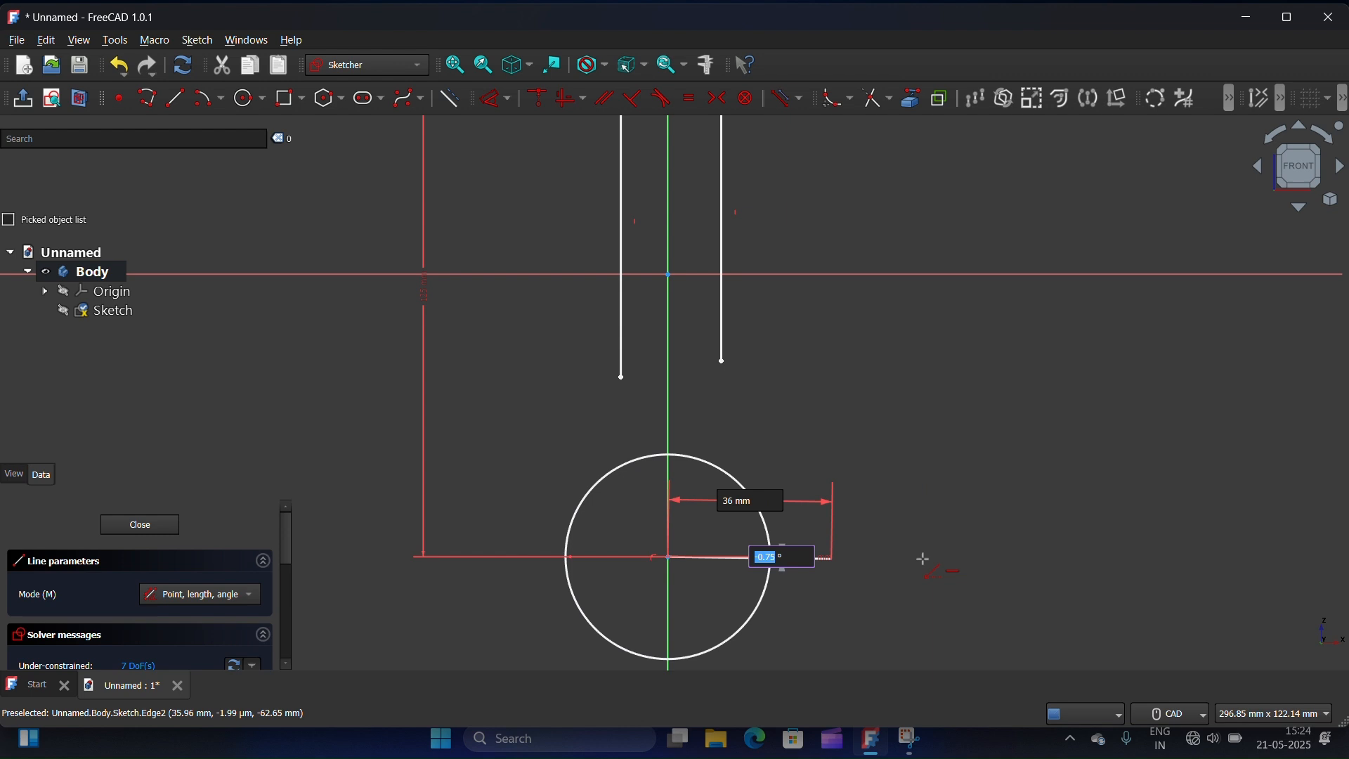
text(0)
key(Return)
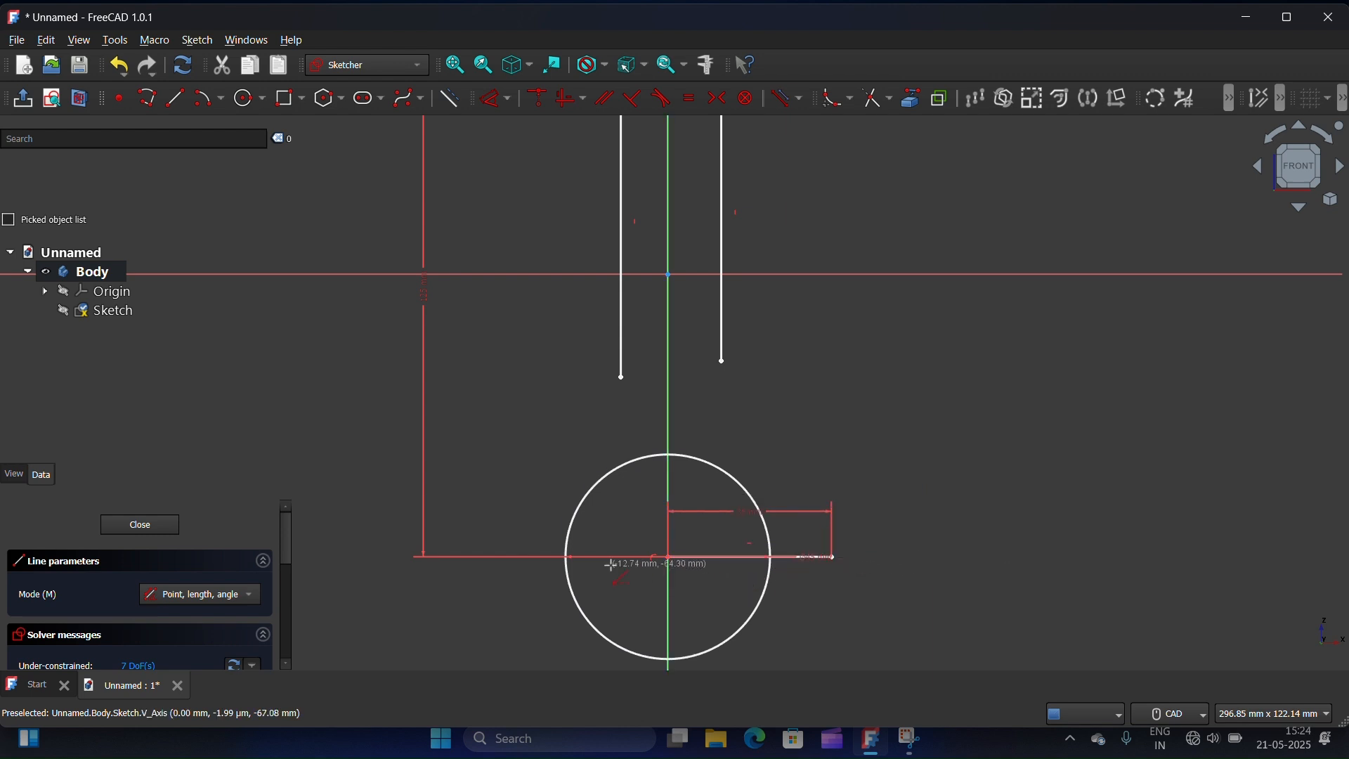
Draw a matching 36 mm line at 180° from the lower circle's centre towards the left
click(669, 556)
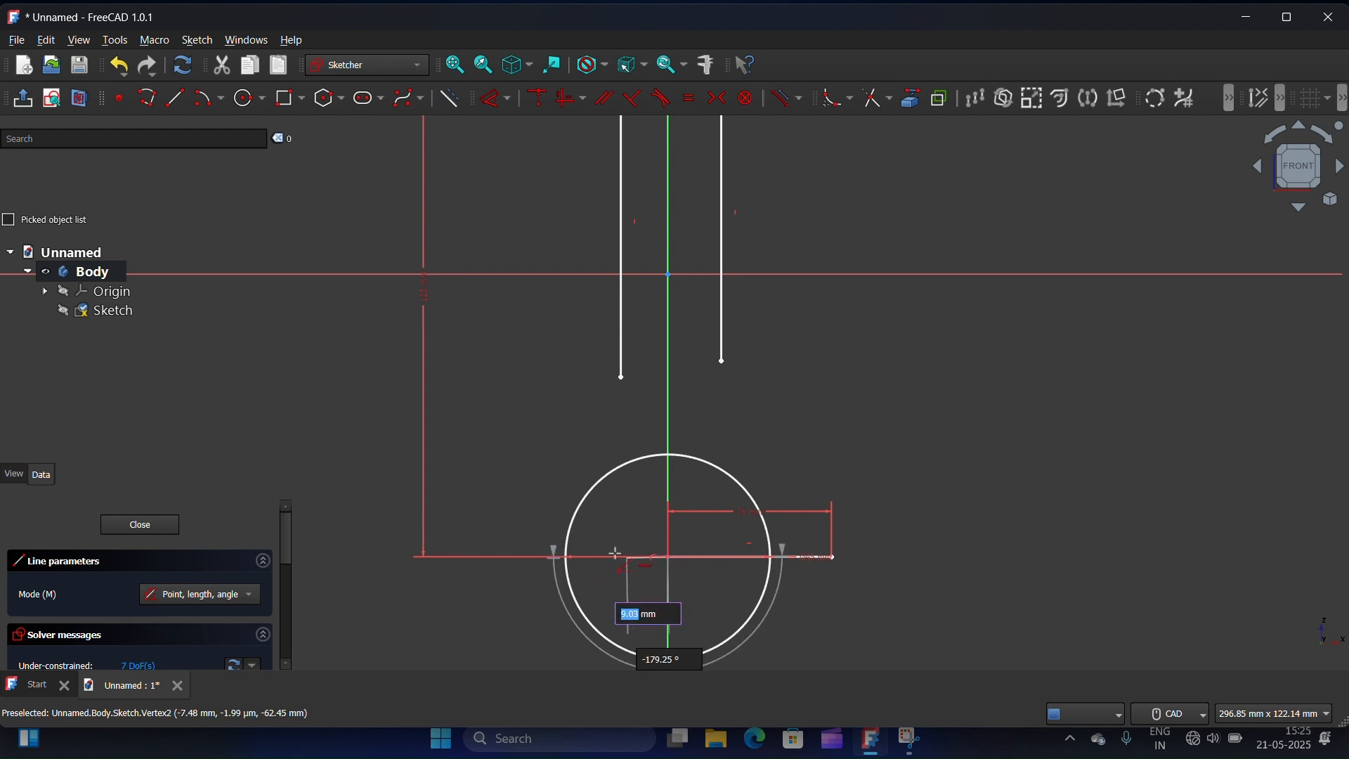
text(36)
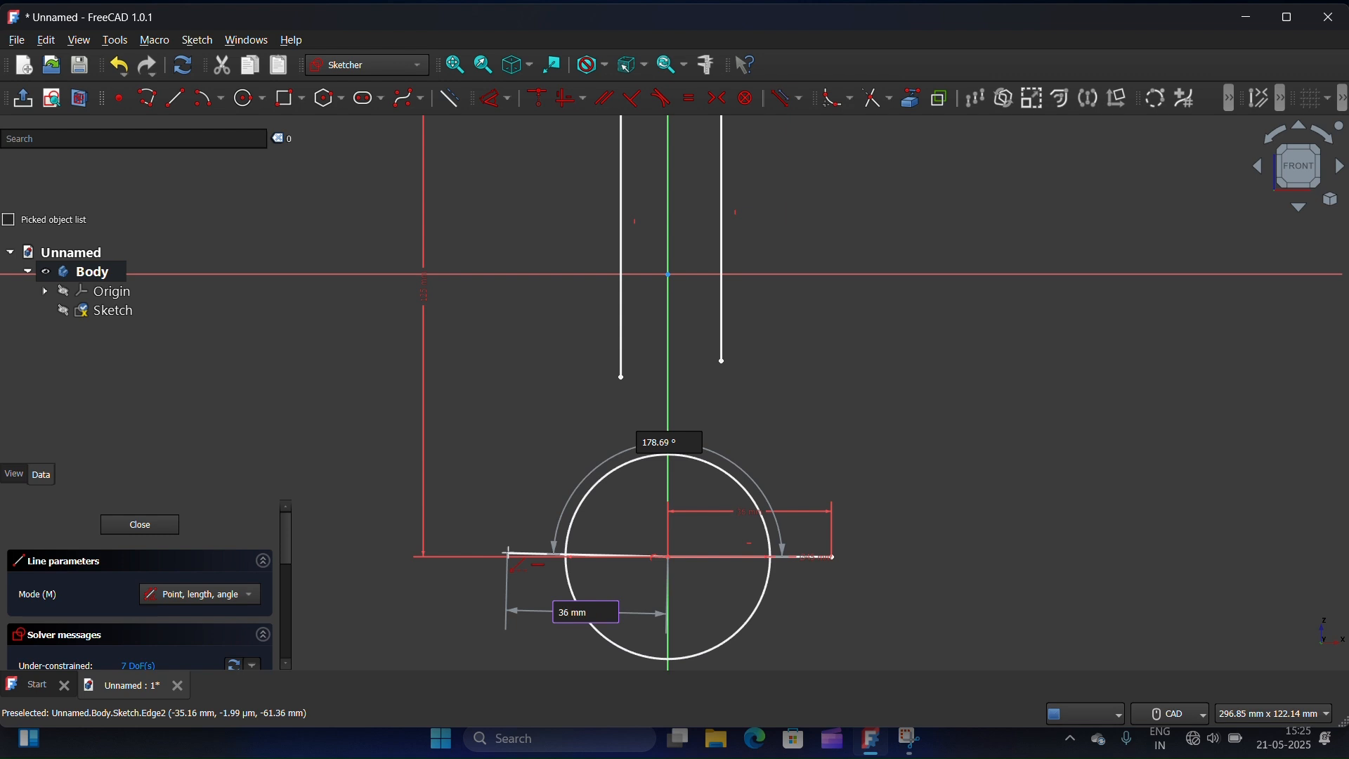
key(Tab)
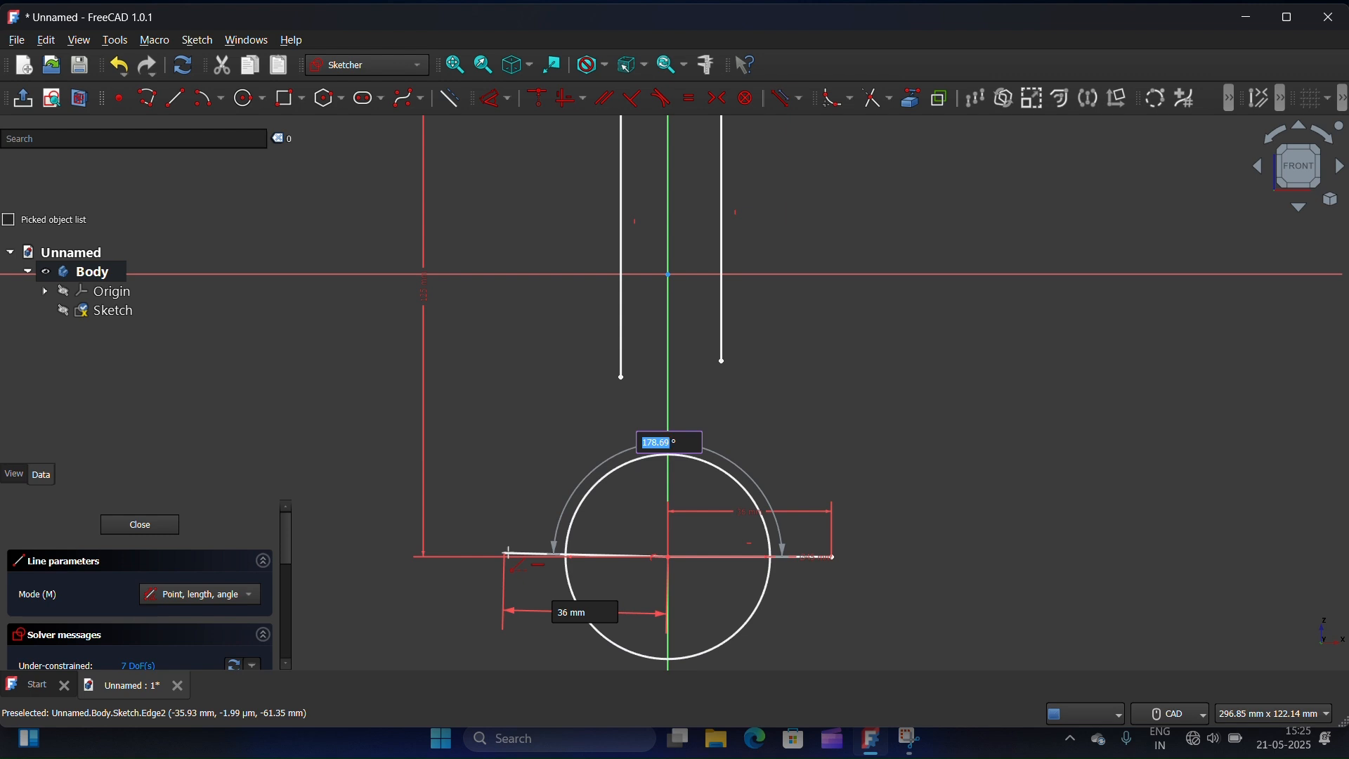
text(180)
key(Return)
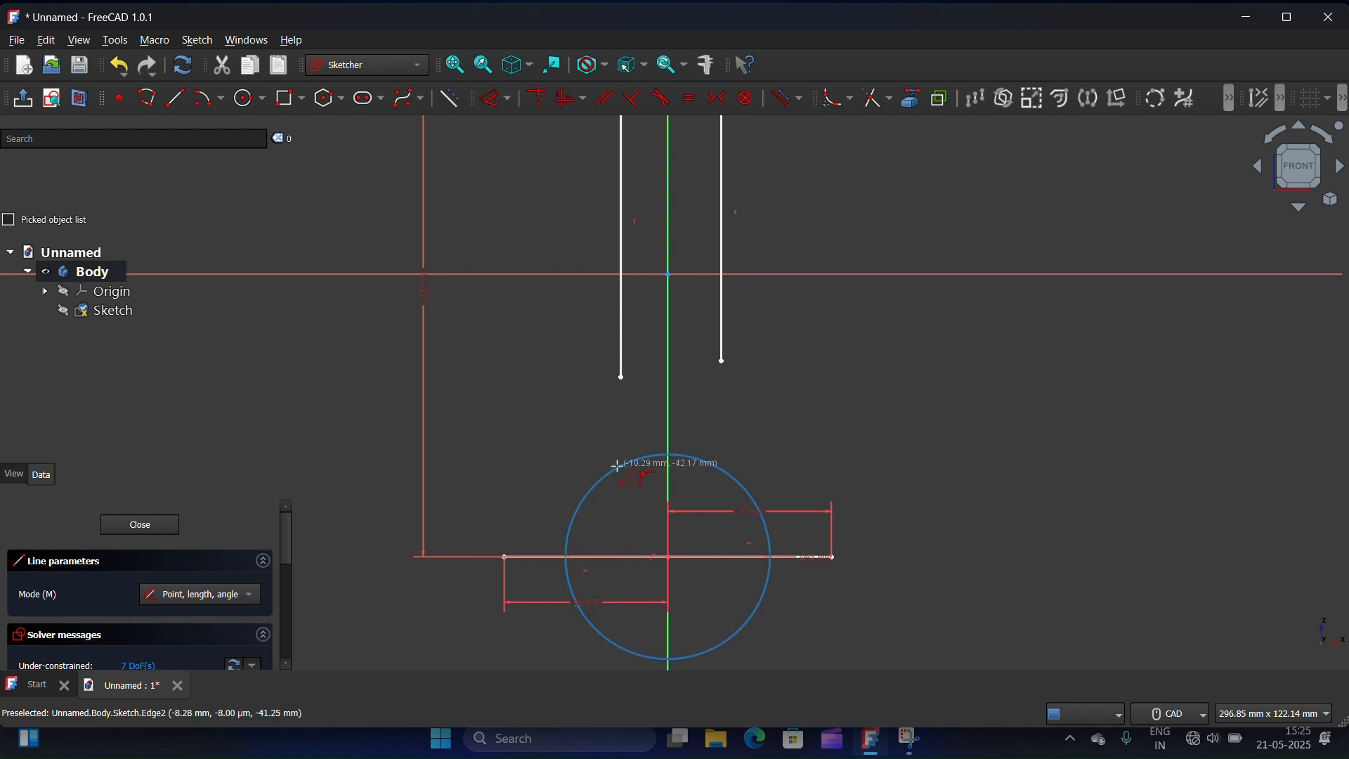
Draw a 25 mm line at 90° upwards from the right end of the horizontal centre line
scroll(563, 513, down, 1)
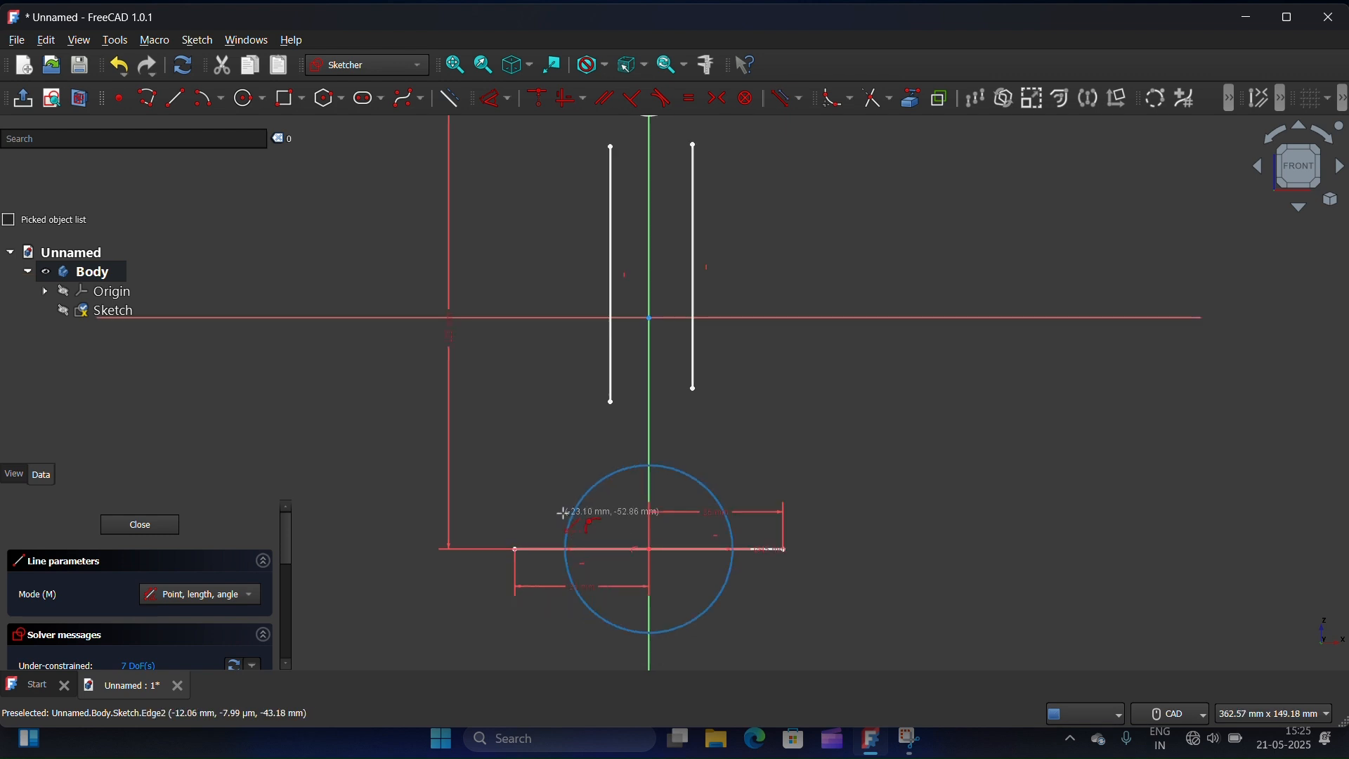
click(786, 549)
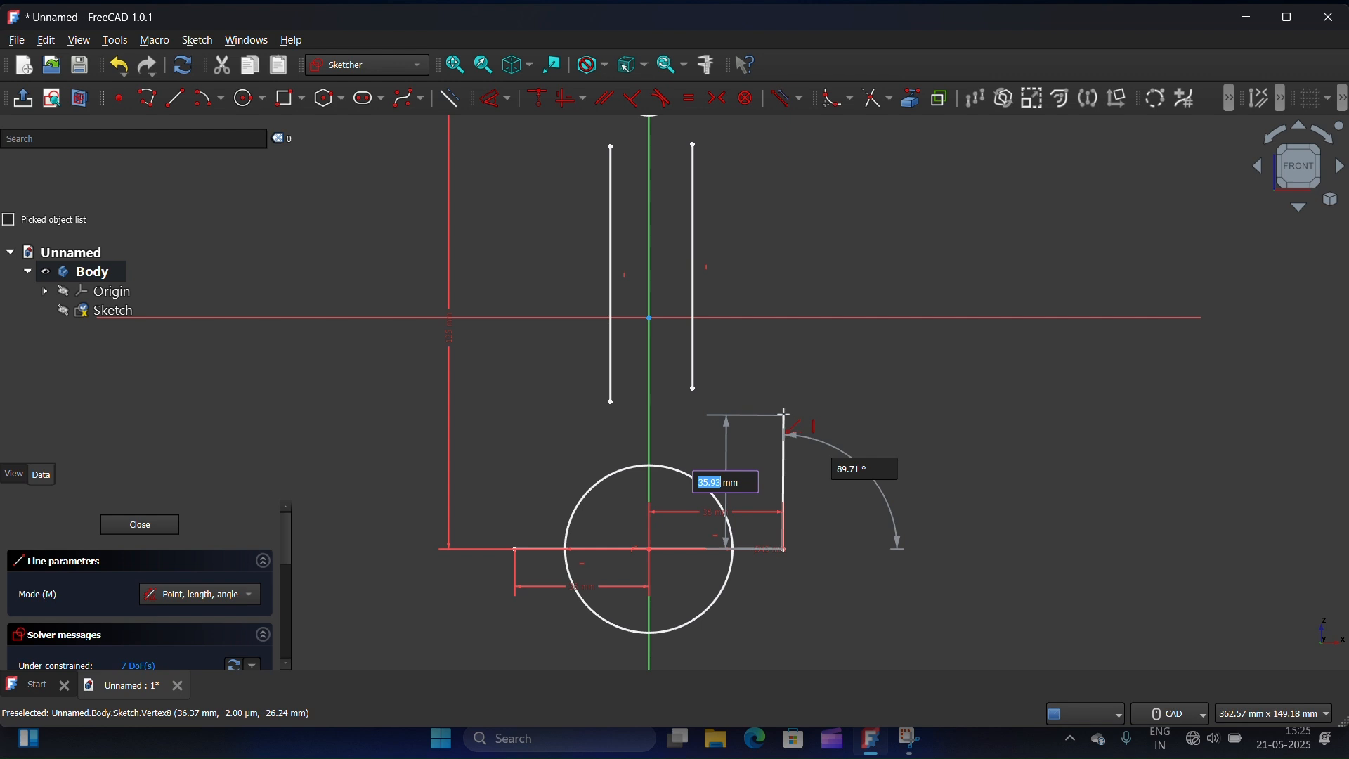
text(25)
key(Tab)
text(90)
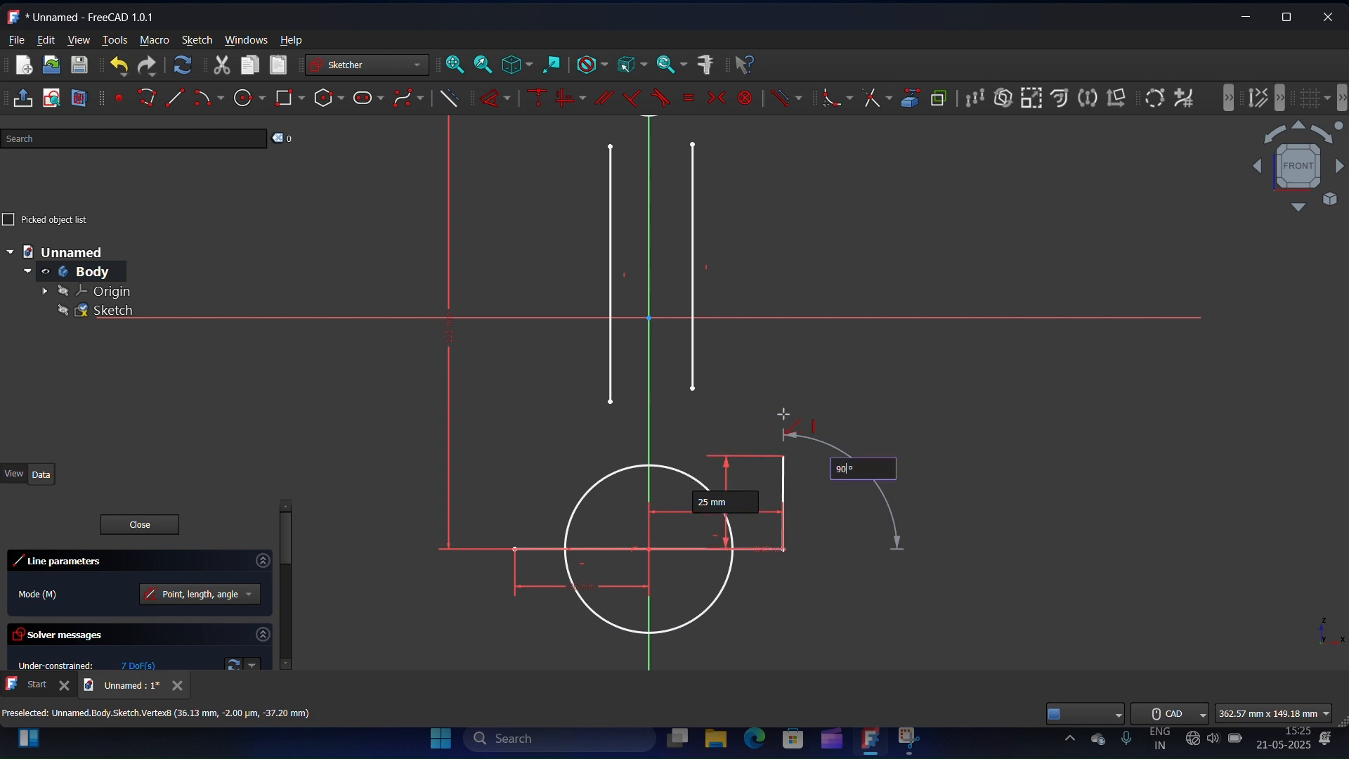
key(Return)
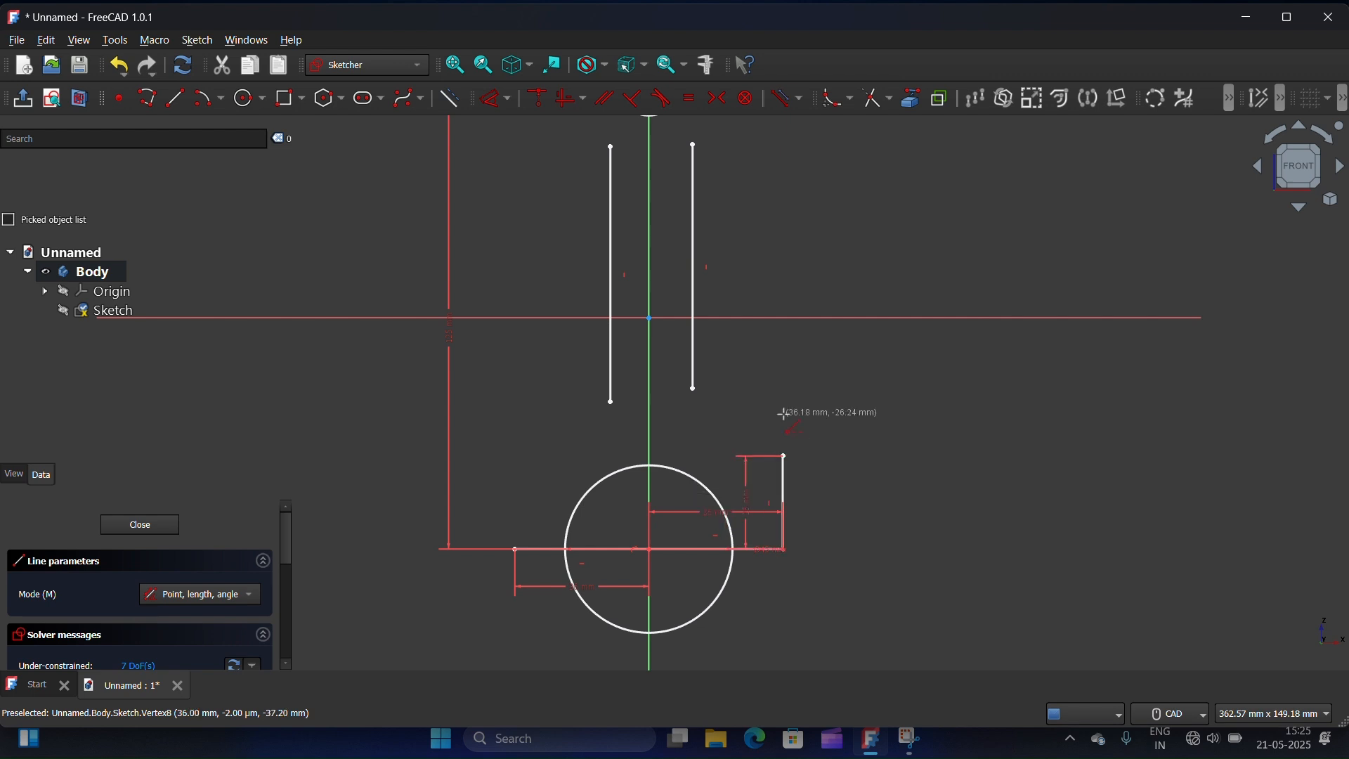
Draw a 25 mm line at 90° upwards from the left end of the horizontal centre line
click(514, 546)
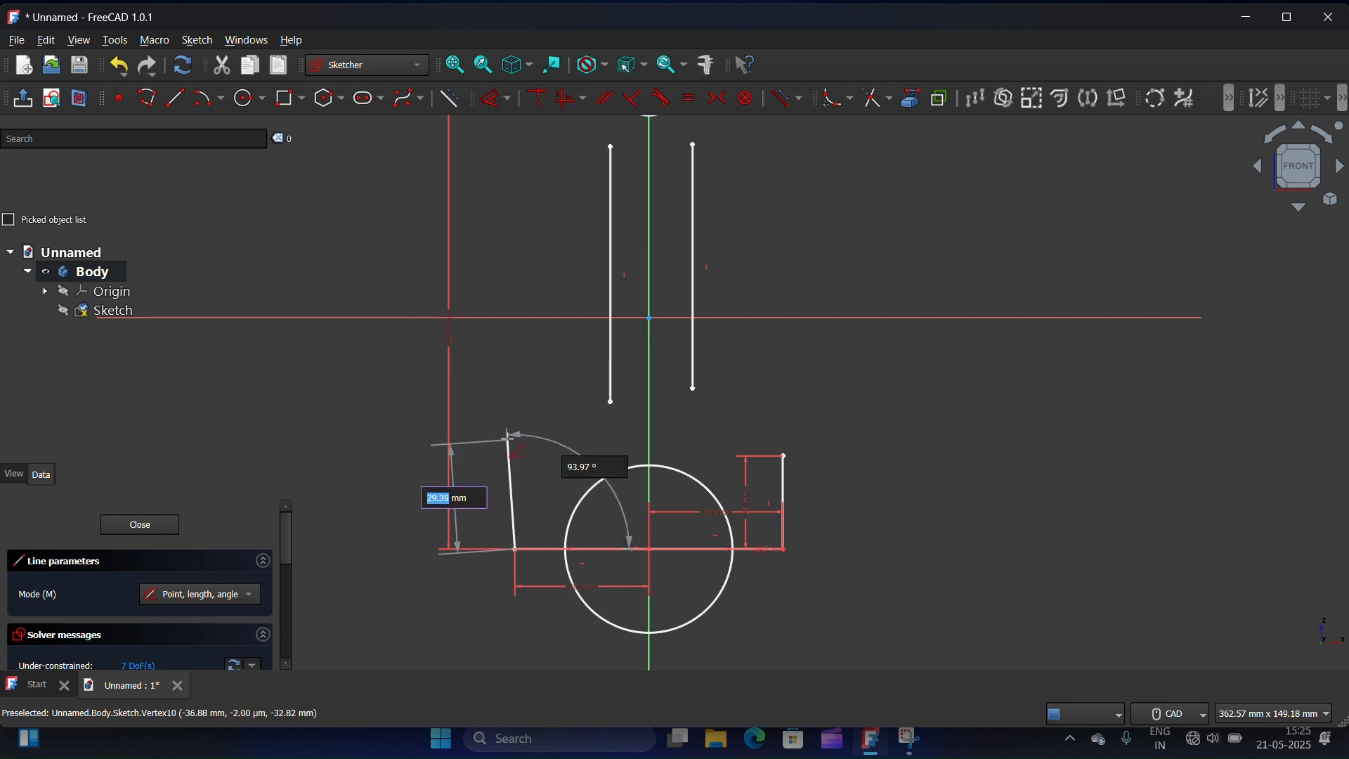
text(25)
key(Tab)
text(90)
Draw horizontal lines about 25 mm long running inward from the upper ends of both 25 mm vertical lines
click(512, 447)
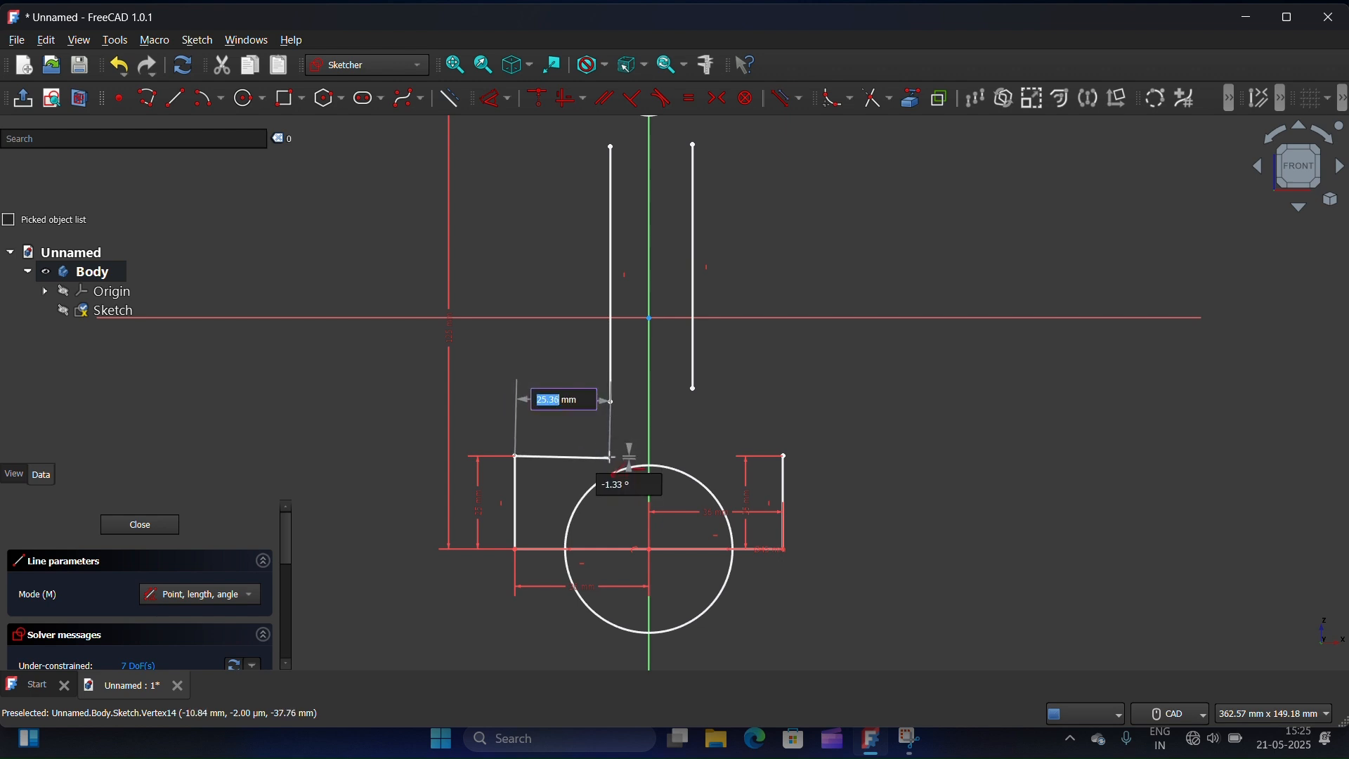
click(611, 454)
click(786, 455)
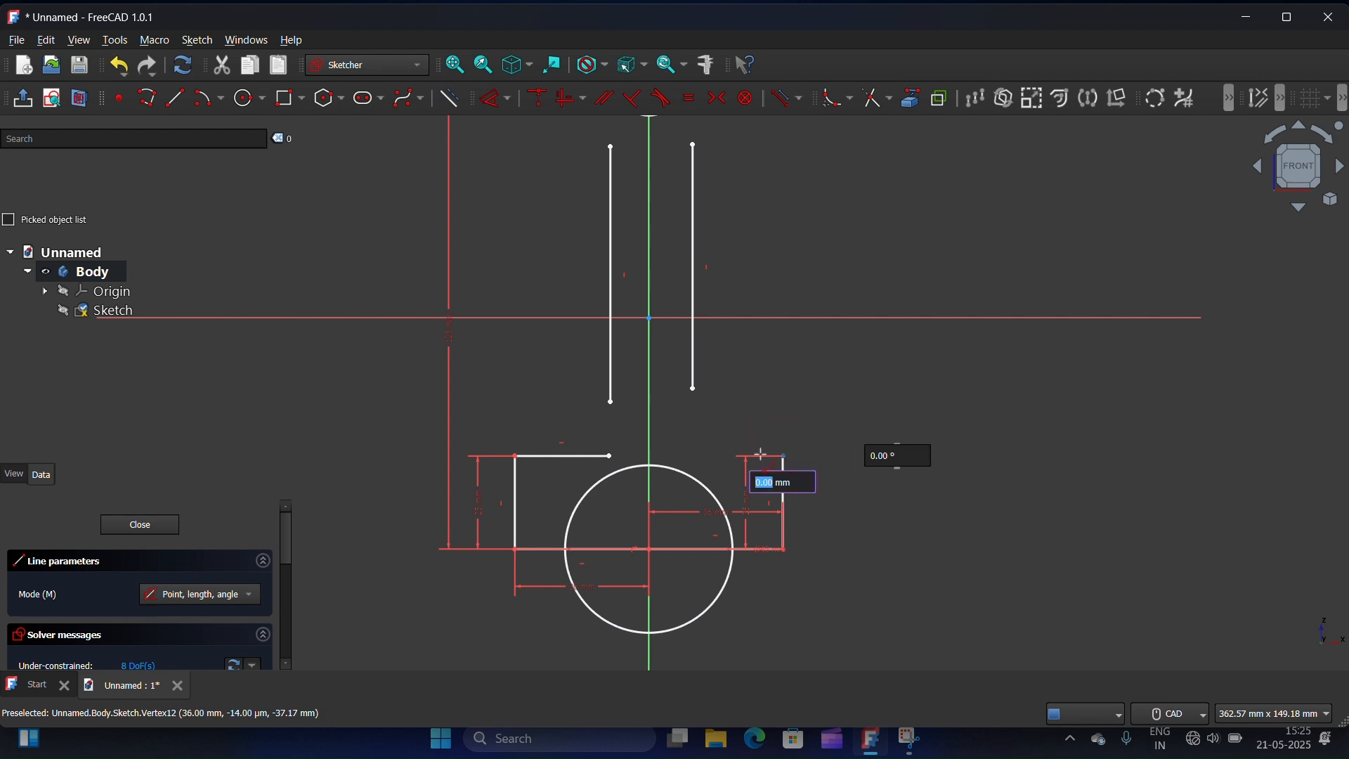
click(689, 455)
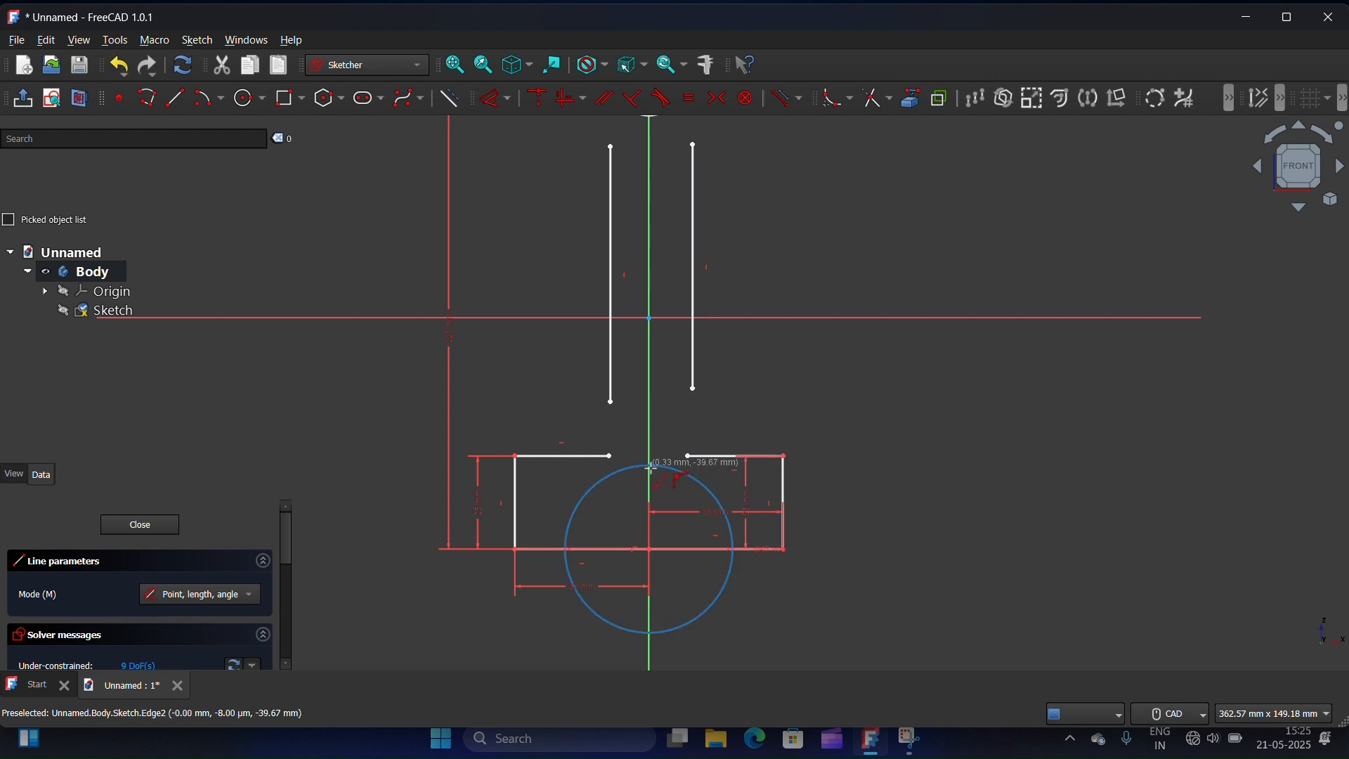
key(Escape)
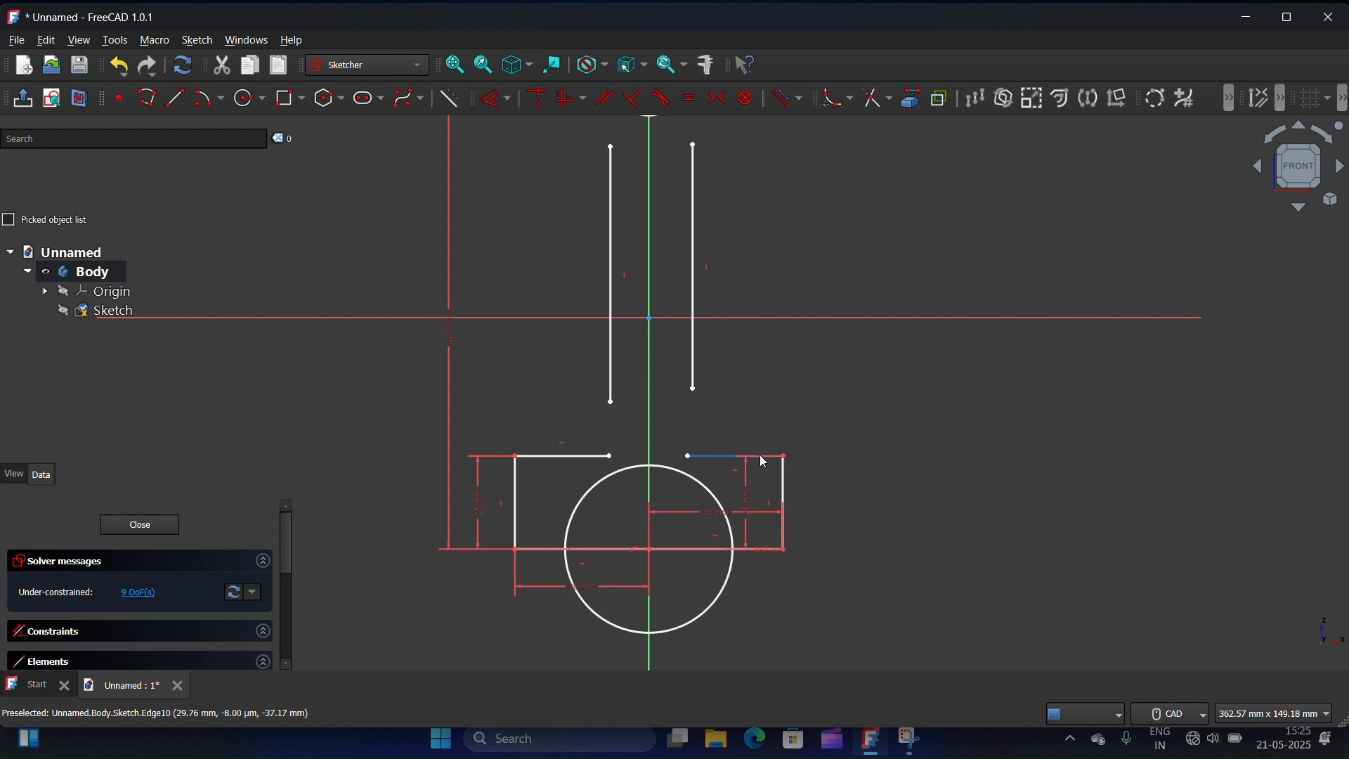
Constrain the upper endpoints of both shank lines to be tangent to the small upper circle
scroll(746, 460, up, 1)
scroll(746, 464, down, 1)
mouse_move(692, 462)
mouse_down()
mouse_move(701, 441)
mouse_move(701, 490)
mouse_up()
scroll(685, 435, down, 1)
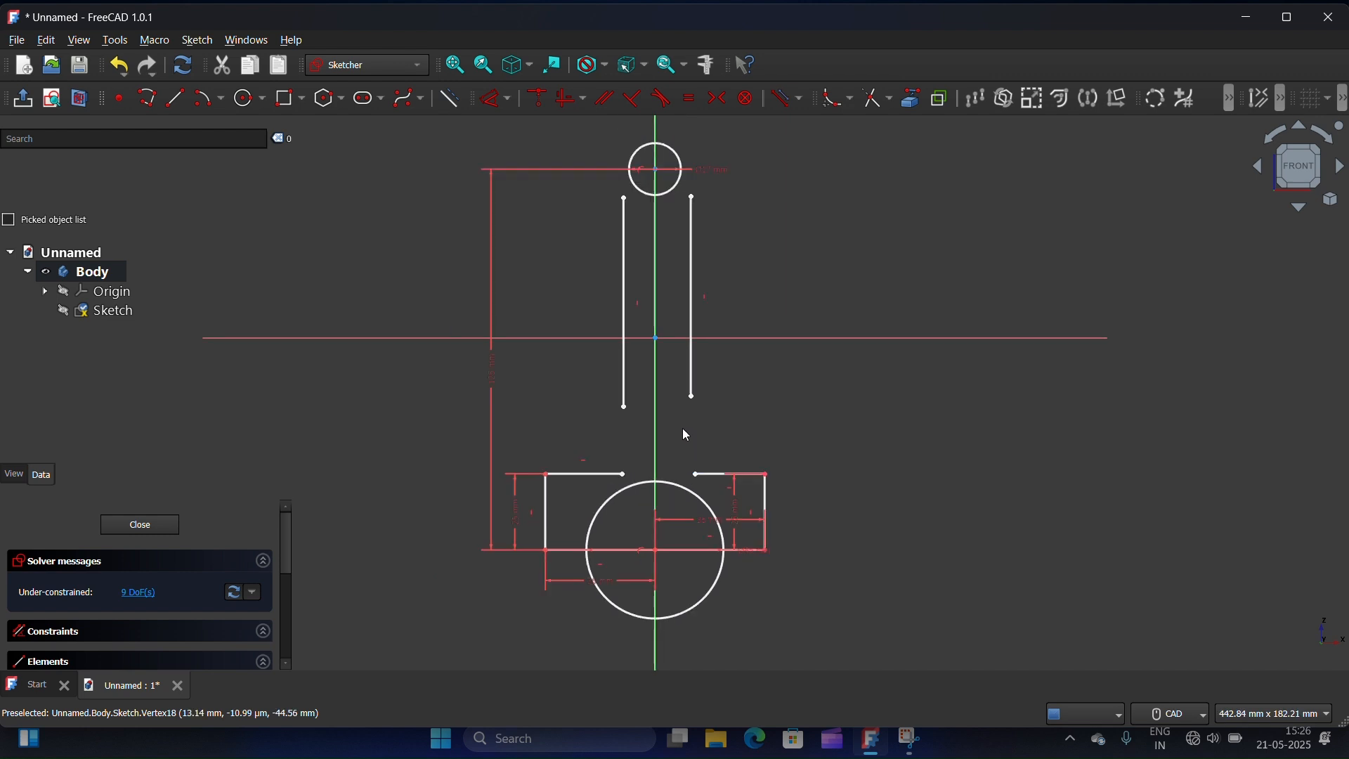
click(694, 199)
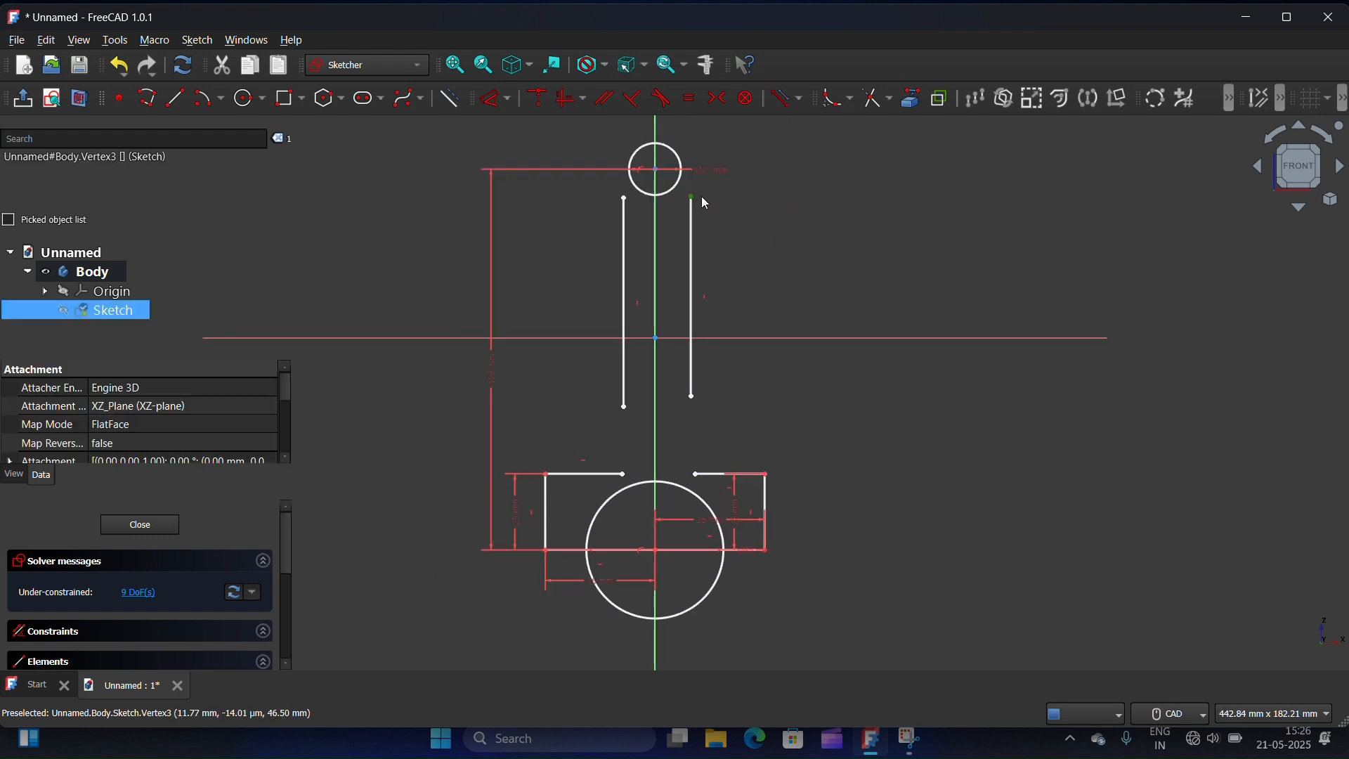
click(681, 176)
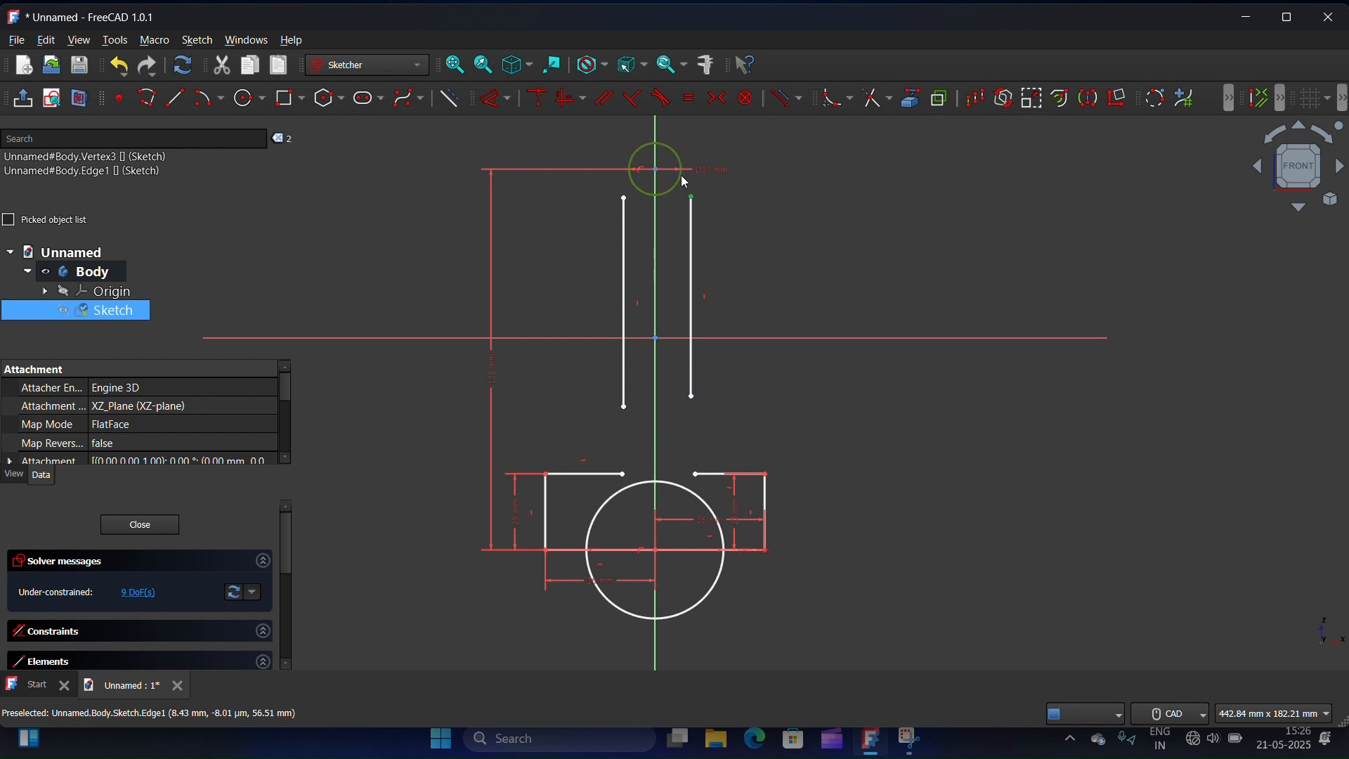
click(660, 99)
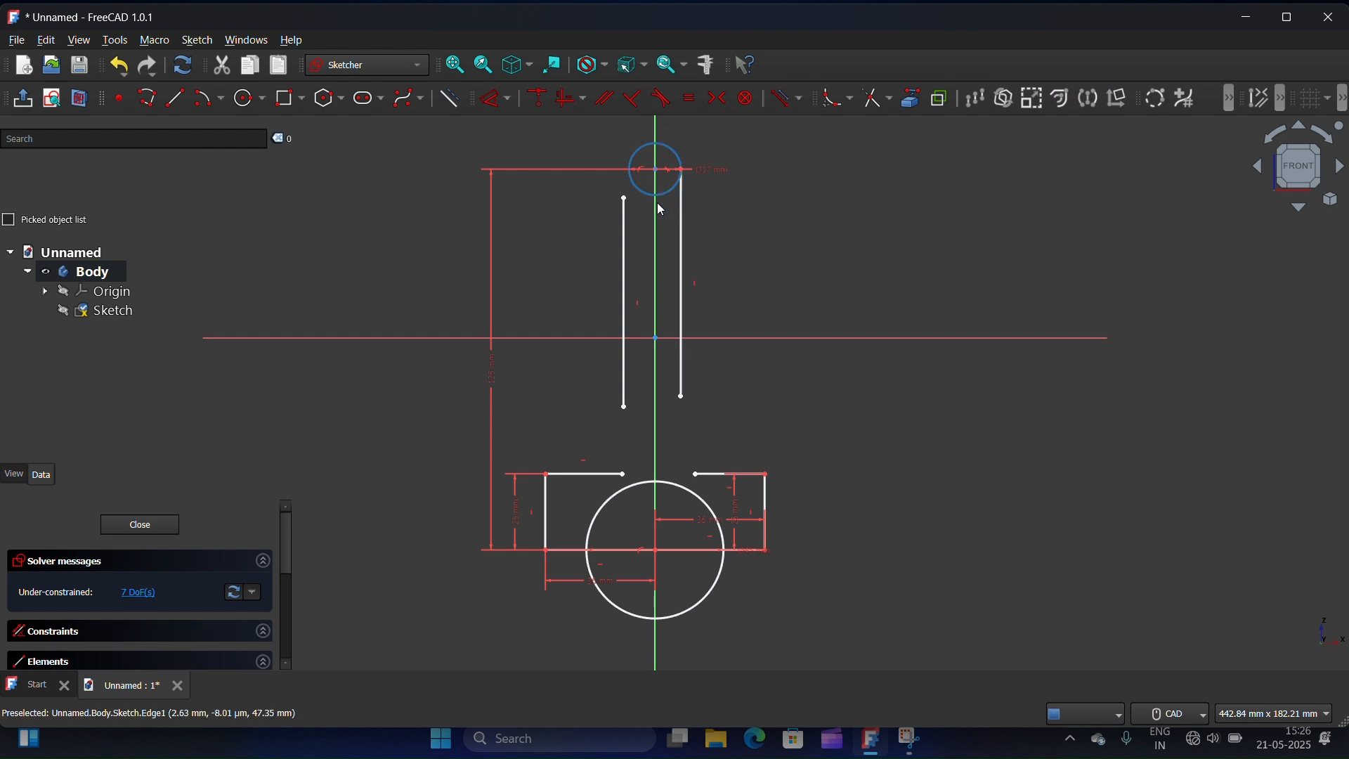
click(623, 198)
click(631, 179)
click(661, 100)
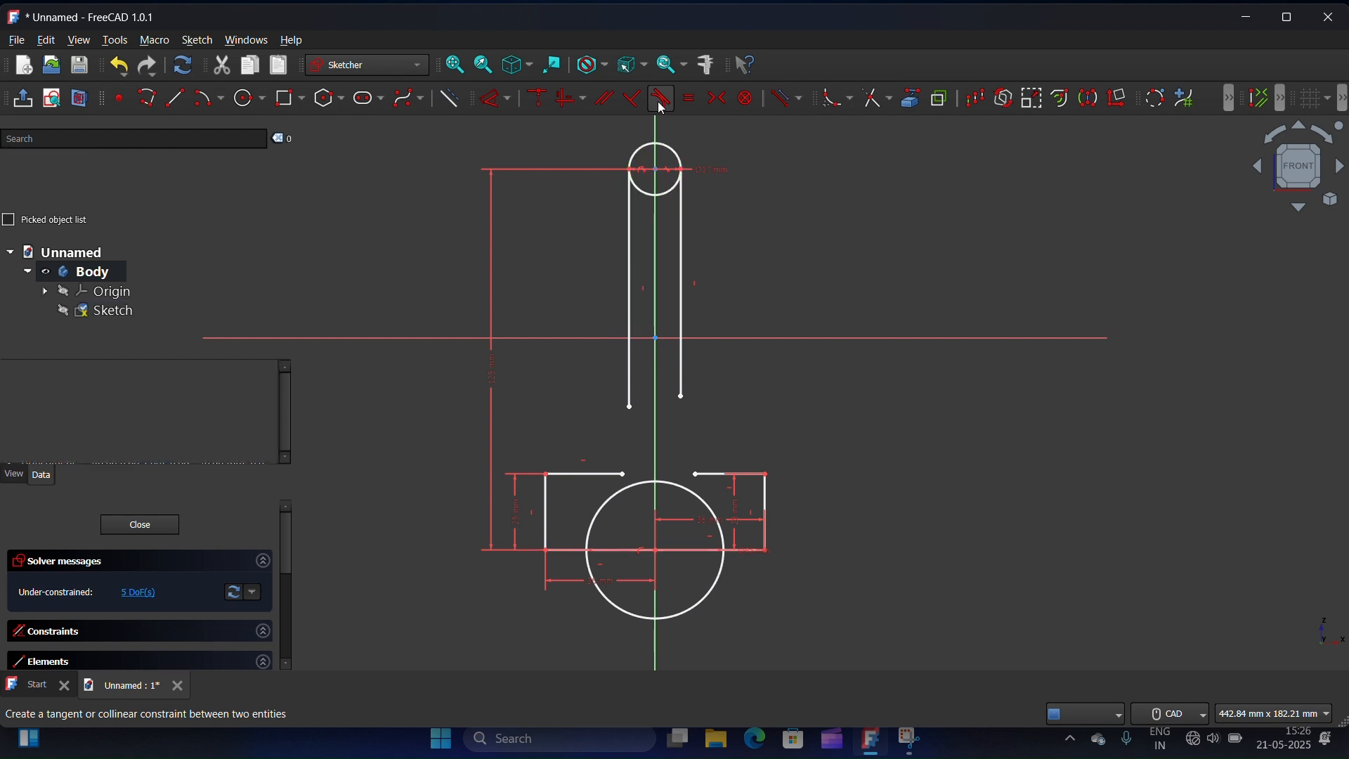
Make the lower ends of both shank lines coincident with the inner ends of the short horizontal lines
click(683, 397)
click(697, 474)
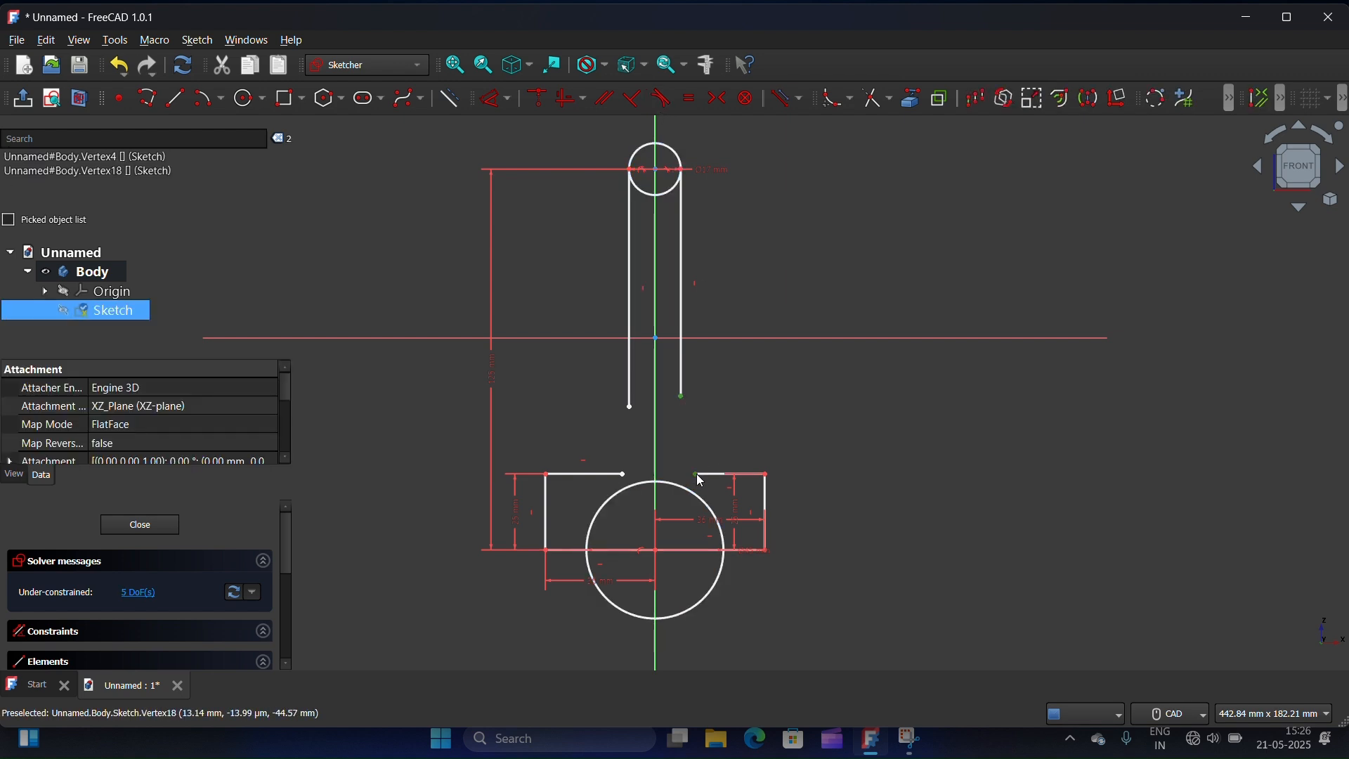
click(539, 98)
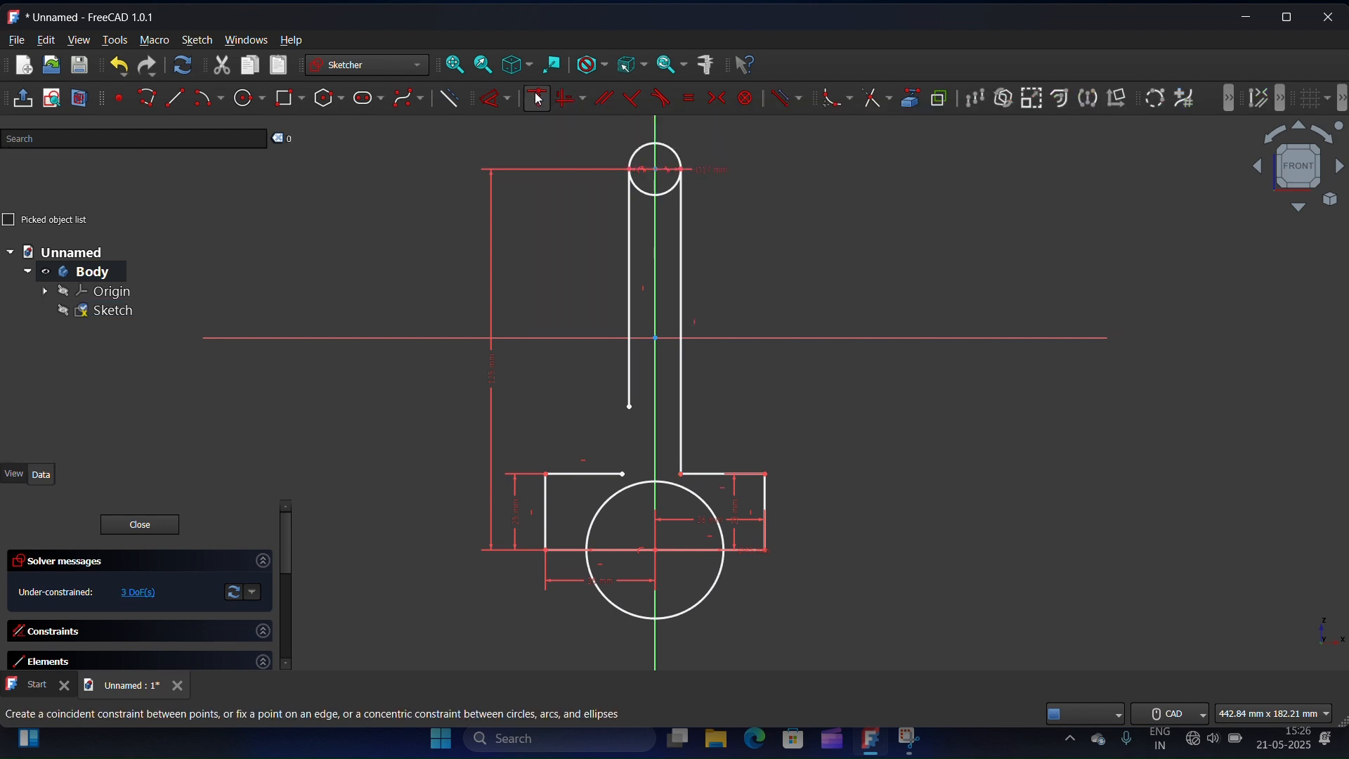
click(630, 407)
click(623, 474)
click(550, 95)
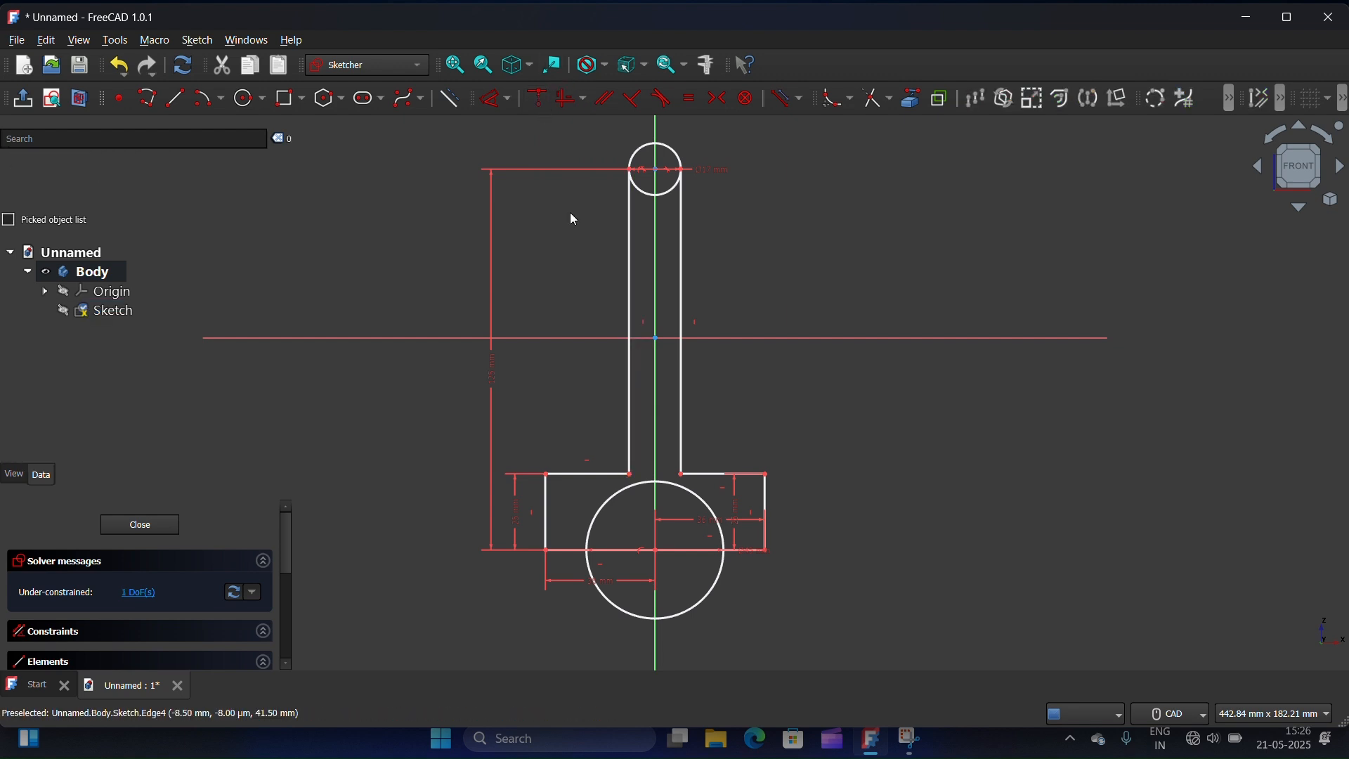
Draw a 32.5 mm vertical line downwards from the right end of the horizontal centre line
scroll(750, 399, down, 2)
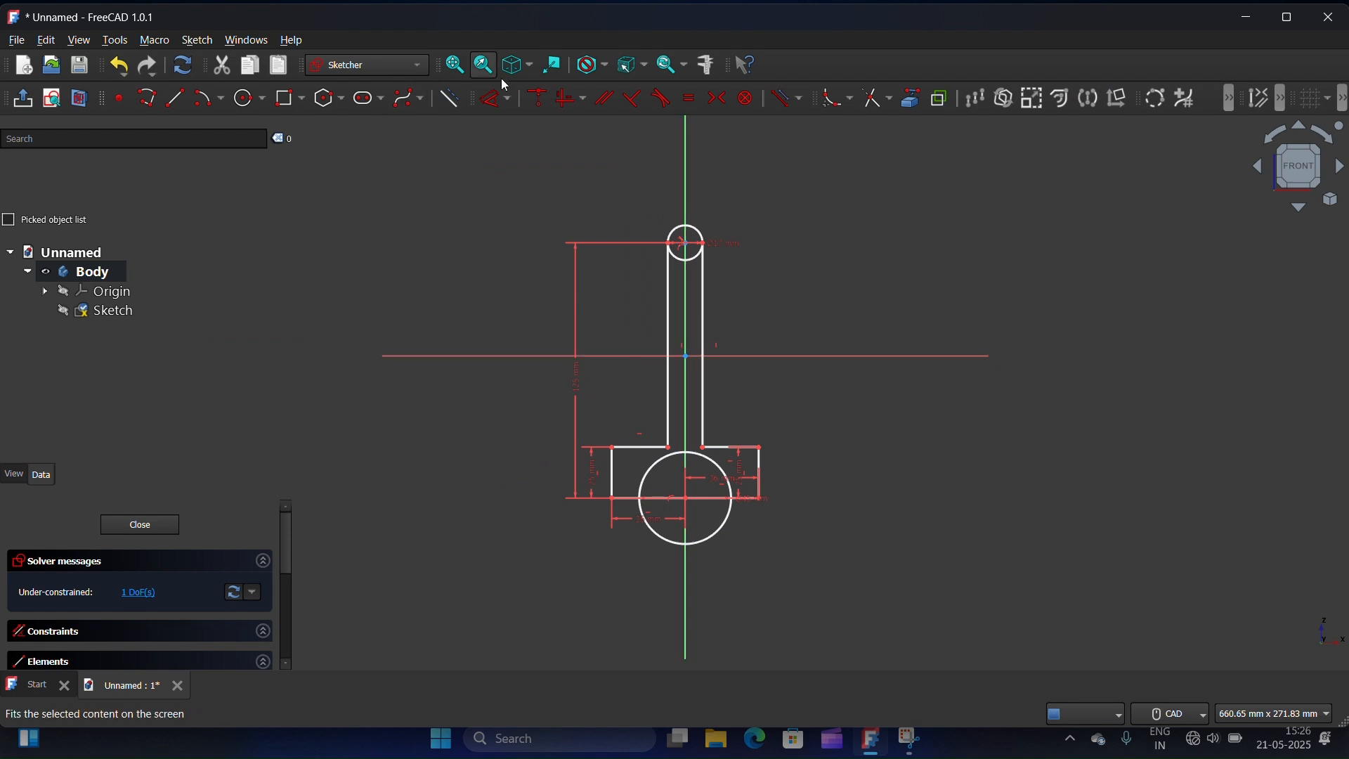
click(175, 105)
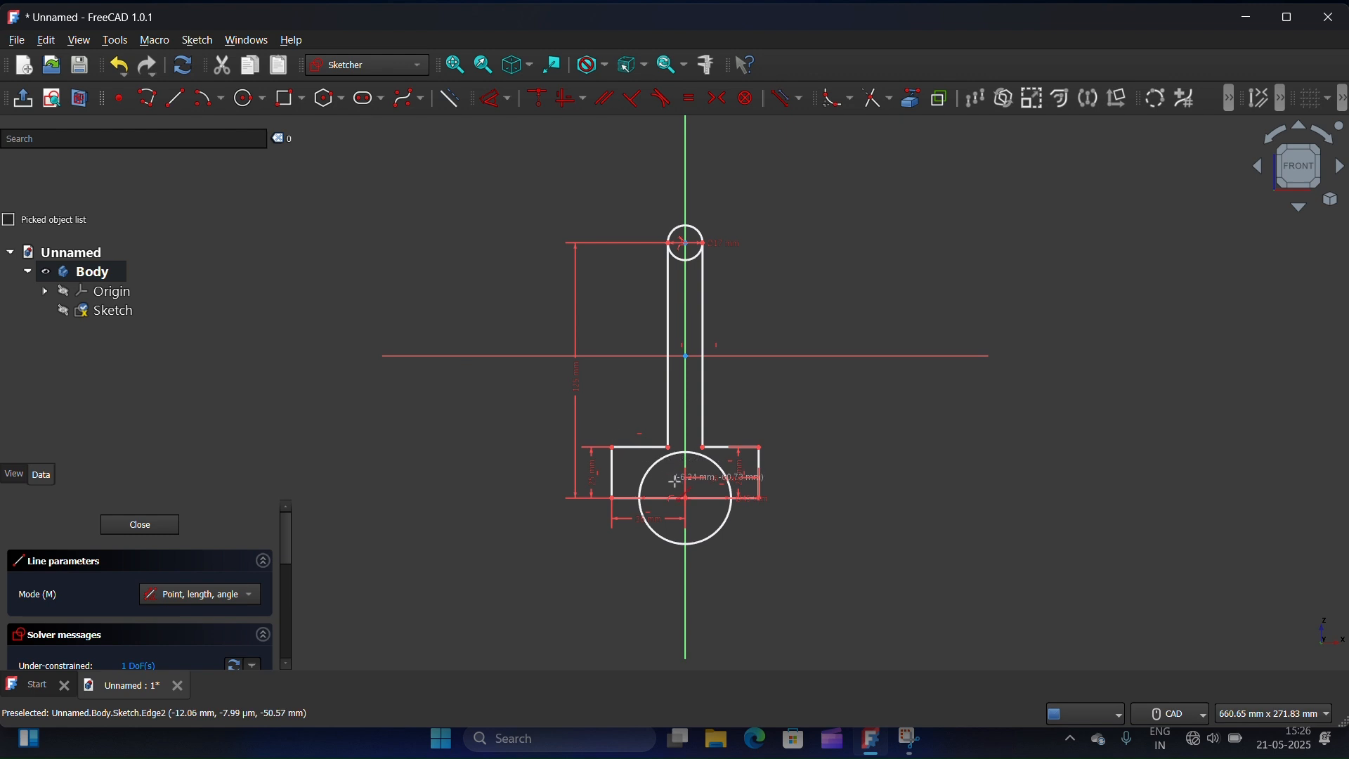
scroll(768, 489, up, 5)
click(767, 489)
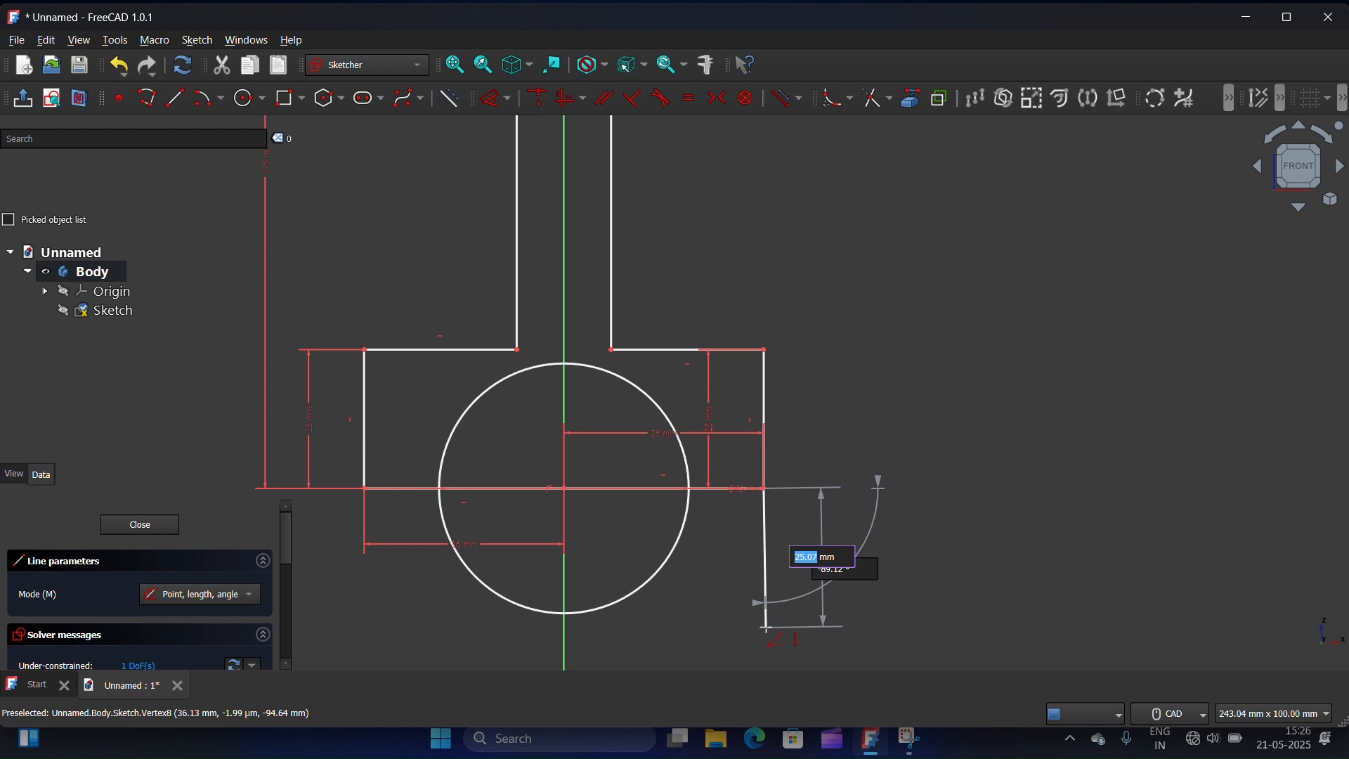
text(32.)
key(Tab)
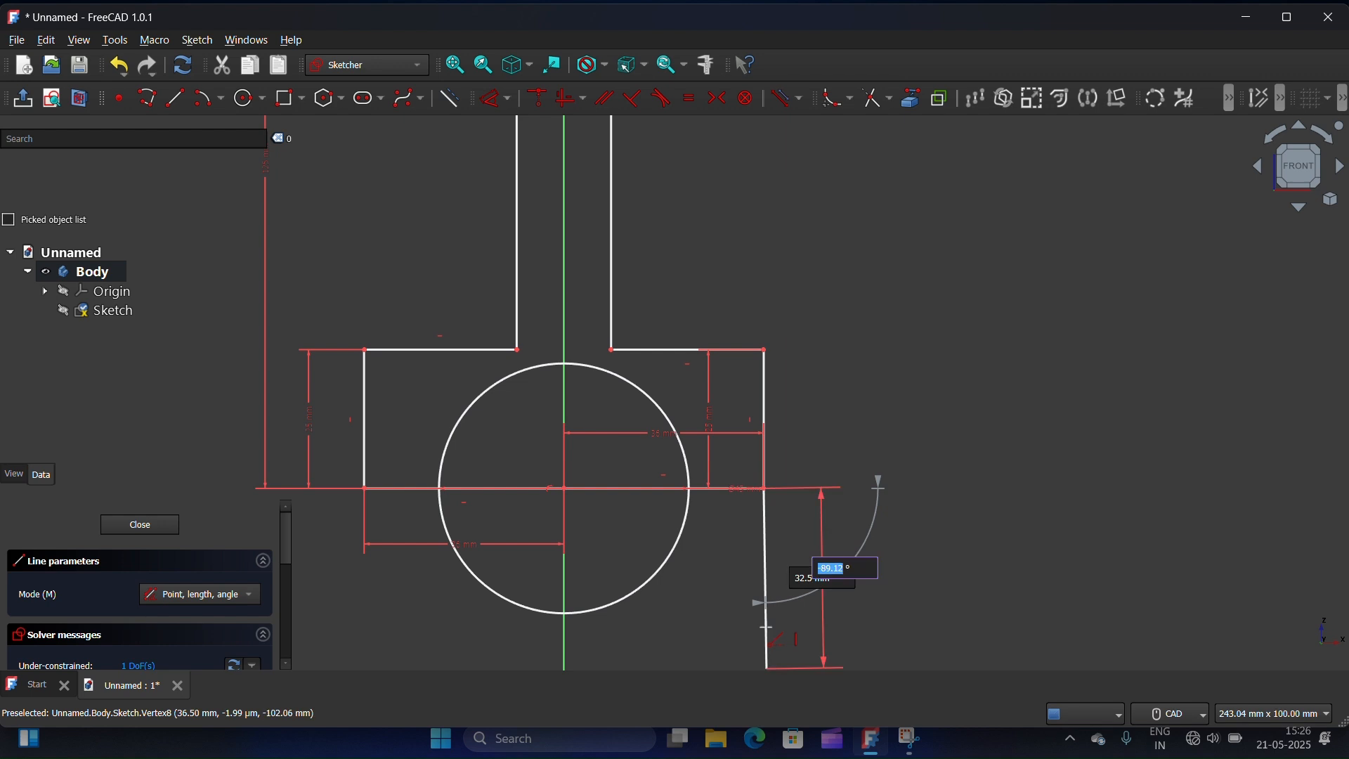
key(BackSpace)
key(Return)
scroll(768, 623, down, 5)
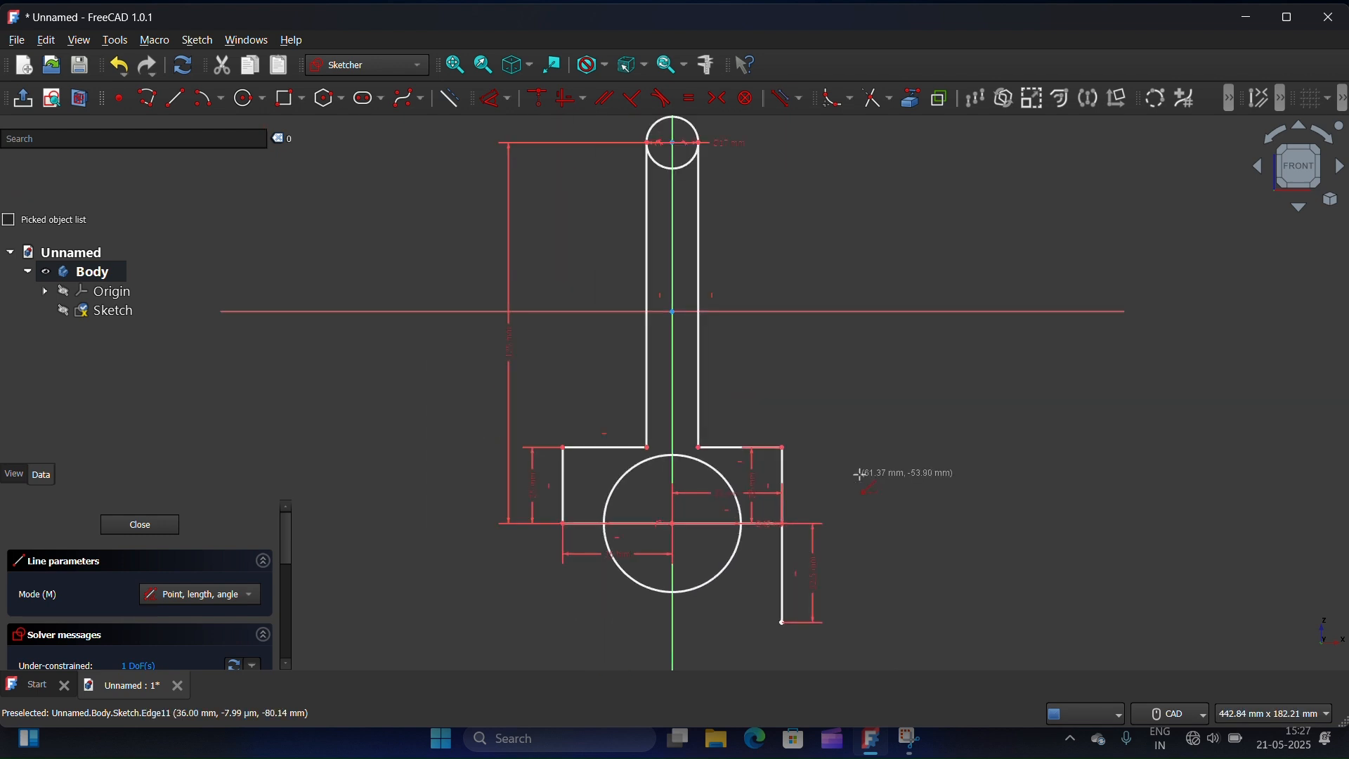
Draw a 32.5 mm vertical line downwards from the left end of the horizontal centre line
click(563, 524)
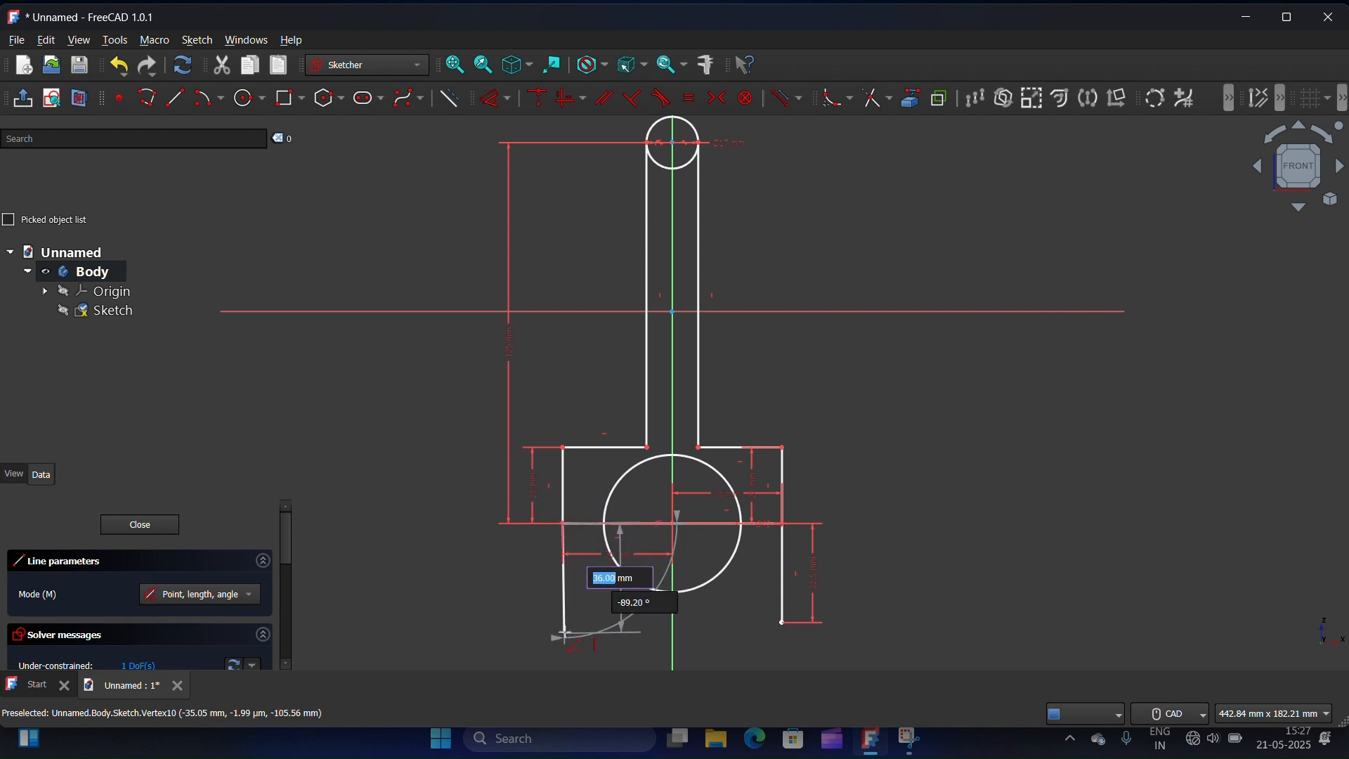
text(32)
key(Tab)
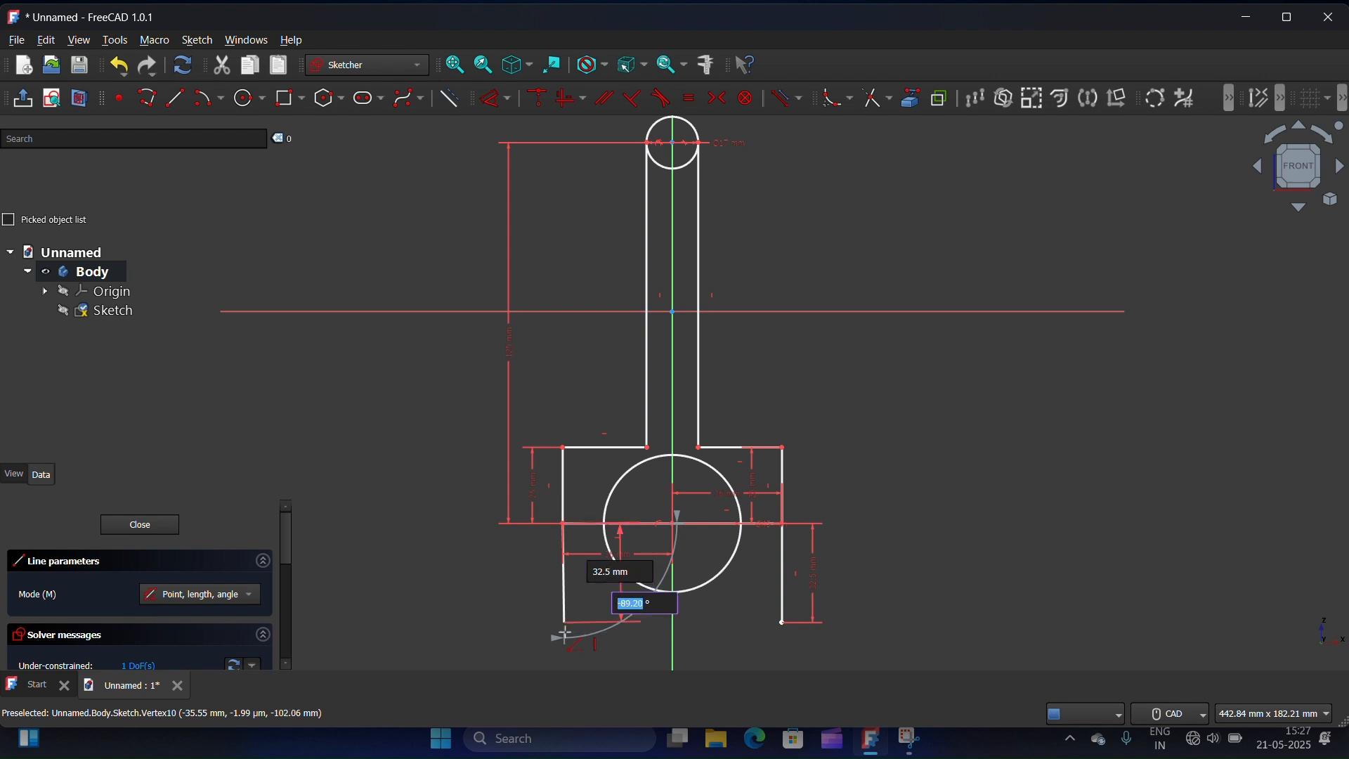
key(BackSpace)
key(Return)
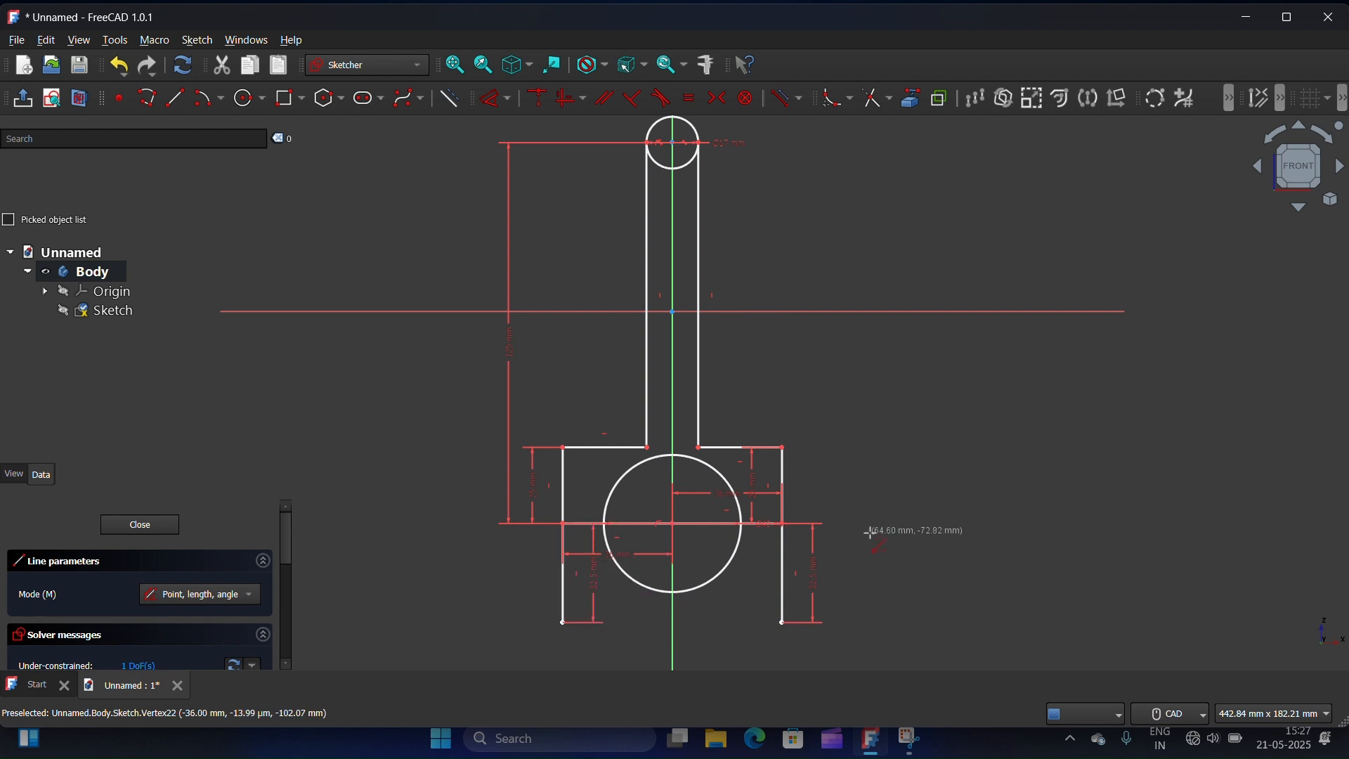
Close the block outline with a line joining the lower ends of the two 32.5 mm vertical lines
scroll(871, 532, down, 1)
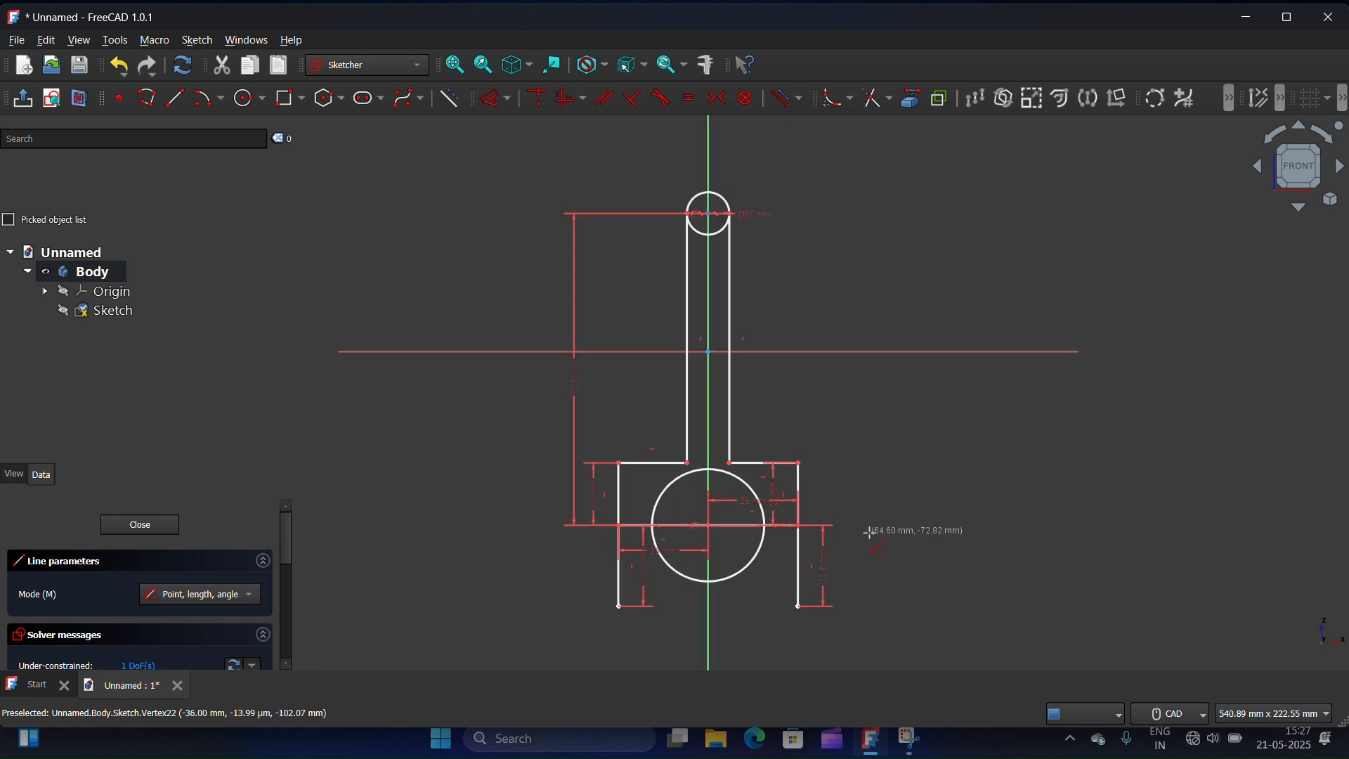
click(620, 606)
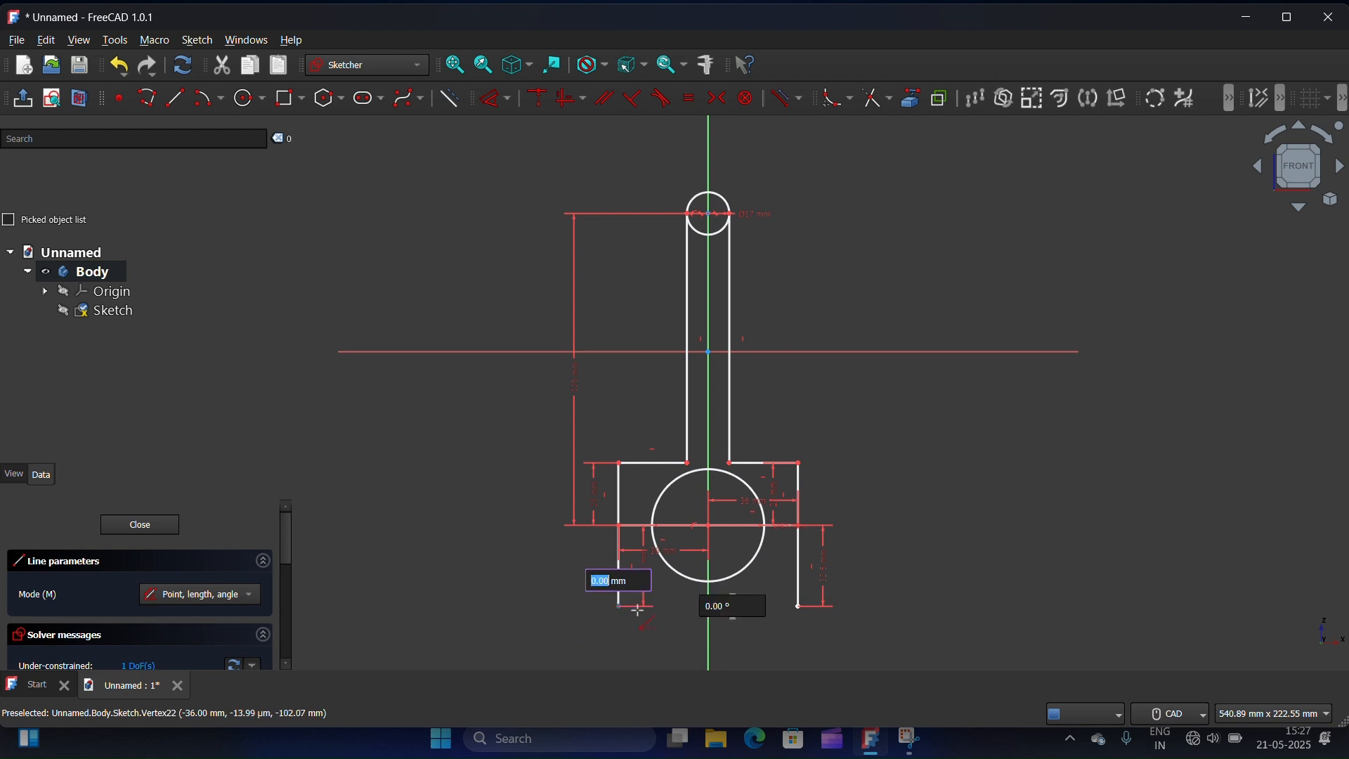
click(802, 609)
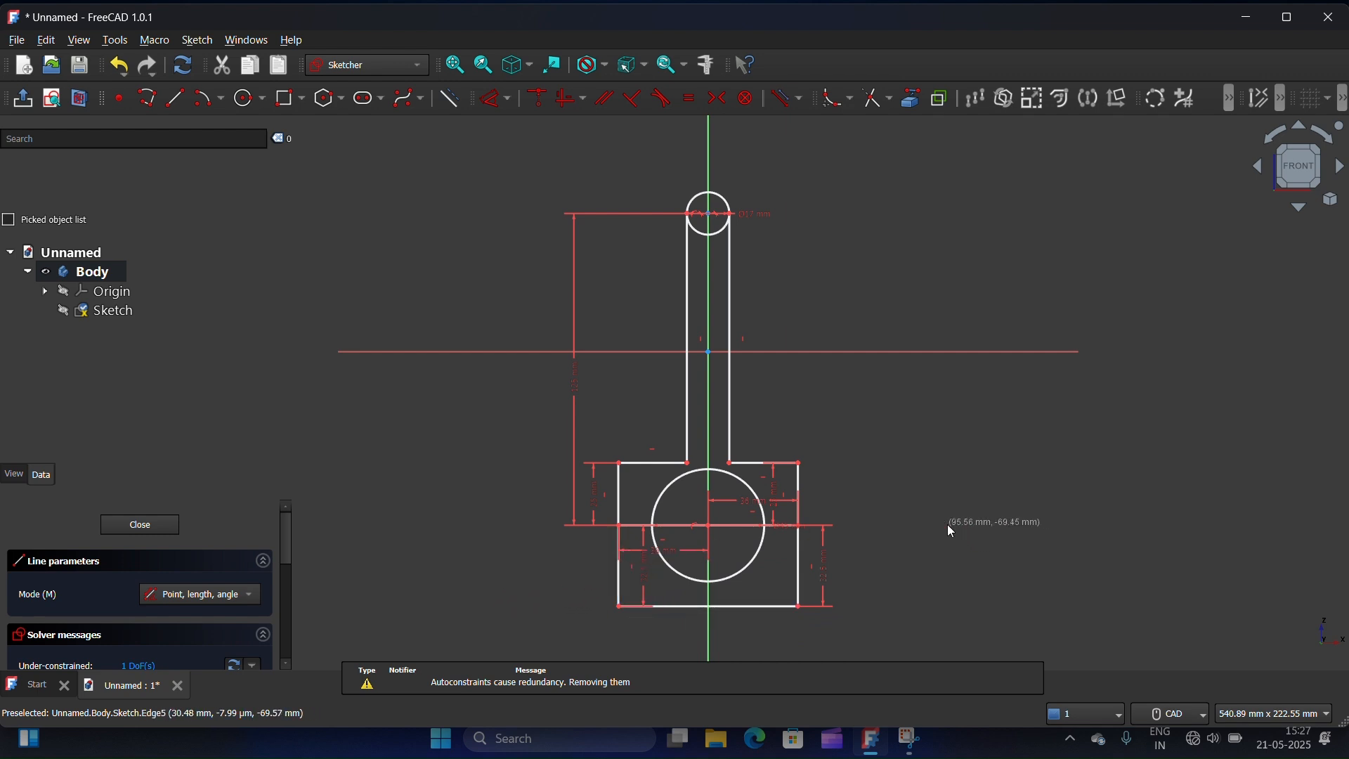
key(Escape)
Test the sketch's remaining freedom by moving the block's bottom edge, the left shank corner and the block's left side
mouse_move(737, 606)
mouse_down()
mouse_move(744, 617)
mouse_move(748, 595)
mouse_up()
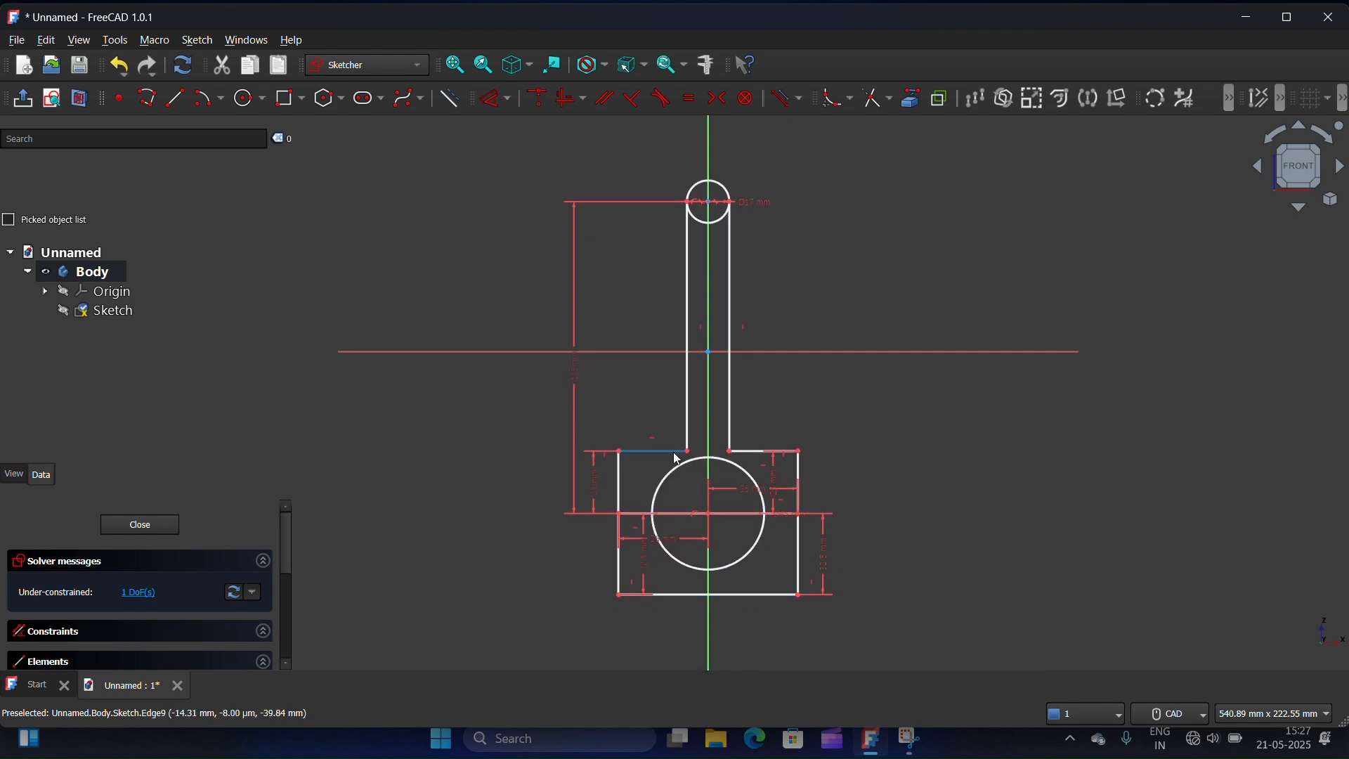
drag(688, 452, 686, 456)
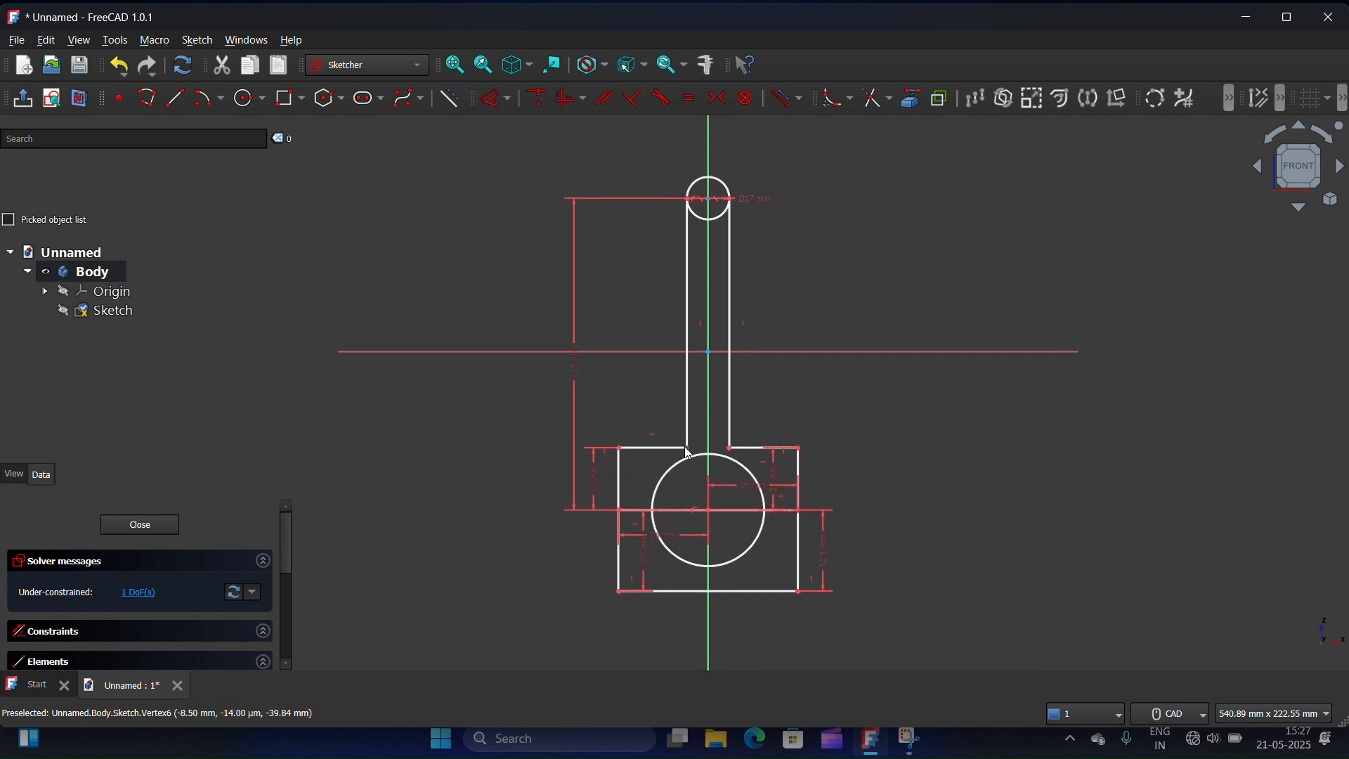
drag(619, 543, 635, 551)
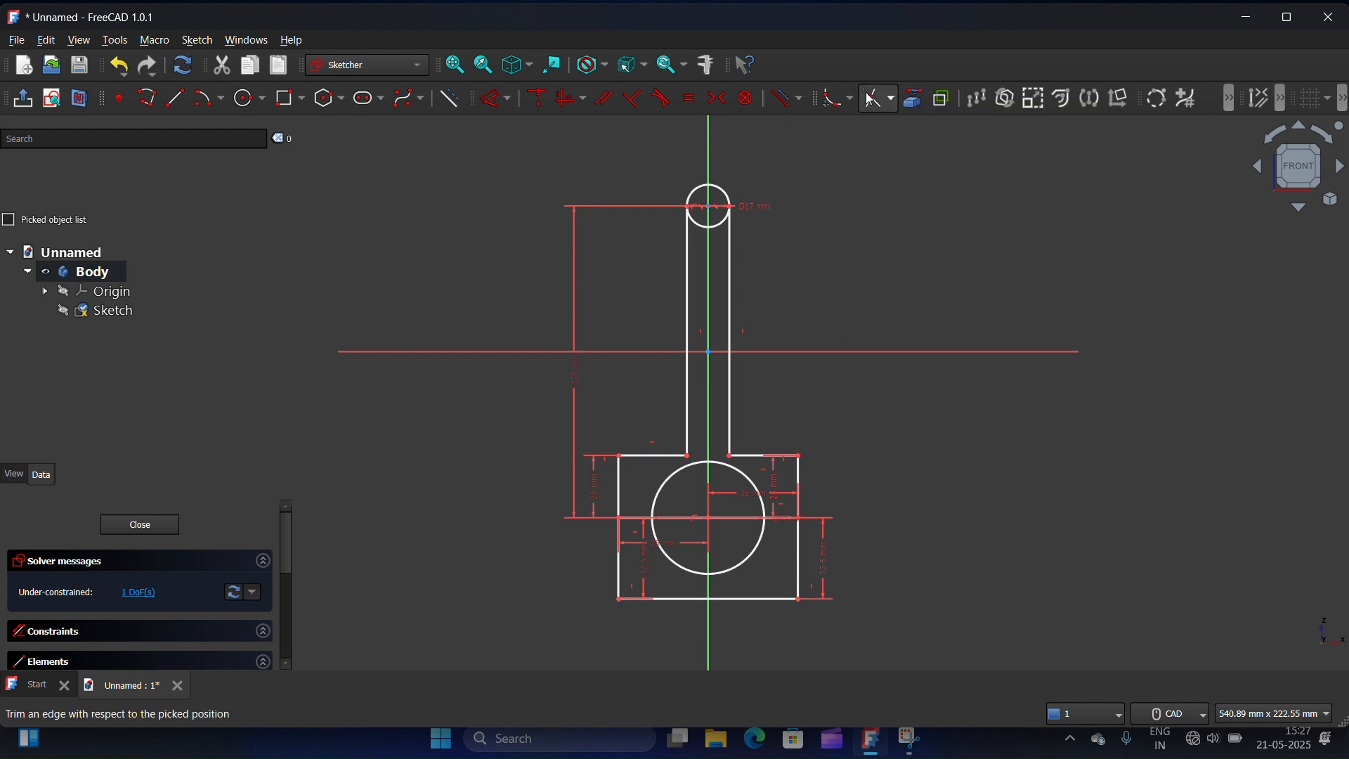
click(840, 111)
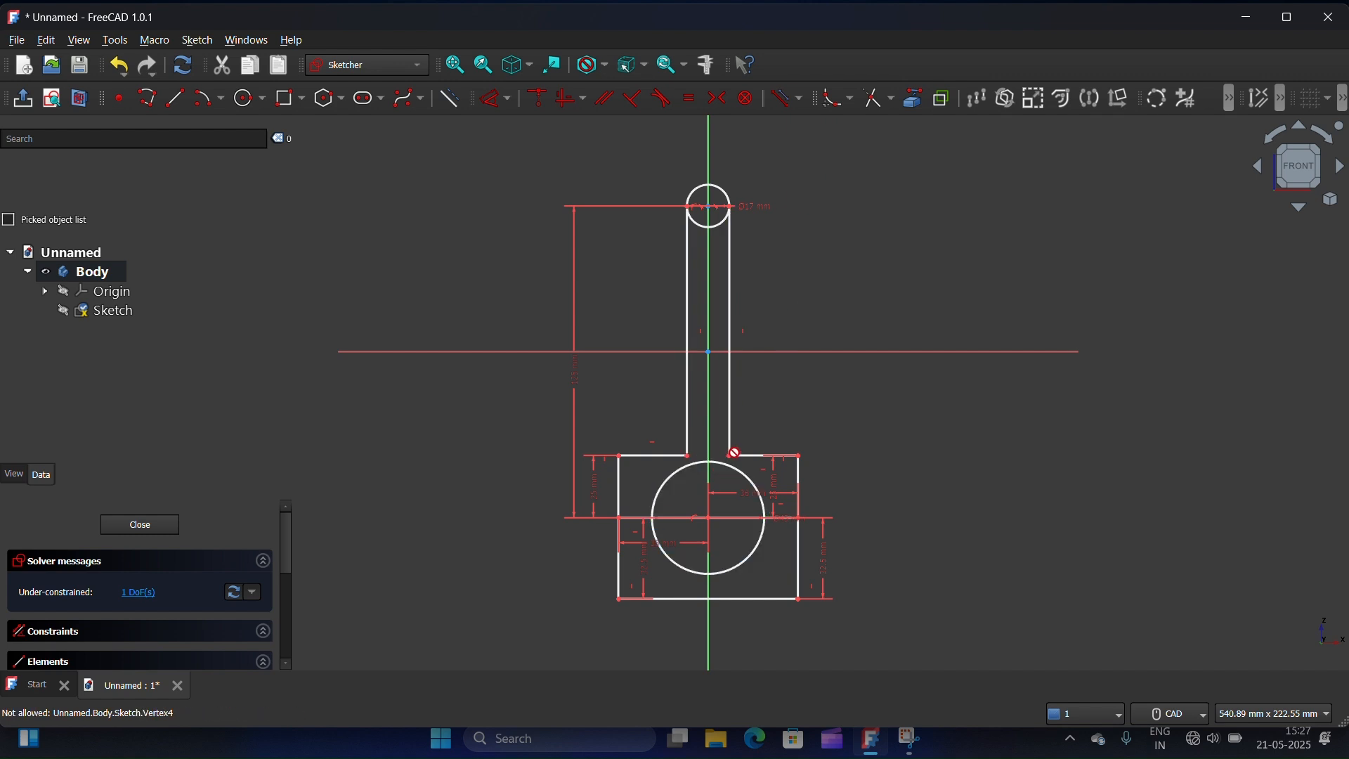
scroll(732, 454, up, 8)
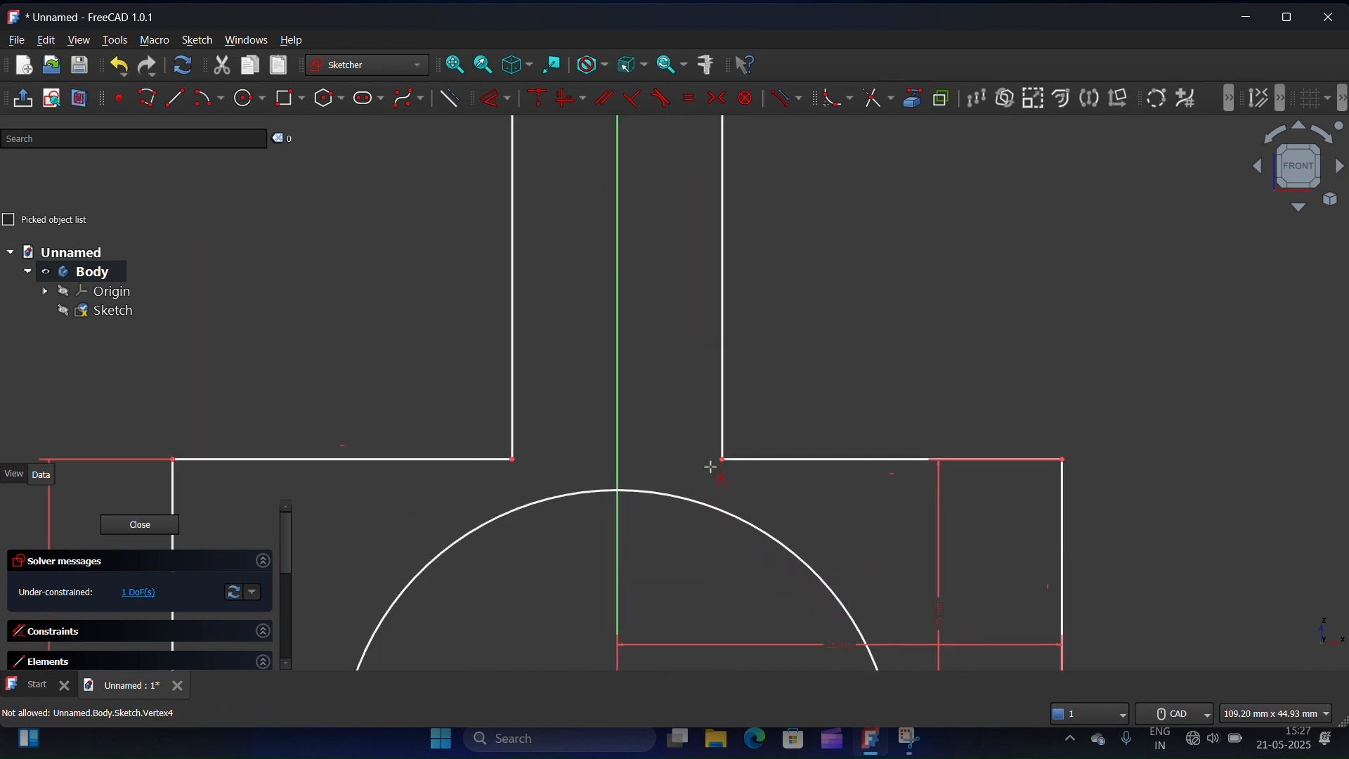
scroll(720, 442, down, 4)
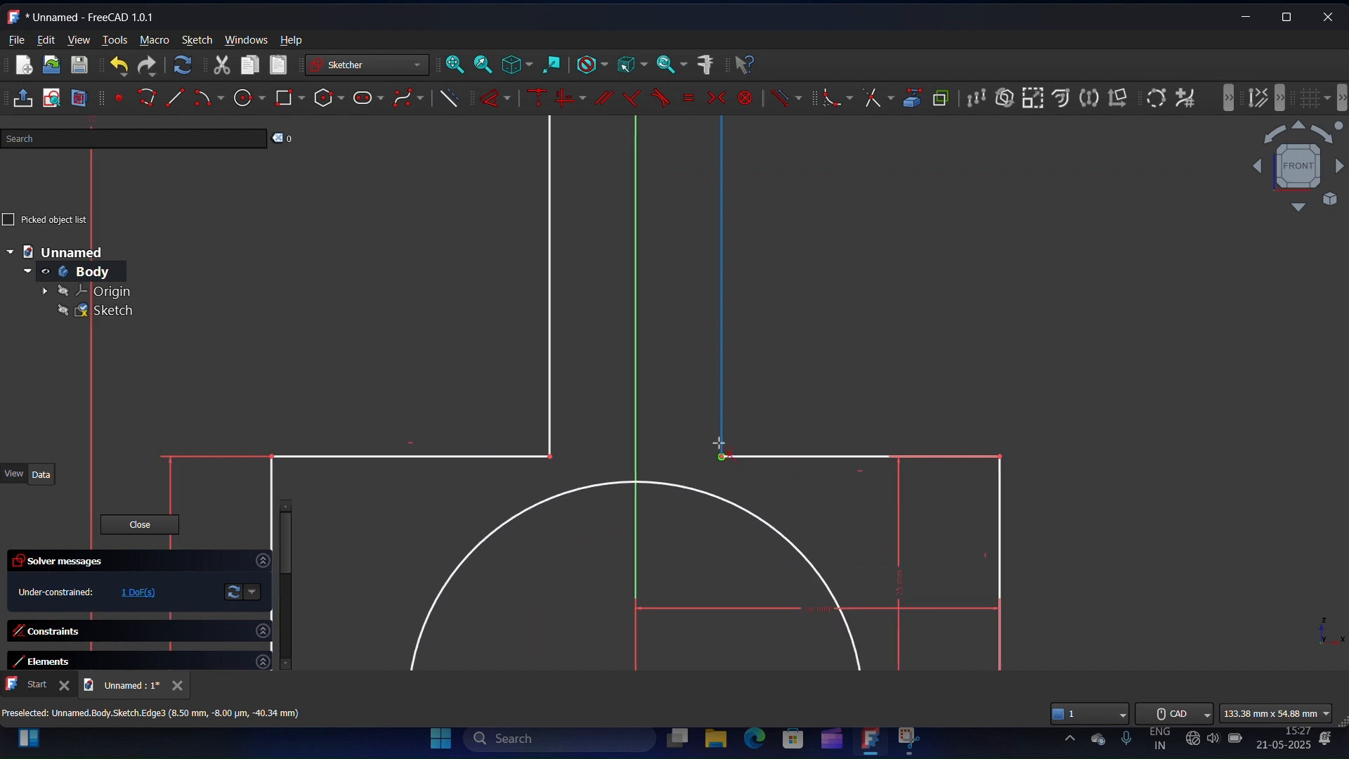
scroll(720, 444, down, 2)
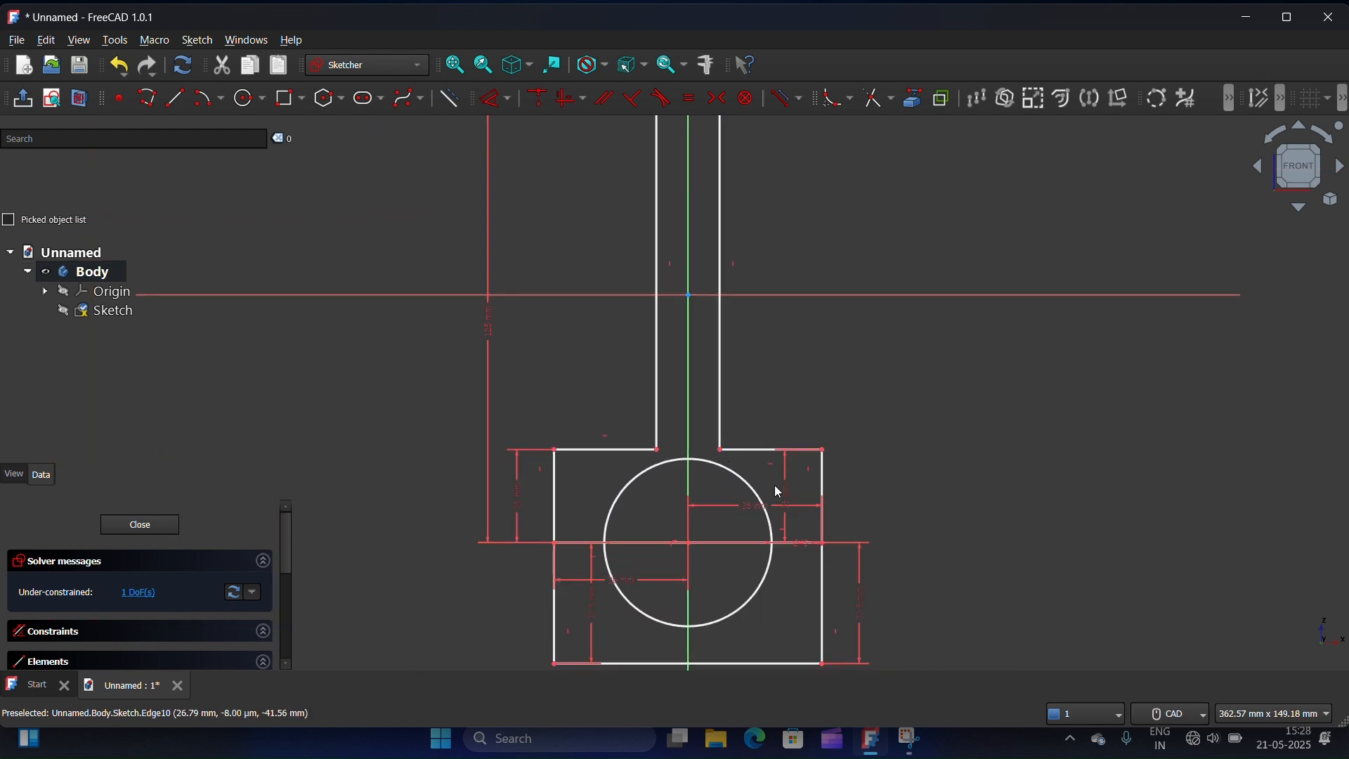
Reposition the block's right upper height, left lower height and both half-width dimensions clear of the outline
drag(791, 494, 1068, 487)
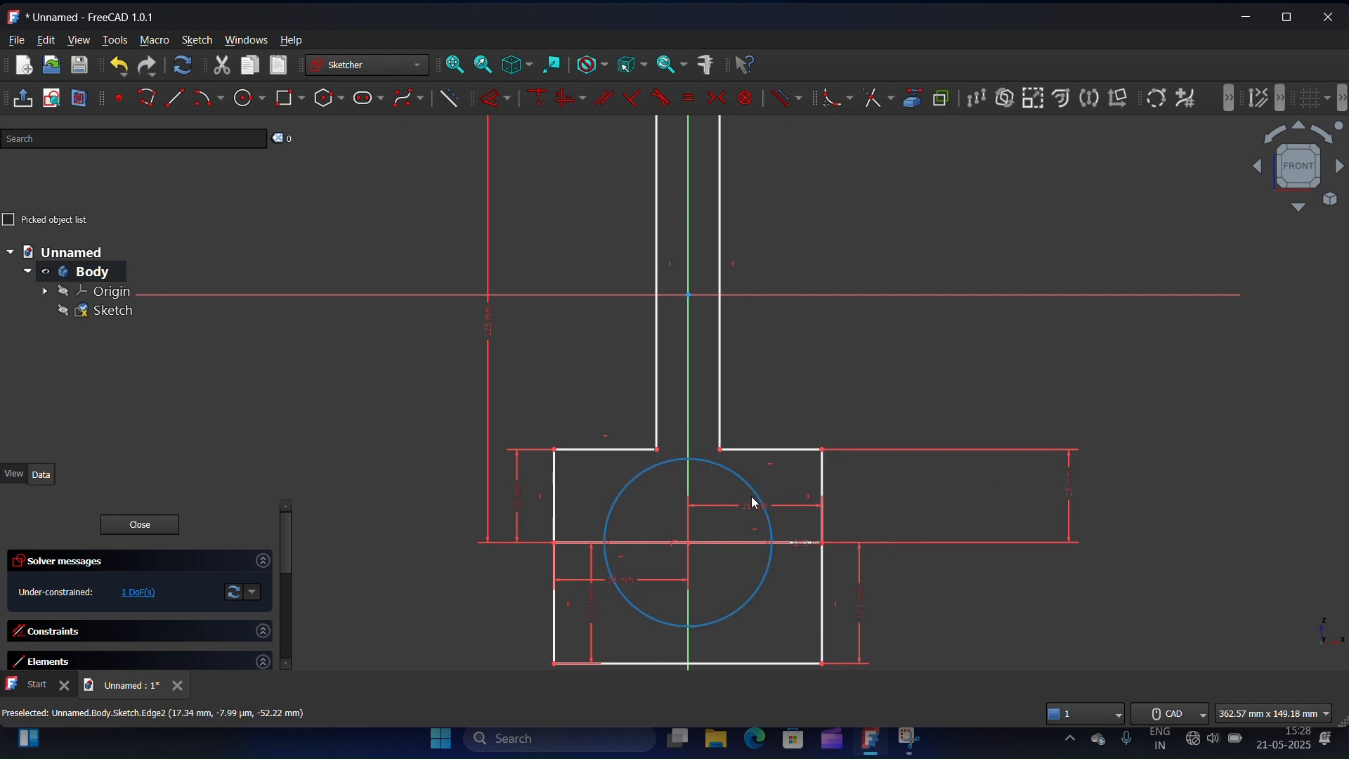
drag(749, 512, 777, 624)
scroll(931, 352, down, 3)
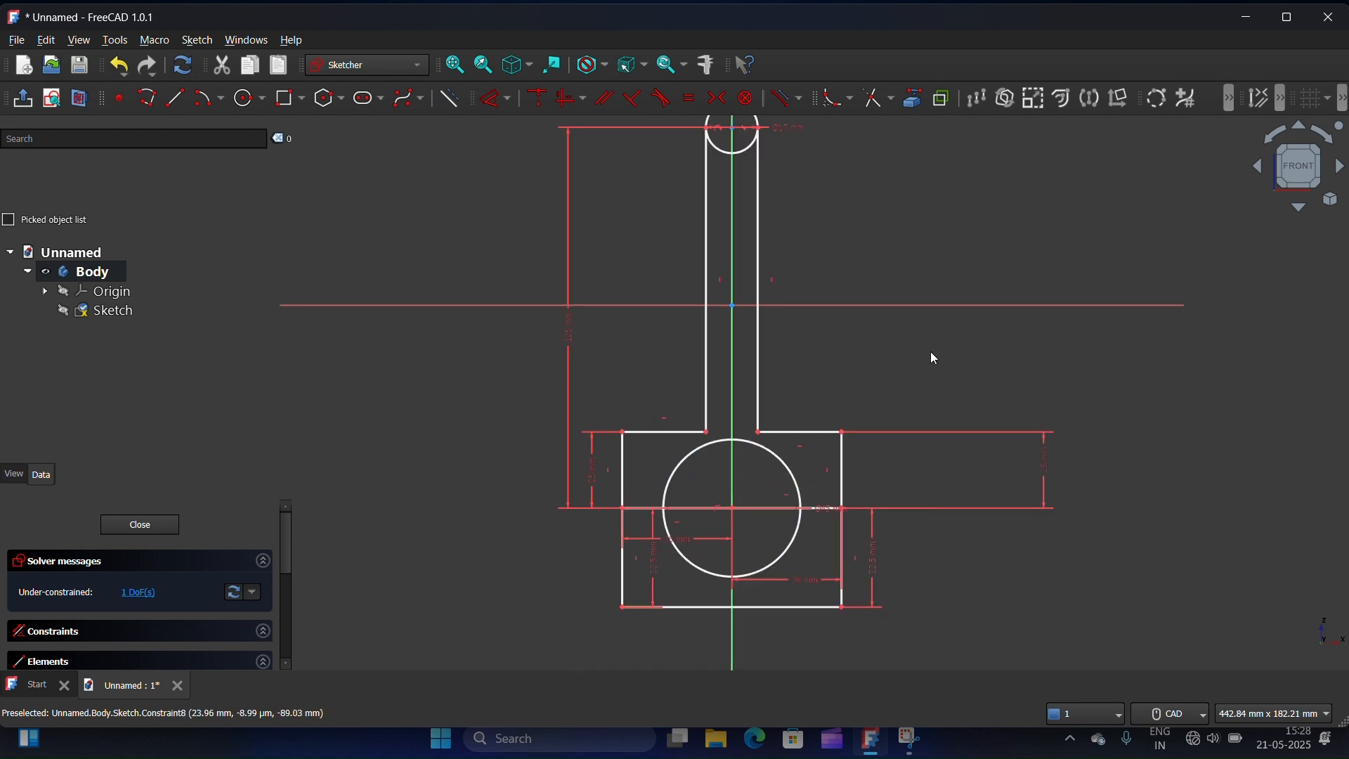
drag(836, 506, 836, 578)
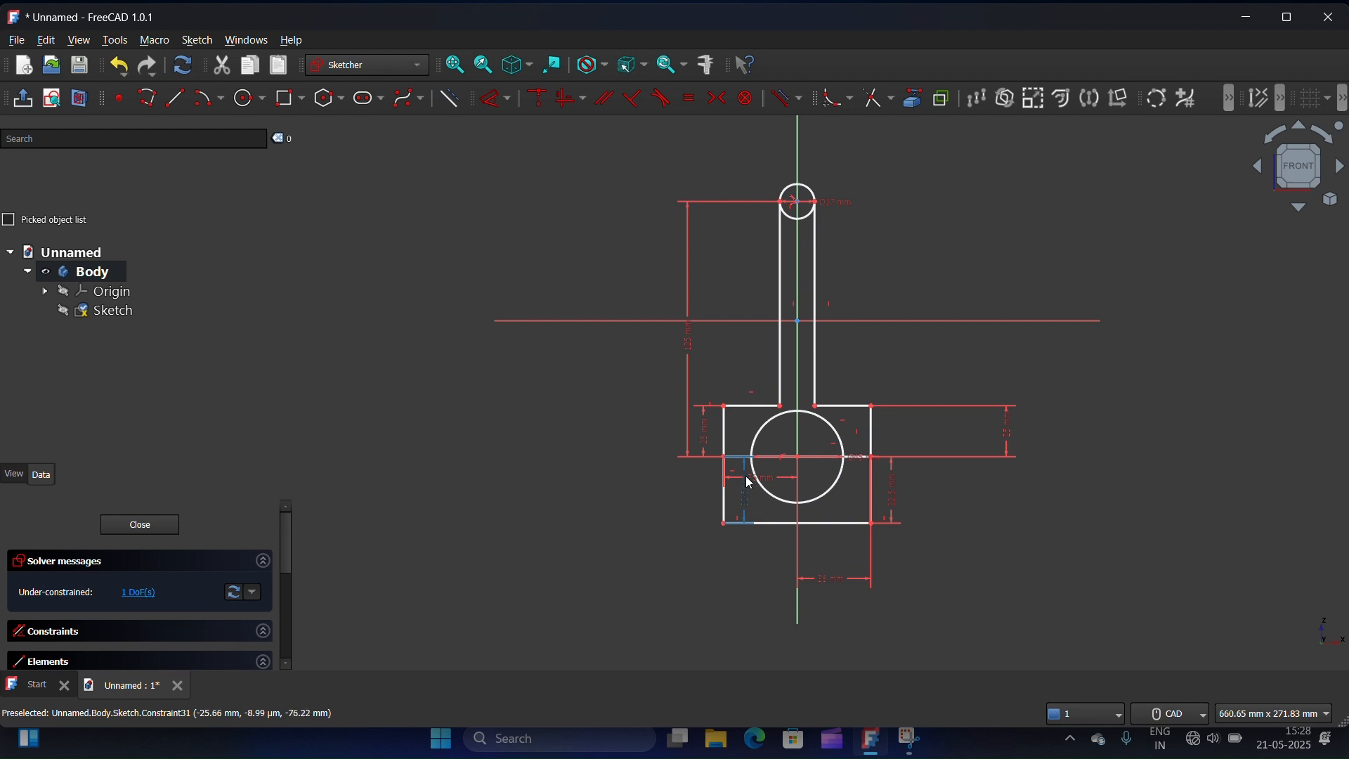
mouse_move(747, 475)
mouse_down()
mouse_move(755, 578)
mouse_move(771, 501)
mouse_move(755, 604)
mouse_up()
drag(747, 504, 639, 472)
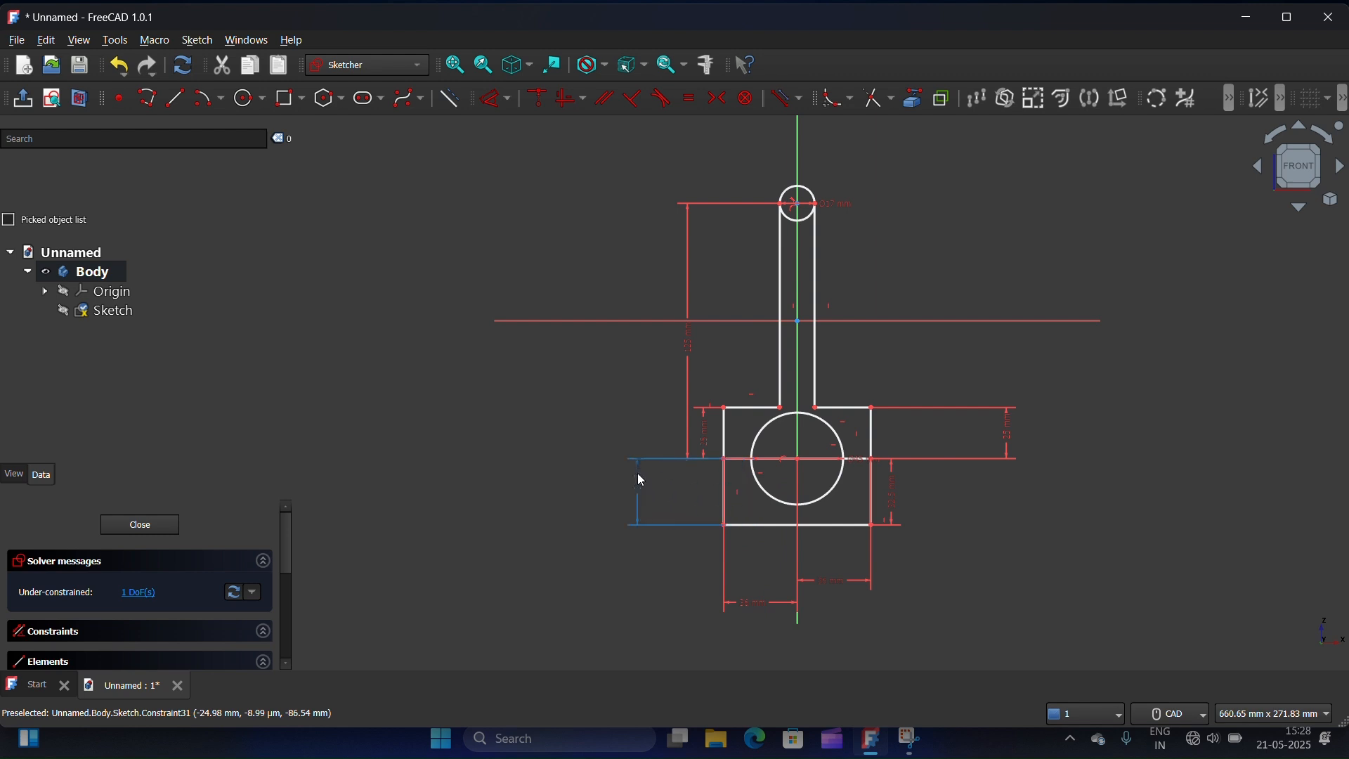
Fillet both corners where the shank lines meet the block's upper edges, with corner preservation on
scroll(772, 296, down, 4)
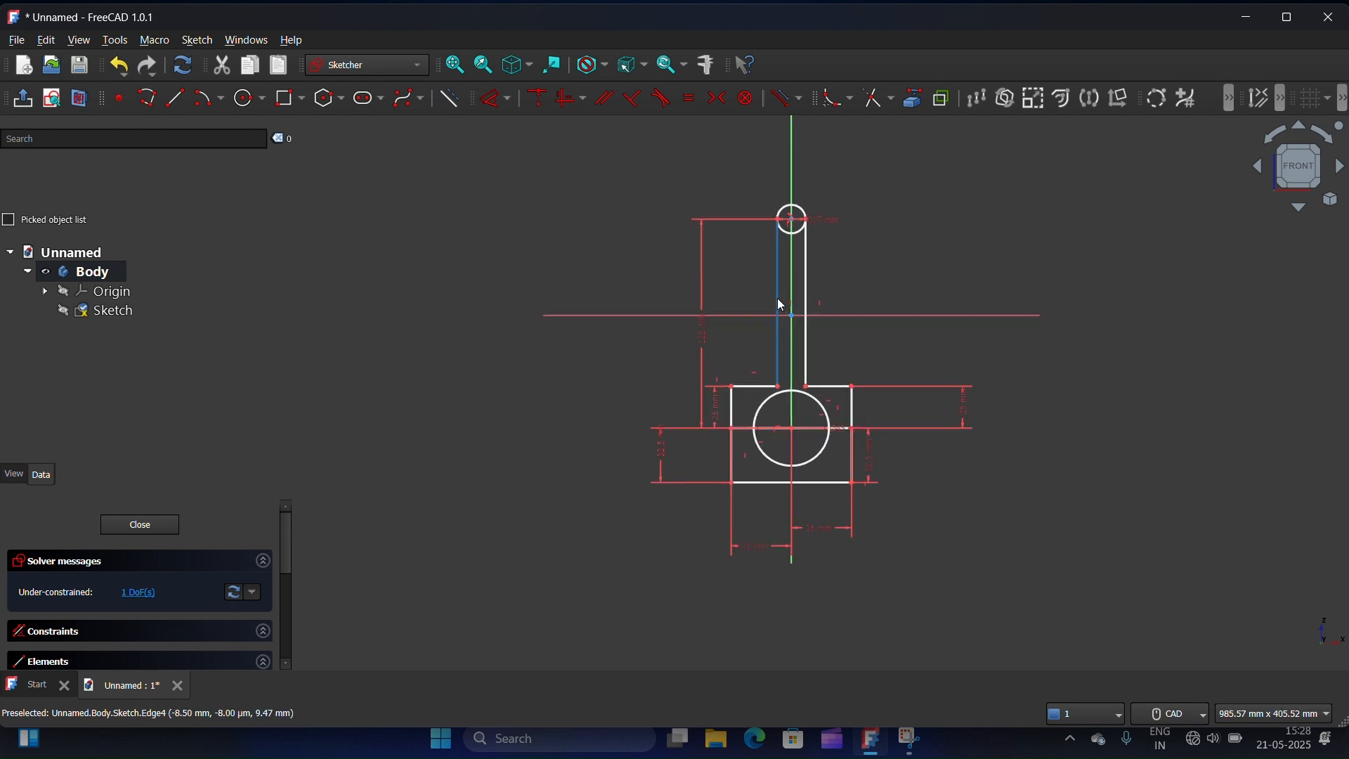
scroll(777, 298, up, 4)
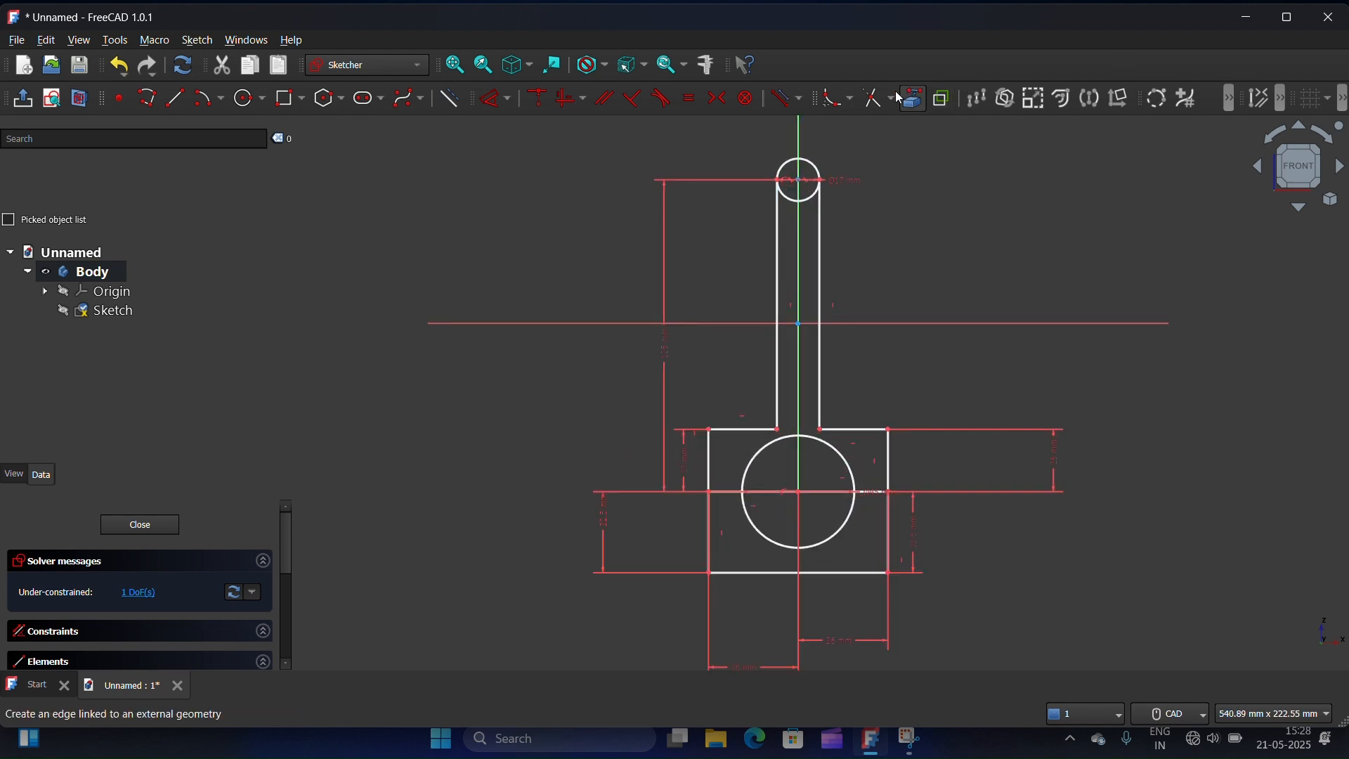
click(840, 101)
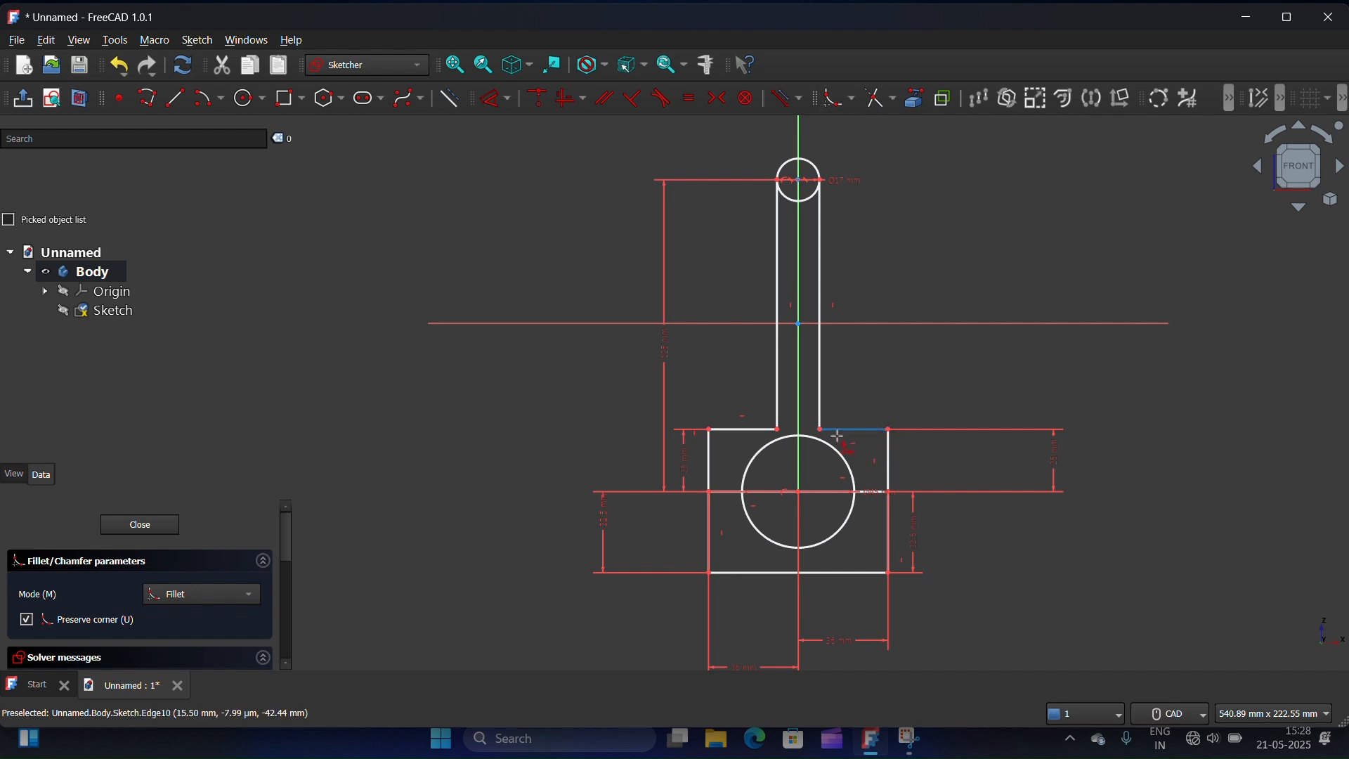
scroll(833, 428, up, 5)
scroll(828, 429, up, 2)
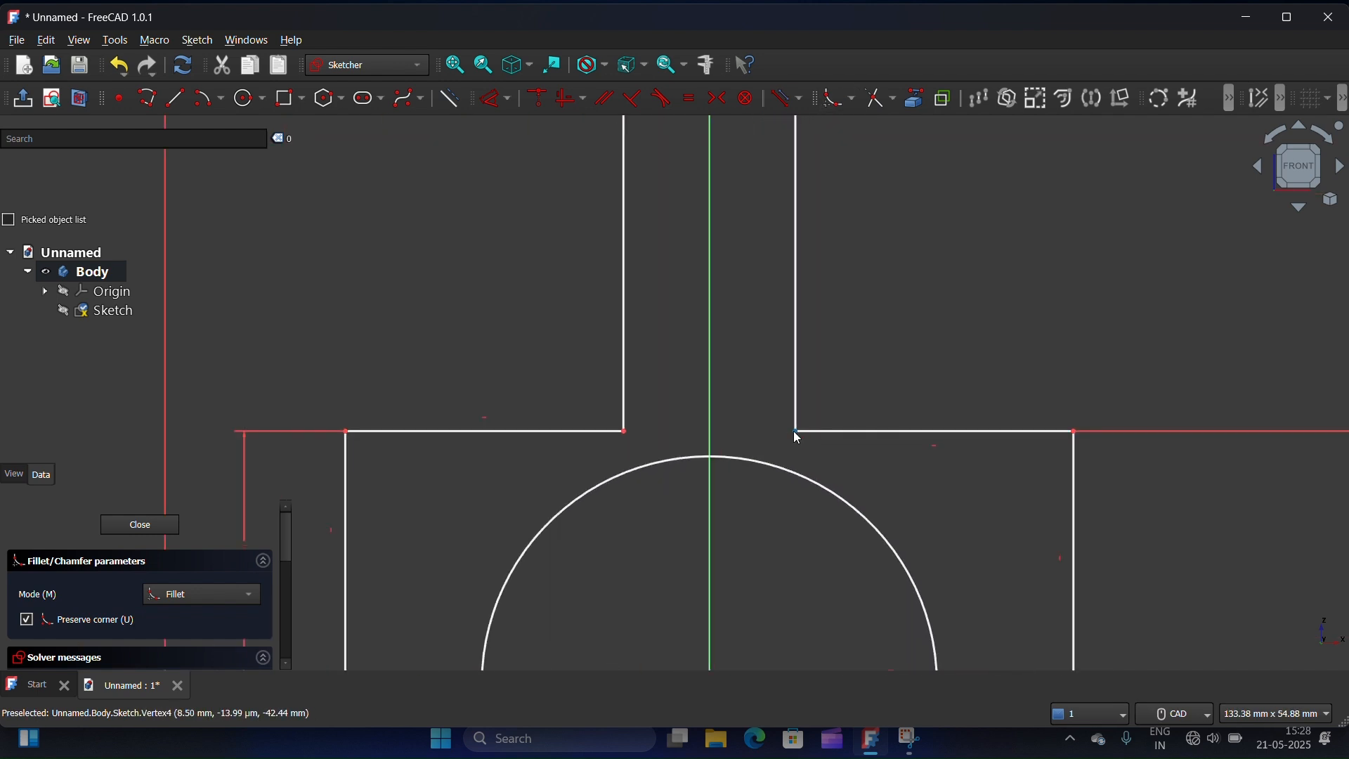
click(794, 431)
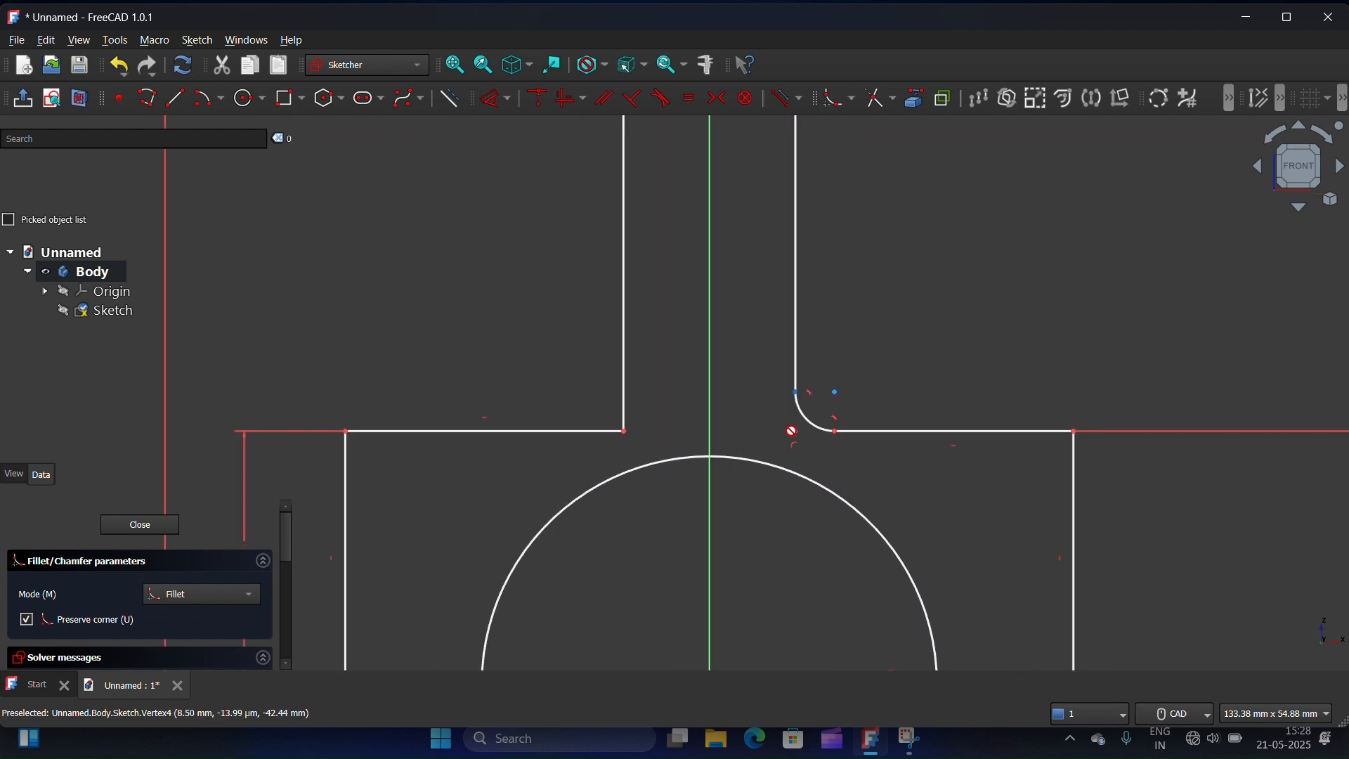
click(626, 432)
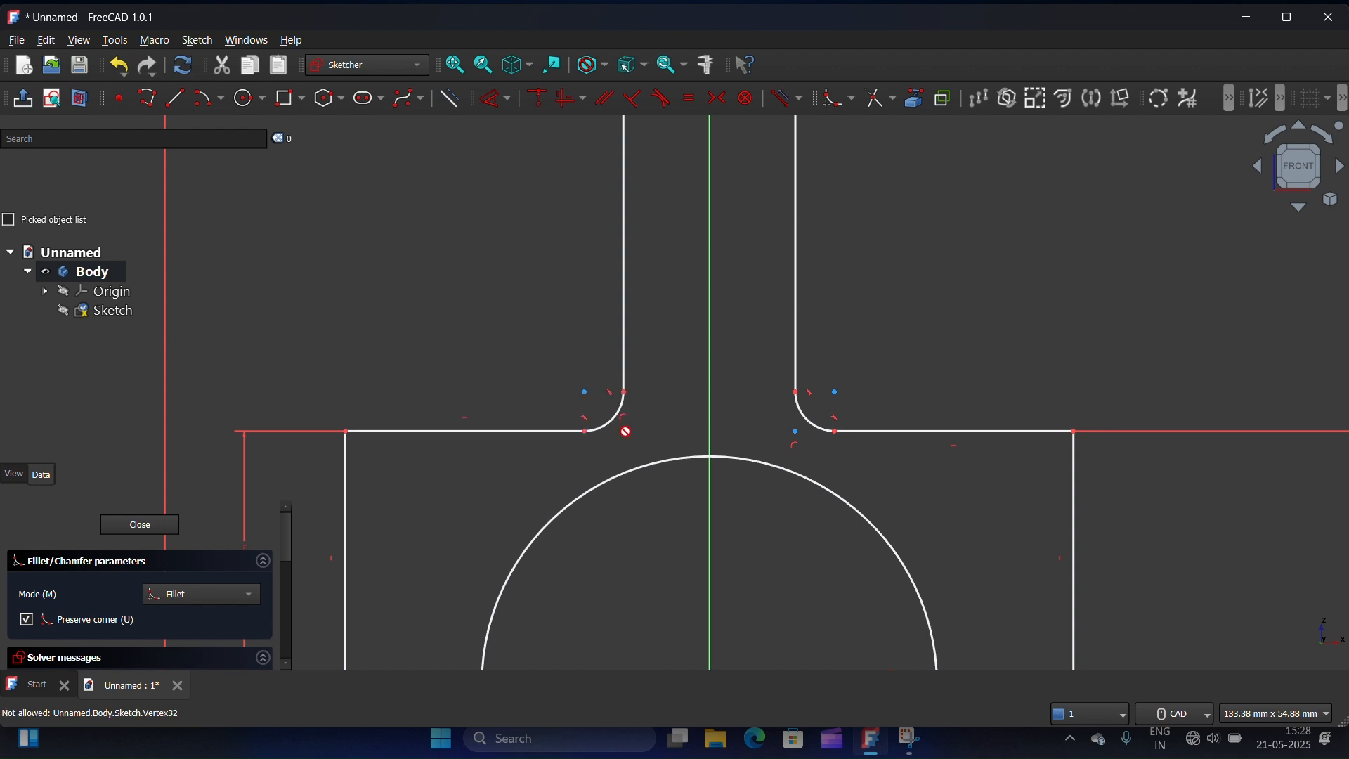
right_click(520, 292)
Constrain the radius of the right shank fillet to 25 mm
scroll(815, 295, down, 4)
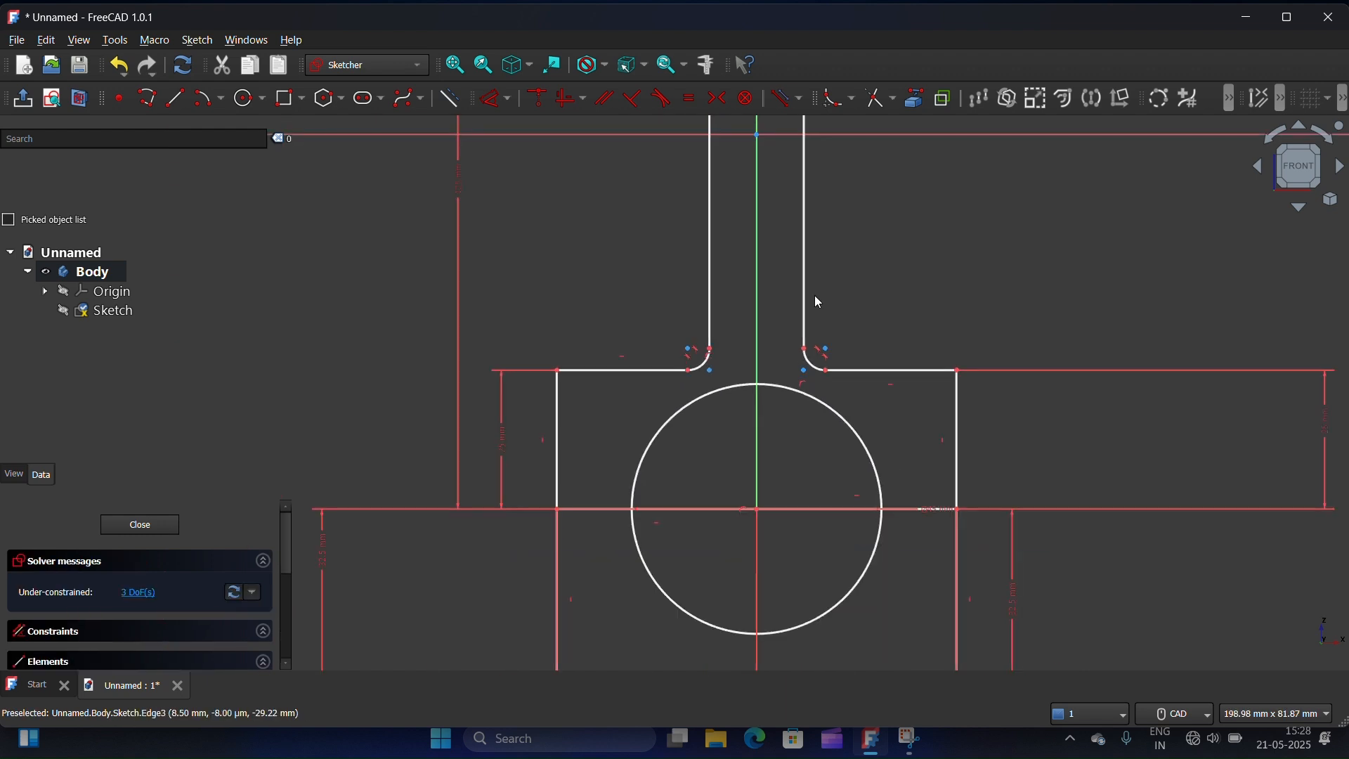
scroll(815, 295, down, 4)
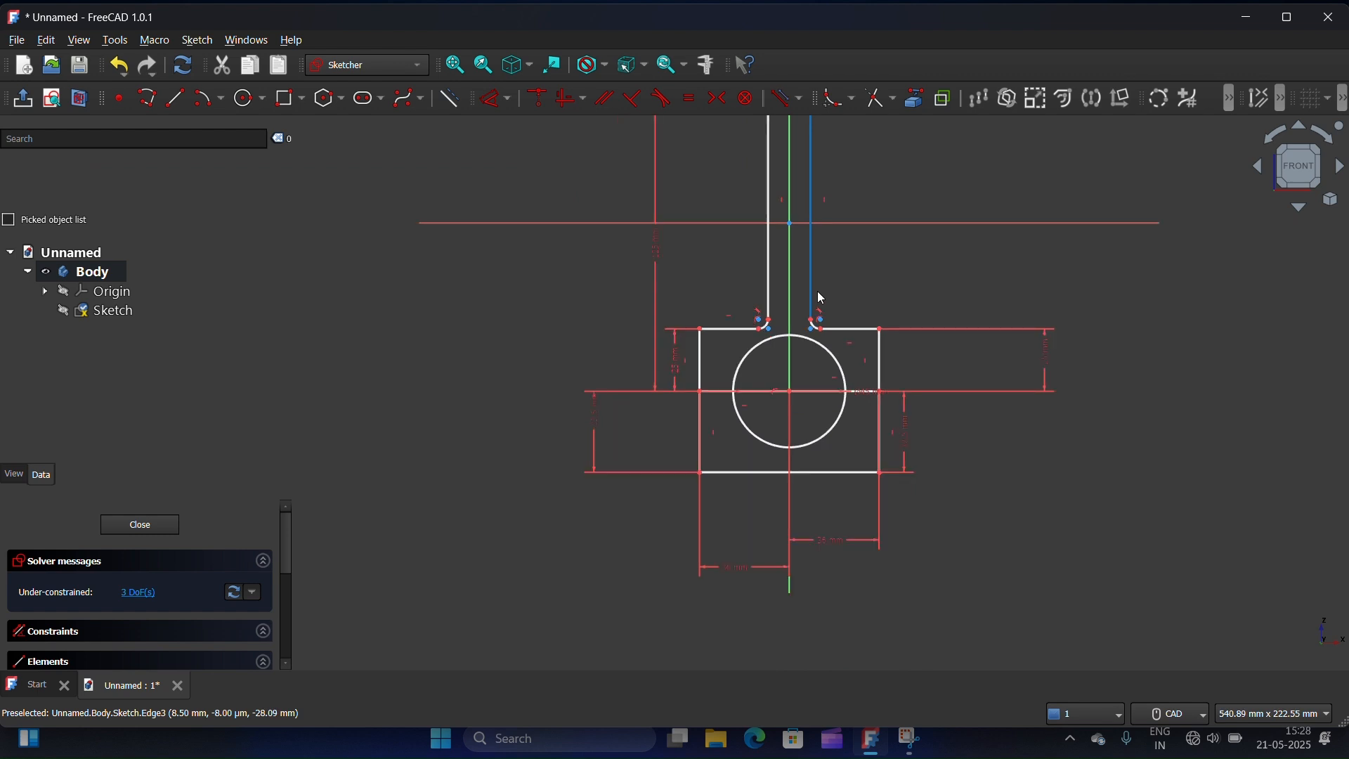
scroll(746, 414, down, 3)
scroll(755, 209, up, 5)
scroll(798, 310, down, 3)
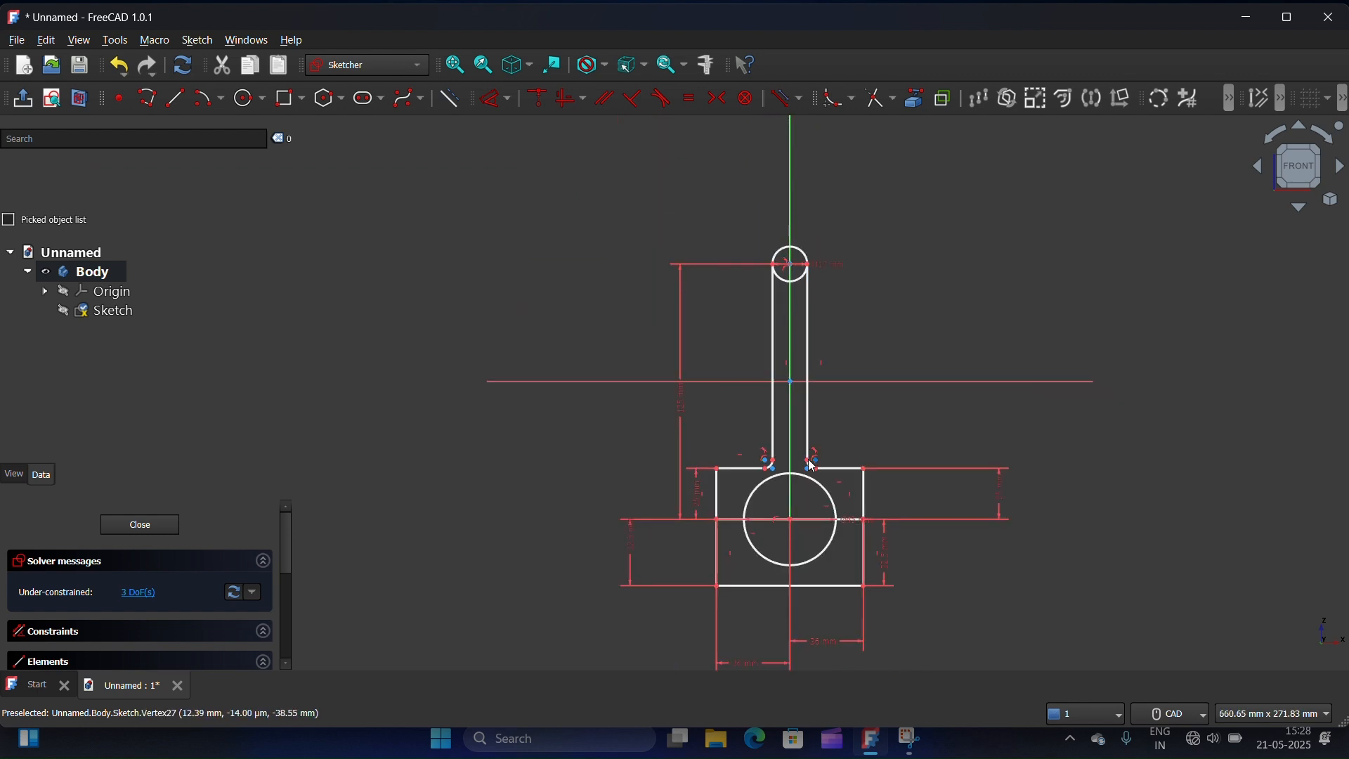
scroll(815, 460, up, 1)
scroll(818, 463, up, 7)
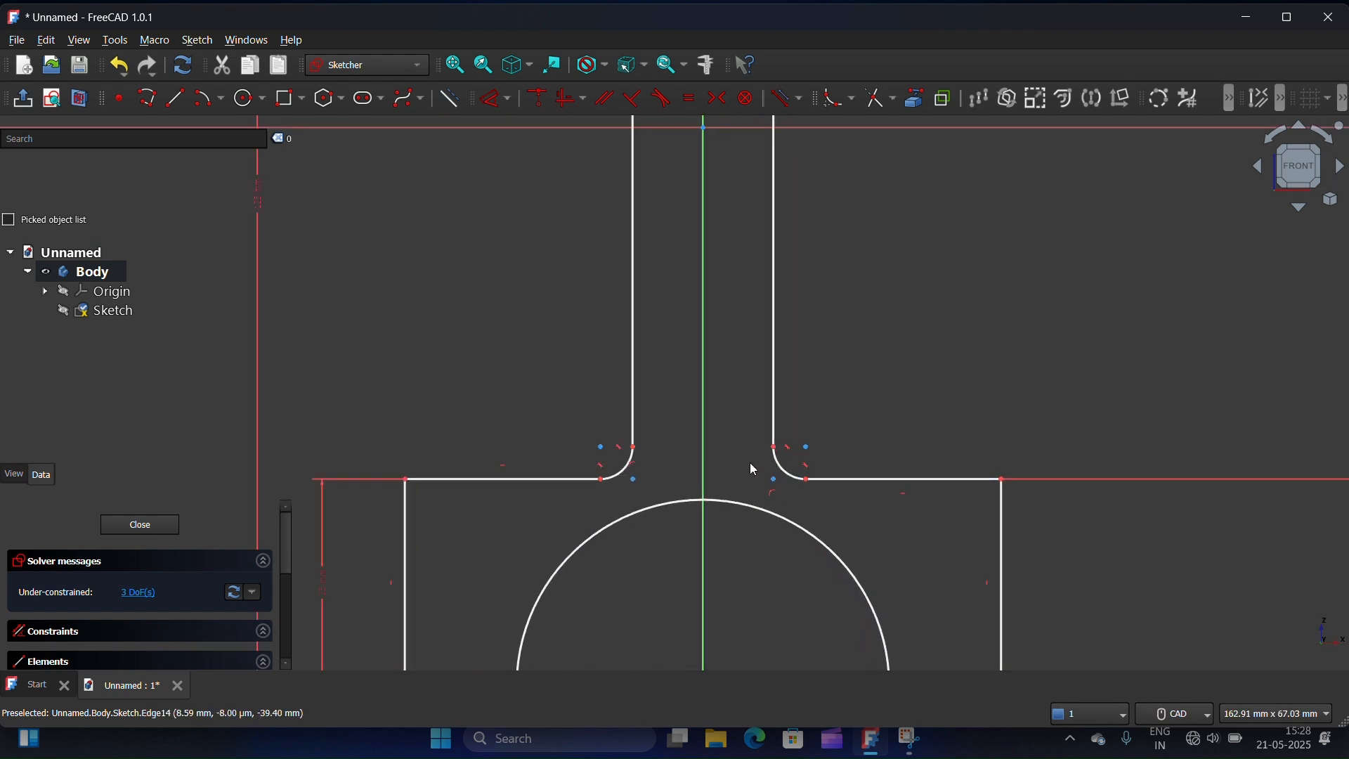
click(777, 461)
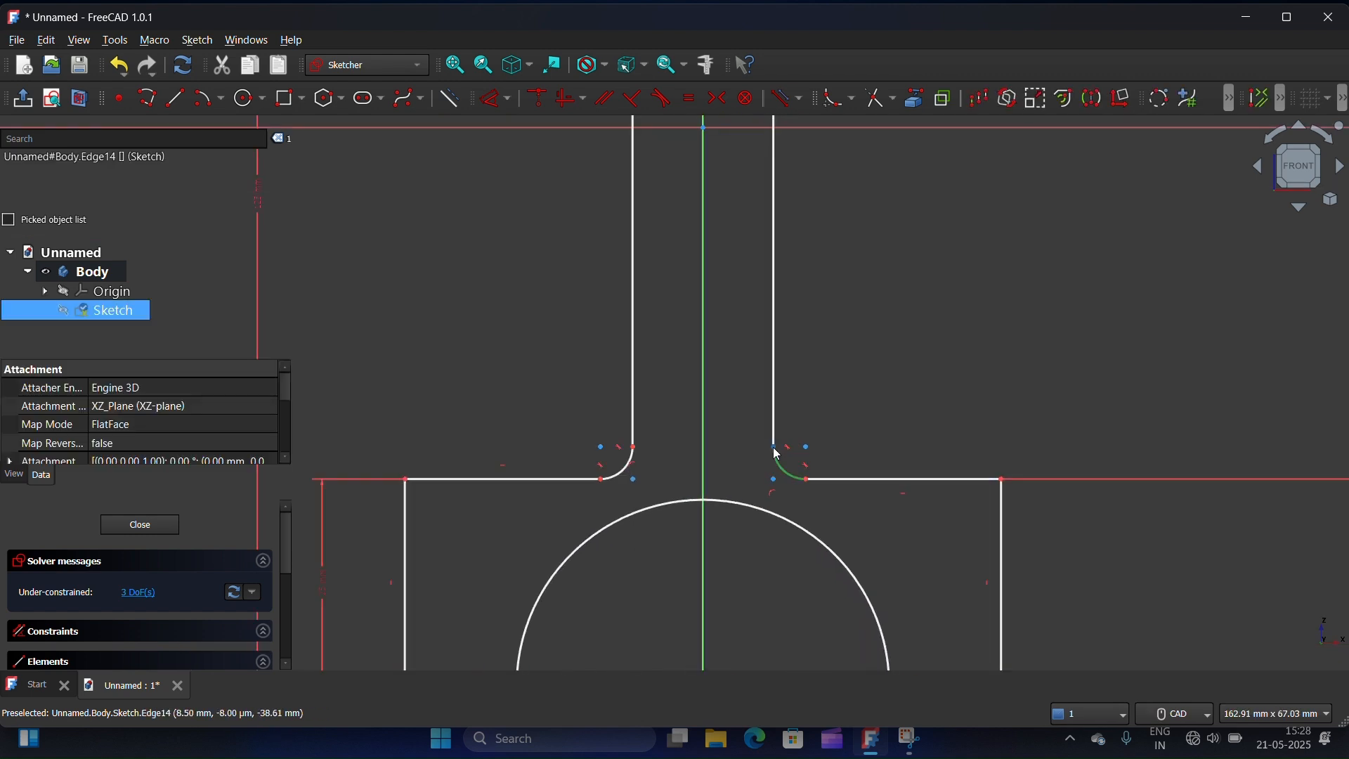
click(509, 101)
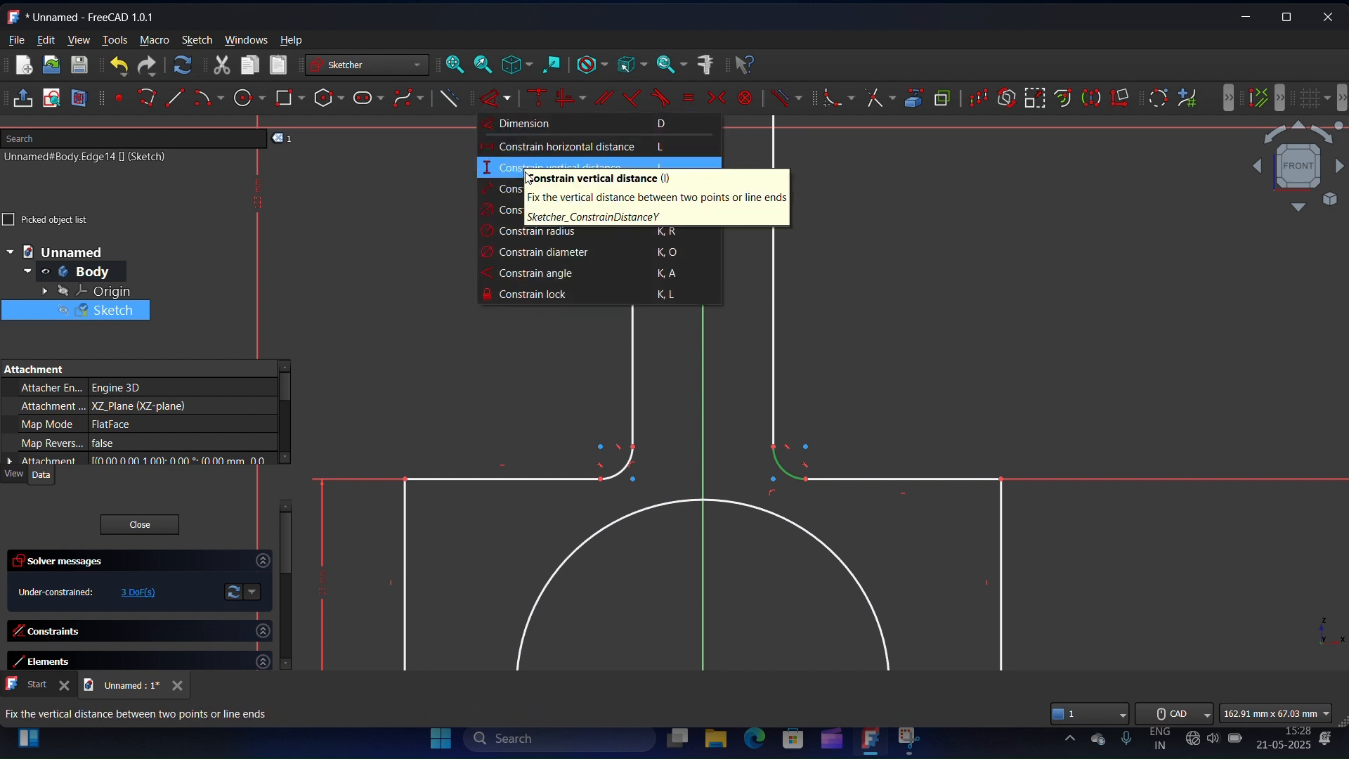
click(552, 239)
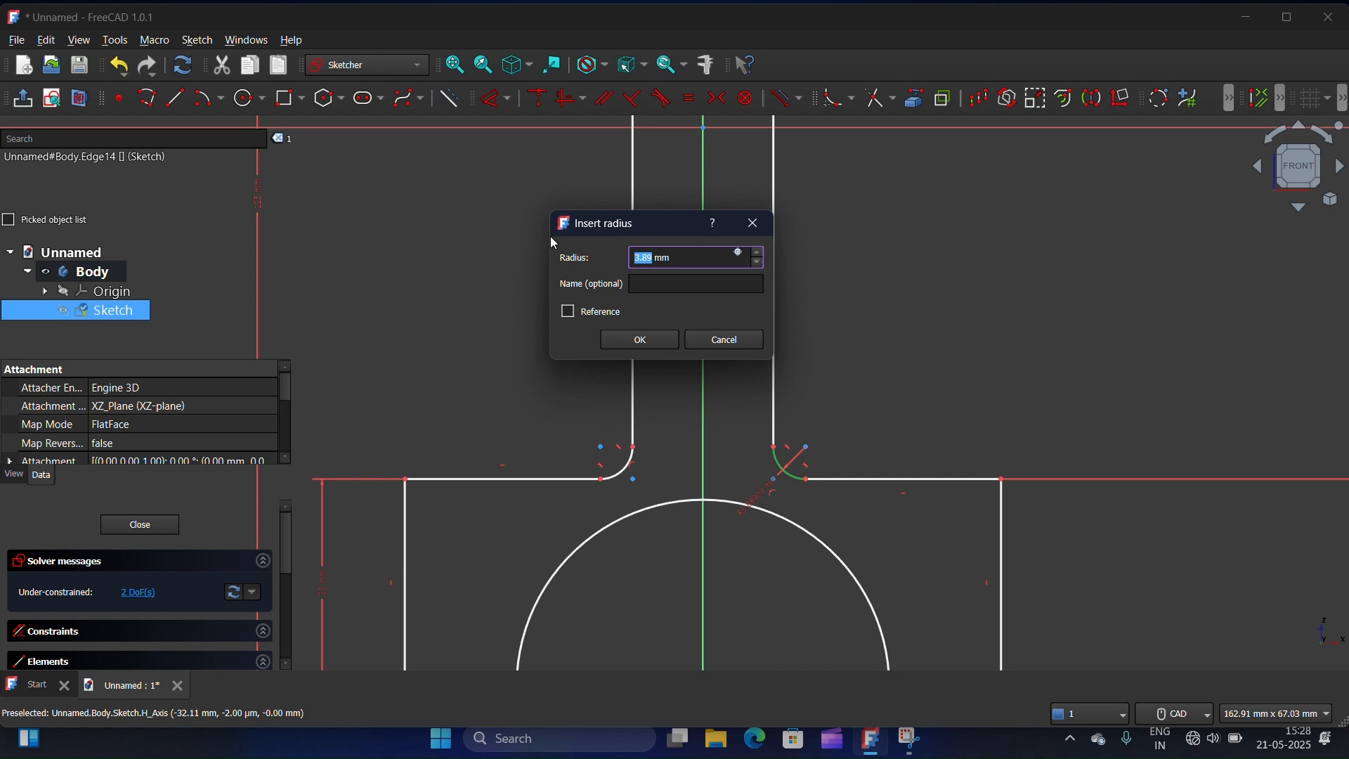
text(25)
click(621, 333)
Constrain the radius of the left shank fillet to 25 mm
scroll(858, 284, down, 3)
scroll(859, 288, down, 2)
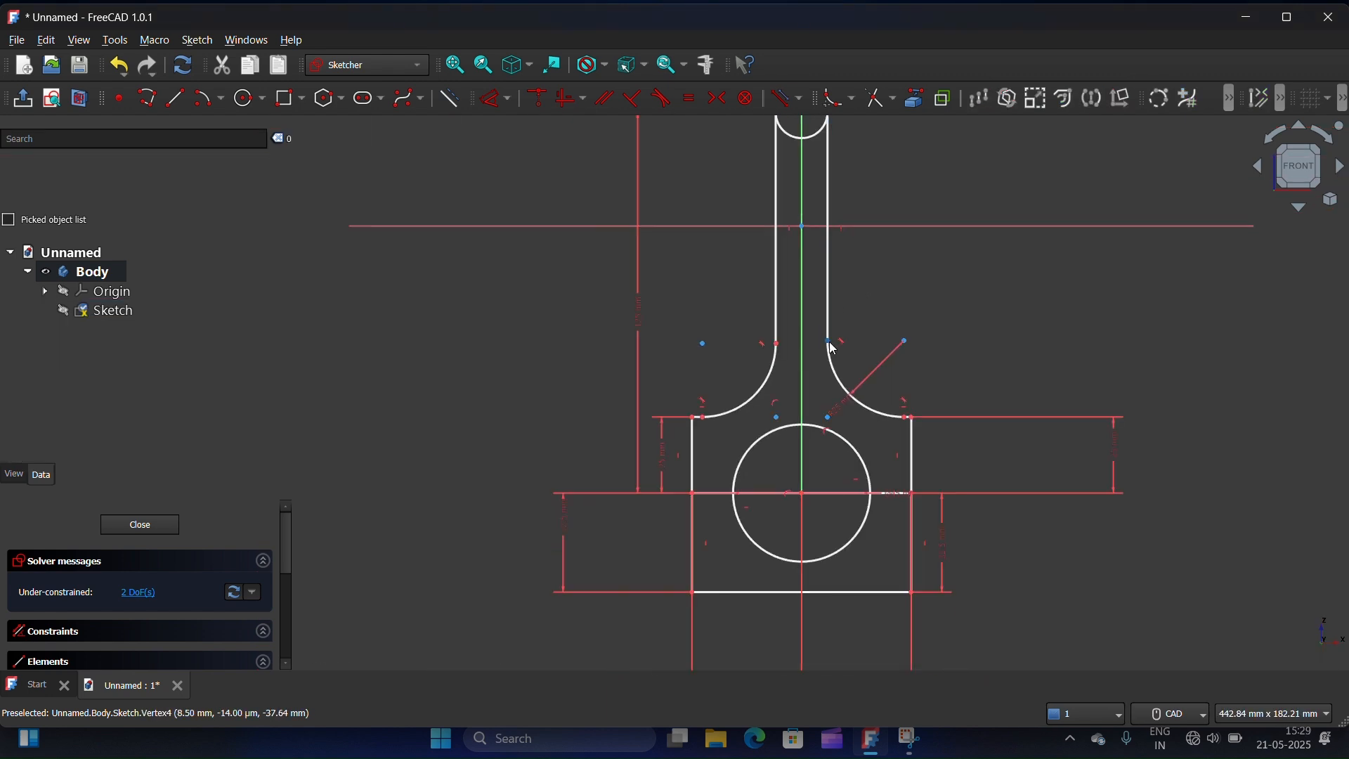
click(765, 399)
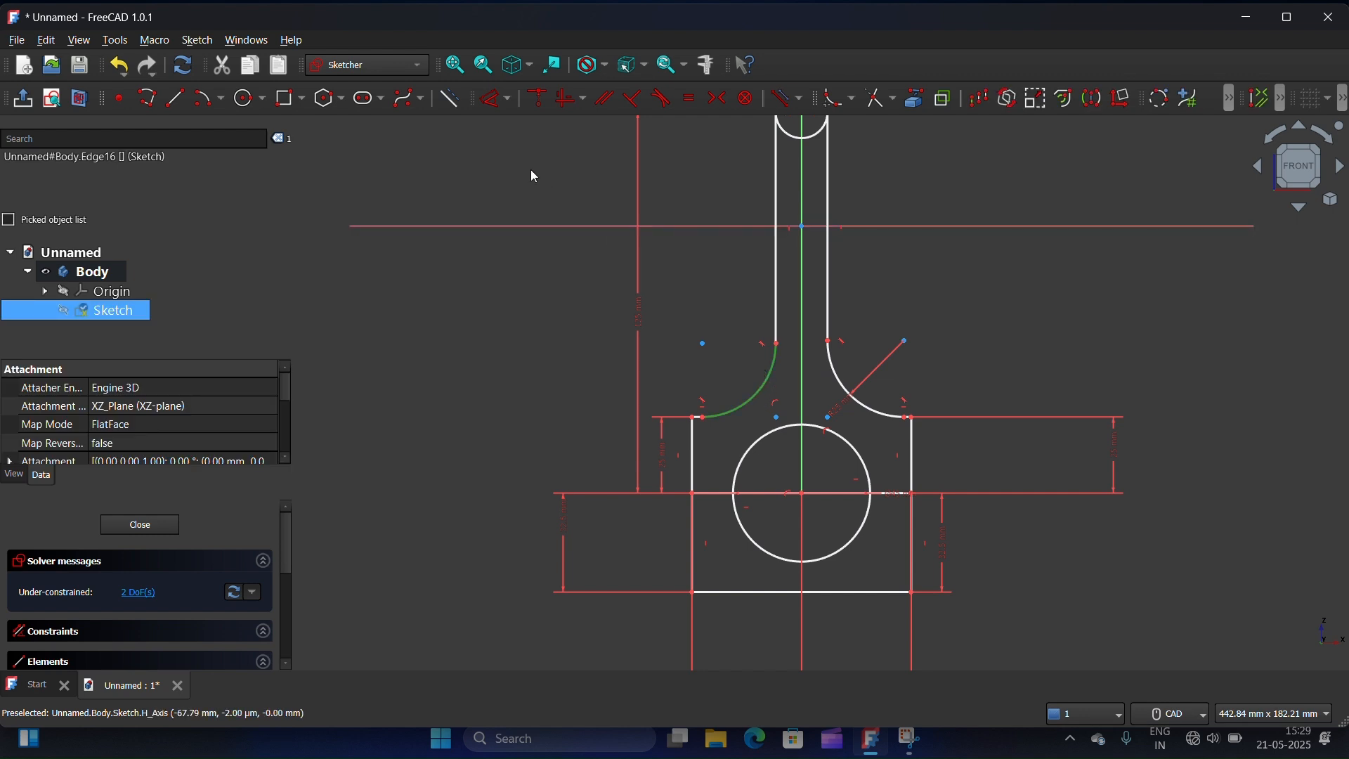
click(508, 99)
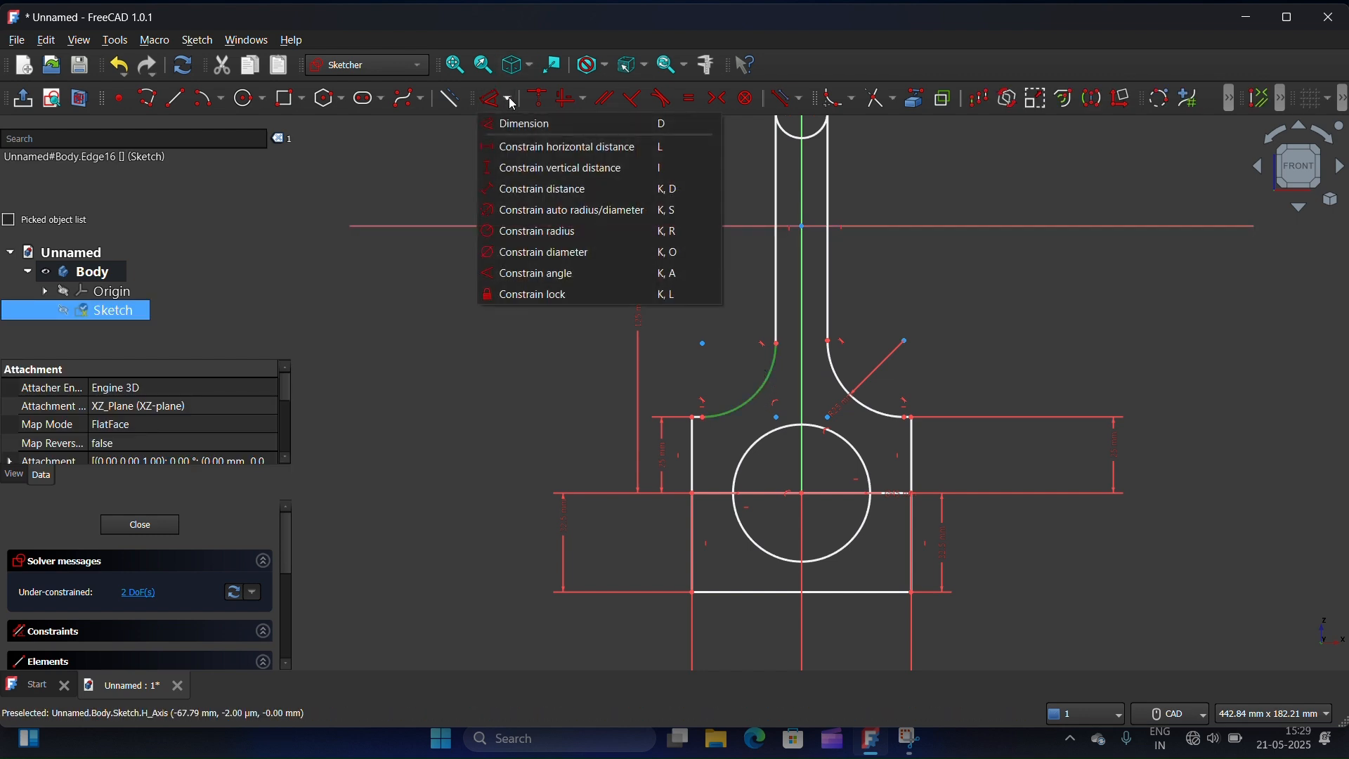
click(553, 234)
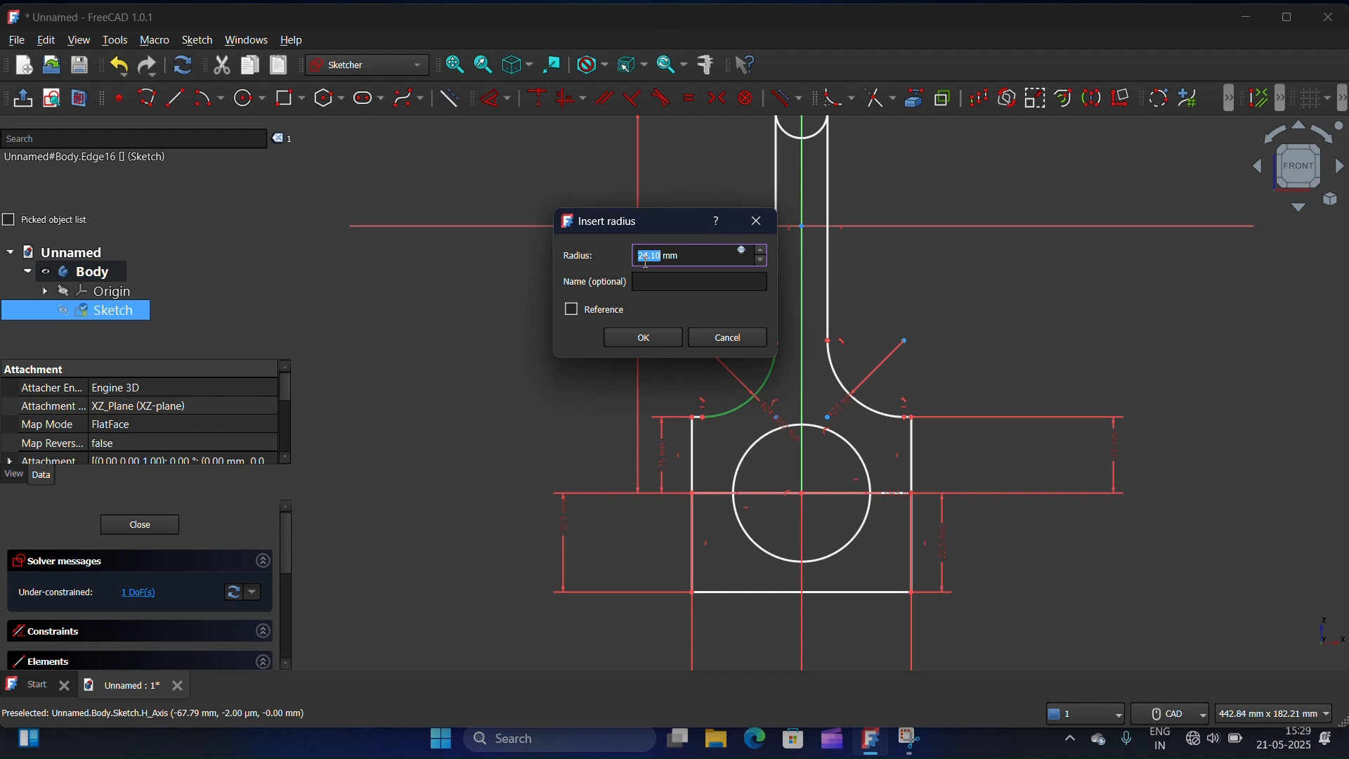
text(2)
click(657, 330)
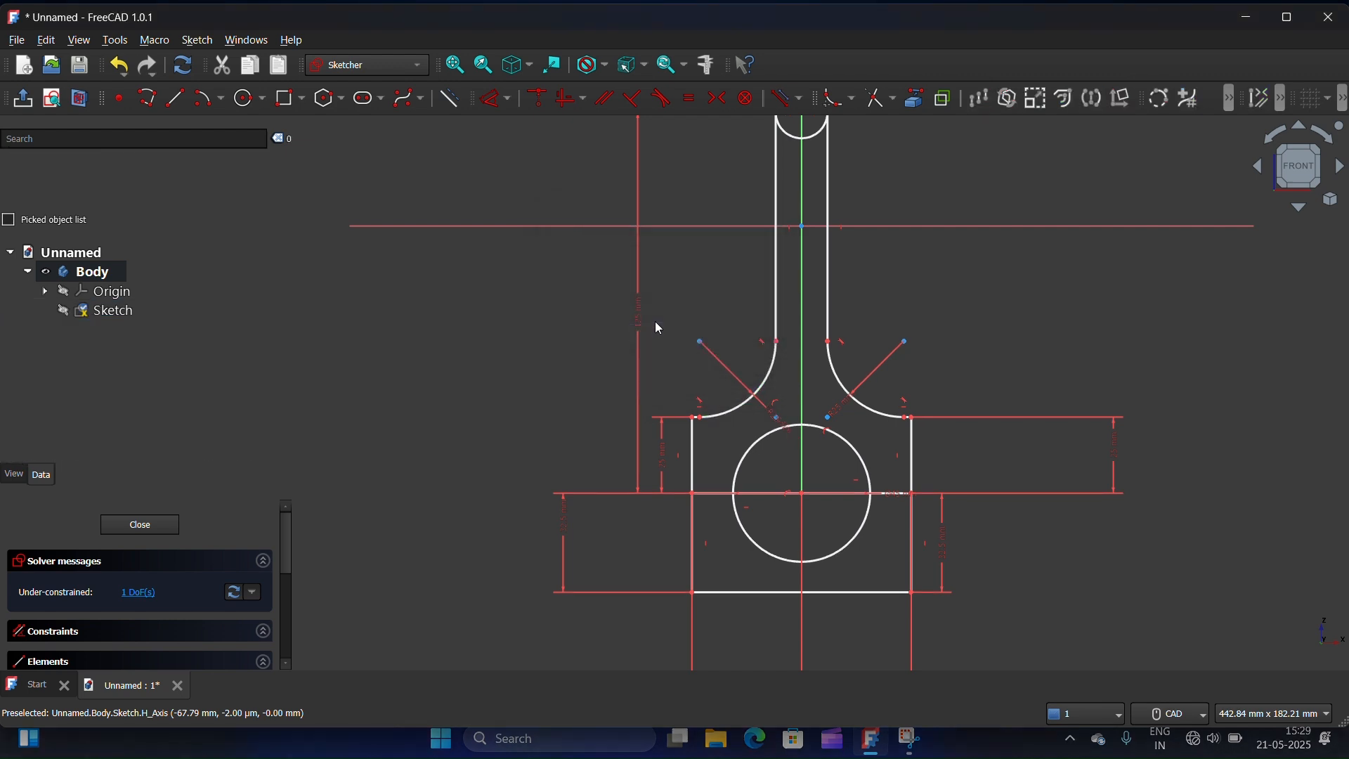
Trim away the horizontal line segments crossing the big-end block at the level of the large circle's centre
scroll(964, 292, down, 3)
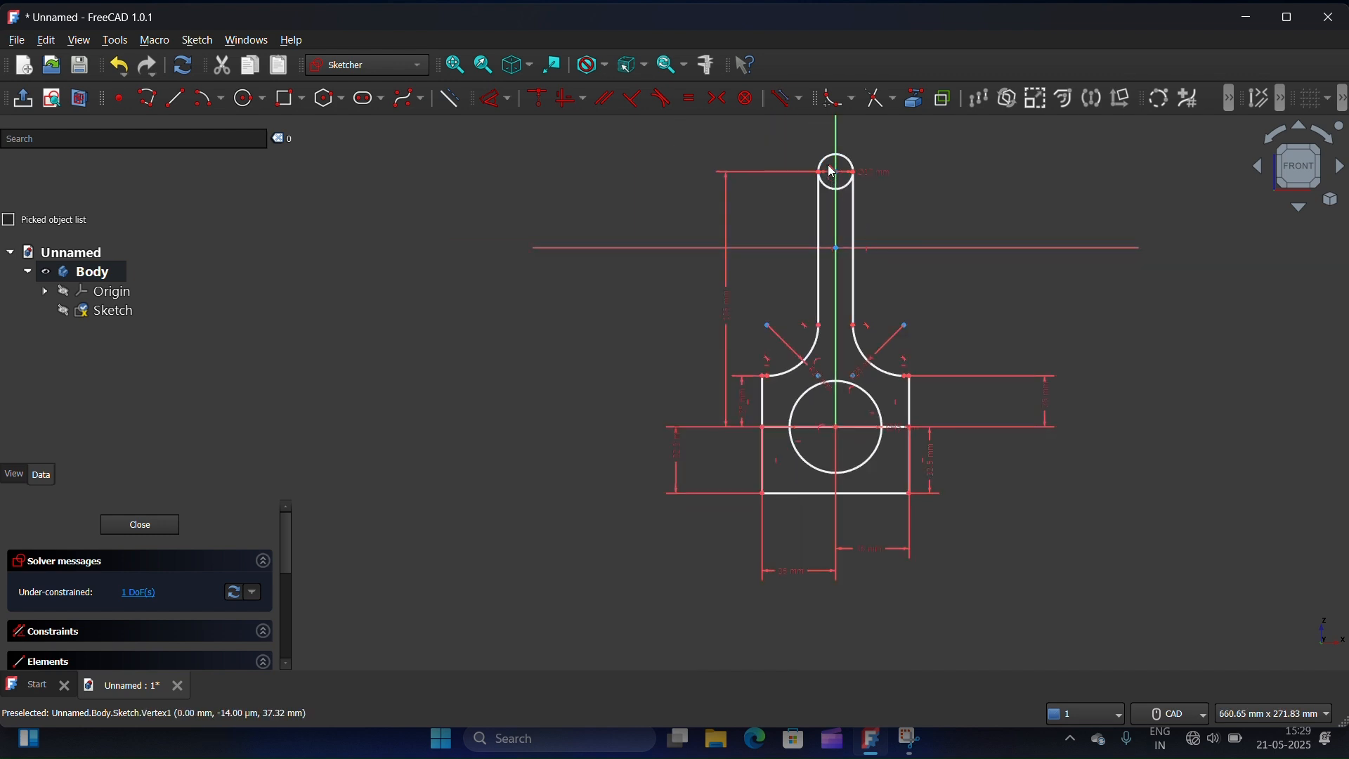
scroll(833, 175, up, 3)
scroll(831, 165, down, 2)
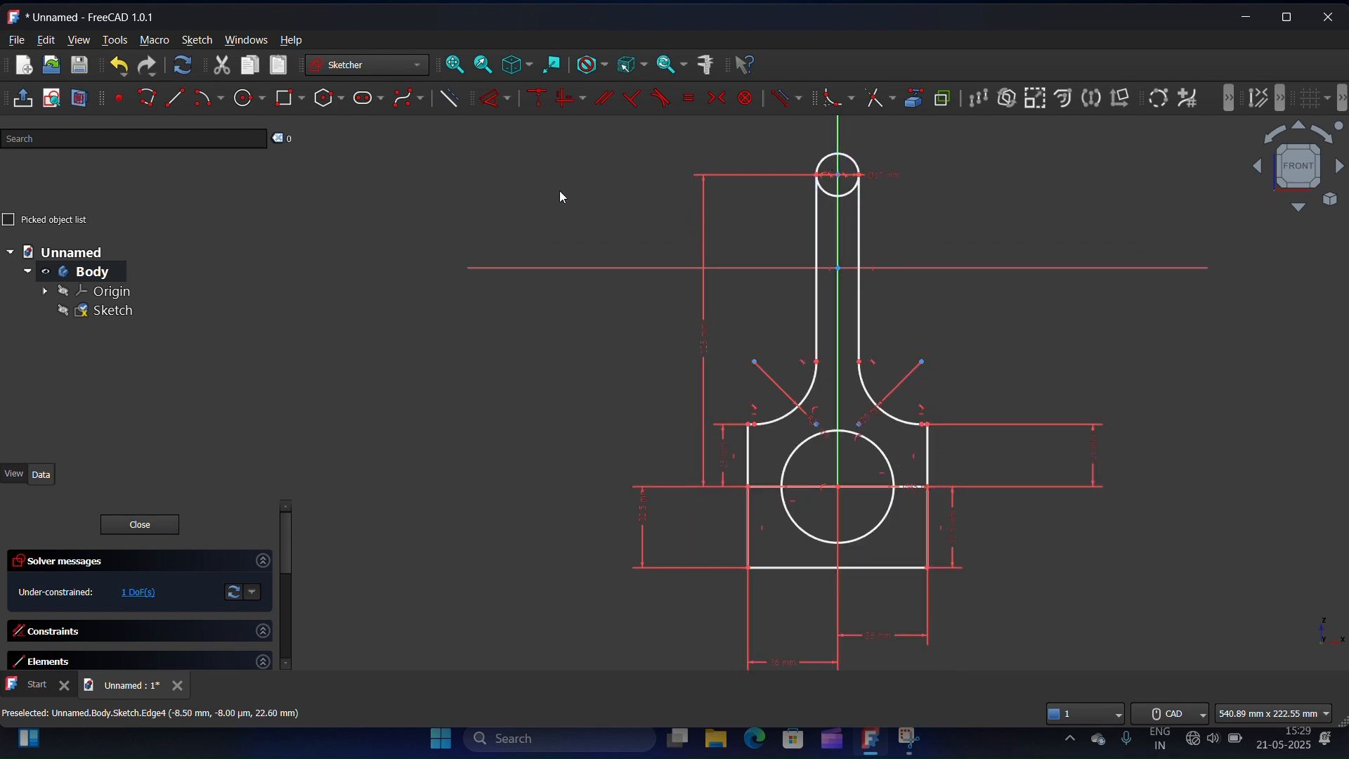
click(878, 99)
scroll(842, 269, down, 2)
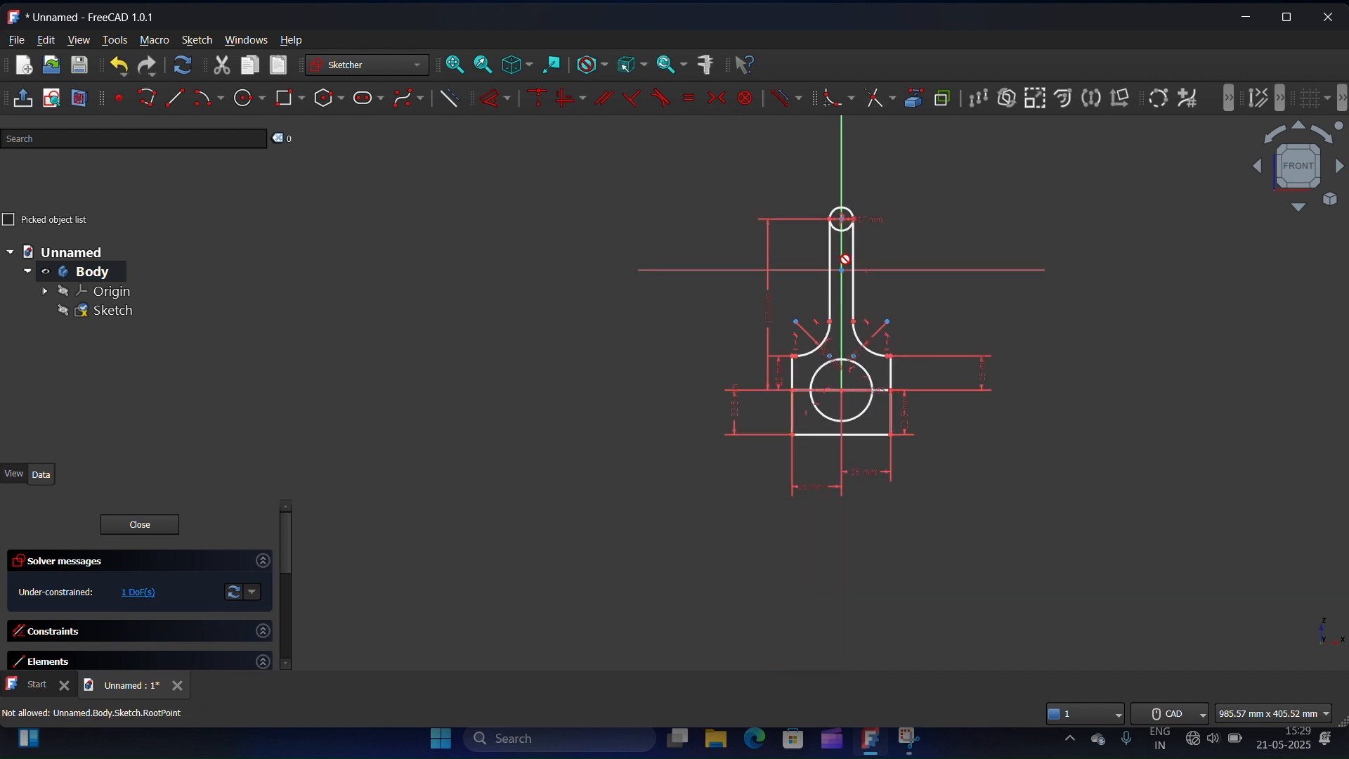
scroll(895, 406, up, 5)
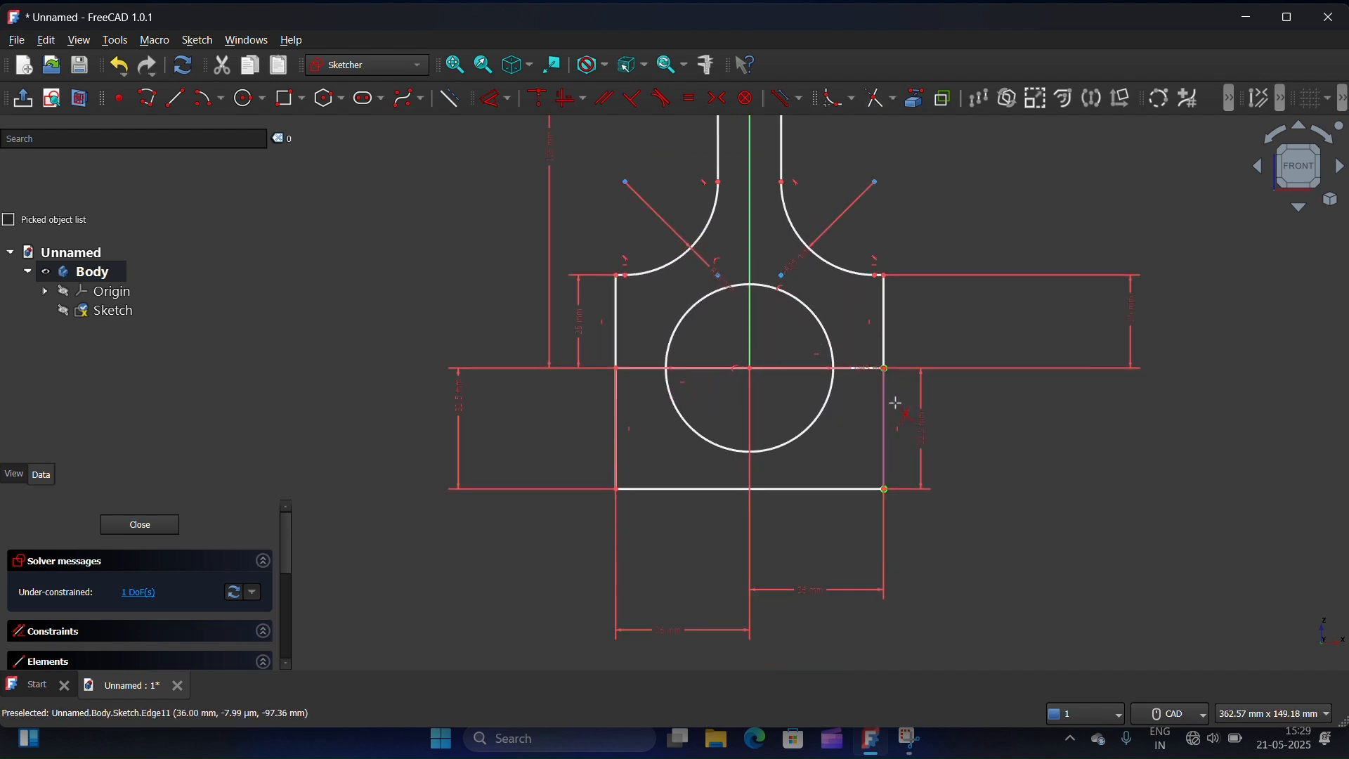
scroll(895, 405, up, 2)
click(832, 346)
click(741, 352)
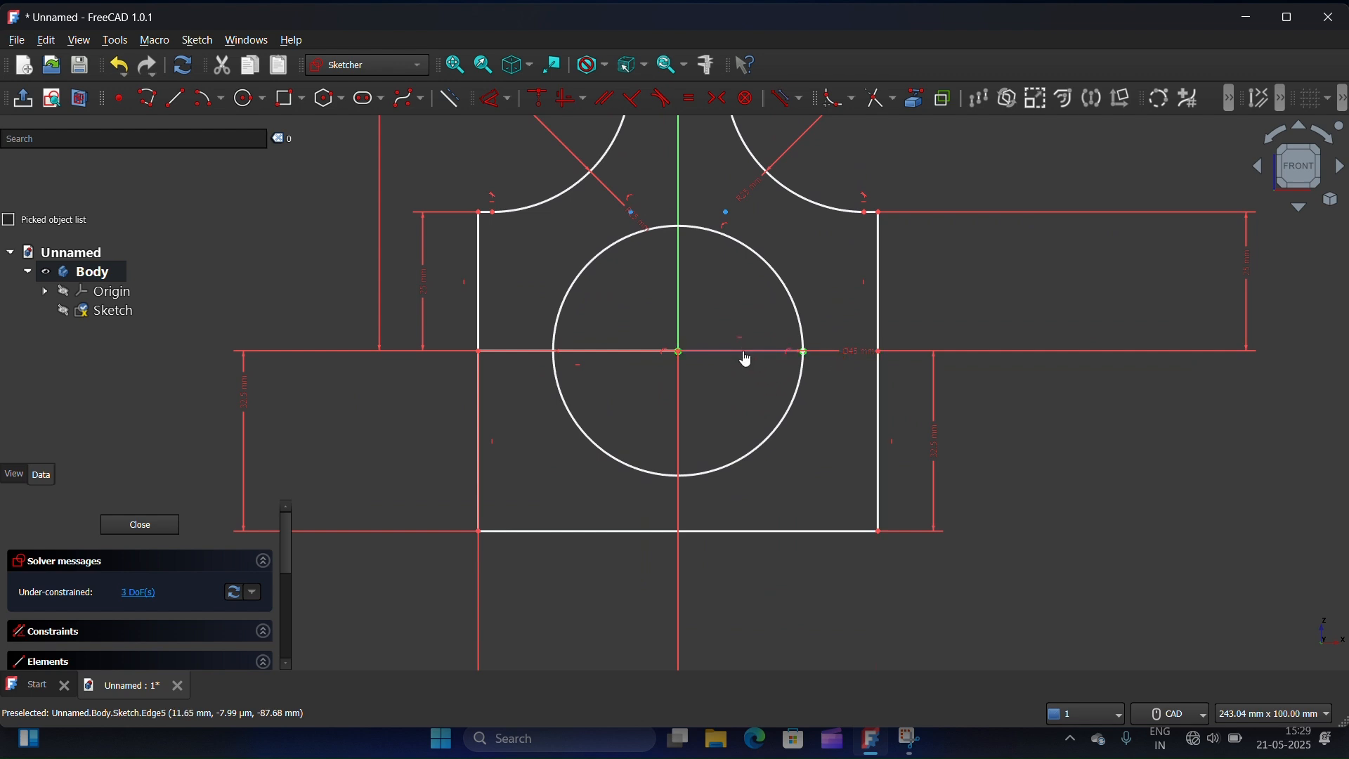
click(623, 349)
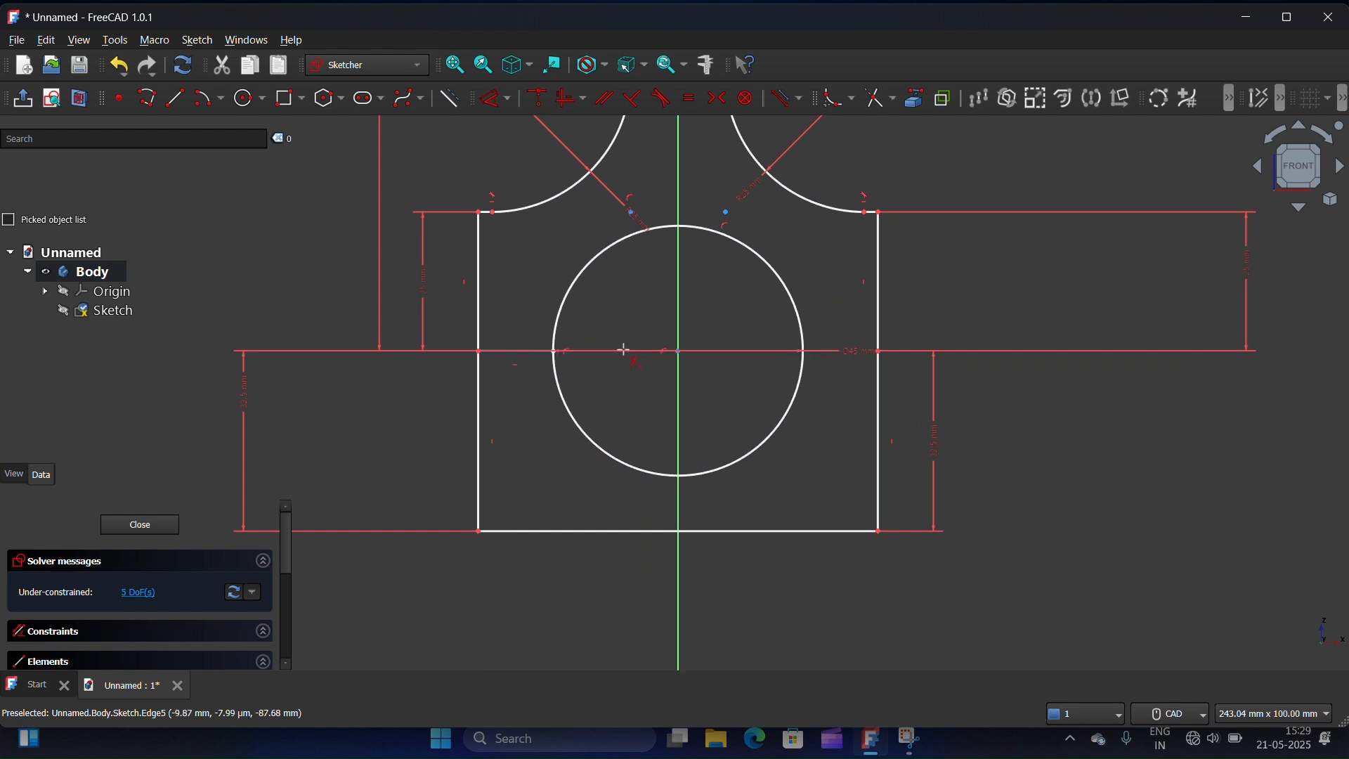
click(507, 350)
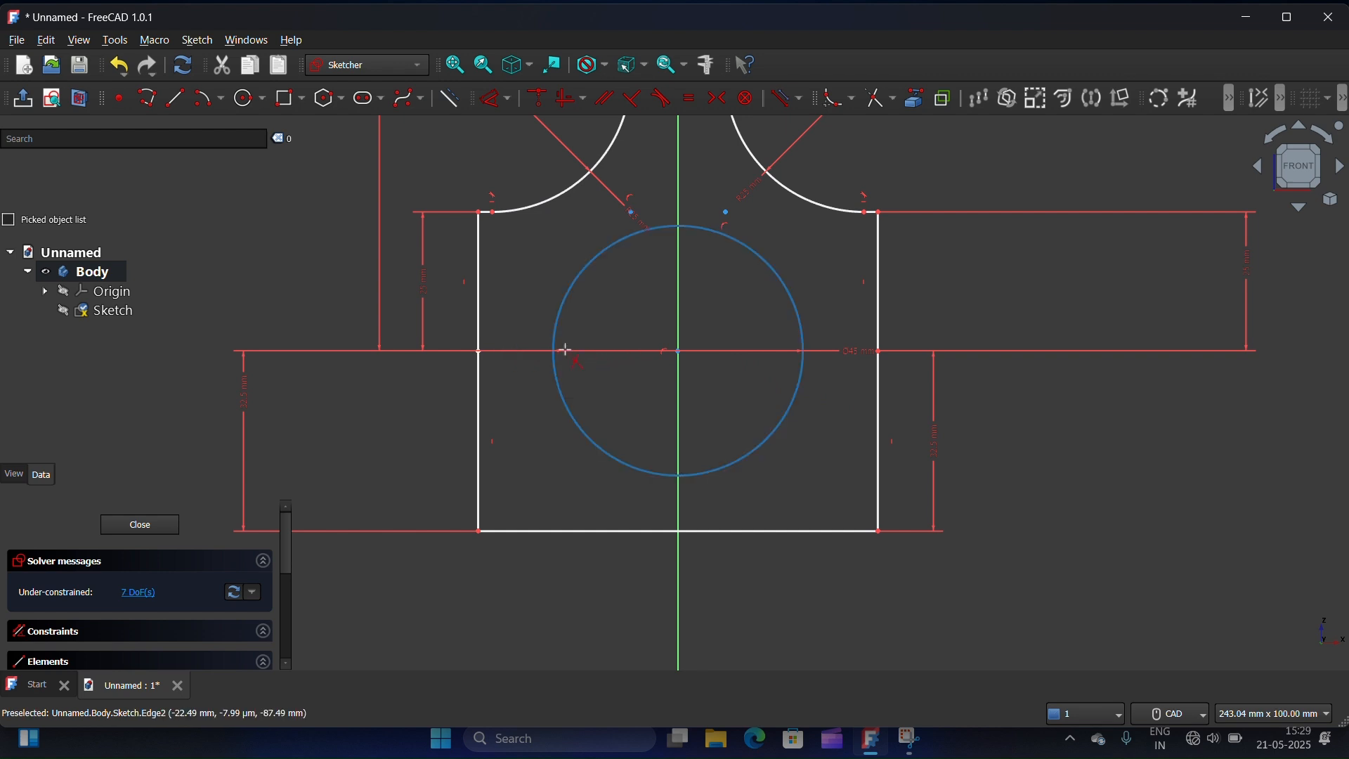
Trim the lower arc of the small-end circle between the two shank lines, leaving a rounded end
scroll(633, 354, down, 4)
scroll(695, 556, down, 3)
scroll(708, 257, up, 5)
click(702, 251)
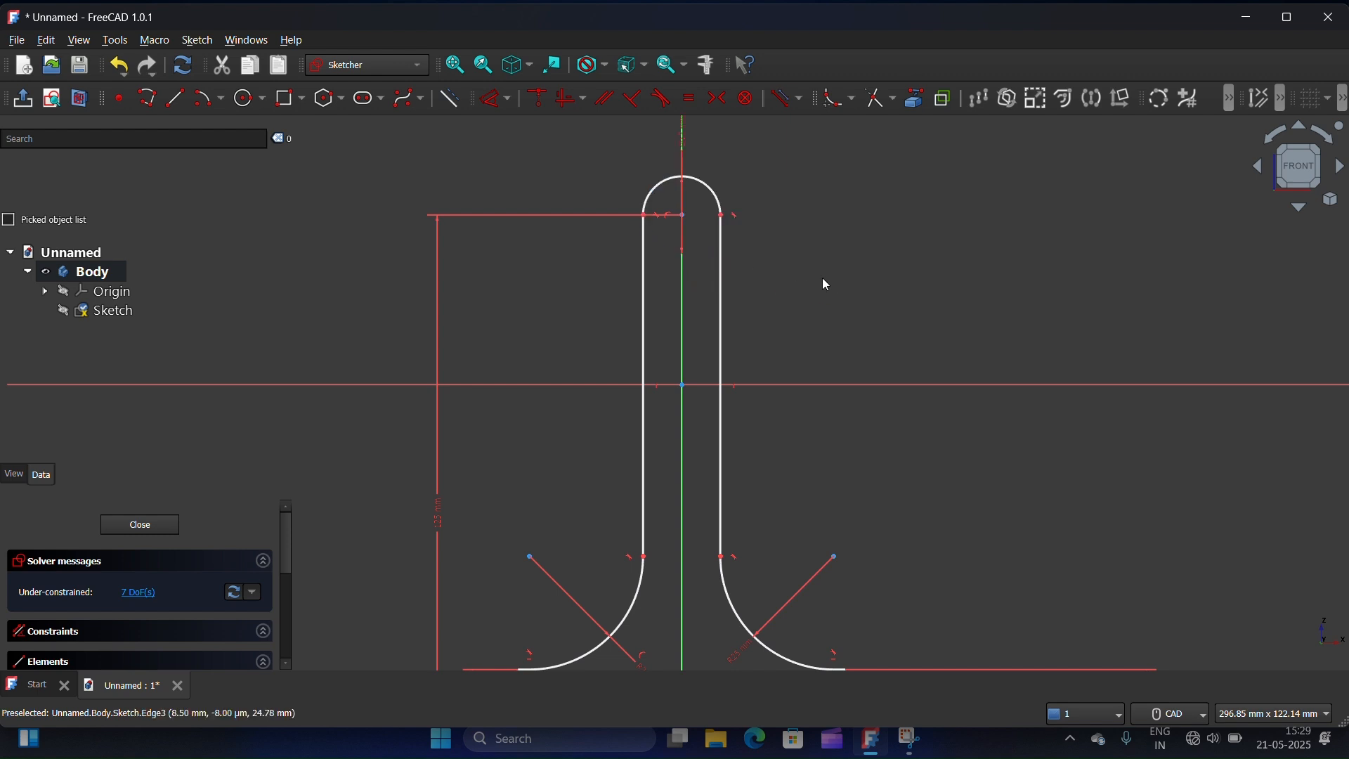
scroll(784, 274, down, 3)
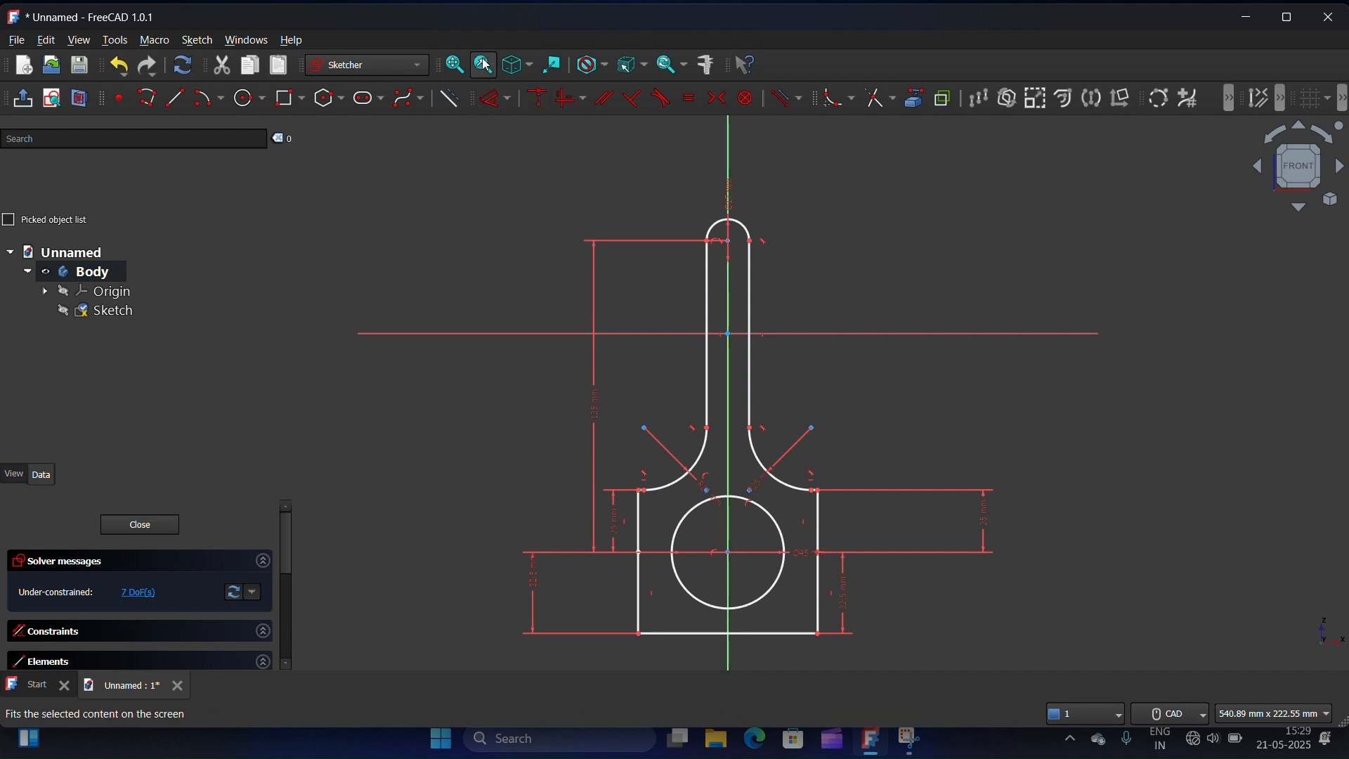
Draw a 10 mm diameter circle centred on the small-end arc and finish the sketch
click(249, 98)
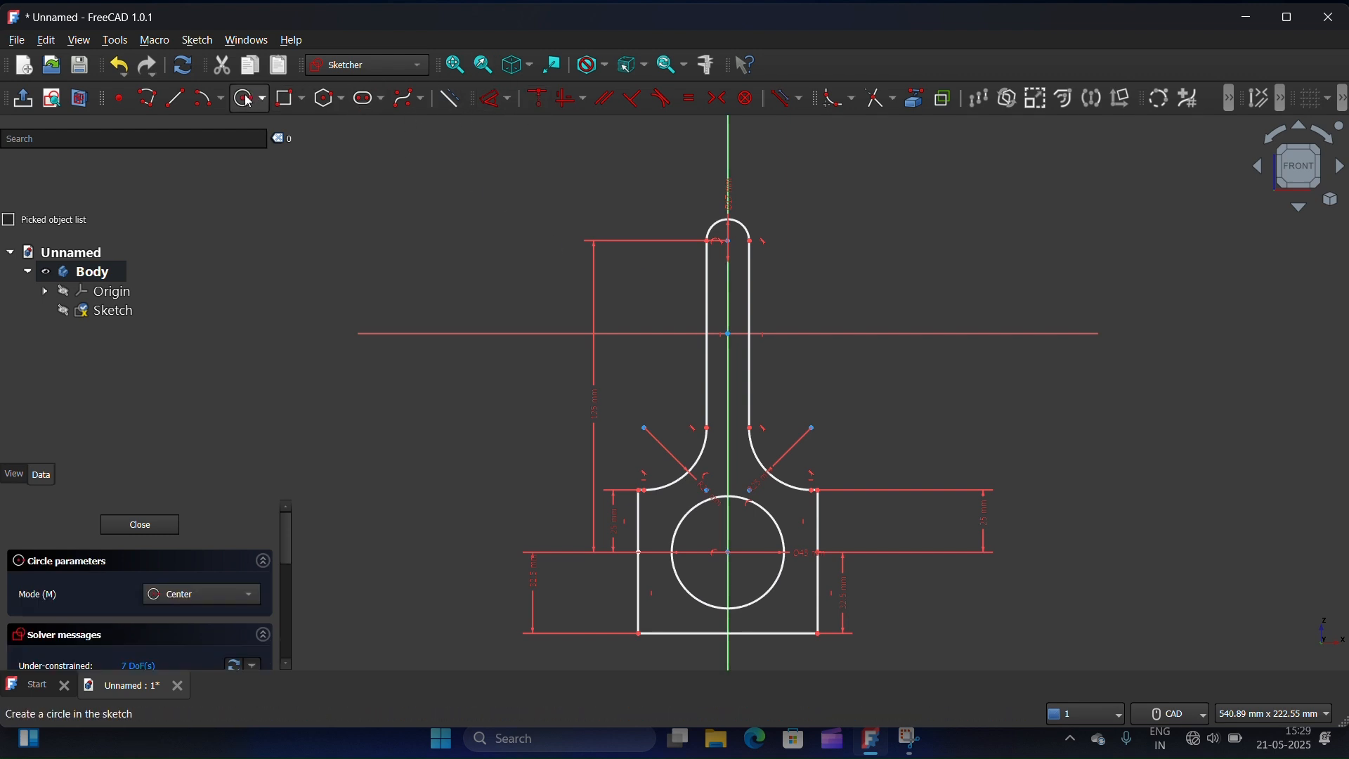
scroll(722, 251, up, 10)
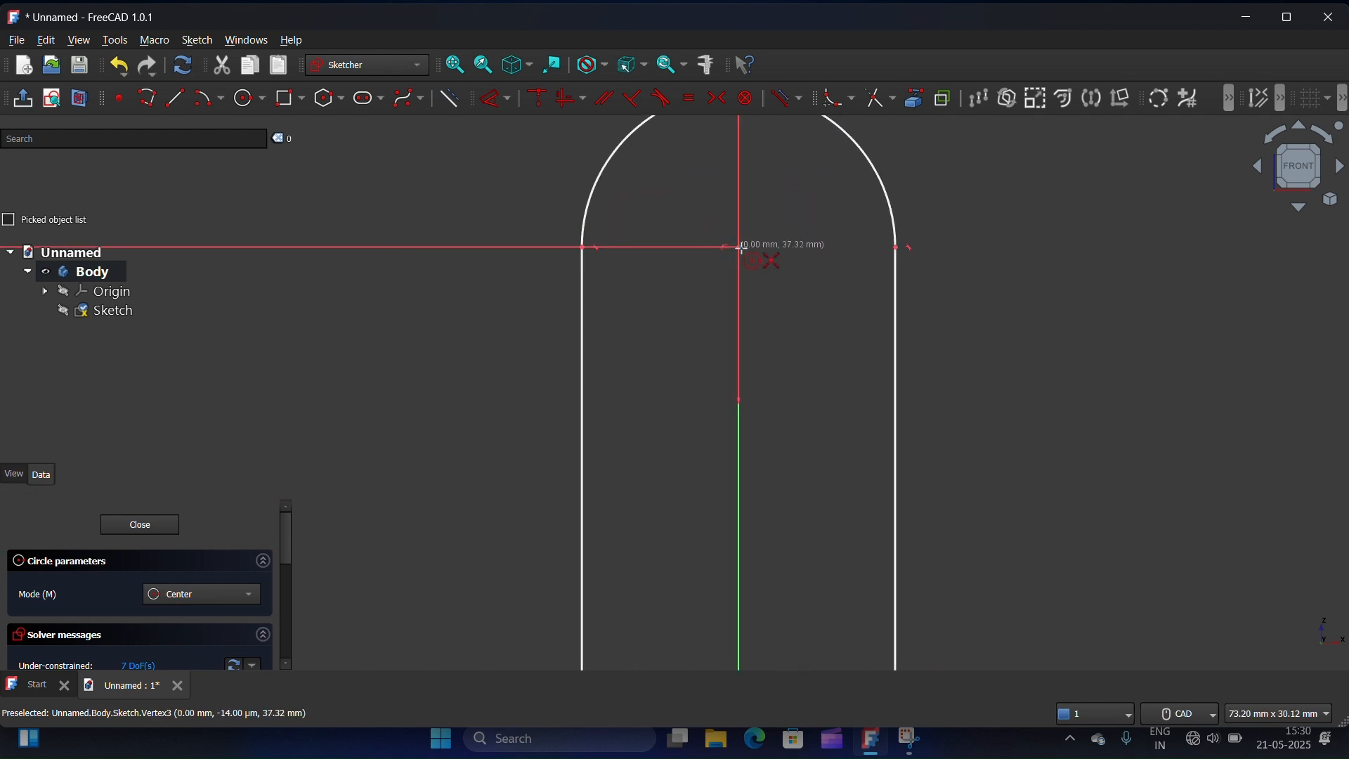
click(740, 248)
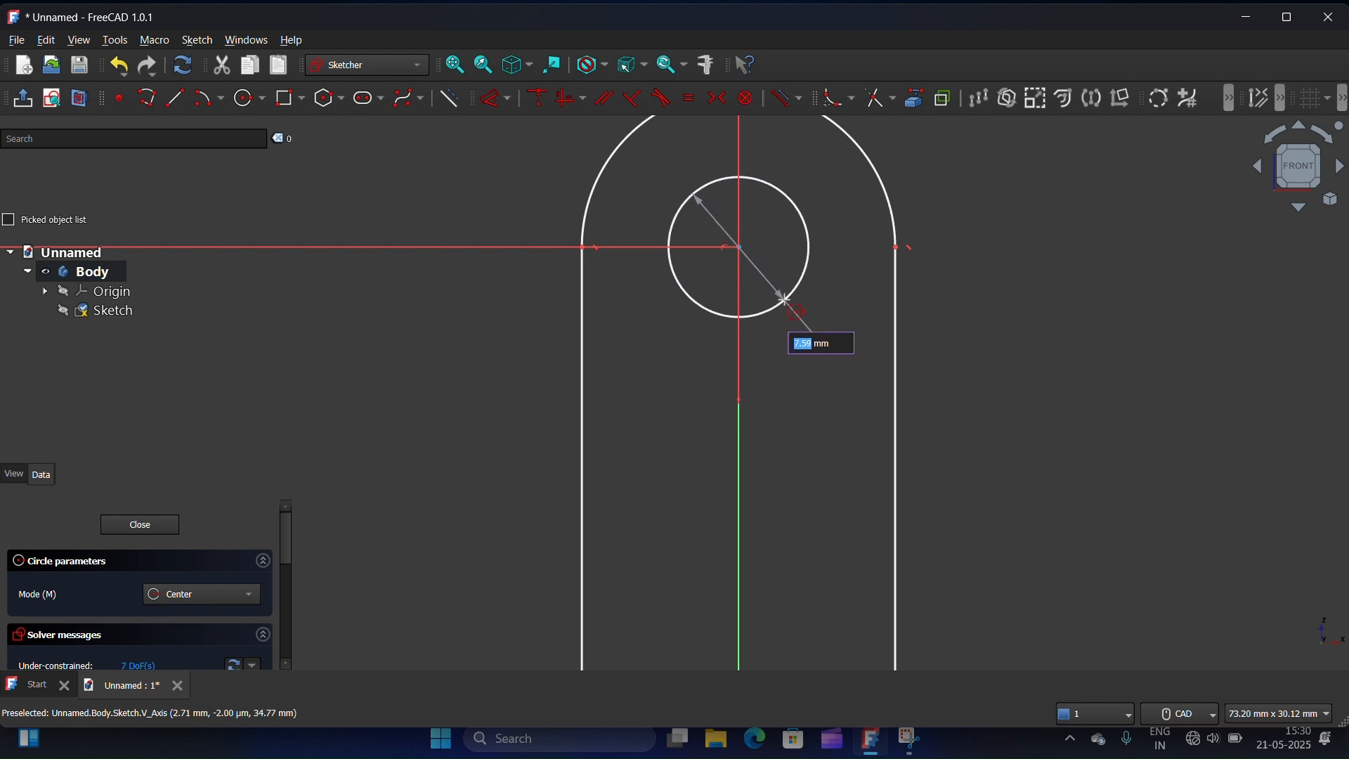
text(10)
key(Return)
scroll(787, 303, down, 5)
scroll(787, 311, down, 4)
scroll(788, 310, down, 2)
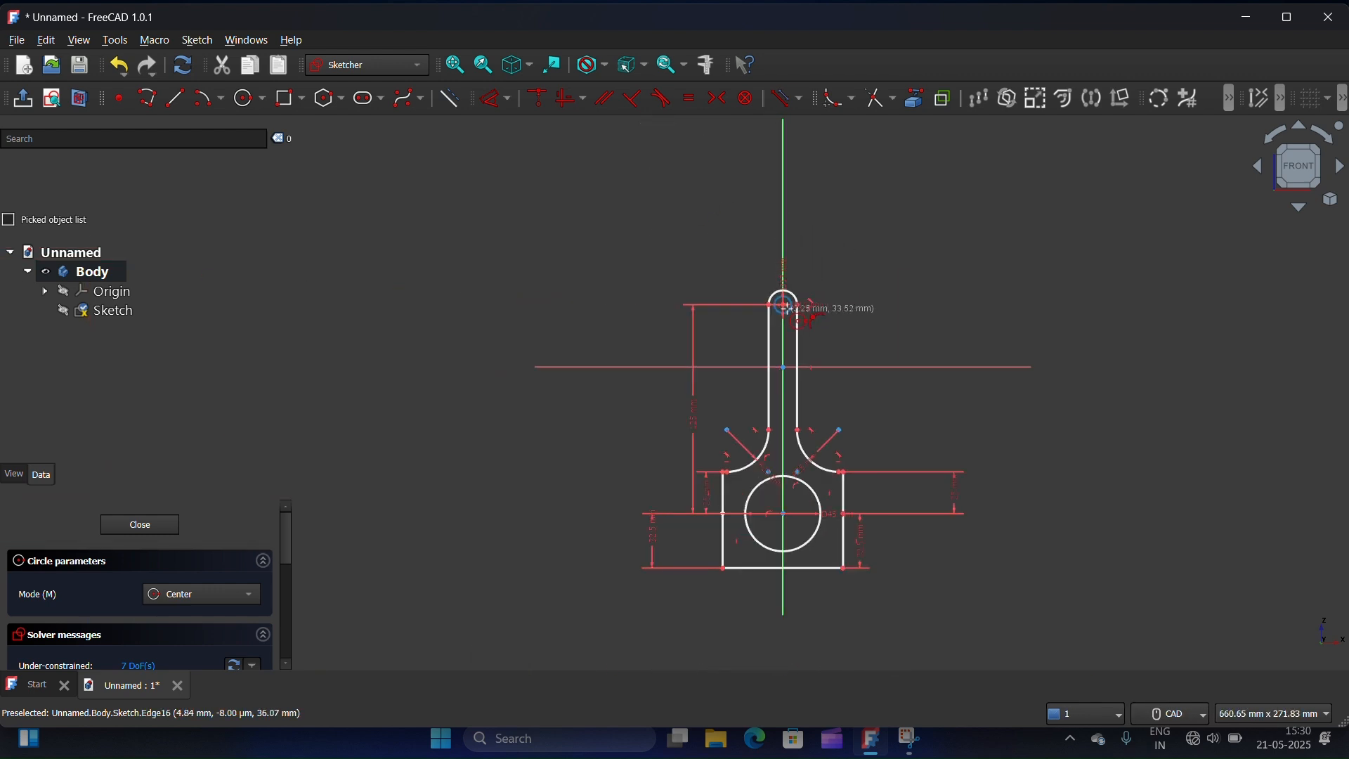
scroll(787, 307, down, 2)
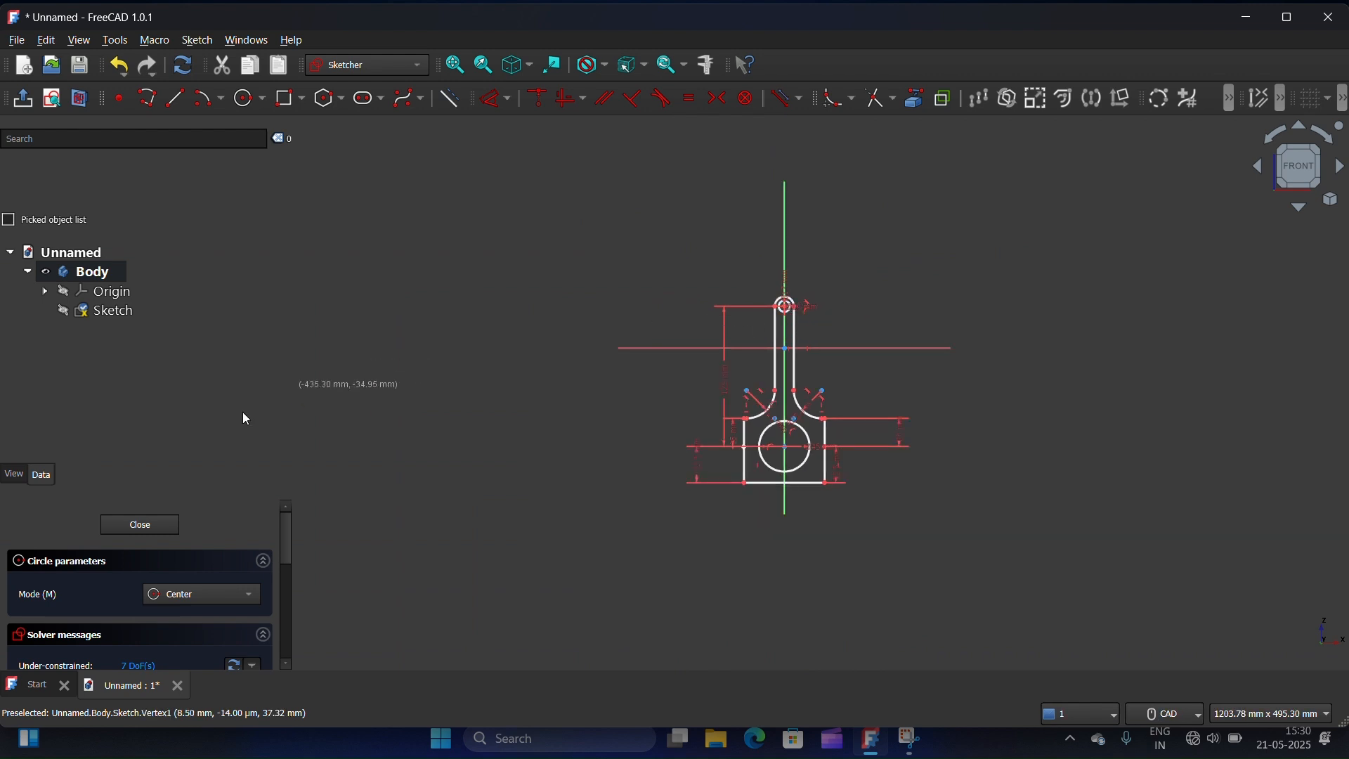
click(152, 524)
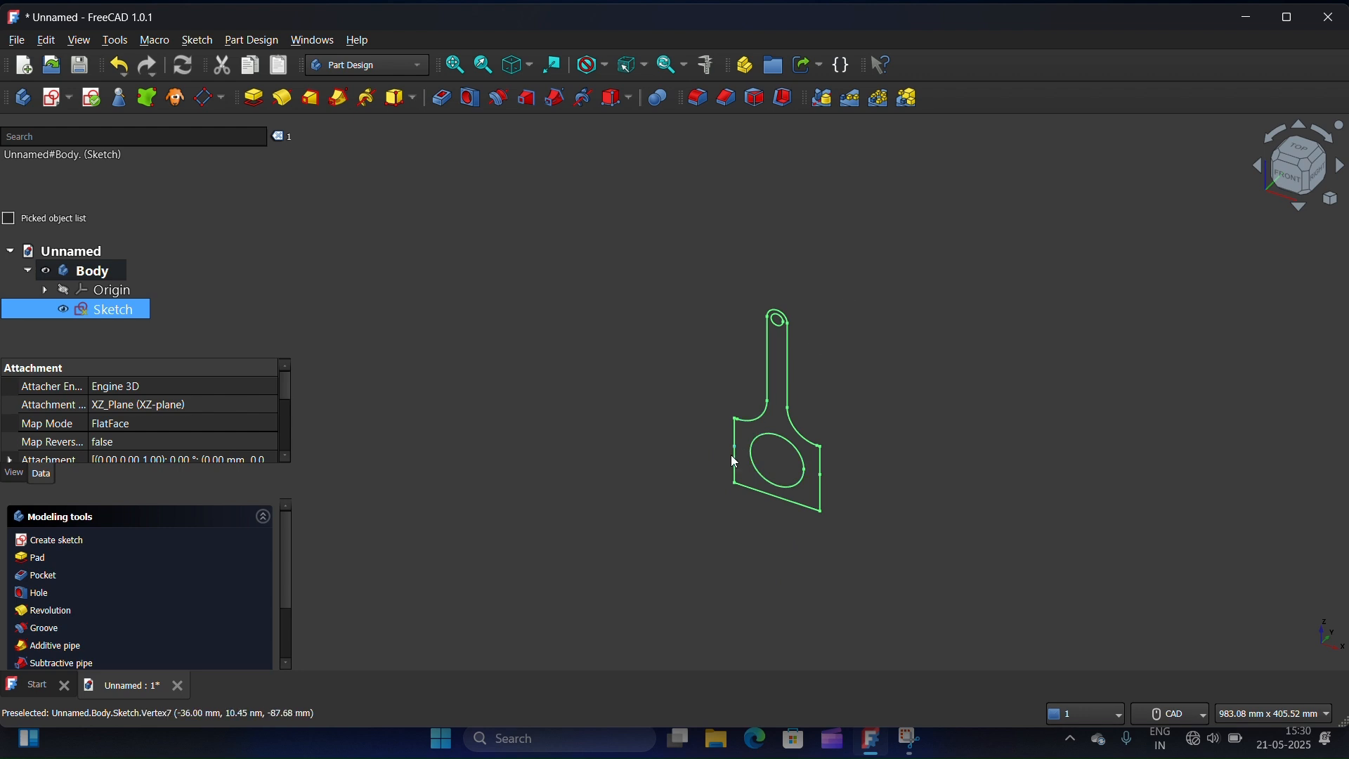
Pad the connecting rod profile to a length of 20 mm
scroll(730, 453, up, 2)
click(256, 99)
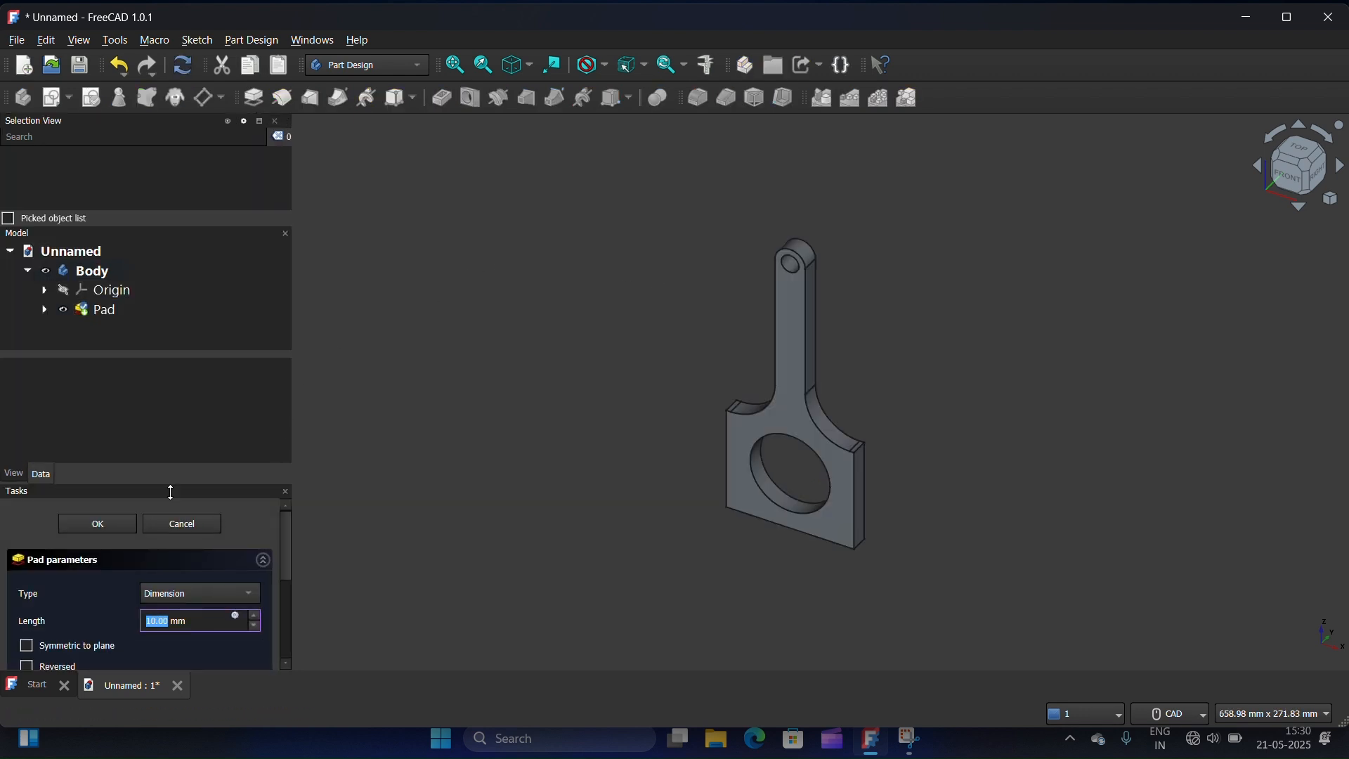
click(254, 614)
click(255, 614)
click(256, 613)
click(255, 613)
click(255, 612)
click(257, 613)
click(257, 614)
click(257, 614)
click(258, 614)
click(259, 612)
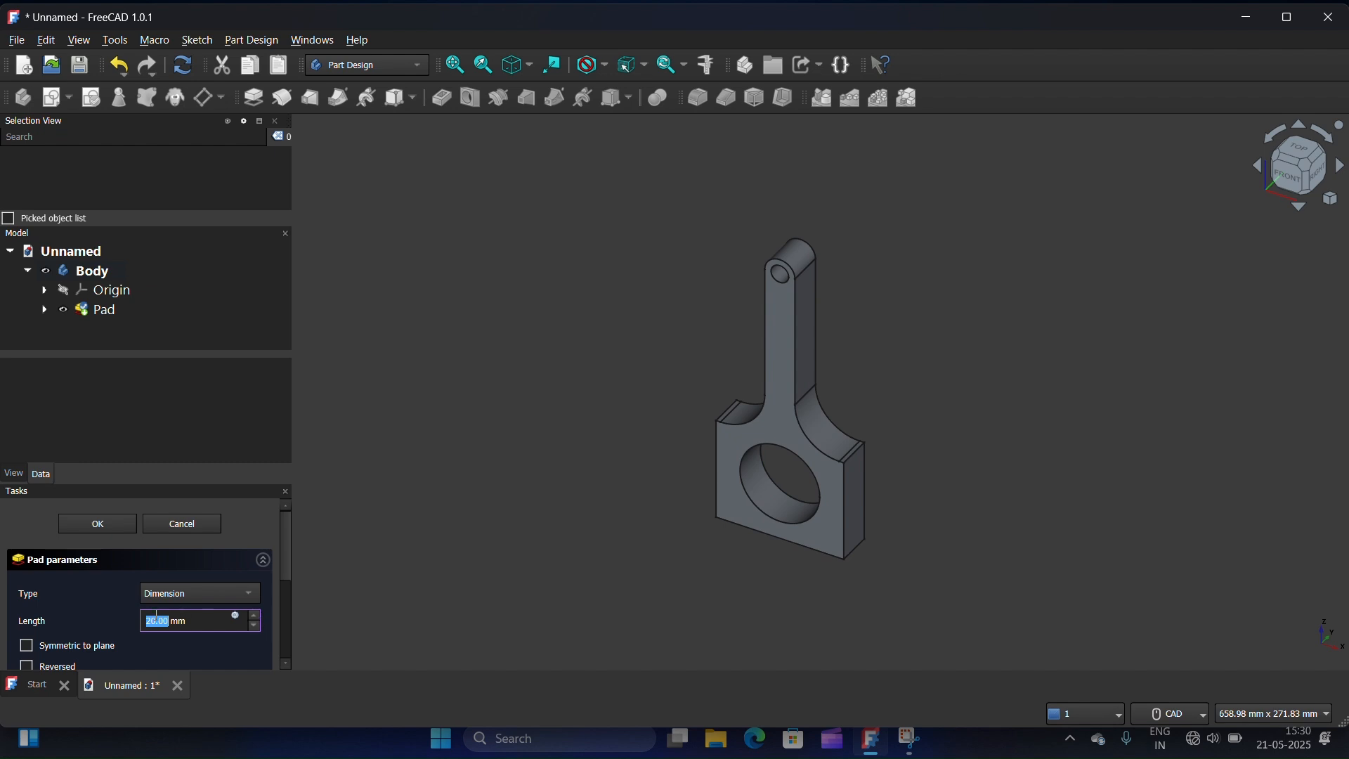
click(108, 523)
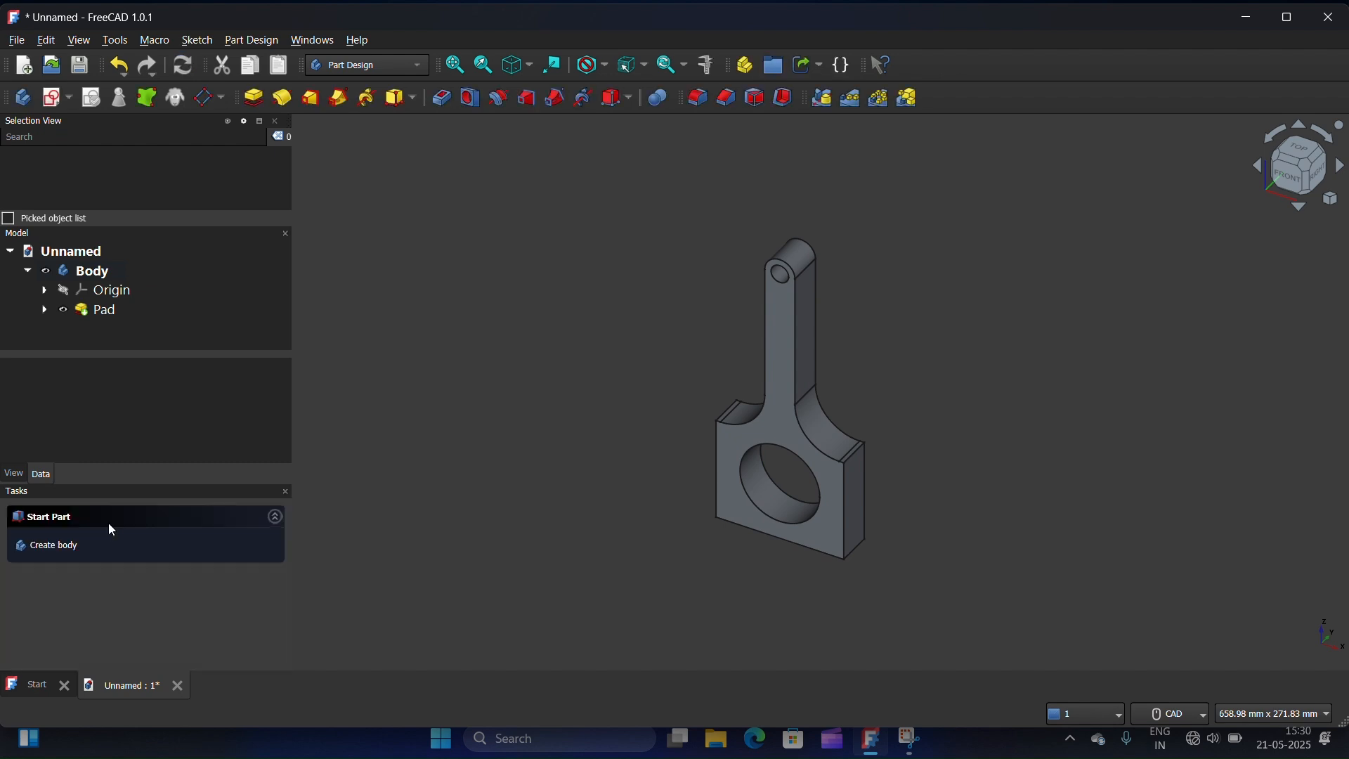
Start a new sketch on the rod's flat front face
click(776, 399)
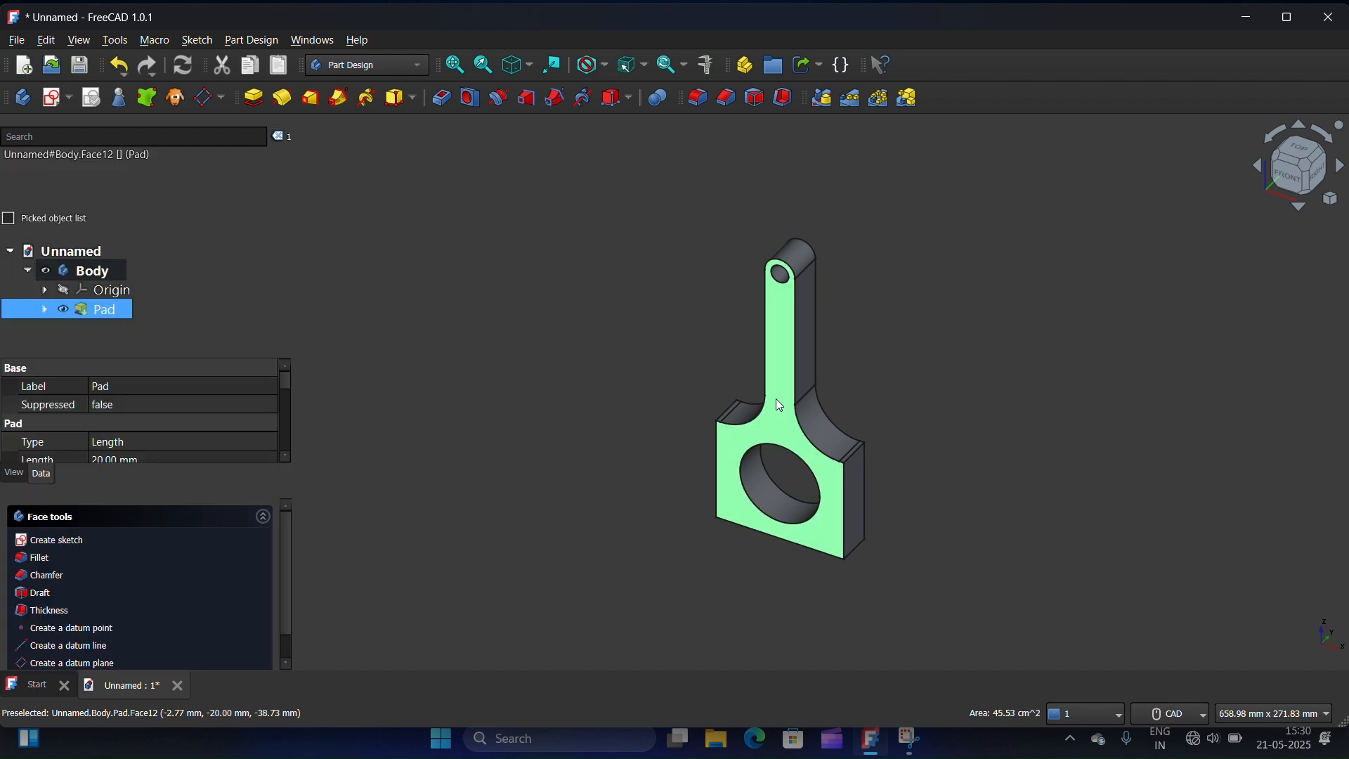
click(59, 100)
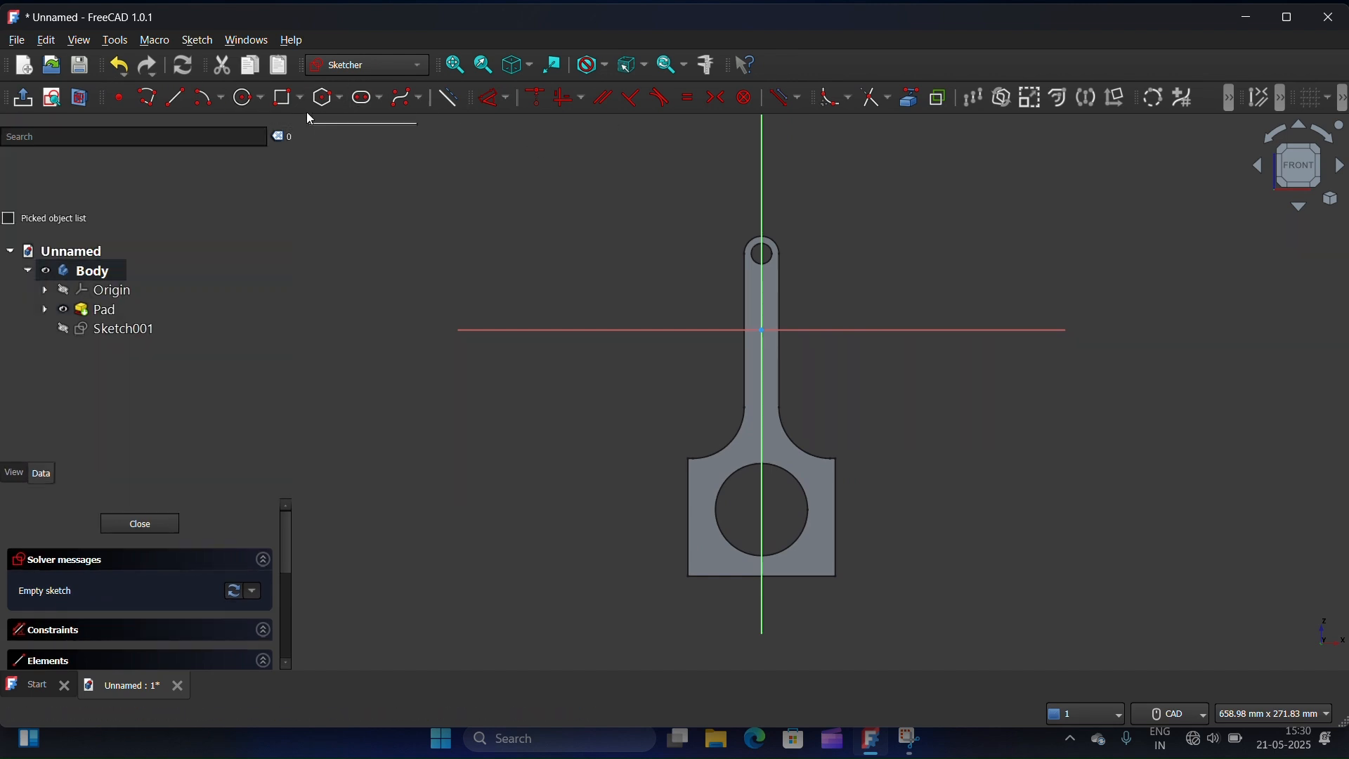
click(367, 98)
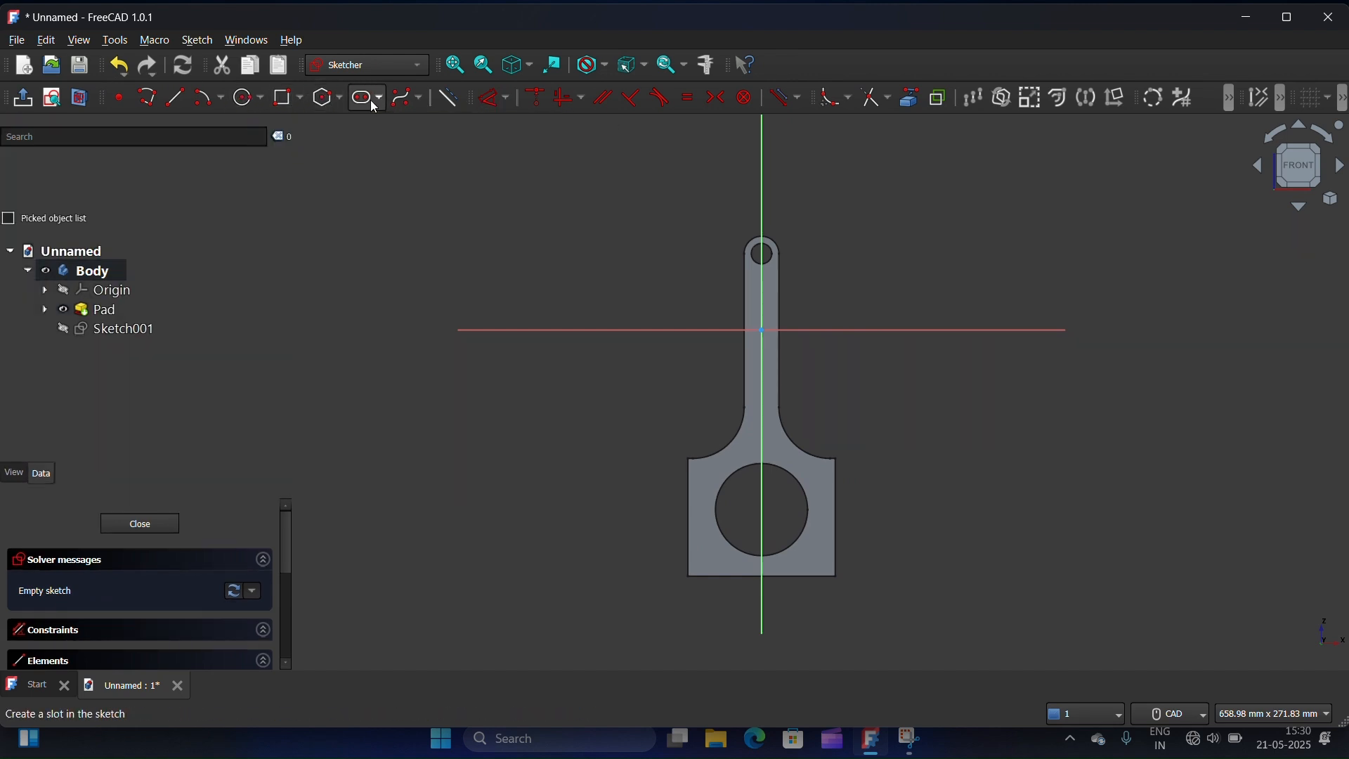
scroll(755, 290, up, 3)
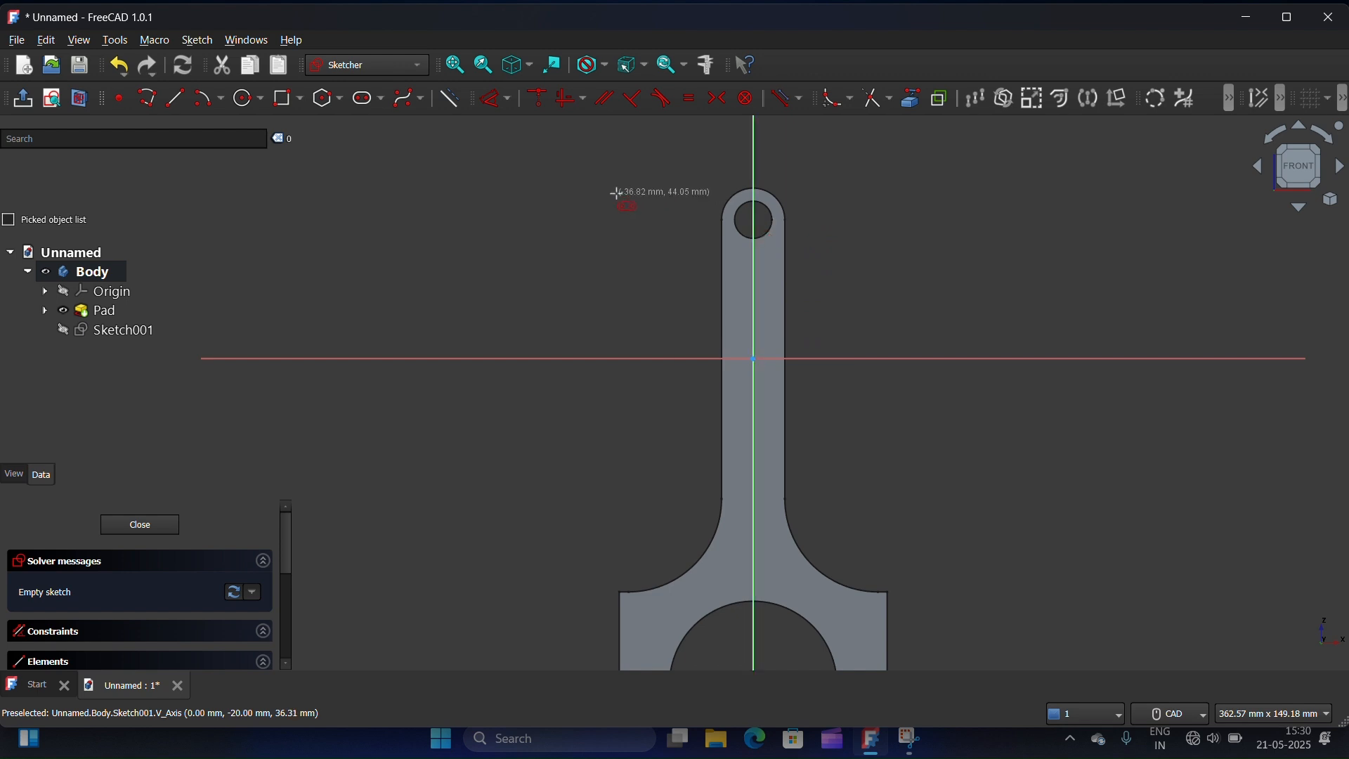
key(Escape)
Project the circular edges of the small-end and big-end holes into the sketch as external geometry
click(911, 98)
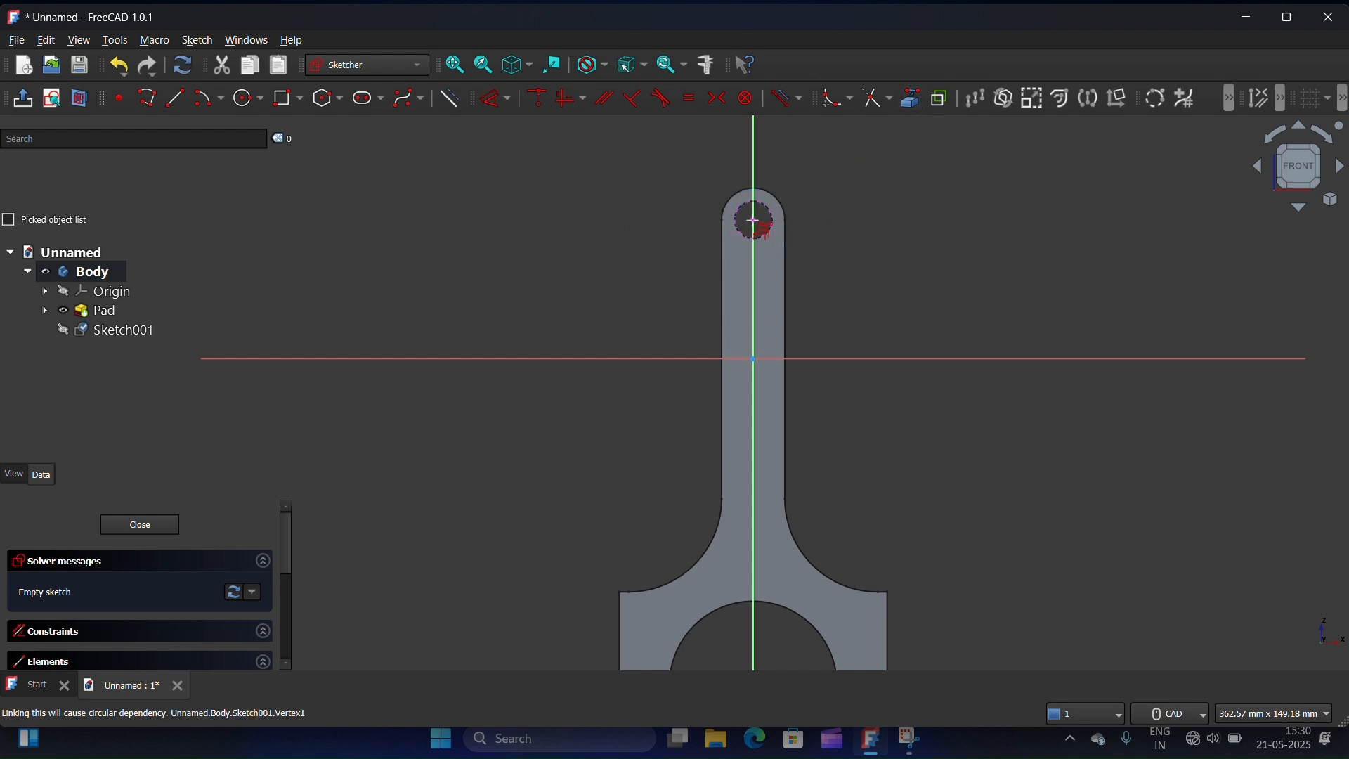
scroll(821, 237, down, 4)
scroll(795, 449, up, 8)
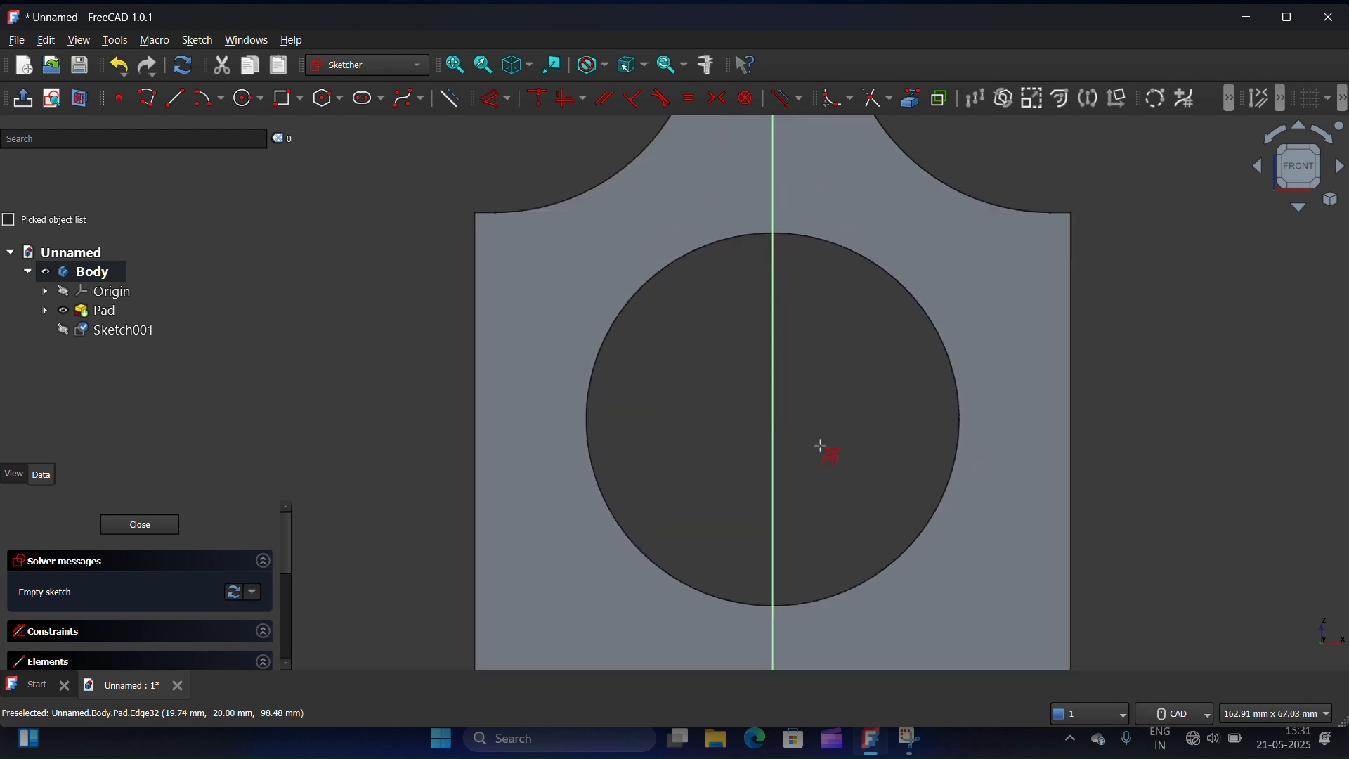
click(957, 386)
scroll(765, 419, down, 5)
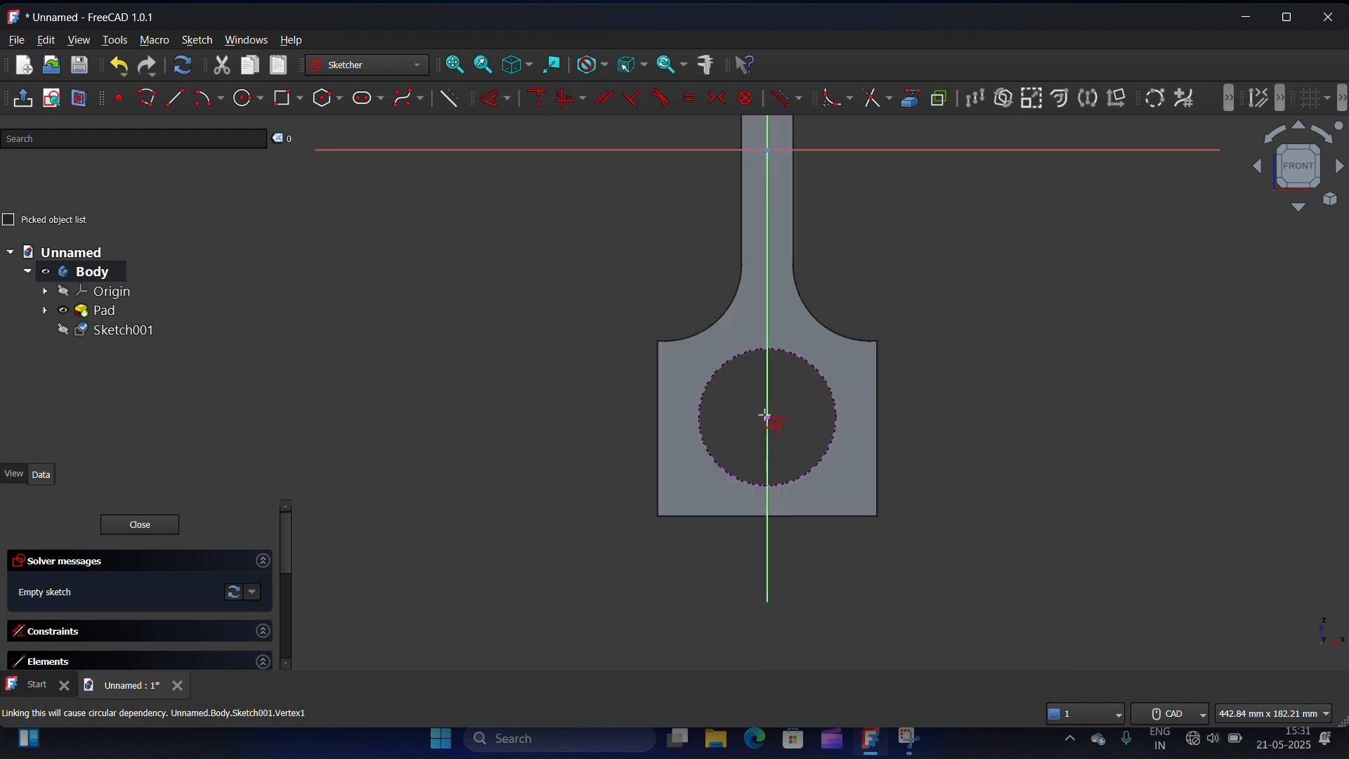
scroll(625, 169, down, 5)
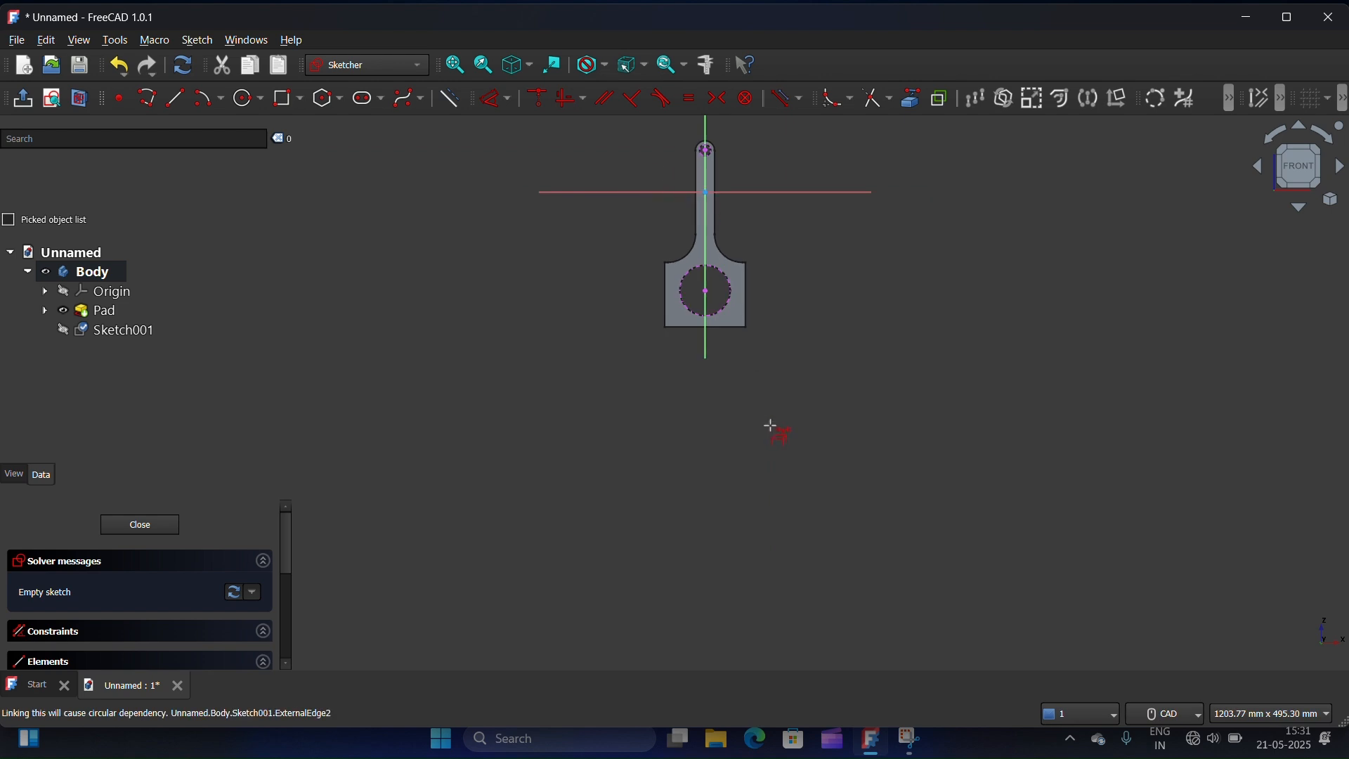
scroll(722, 209, up, 3)
scroll(723, 209, up, 2)
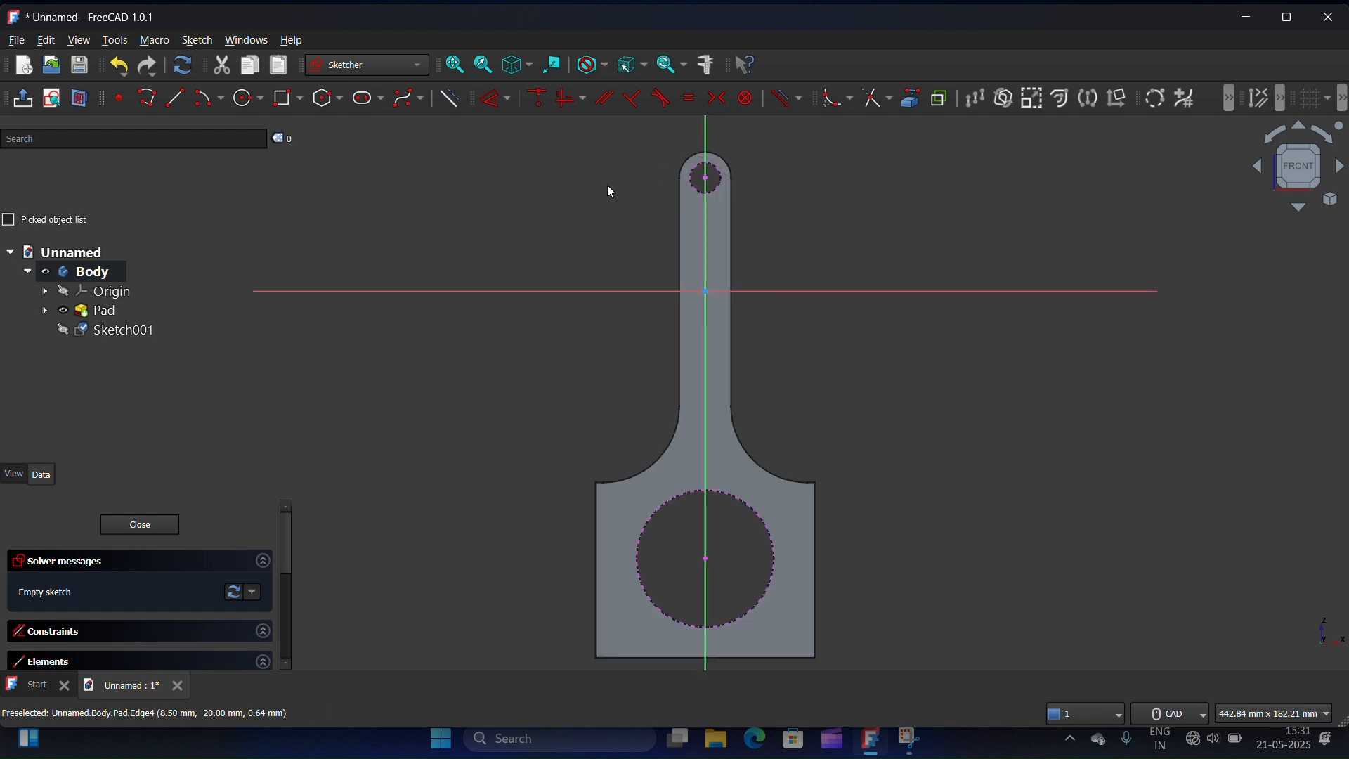
Sketch a vertical slot on the shank's centreline, about 59 mm between arc centres, with a 4 mm end radius
click(366, 99)
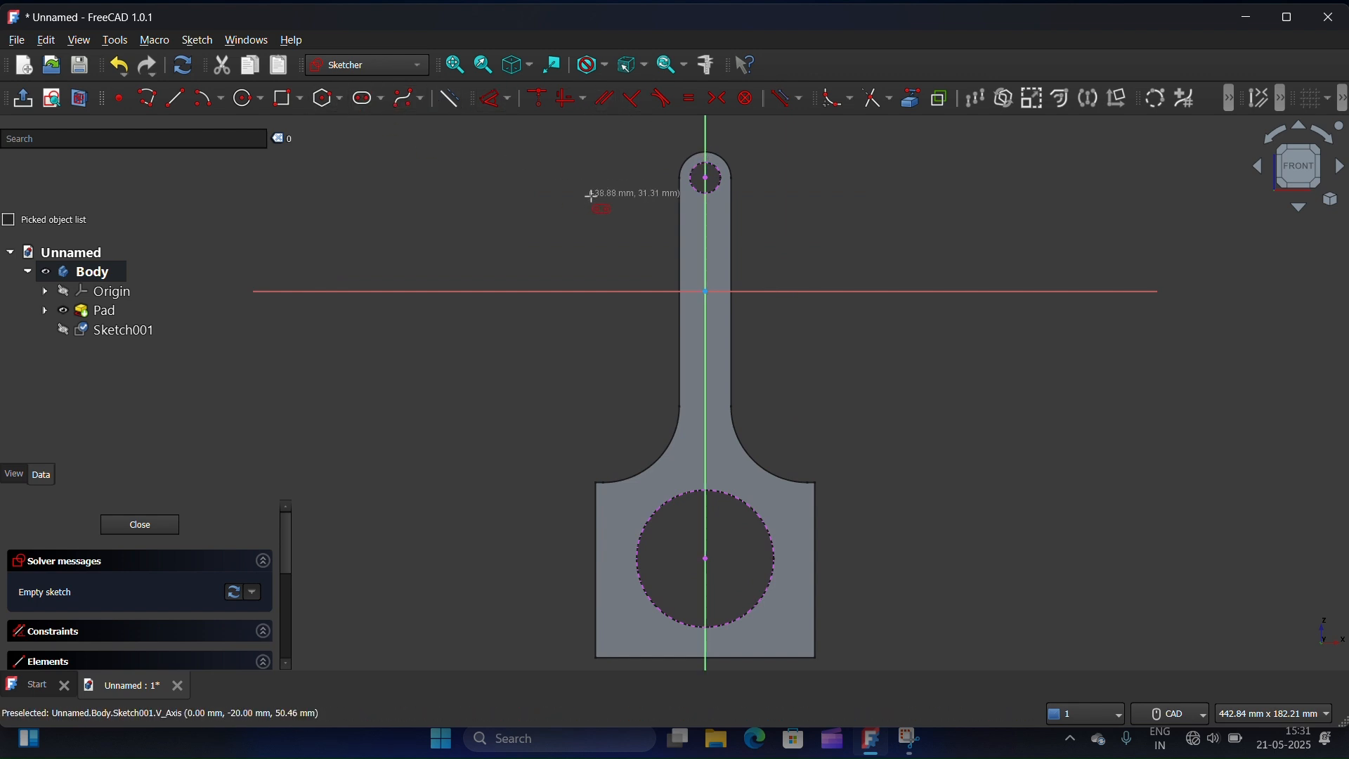
click(706, 224)
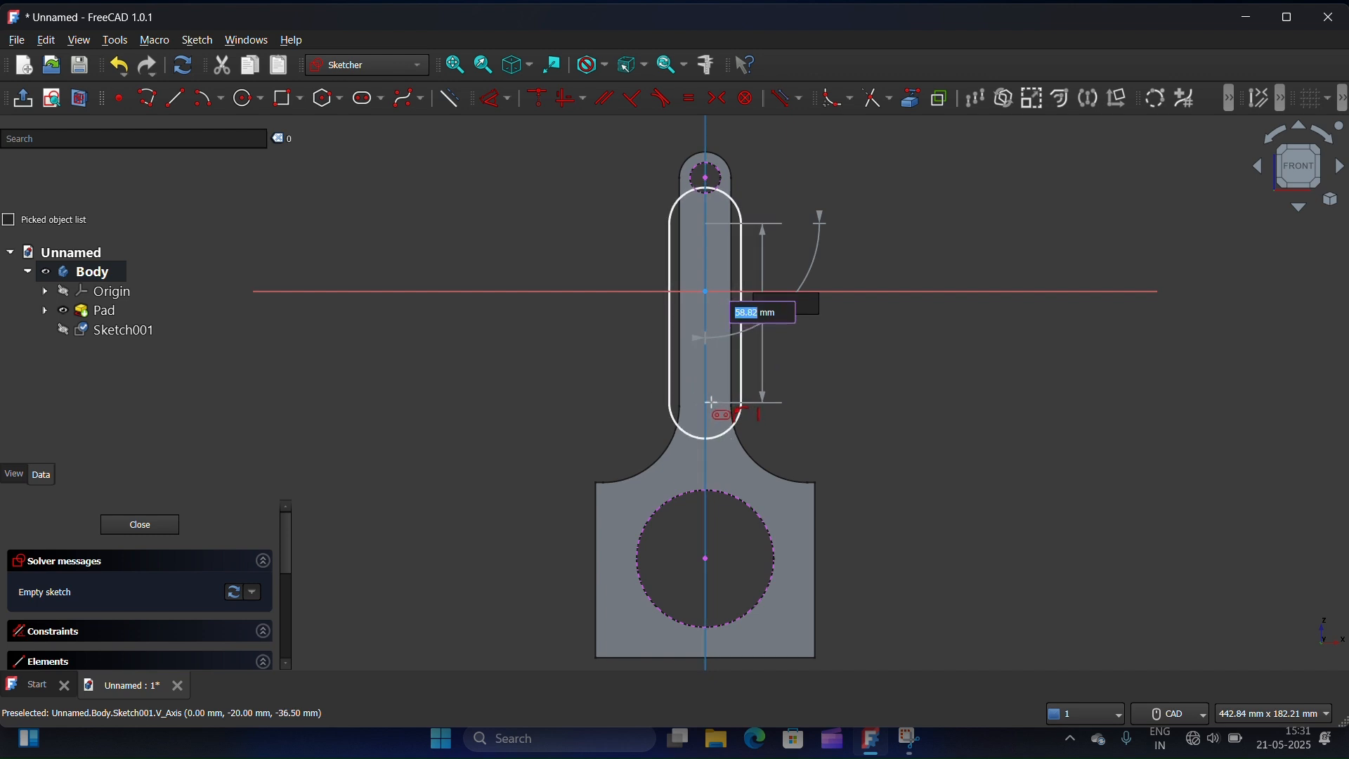
click(711, 403)
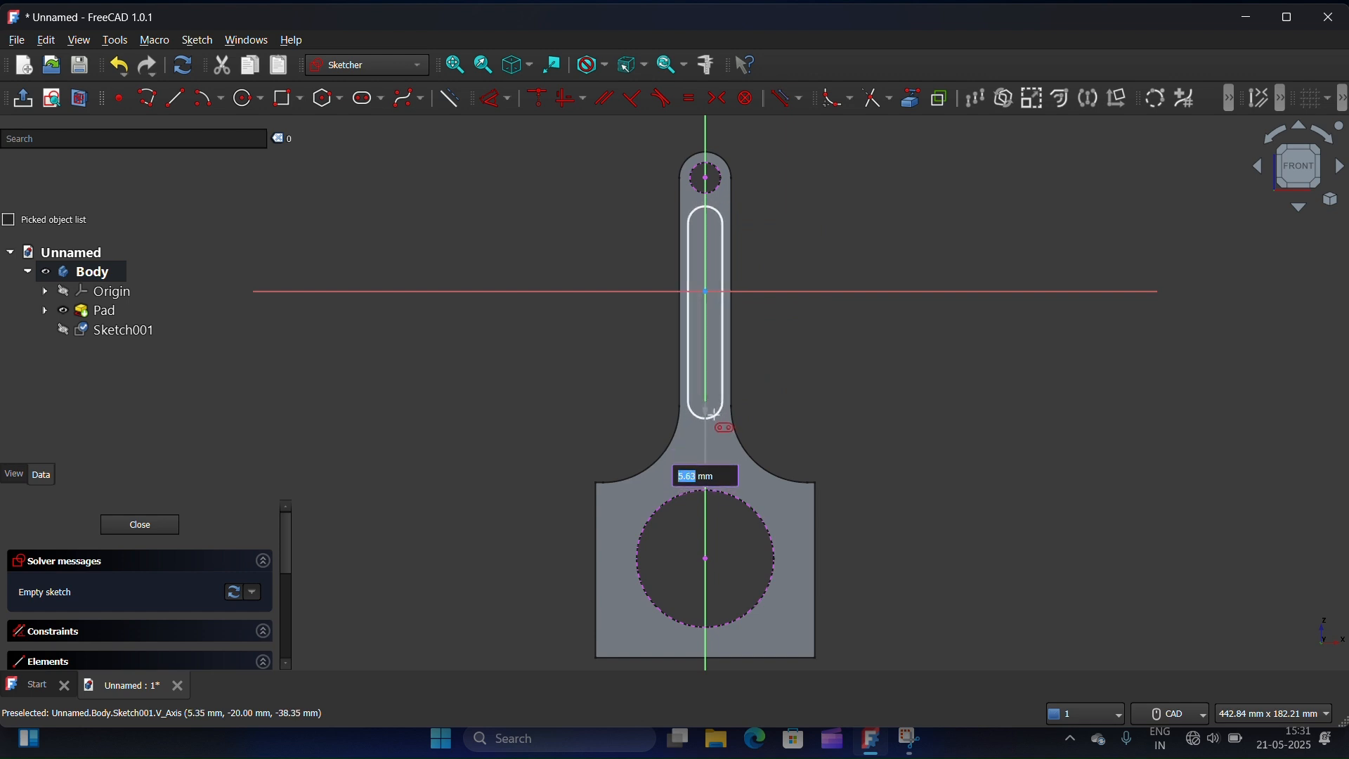
text(4)
key(Return)
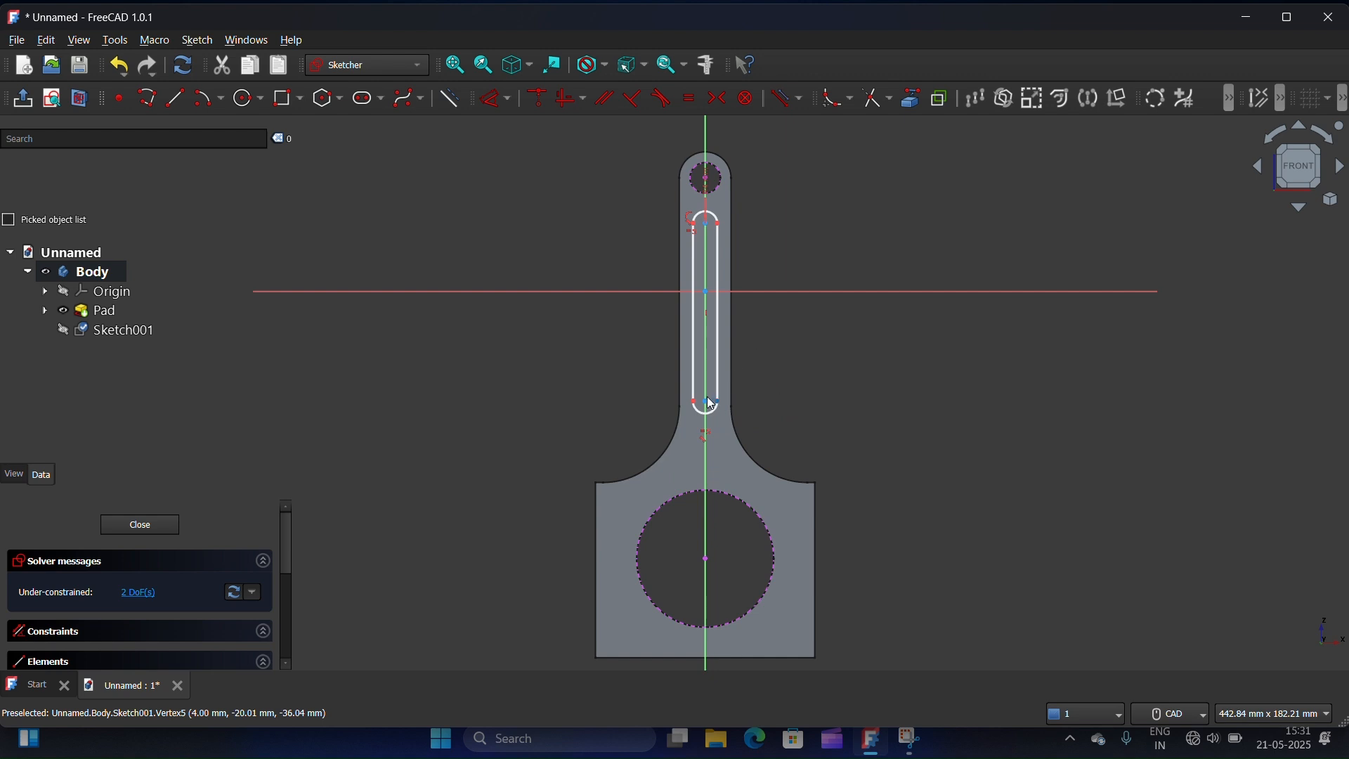
Move the slot's lower and upper ends down the shank's centreline, placing the upper arc centre about 17 mm above the origin
mouse_move(707, 407)
mouse_down()
mouse_move(705, 421)
mouse_move(702, 391)
mouse_move(692, 422)
mouse_up()
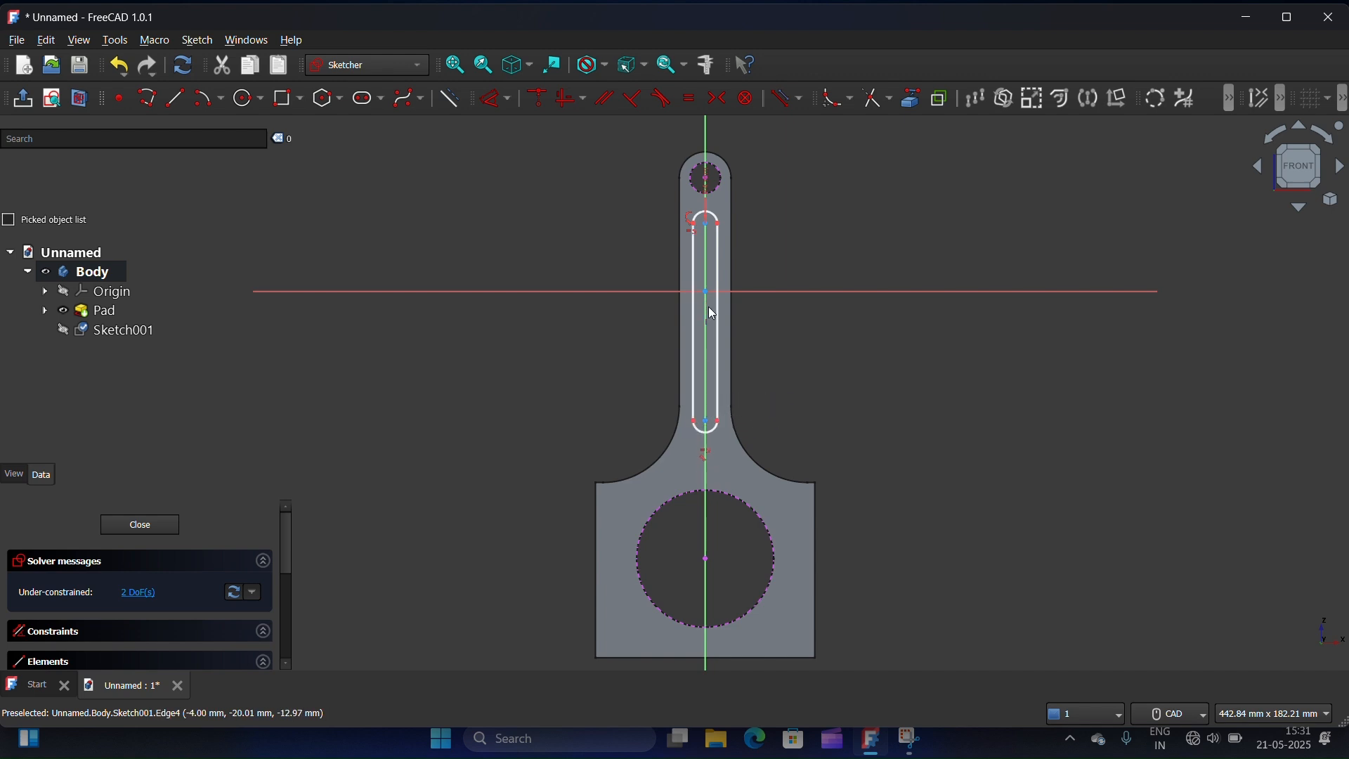
mouse_move(707, 229)
mouse_down()
mouse_move(717, 223)
mouse_move(710, 265)
mouse_move(718, 246)
mouse_up()
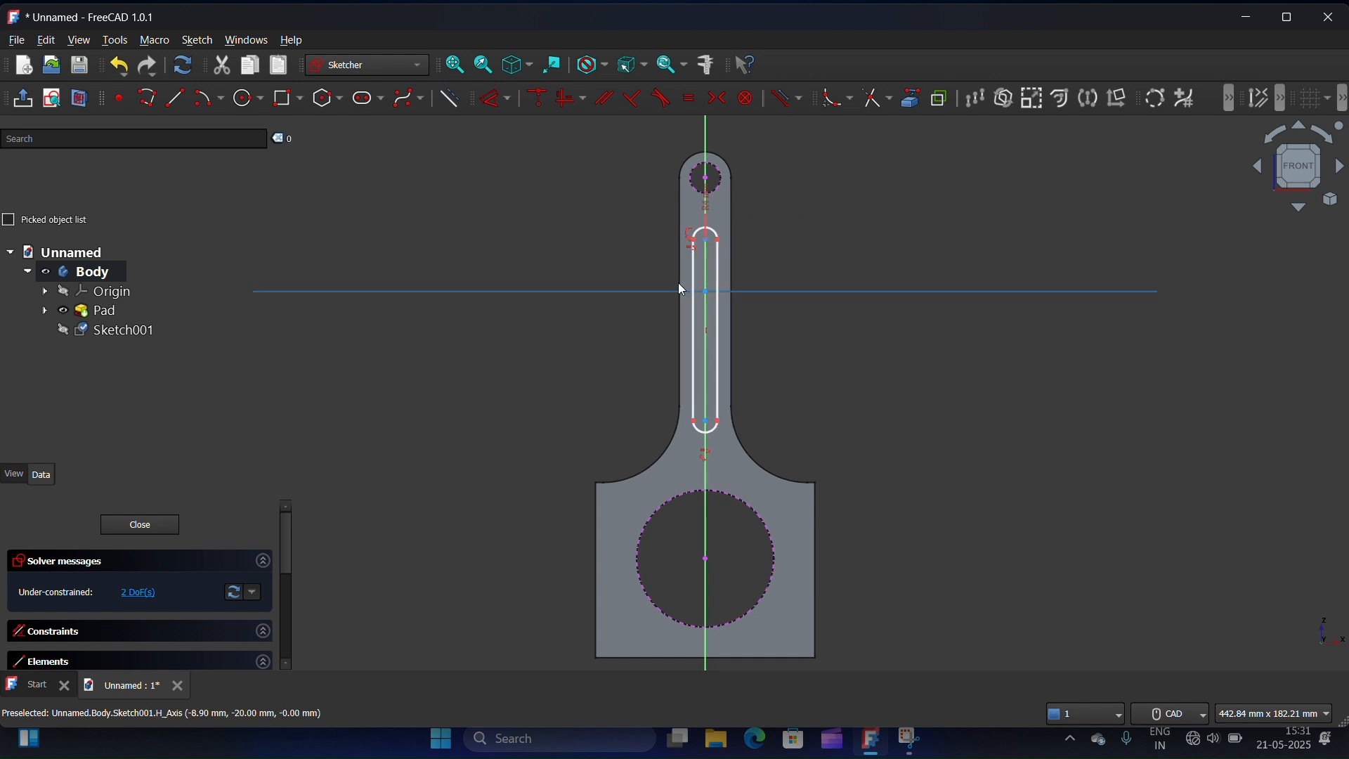
Constrain the vertical distance between the small-end hole centre and the slot's upper end to 15 mm, placing the dimension clear of the rod
click(711, 184)
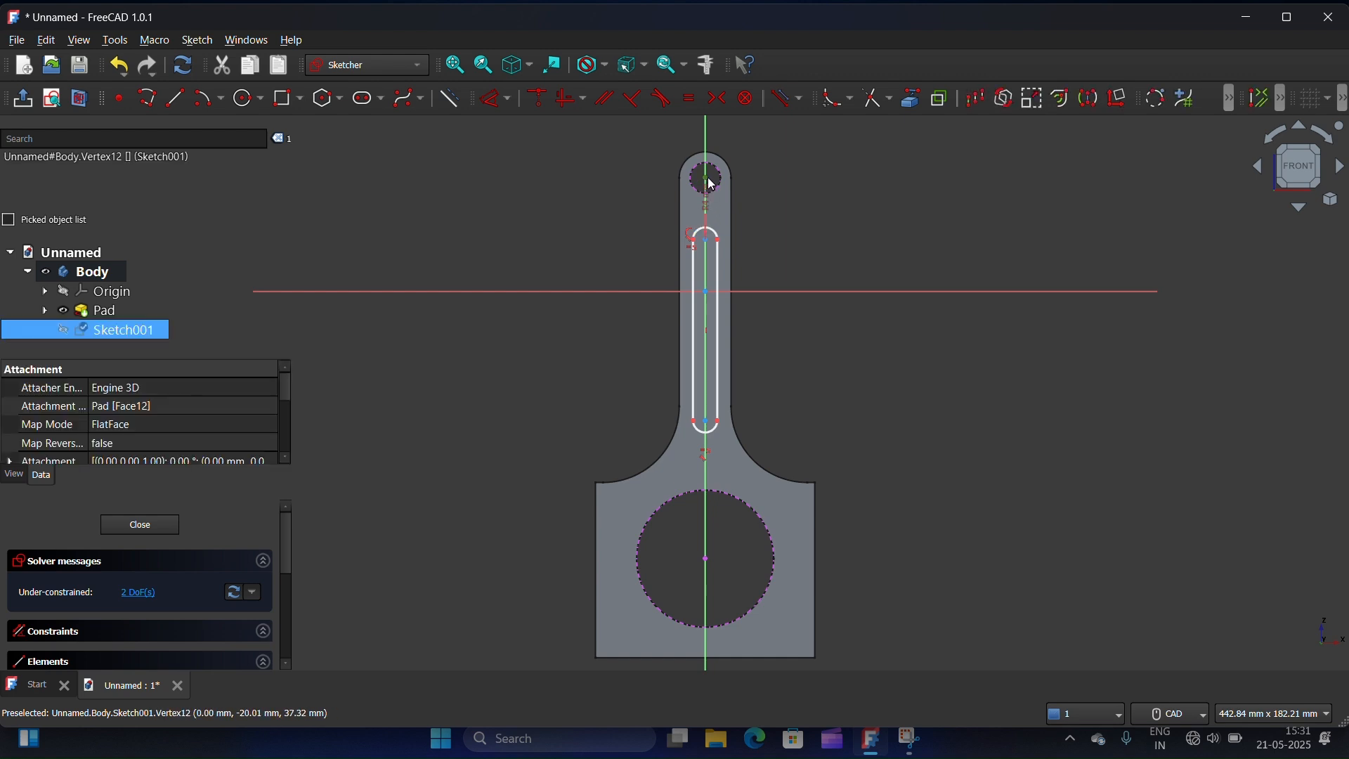
click(707, 241)
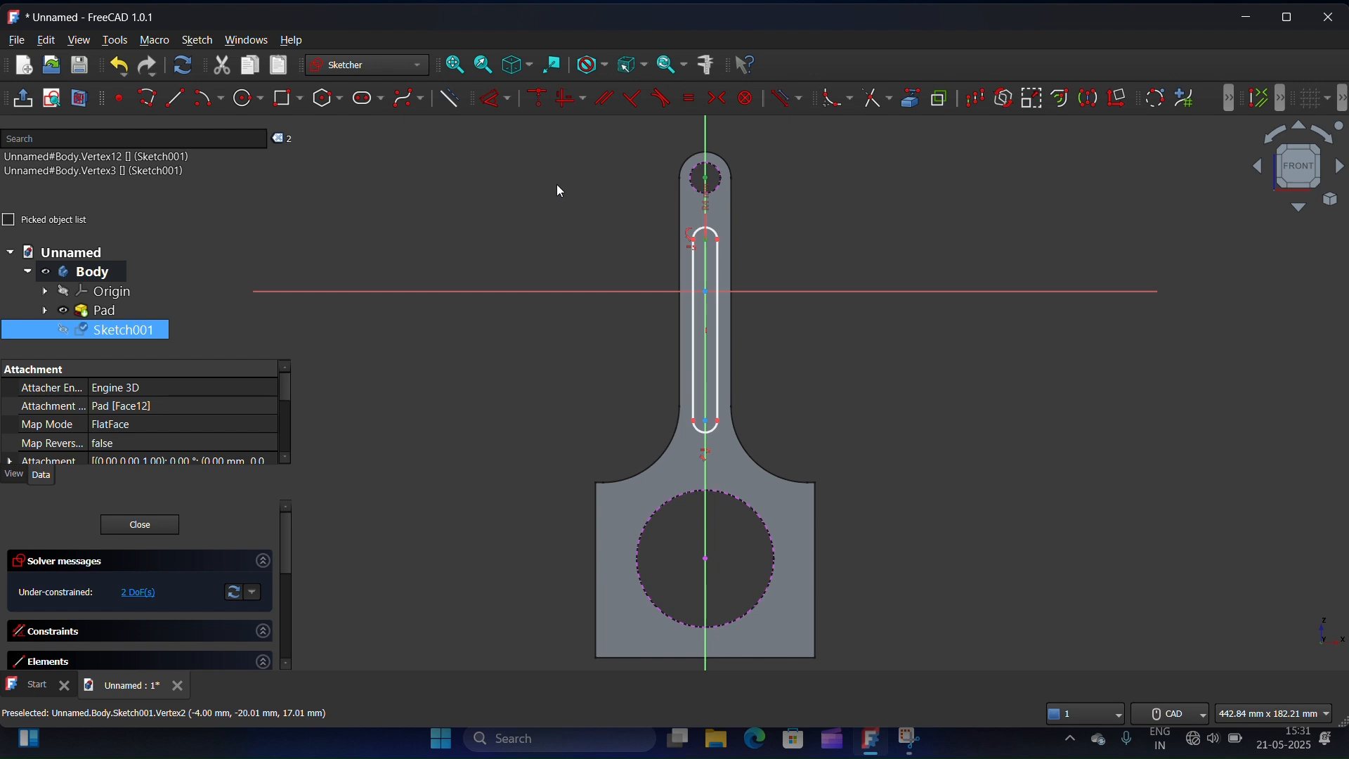
click(507, 99)
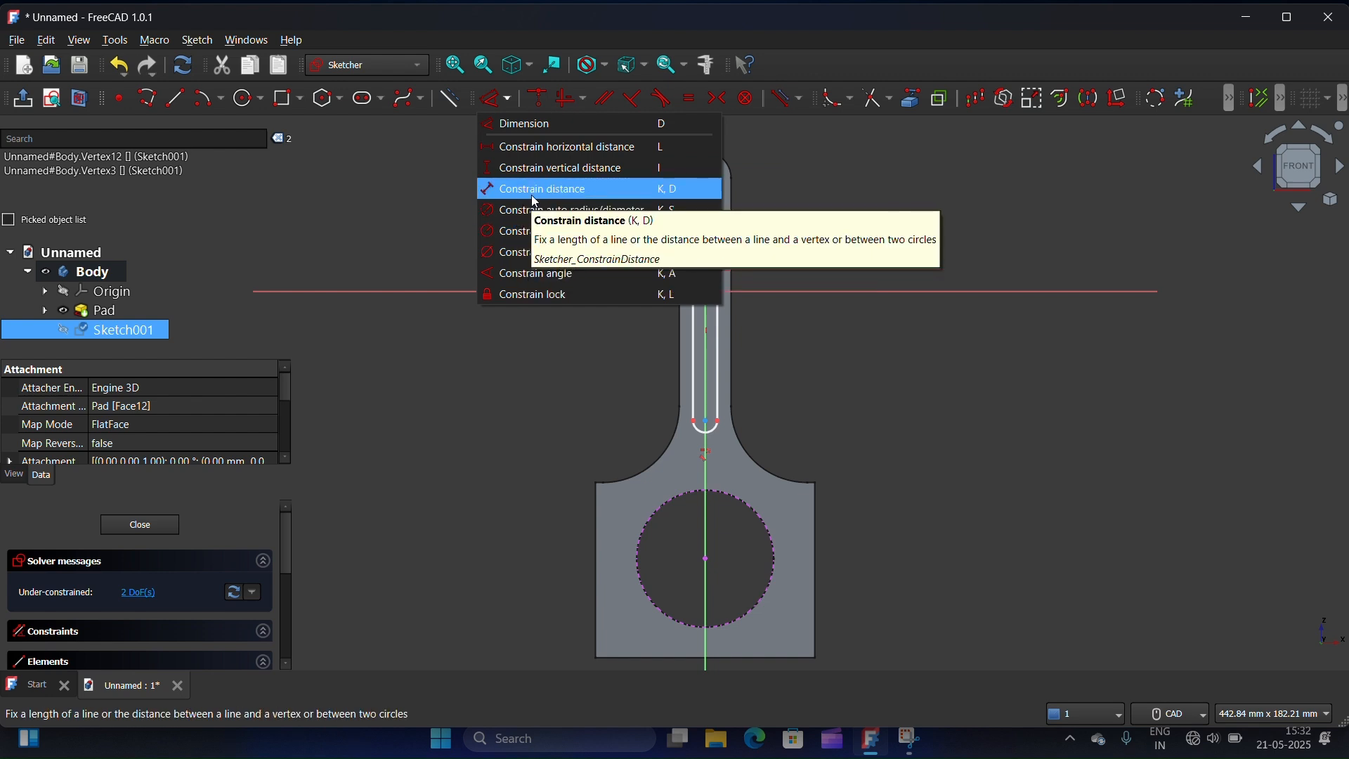
click(542, 172)
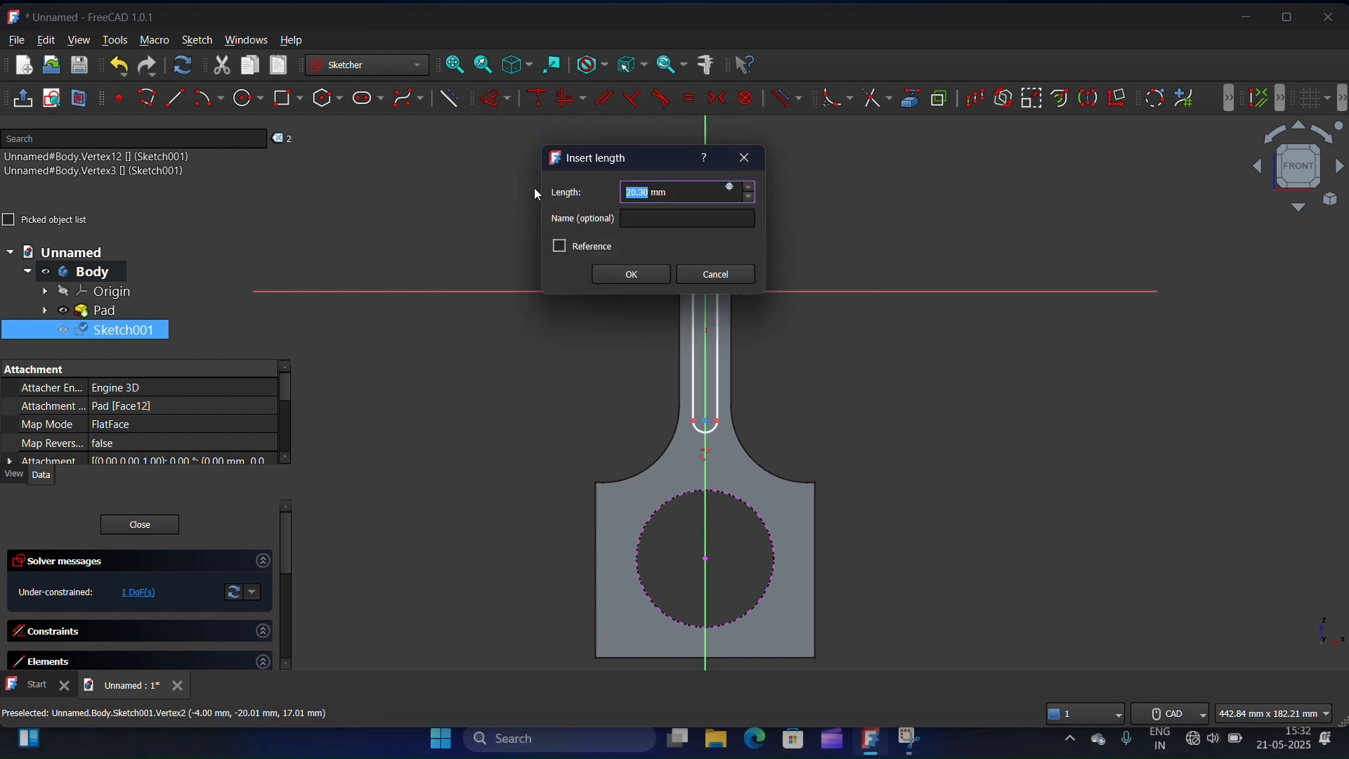
text(15)
click(615, 276)
drag(666, 199, 518, 197)
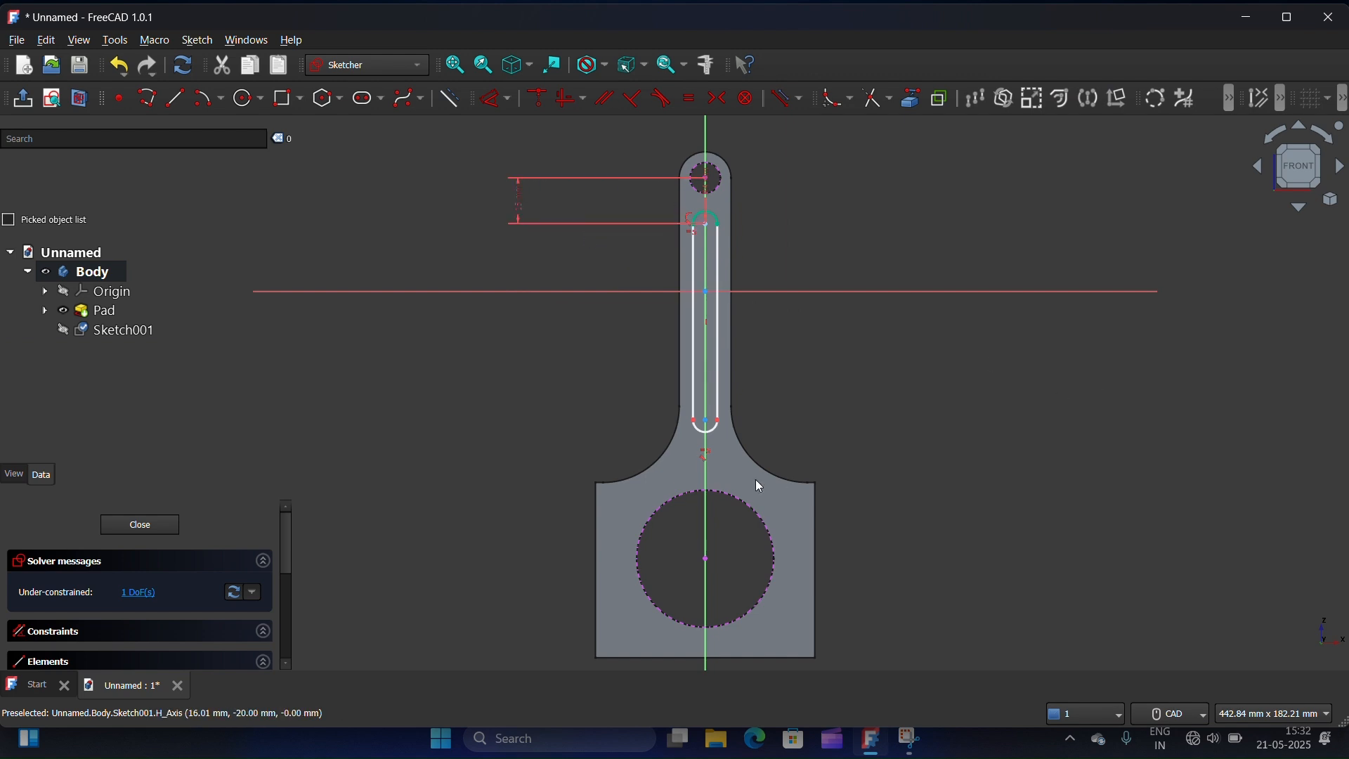
Constrain the vertical distance between the slot's lower end and the big-end hole centre to 37 mm
click(708, 421)
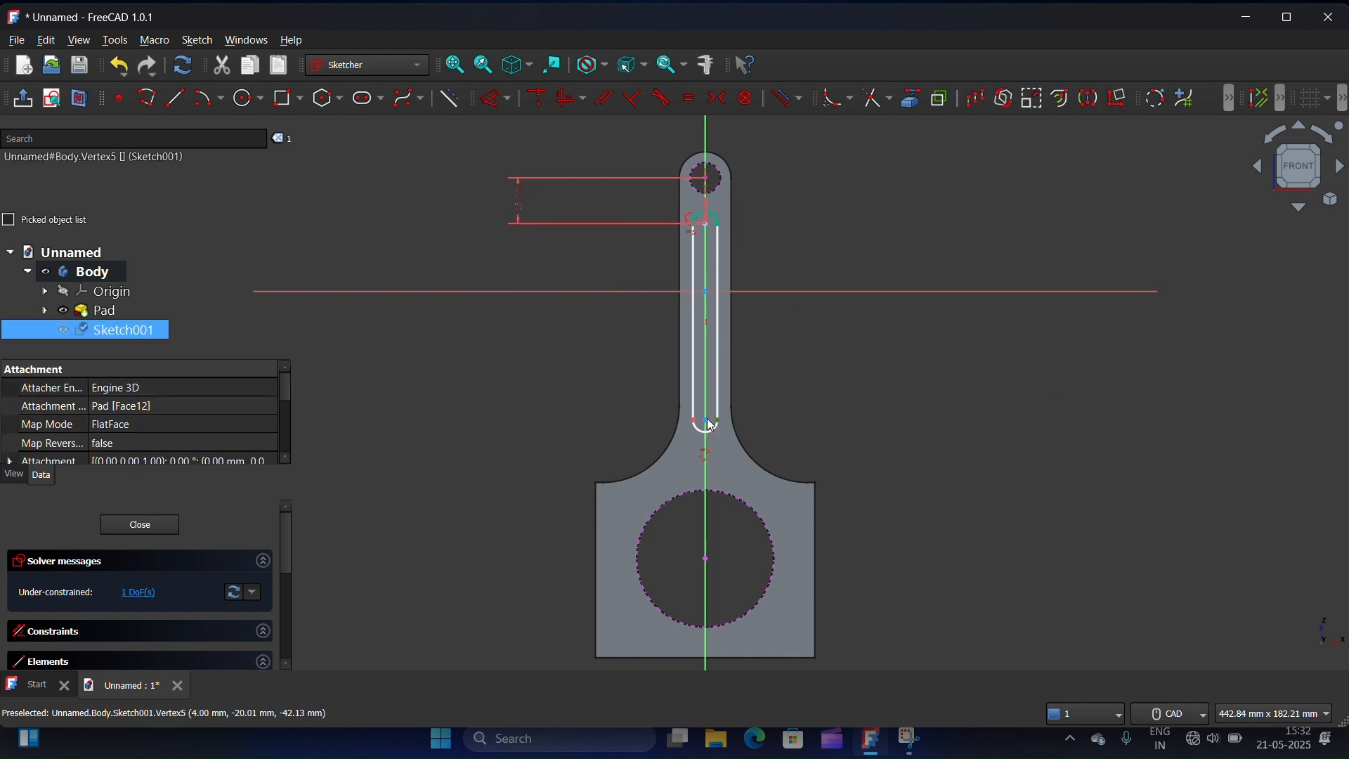
click(705, 557)
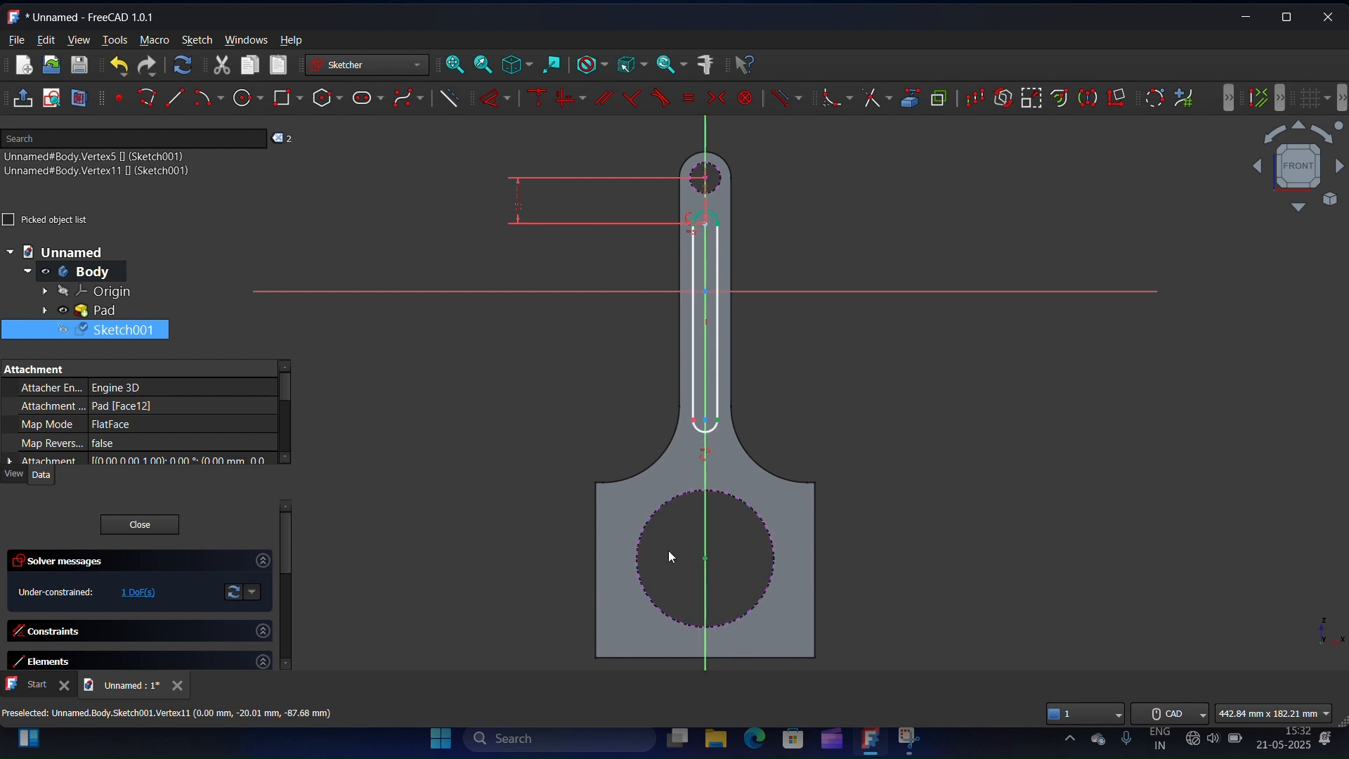
click(510, 99)
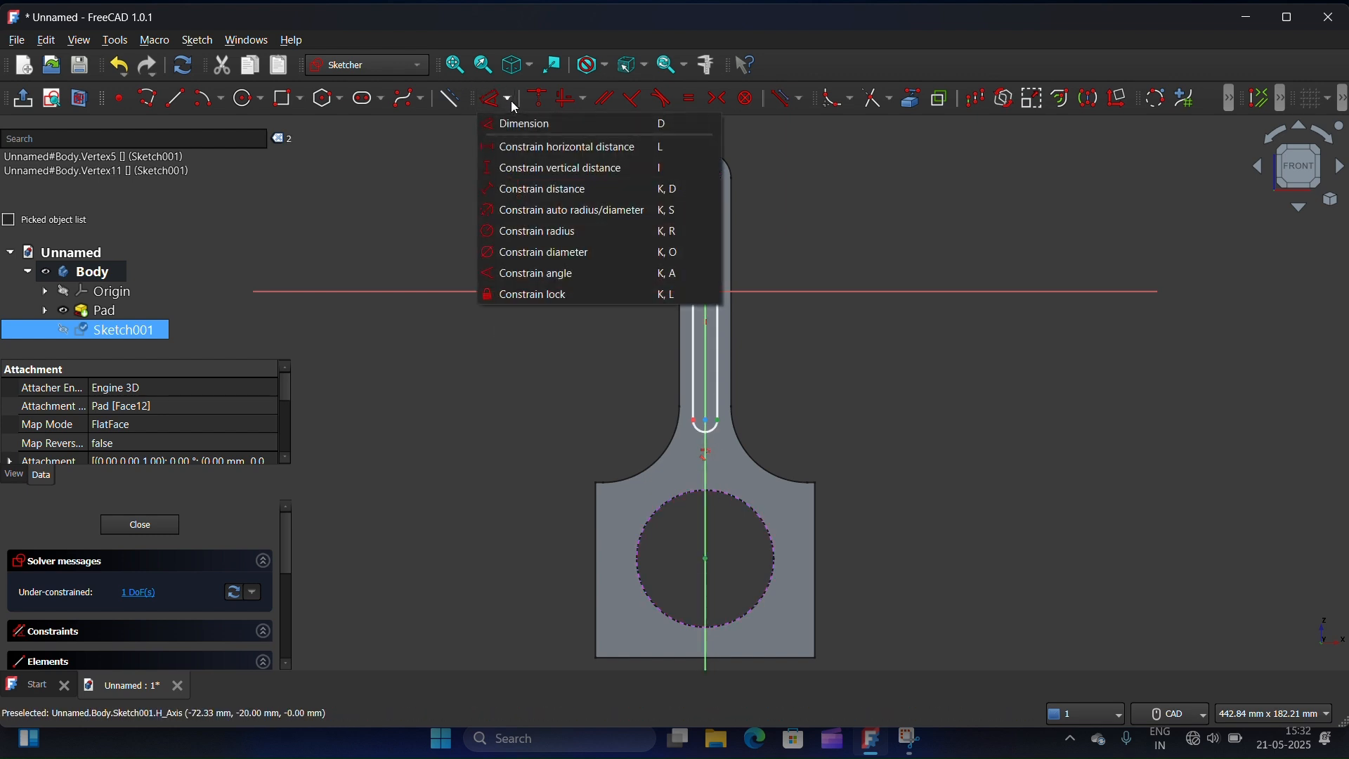
click(508, 170)
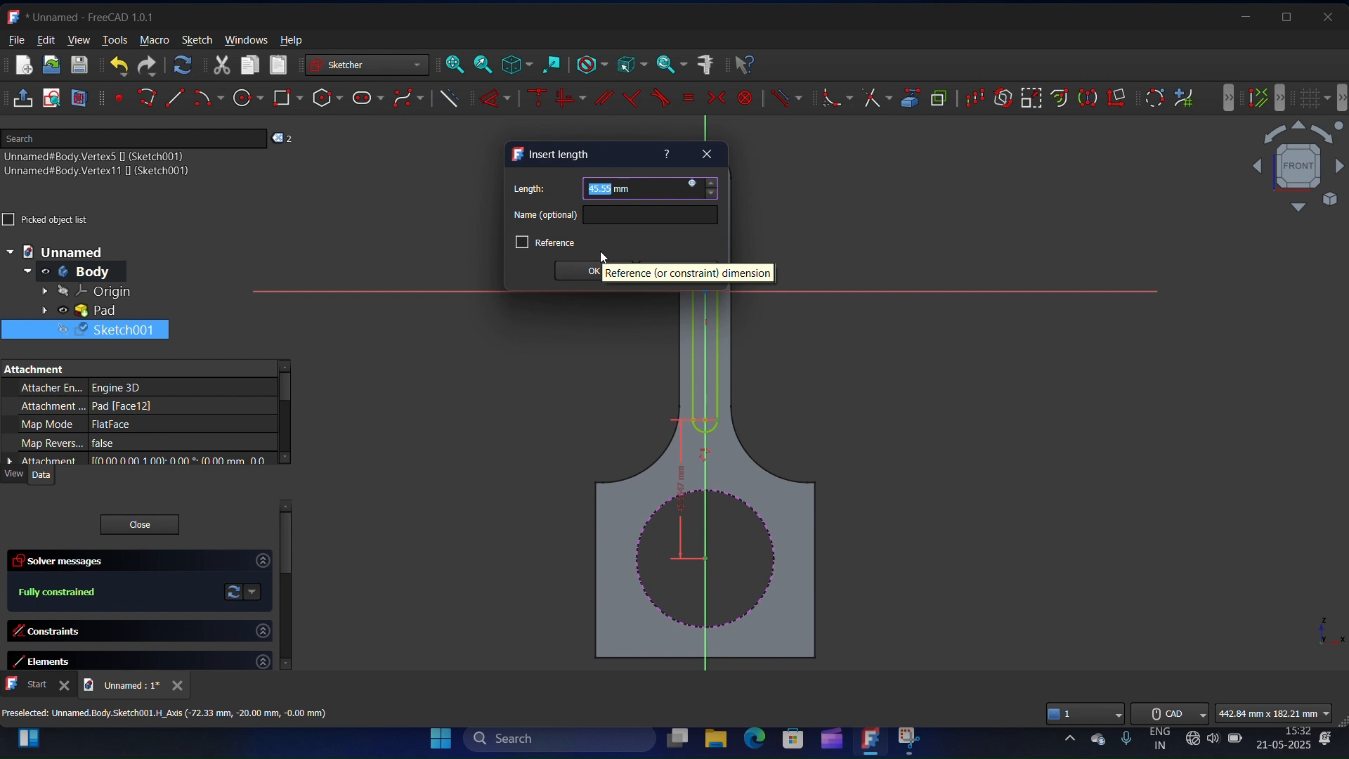
text(37)
click(603, 274)
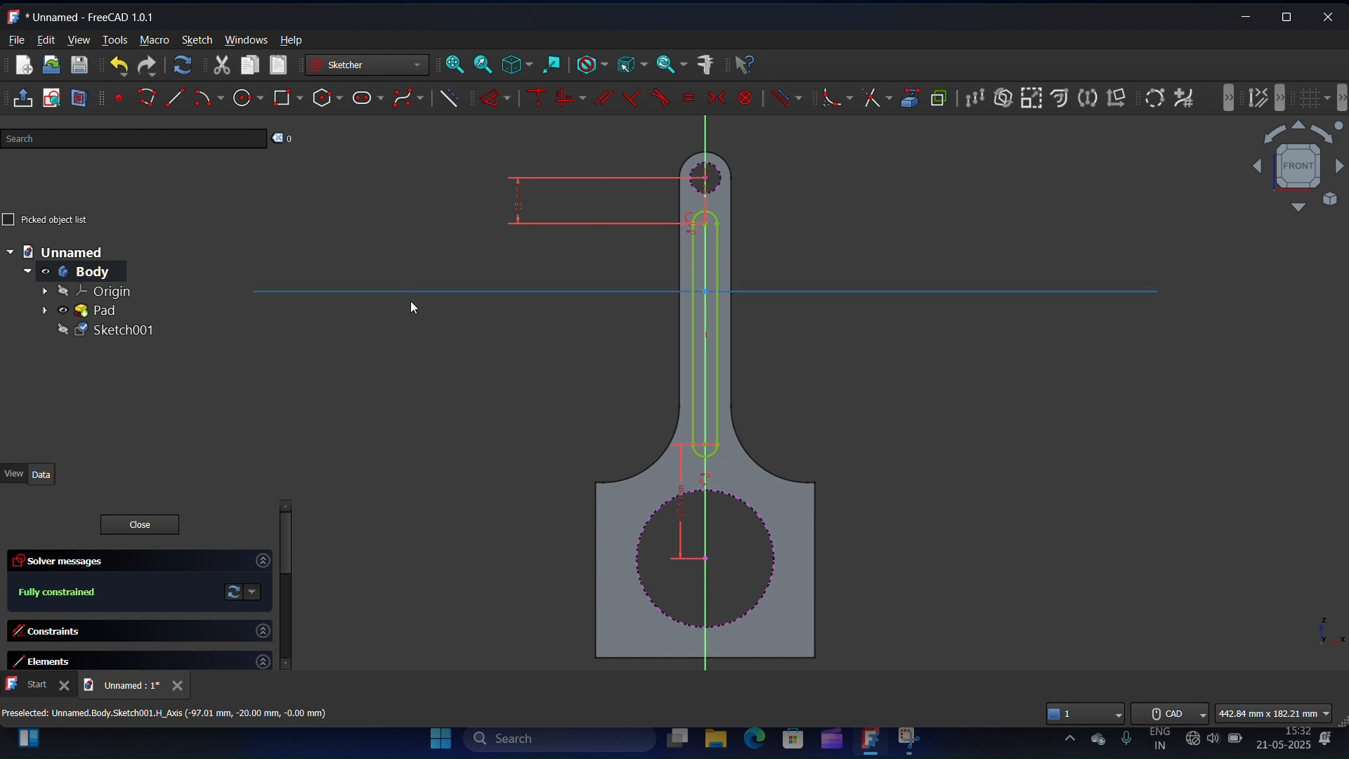
Close the slot sketch and pocket it 7 mm deep into the rod's front face
scroll(656, 353, down, 1)
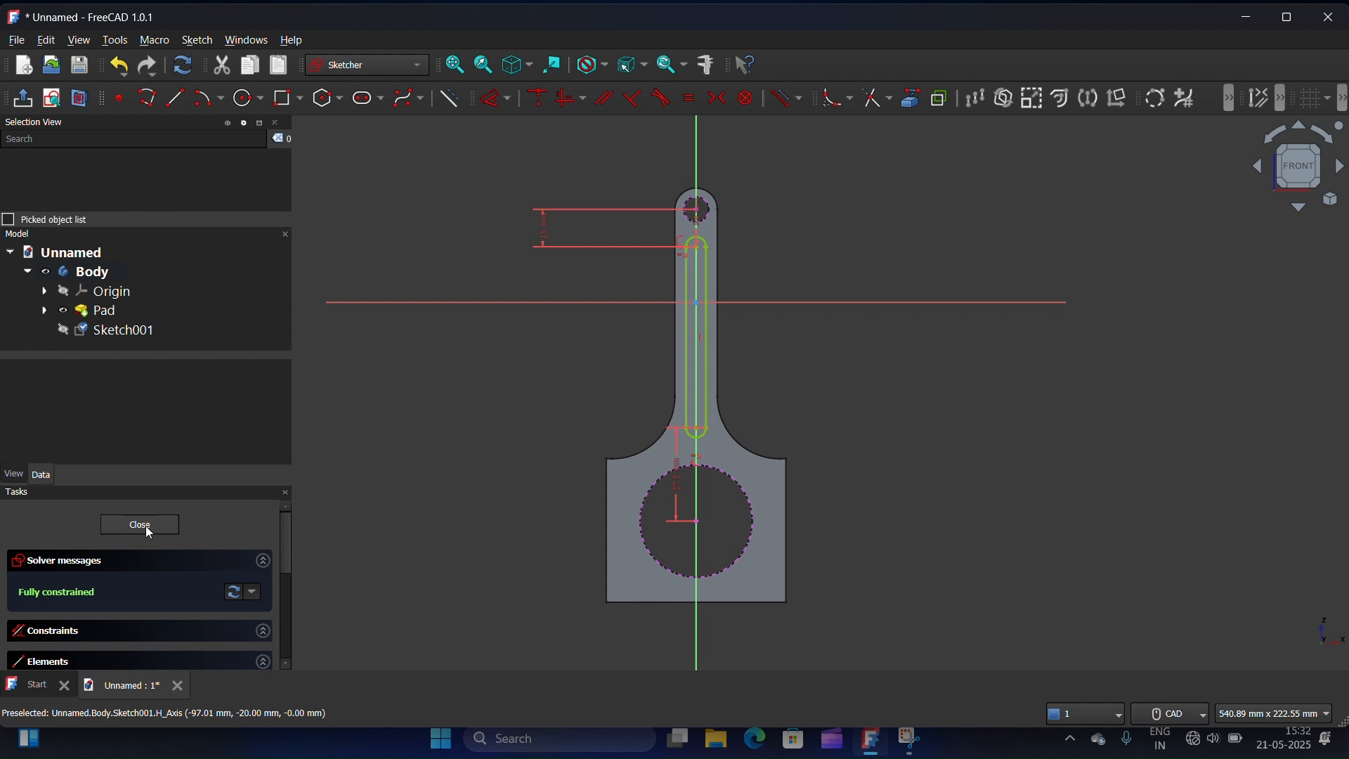
click(147, 525)
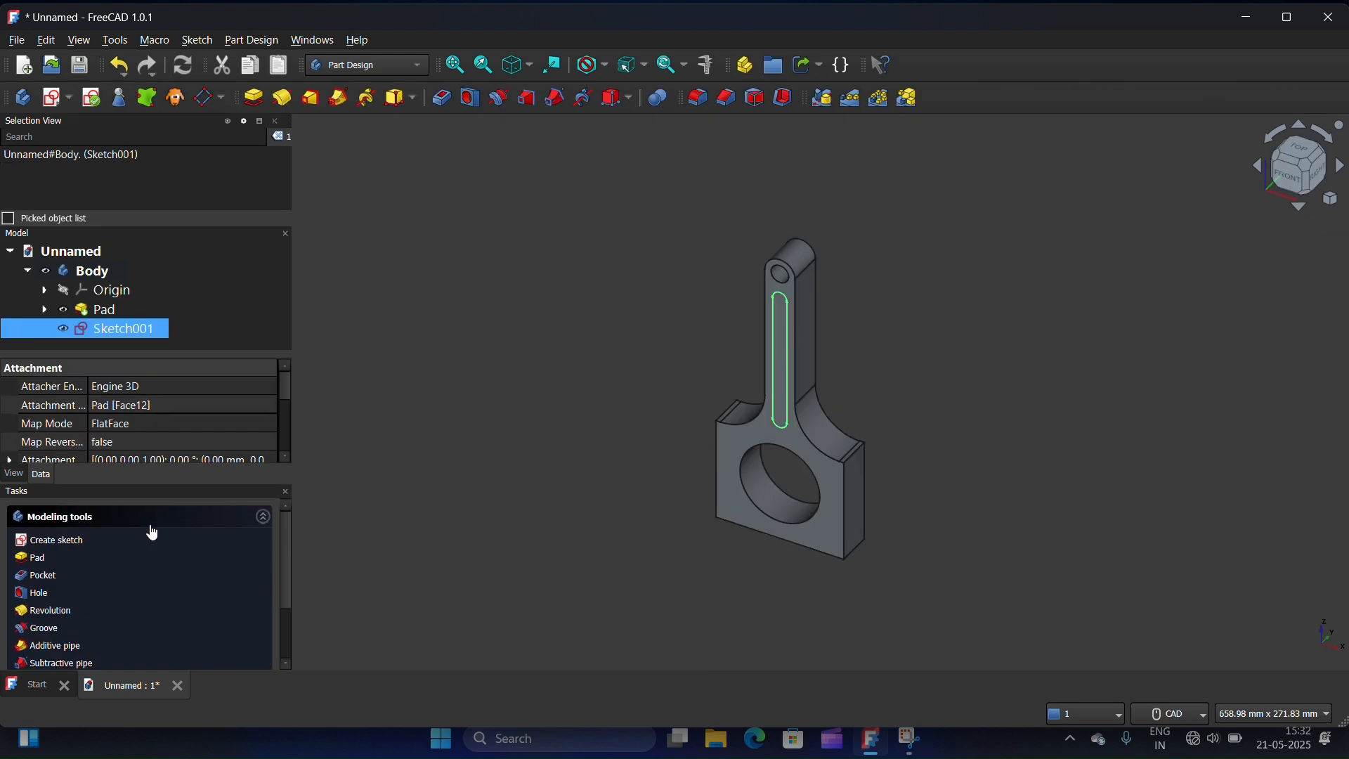
click(444, 100)
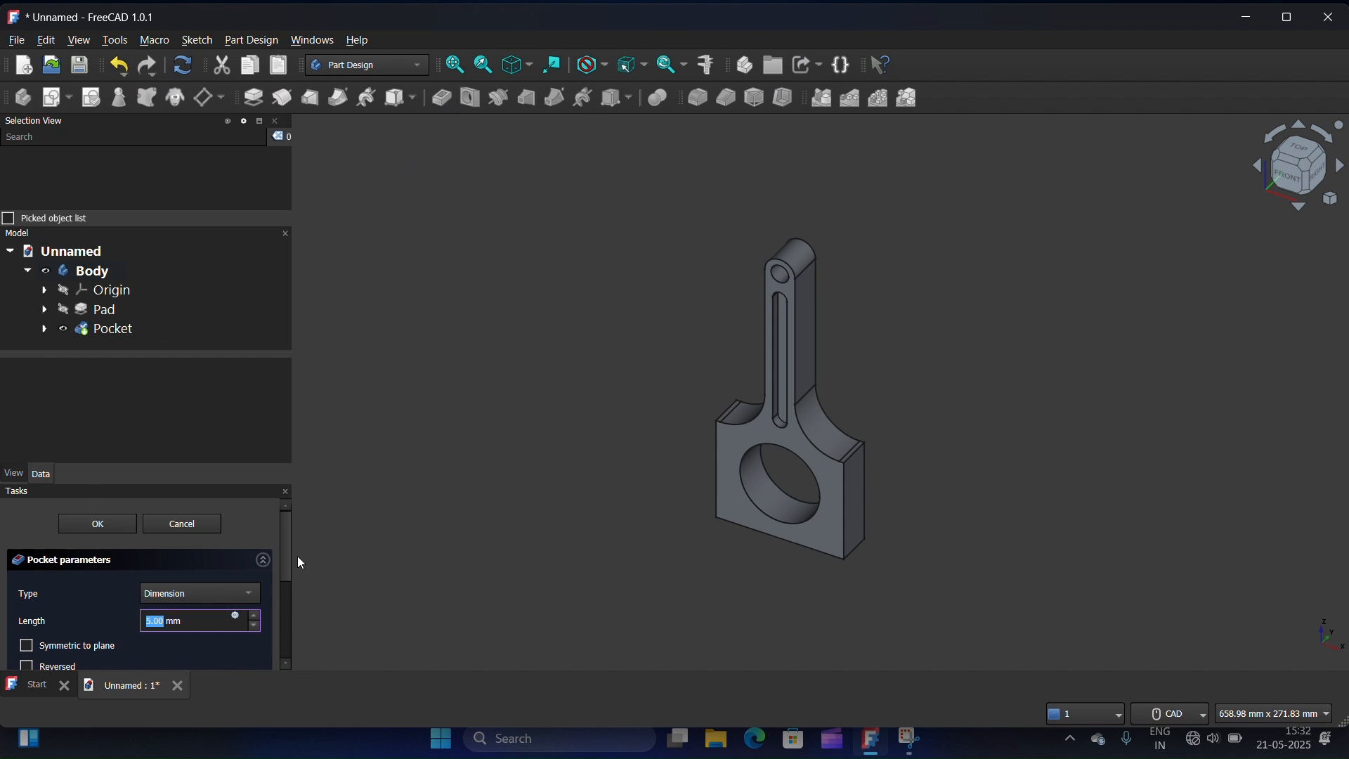
click(257, 616)
click(259, 616)
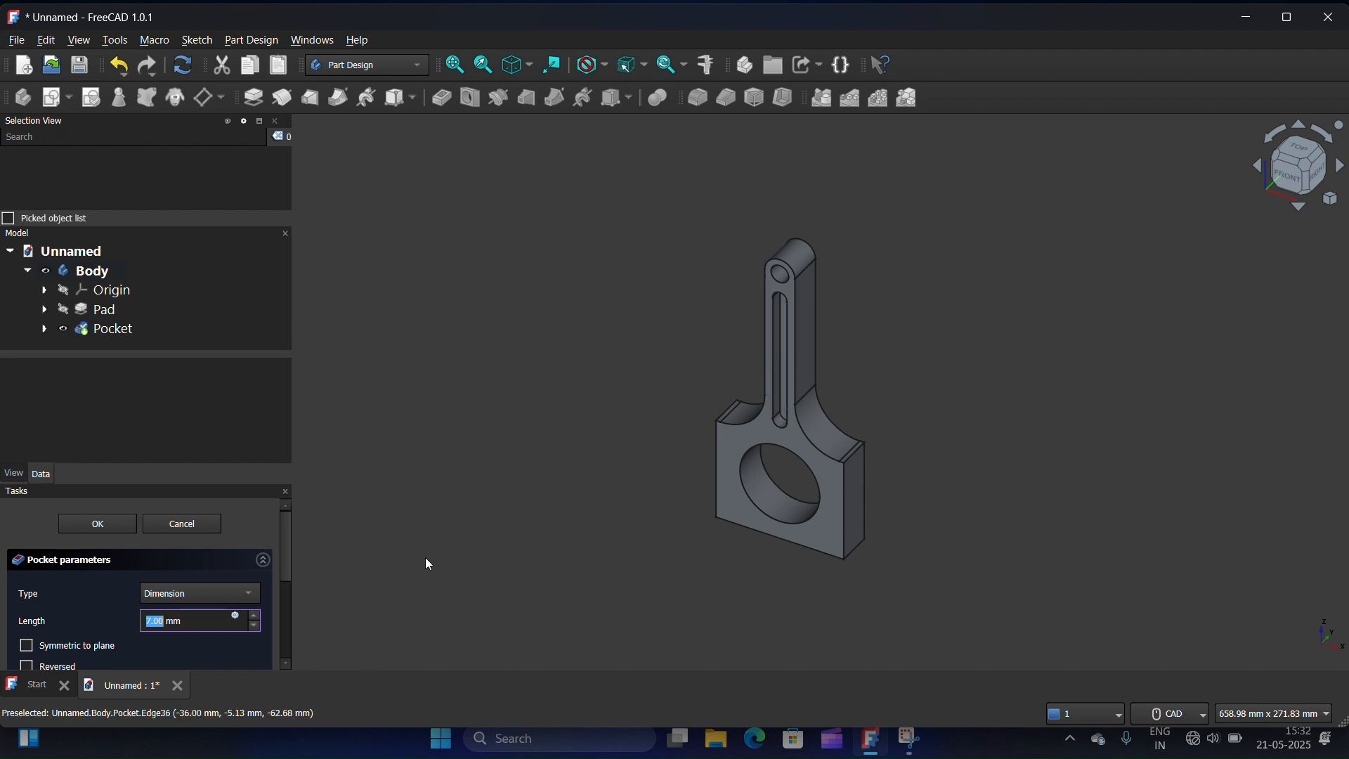
click(106, 524)
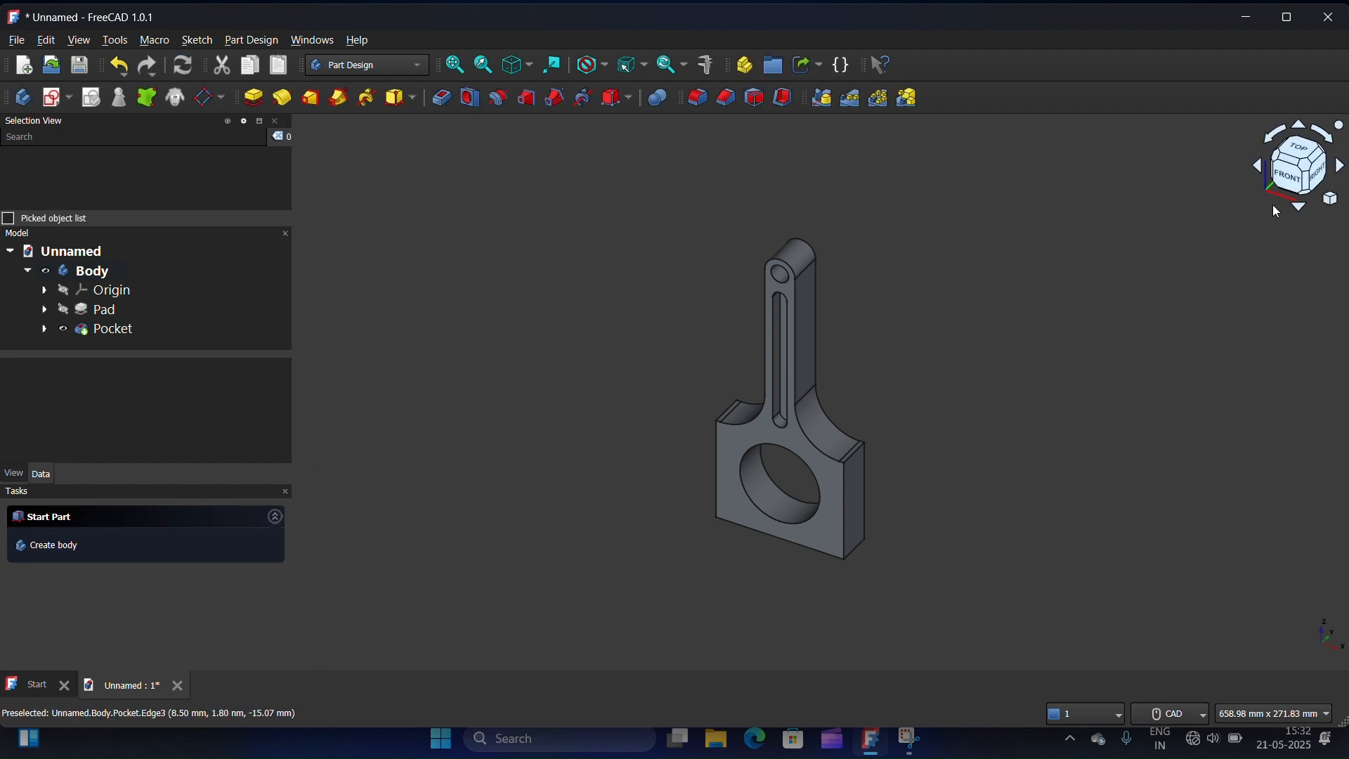
Start a new sketch on the rod's flat rear face, viewed upright with the small end uppermost
click(1261, 170)
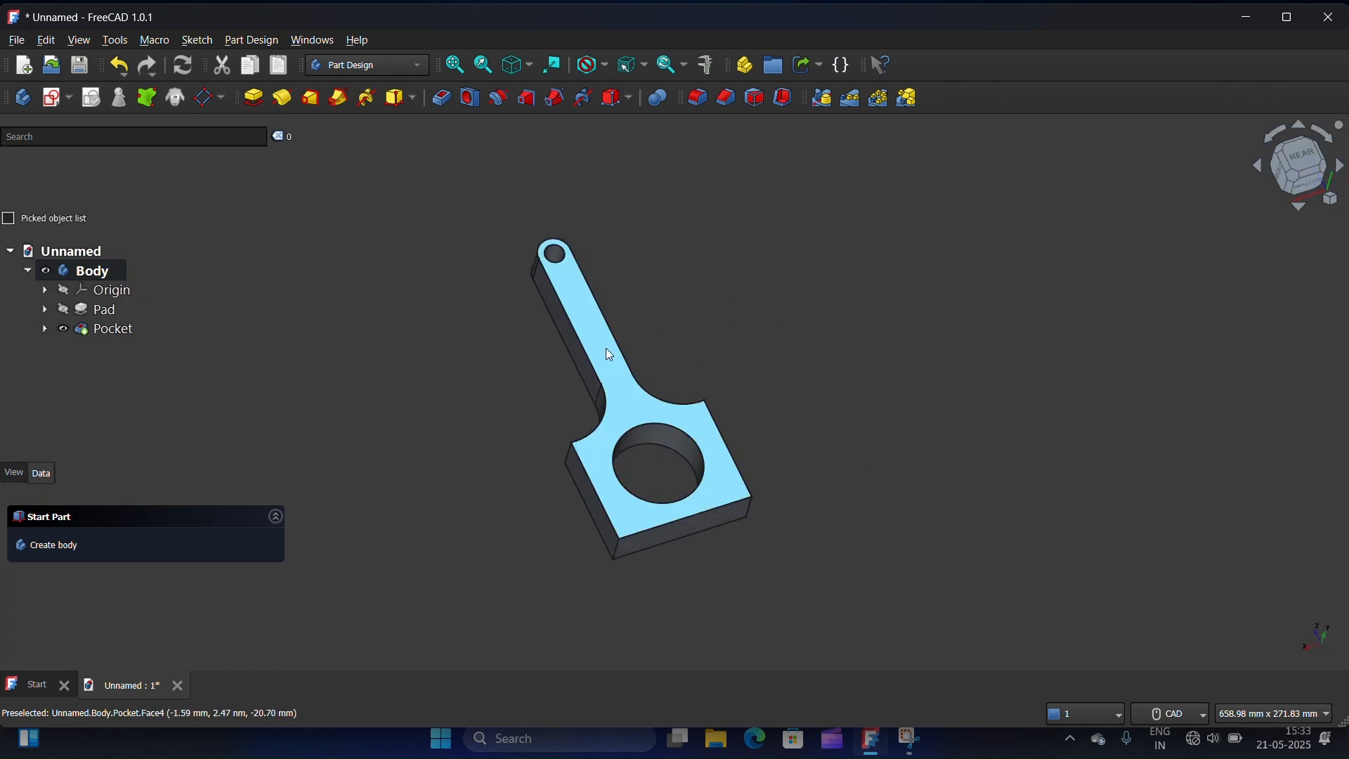
click(610, 355)
click(49, 99)
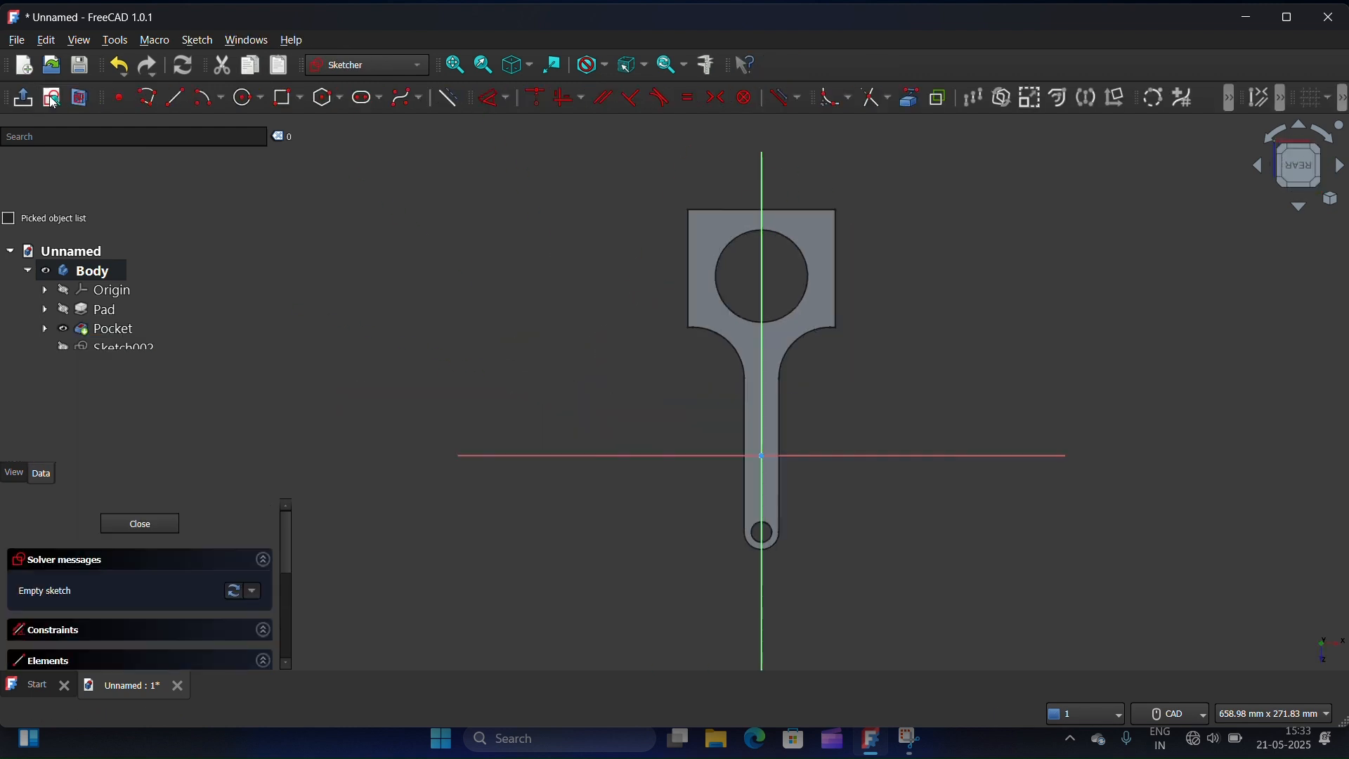
click(1281, 144)
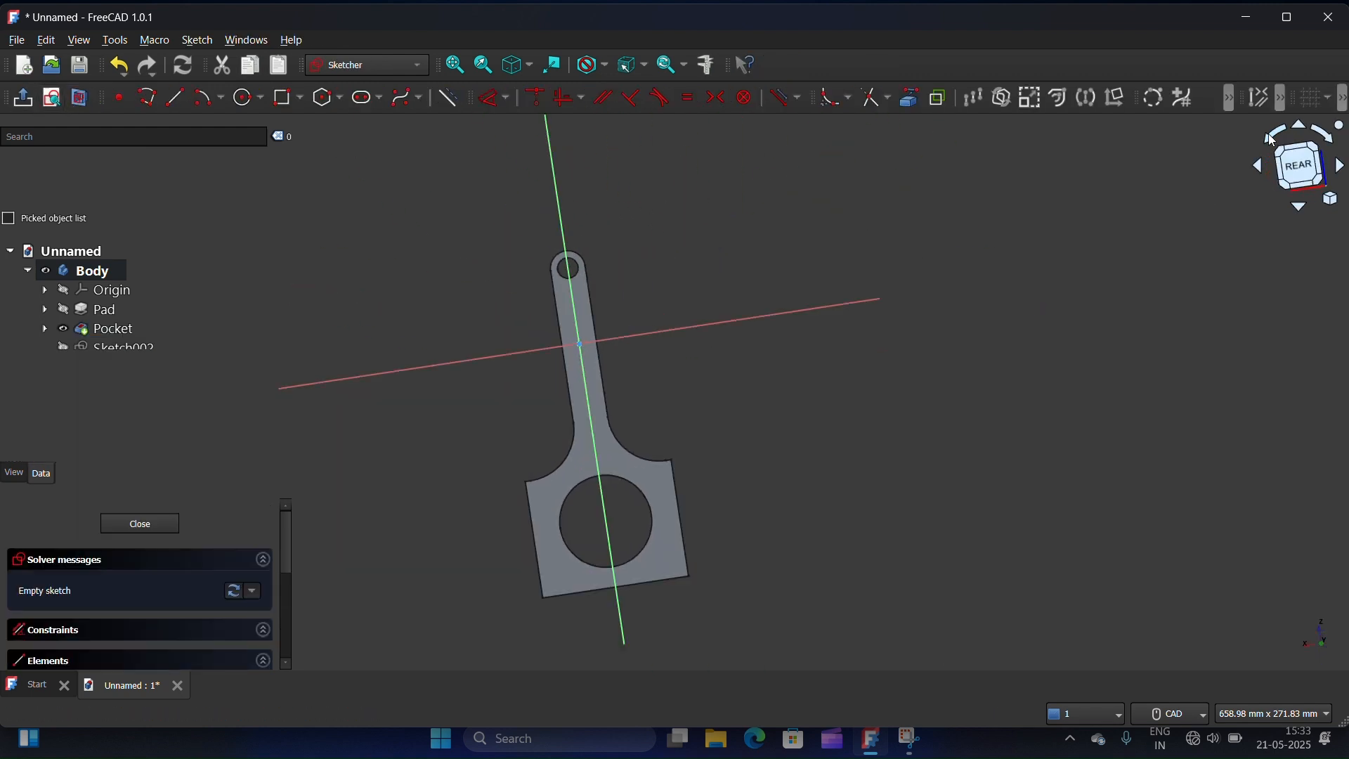
click(1300, 167)
scroll(960, 291, down, 2)
scroll(738, 274, up, 3)
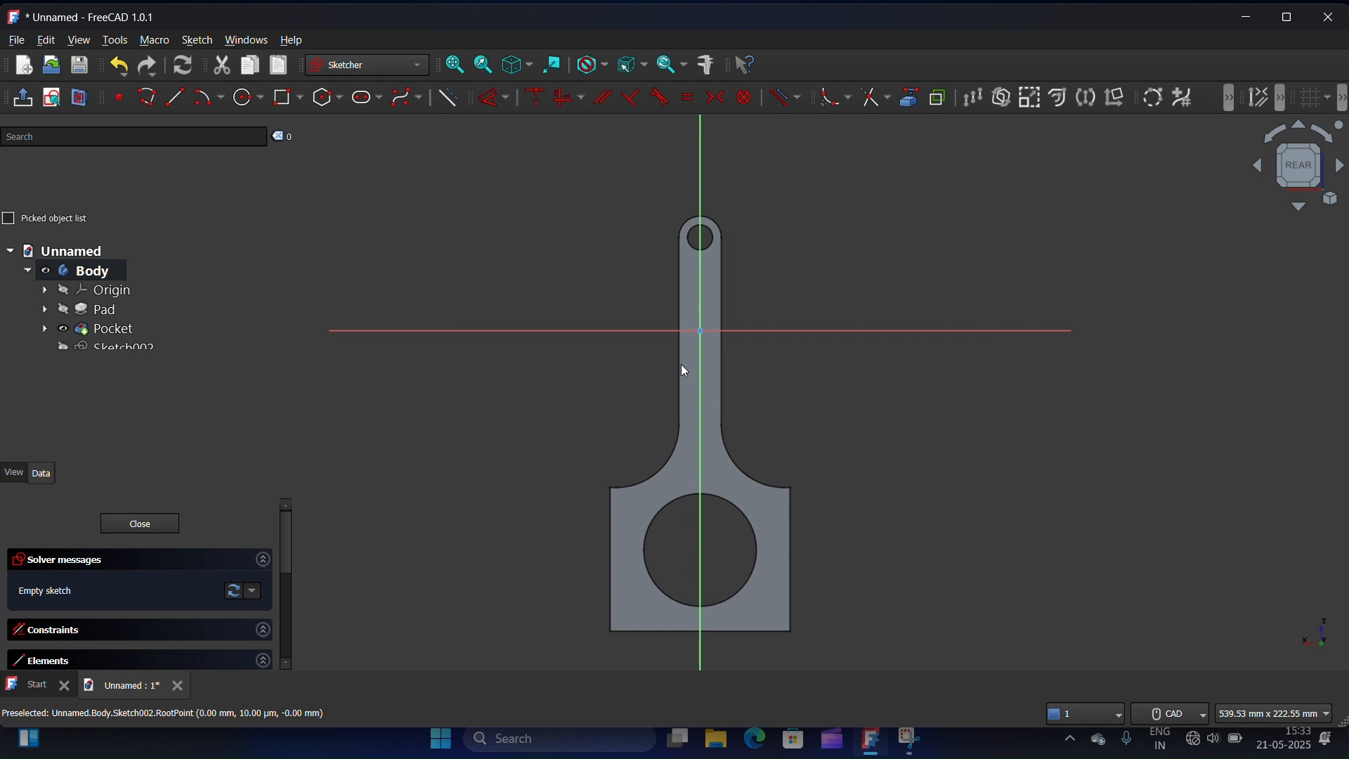
Project the circular edges of the small-end and big-end holes into the rear-face sketch as external geometry
click(913, 104)
click(710, 246)
click(728, 506)
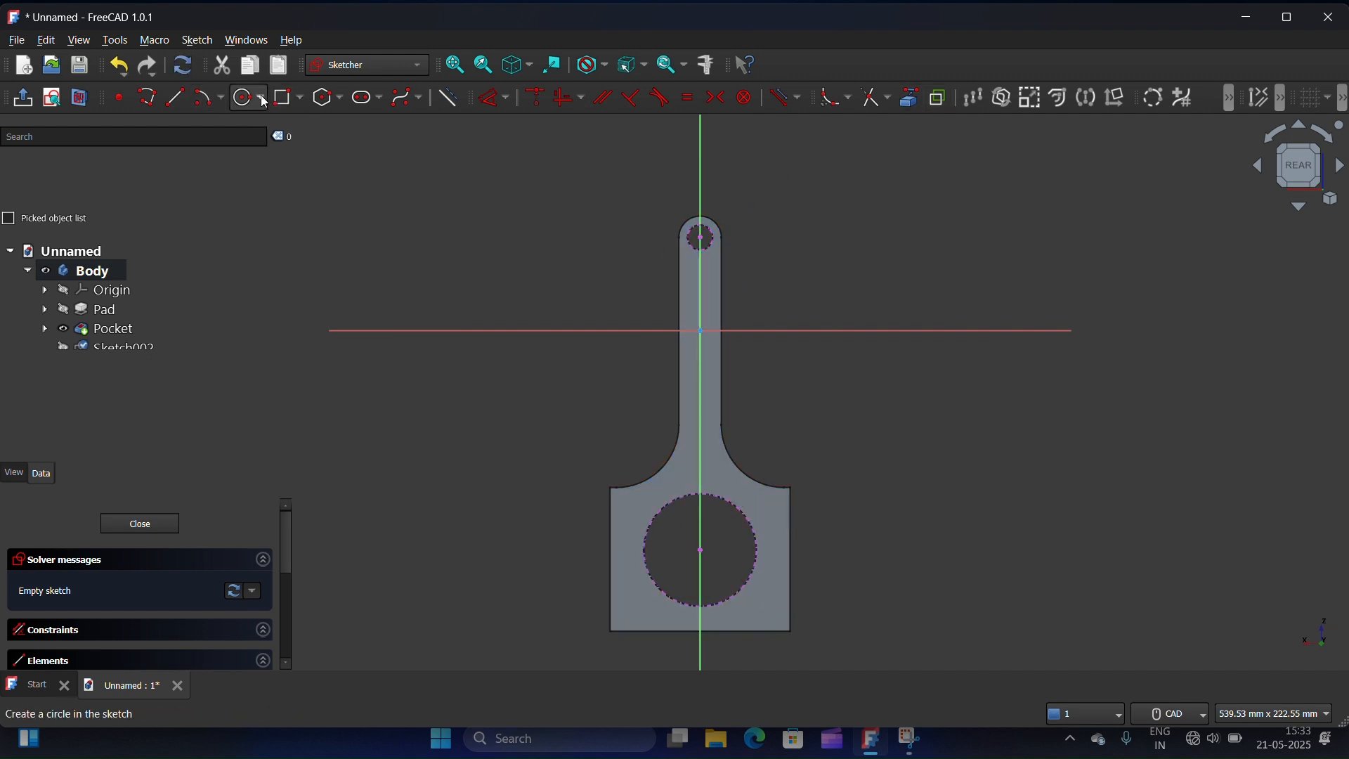
Sketch a vertical slot with a 4 mm end radius on the shank's centreline, its lower end about 46 mm above the big-end hole centre
click(366, 98)
click(700, 279)
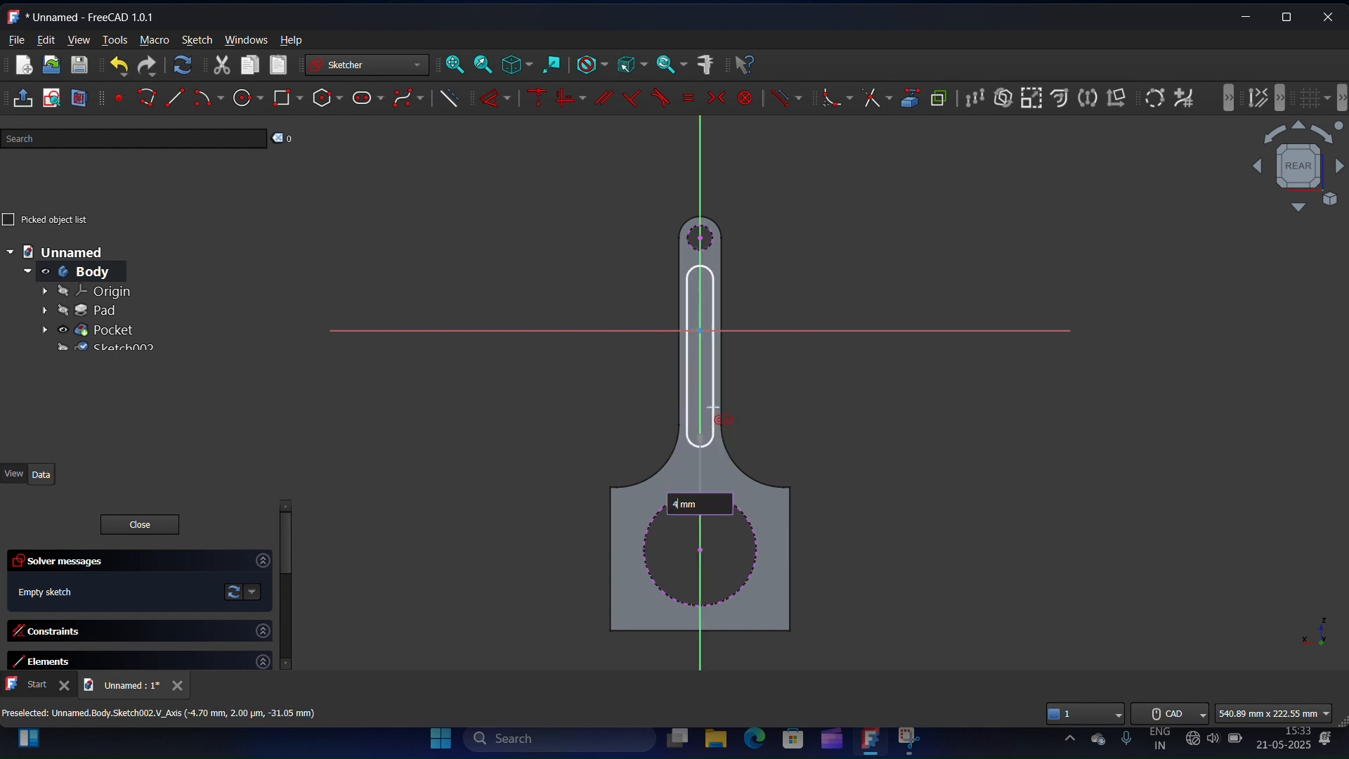
click(714, 414)
Constrain the vertical distance between the small-end hole centre and the rear slot's upper end to 15 mm
click(704, 241)
click(700, 279)
scroll(698, 254, up, 3)
click(710, 234)
click(704, 226)
click(703, 301)
click(508, 100)
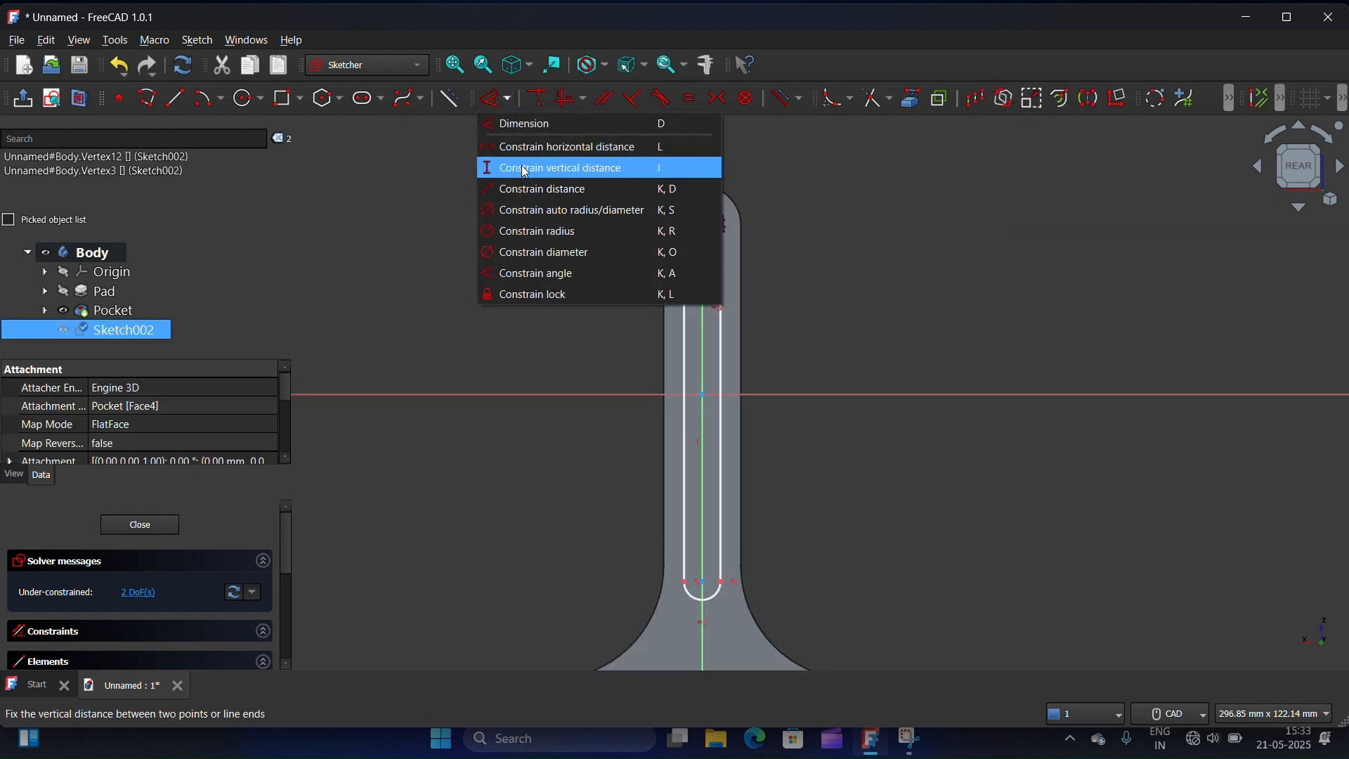
click(602, 166)
text(15)
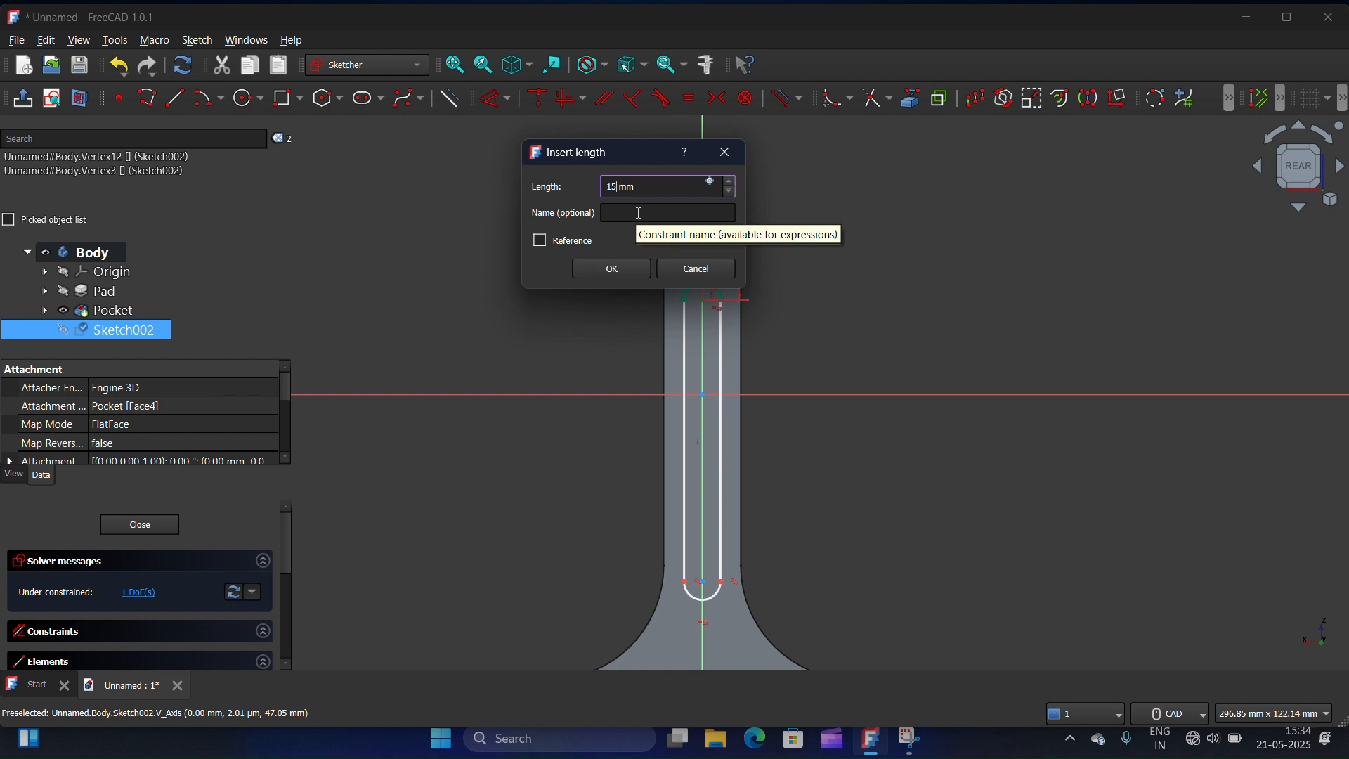
key(Return)
Constrain the vertical distance between the rear slot's lower end and the big-end hole centre to 37.5 mm
scroll(814, 355, down, 5)
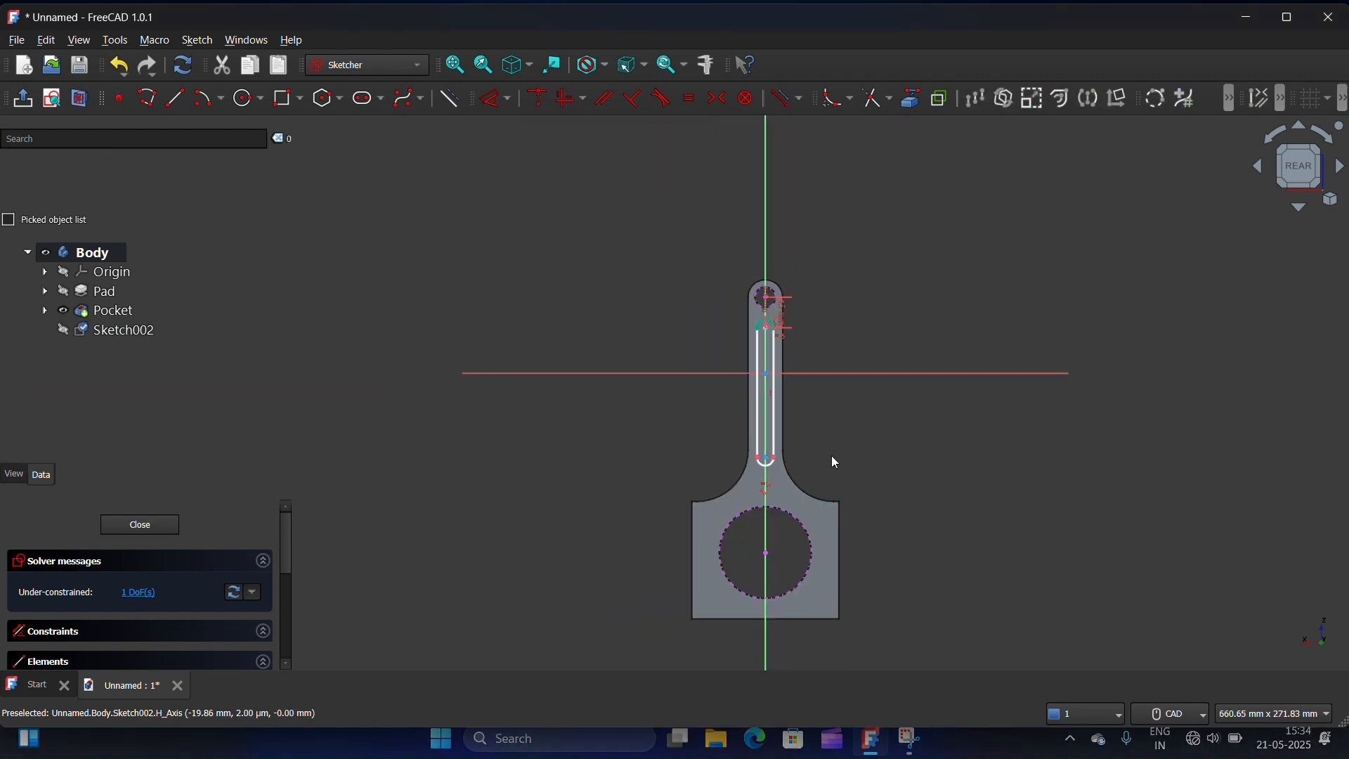
scroll(778, 464, up, 3)
click(769, 462)
click(769, 632)
click(508, 99)
click(604, 166)
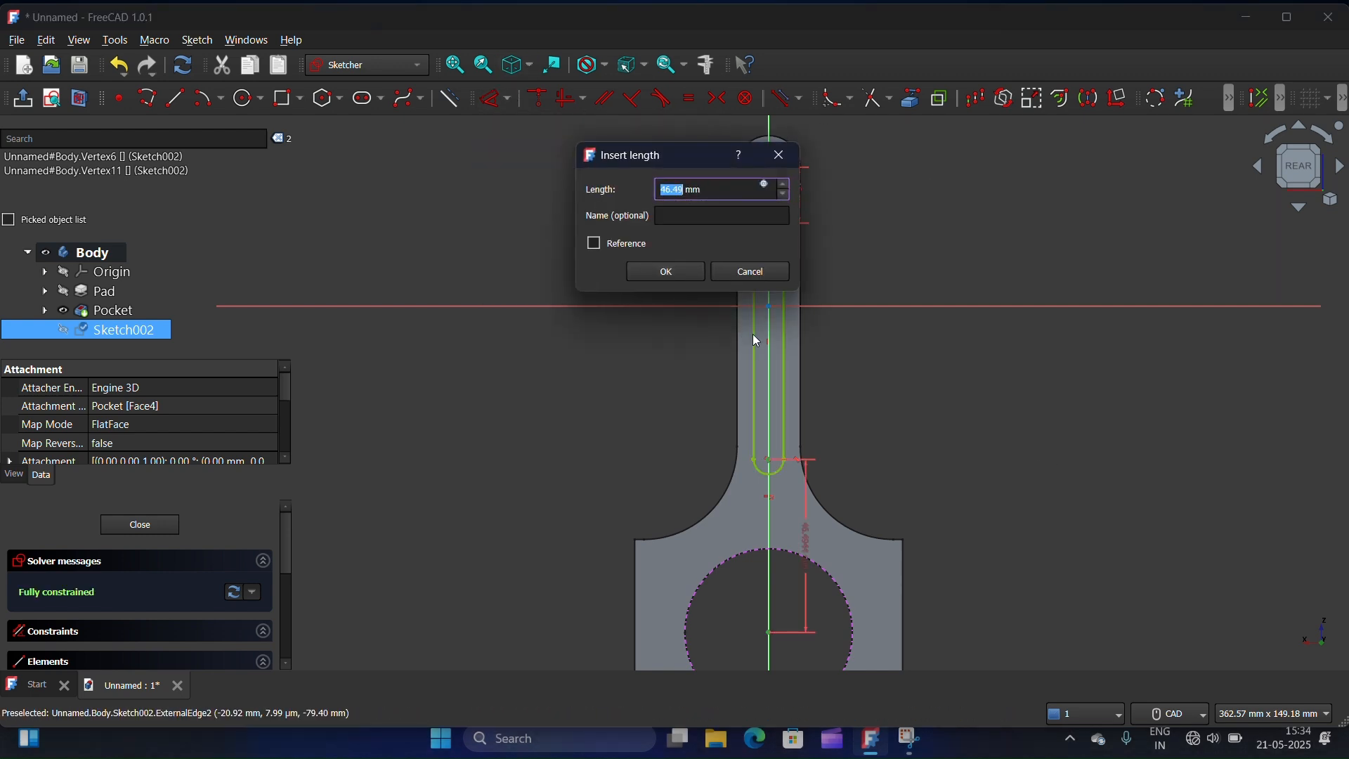
text(37.5)
click(666, 271)
scroll(801, 274, down, 3)
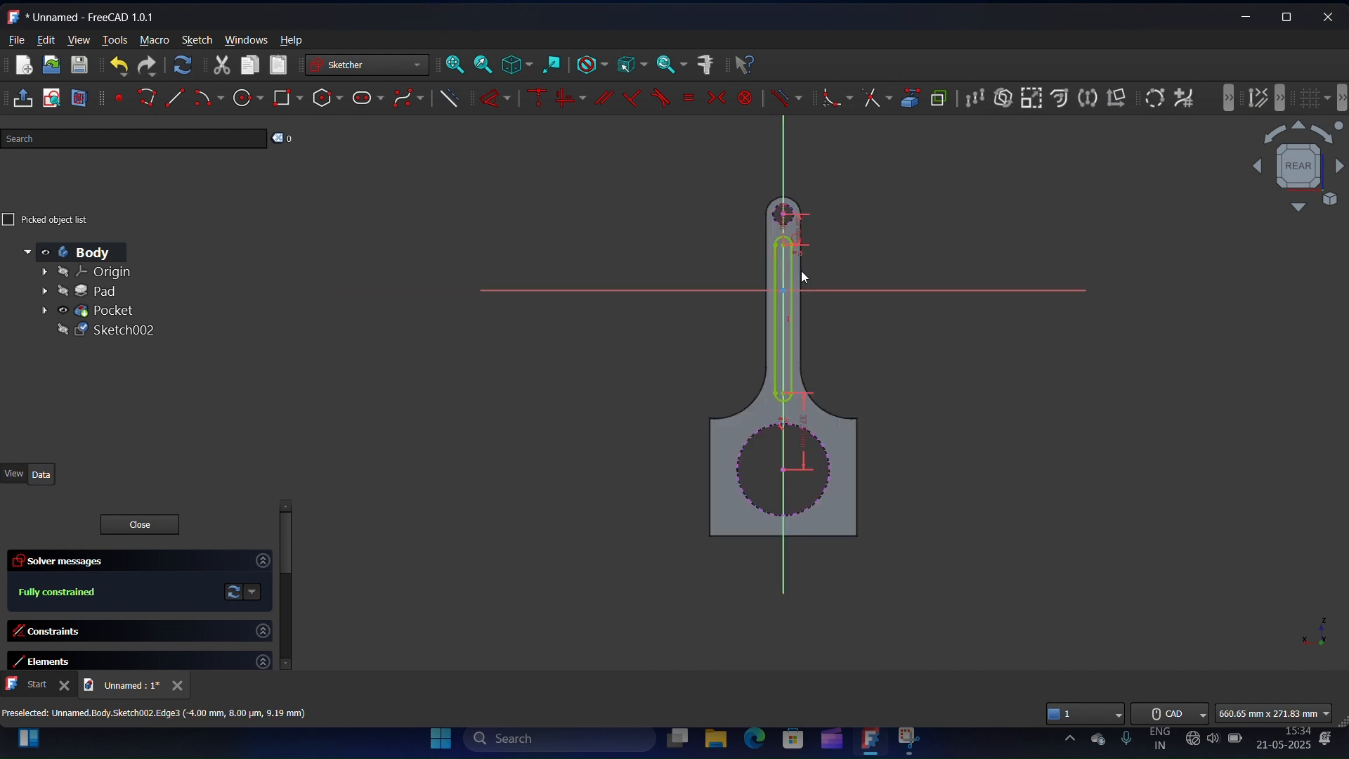
Close the rear sketch and pocket its slot 7 mm deep into the rod
click(140, 525)
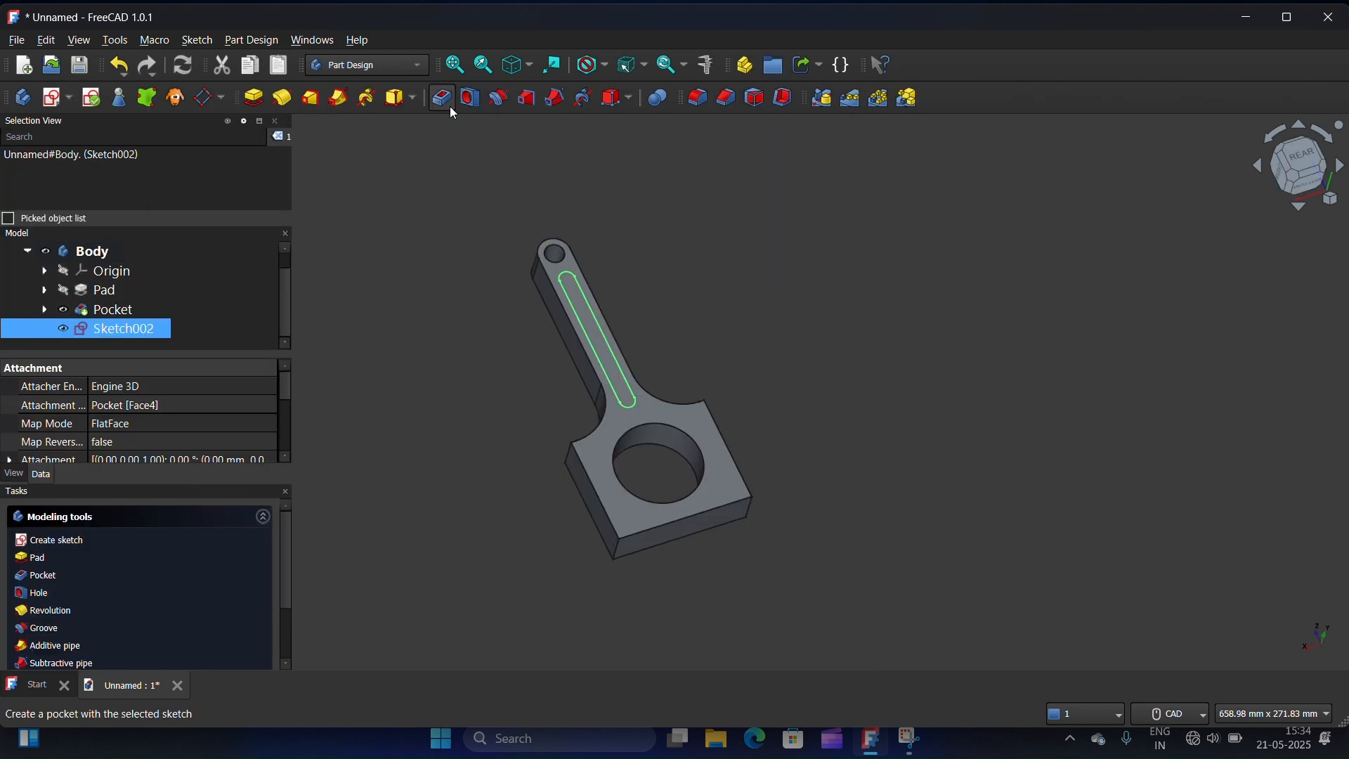
click(442, 98)
click(255, 616)
click(254, 615)
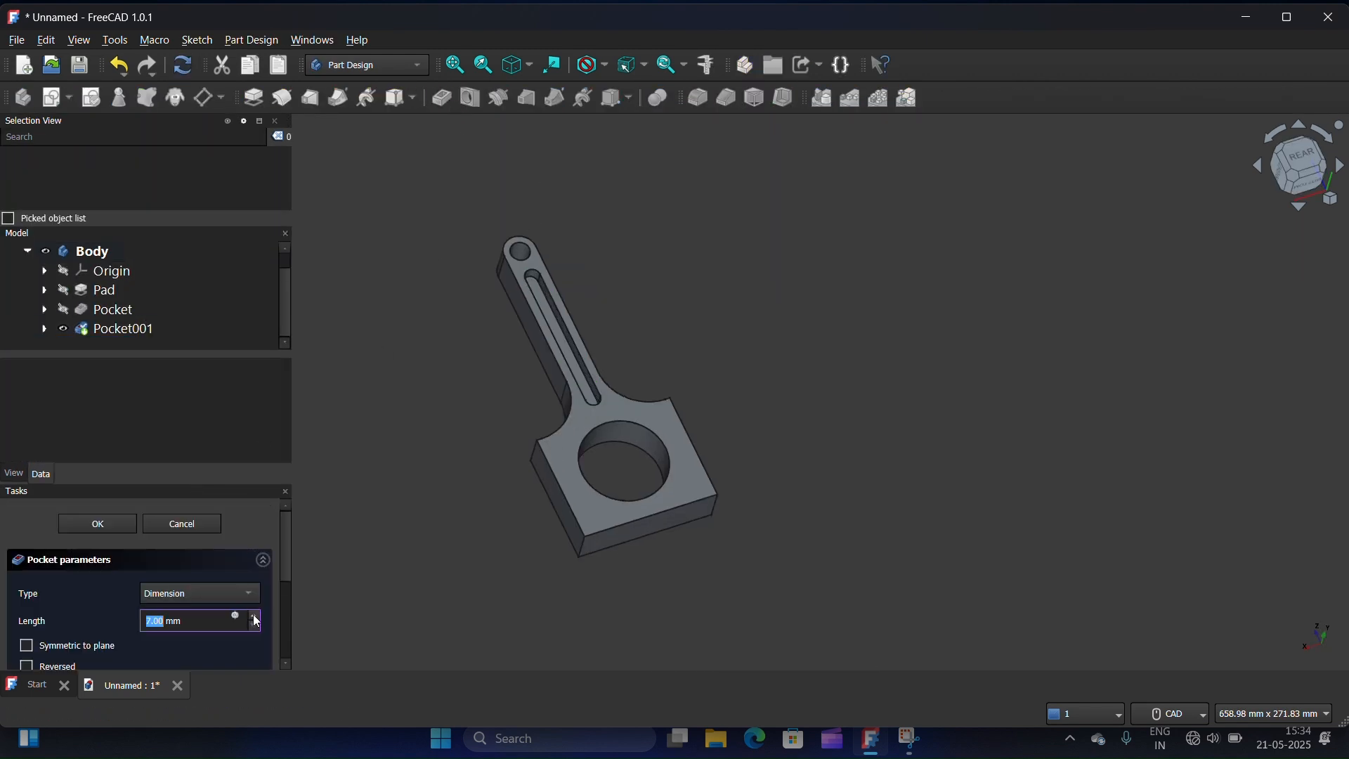
click(98, 525)
Fillet the four corner edges of the big-end block with a 13 mm radius
scroll(882, 326, down, 2)
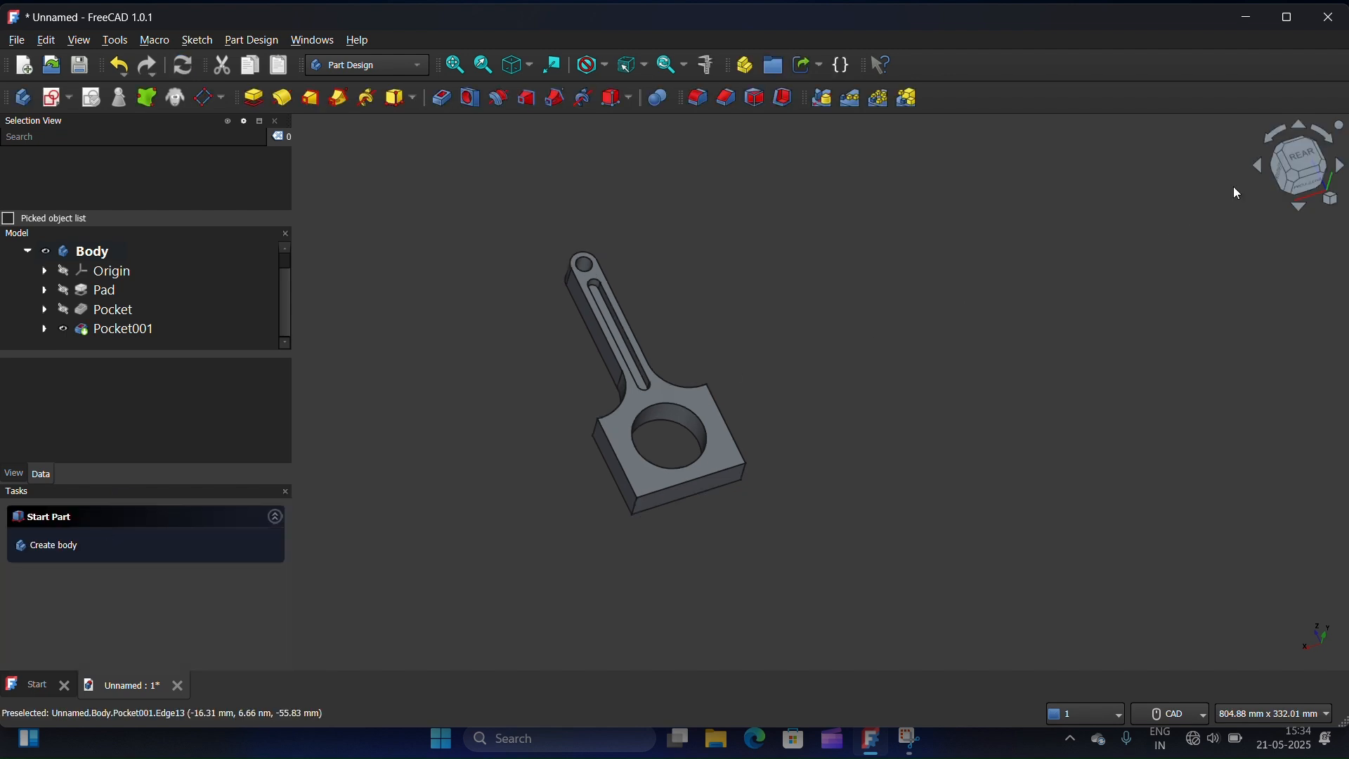
scroll(785, 331, down, 1)
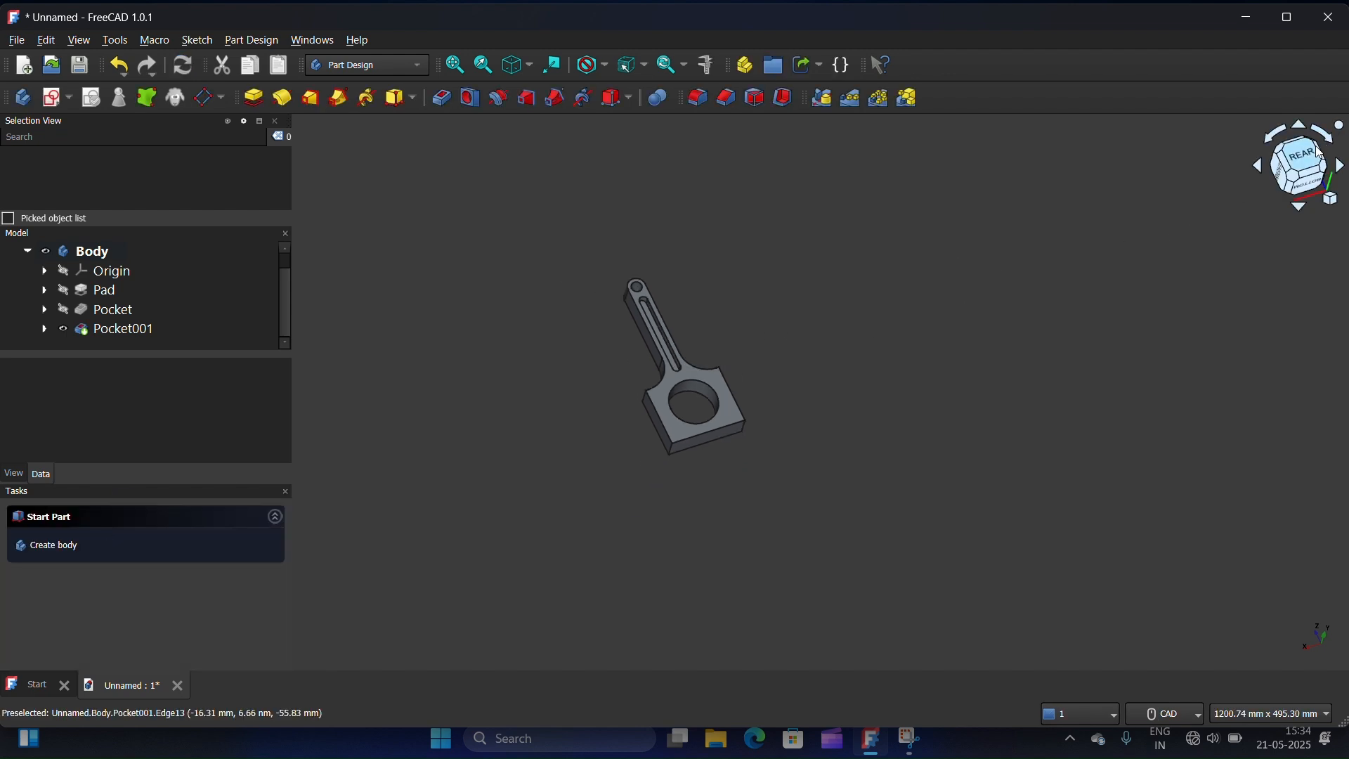
click(1311, 160)
click(1285, 189)
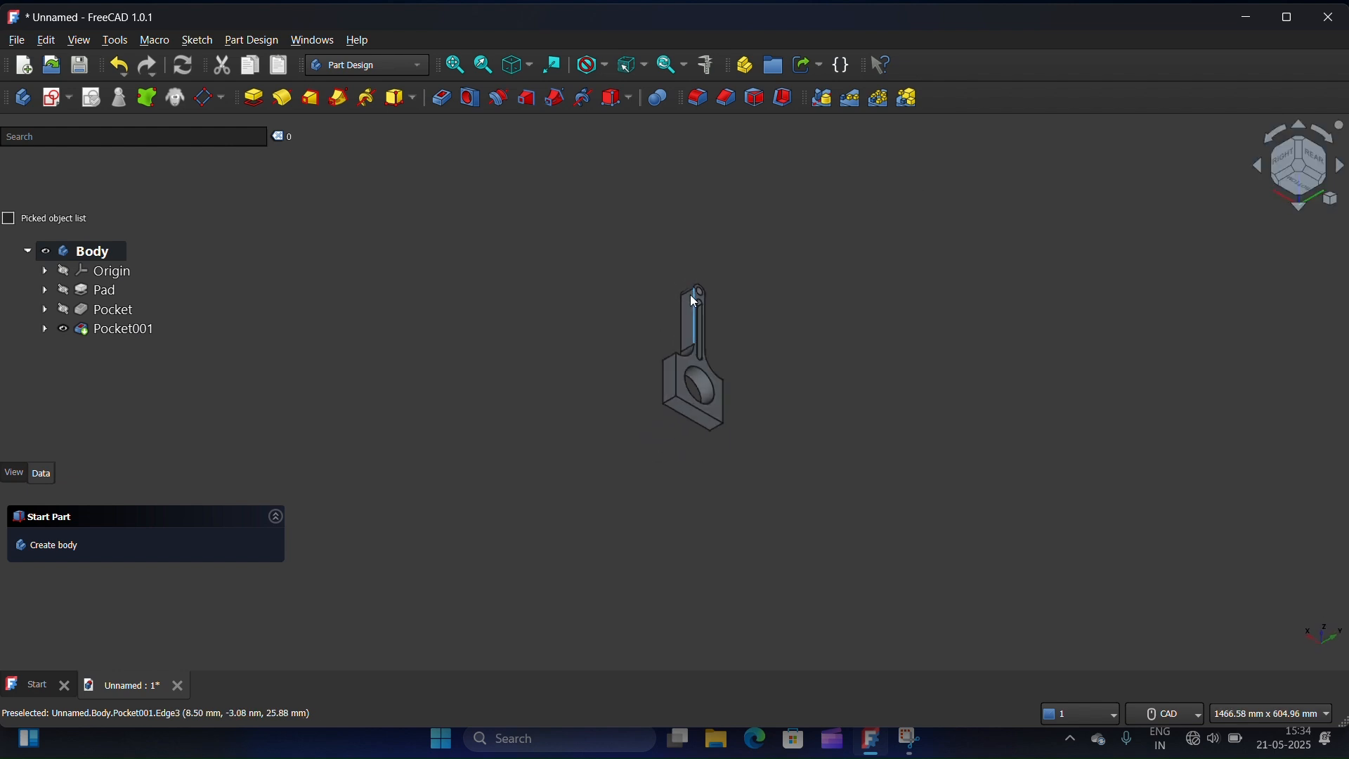
scroll(690, 292, up, 3)
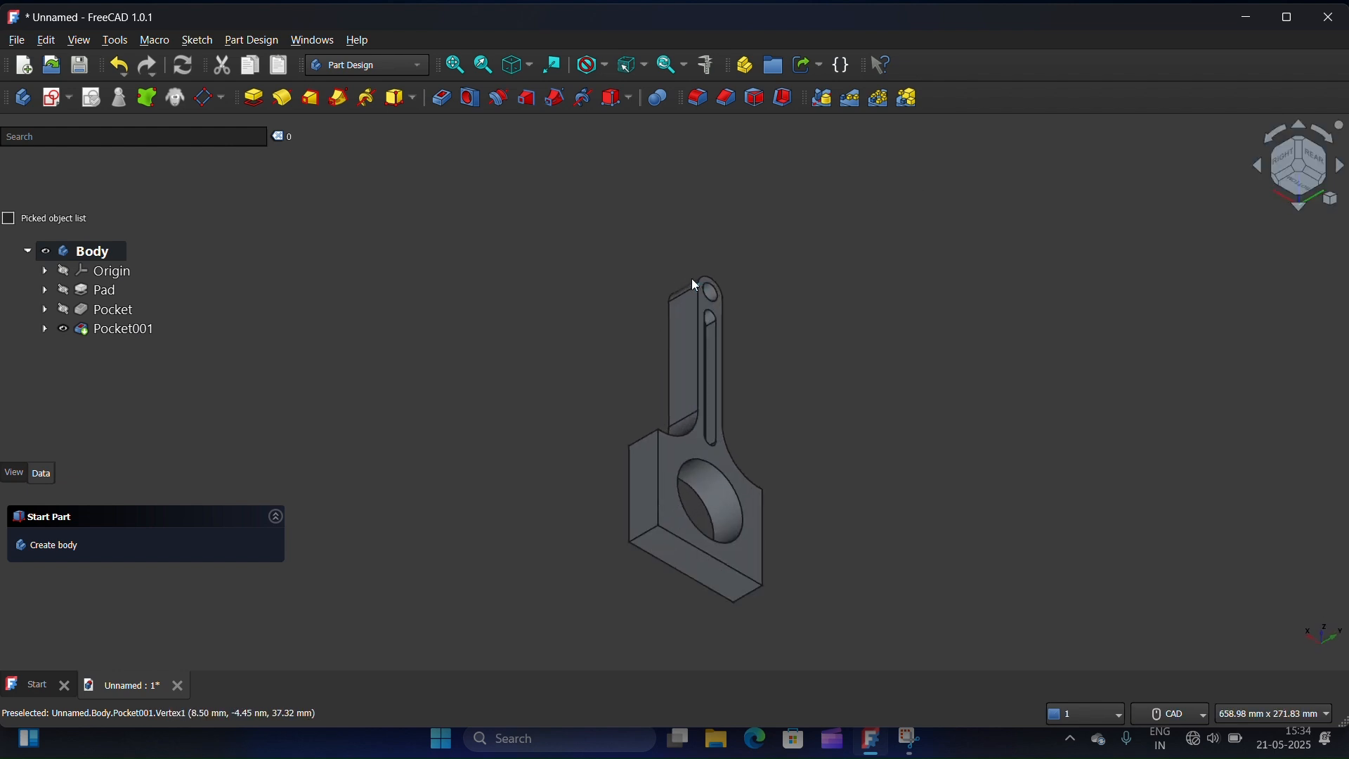
click(647, 439)
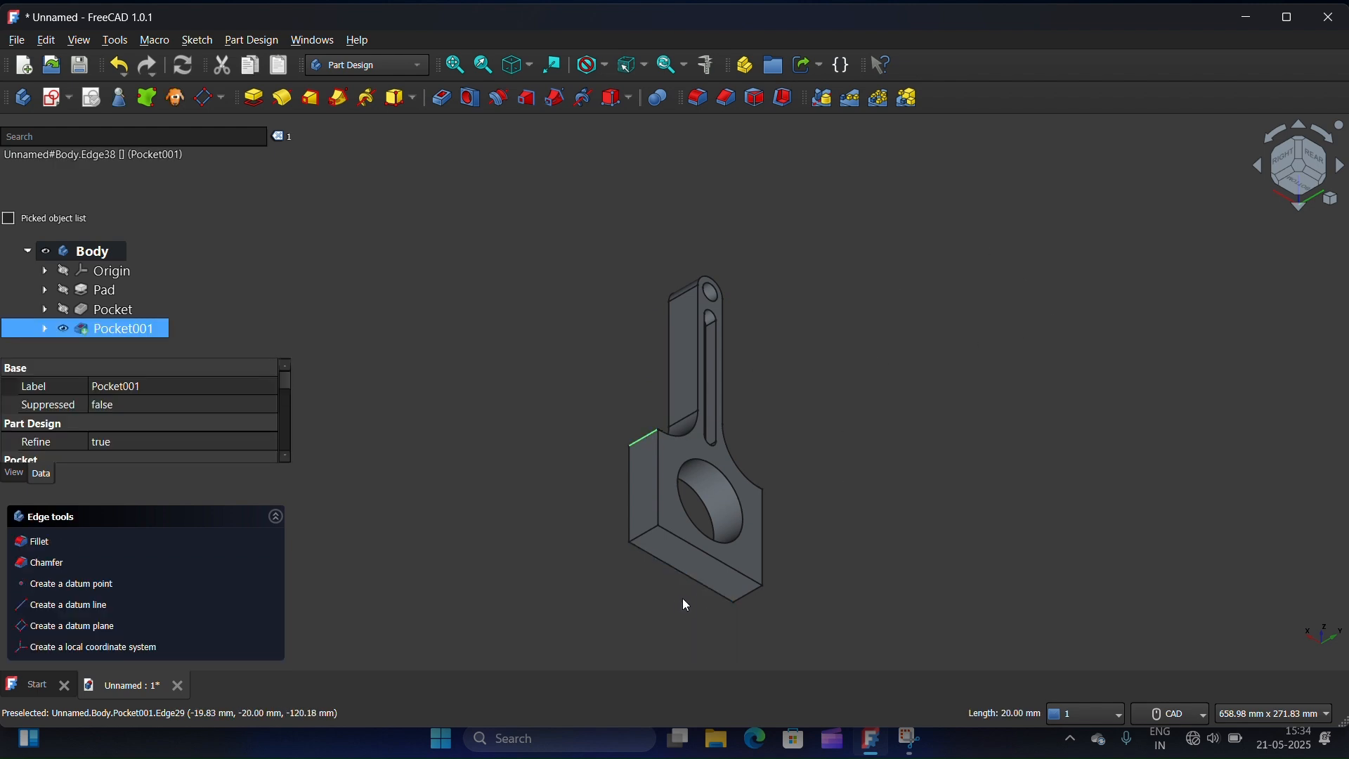
ctrl+click(651, 534)
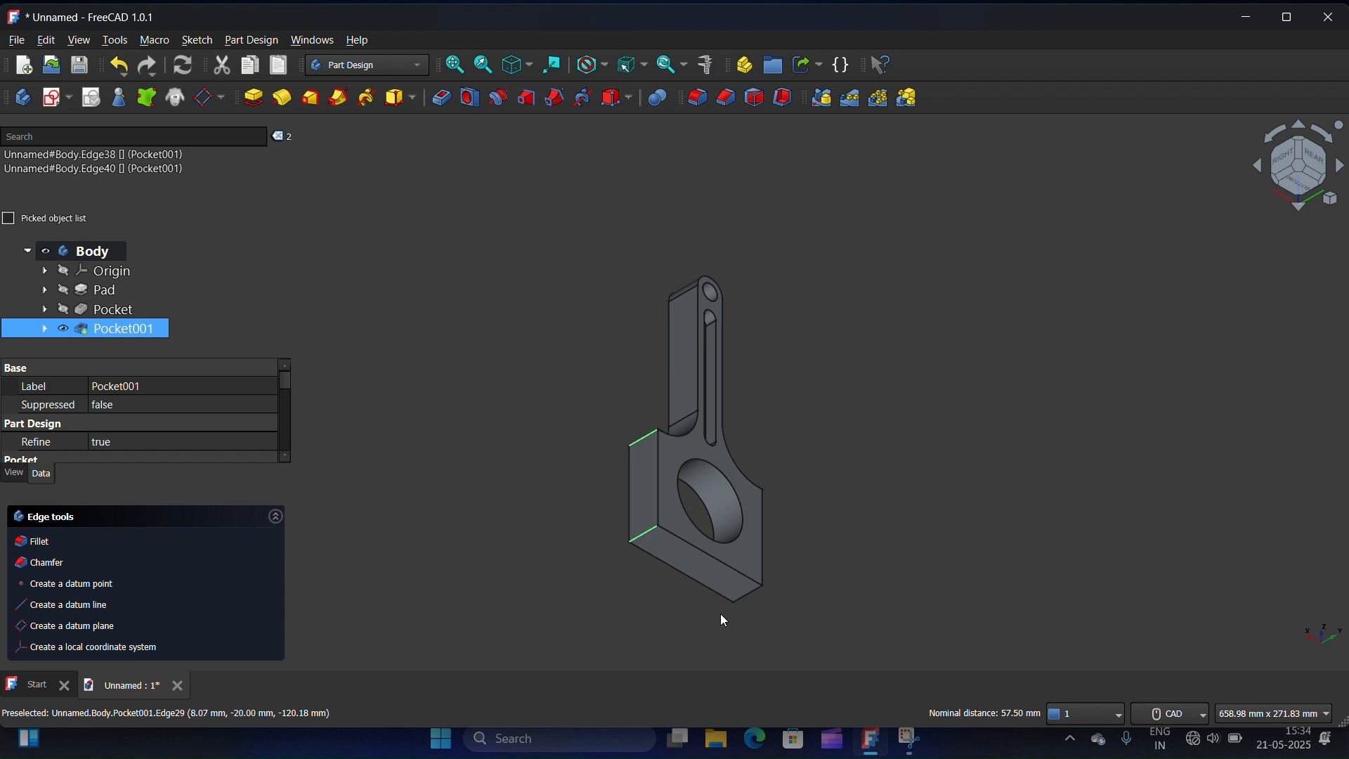
ctrl+click(752, 594)
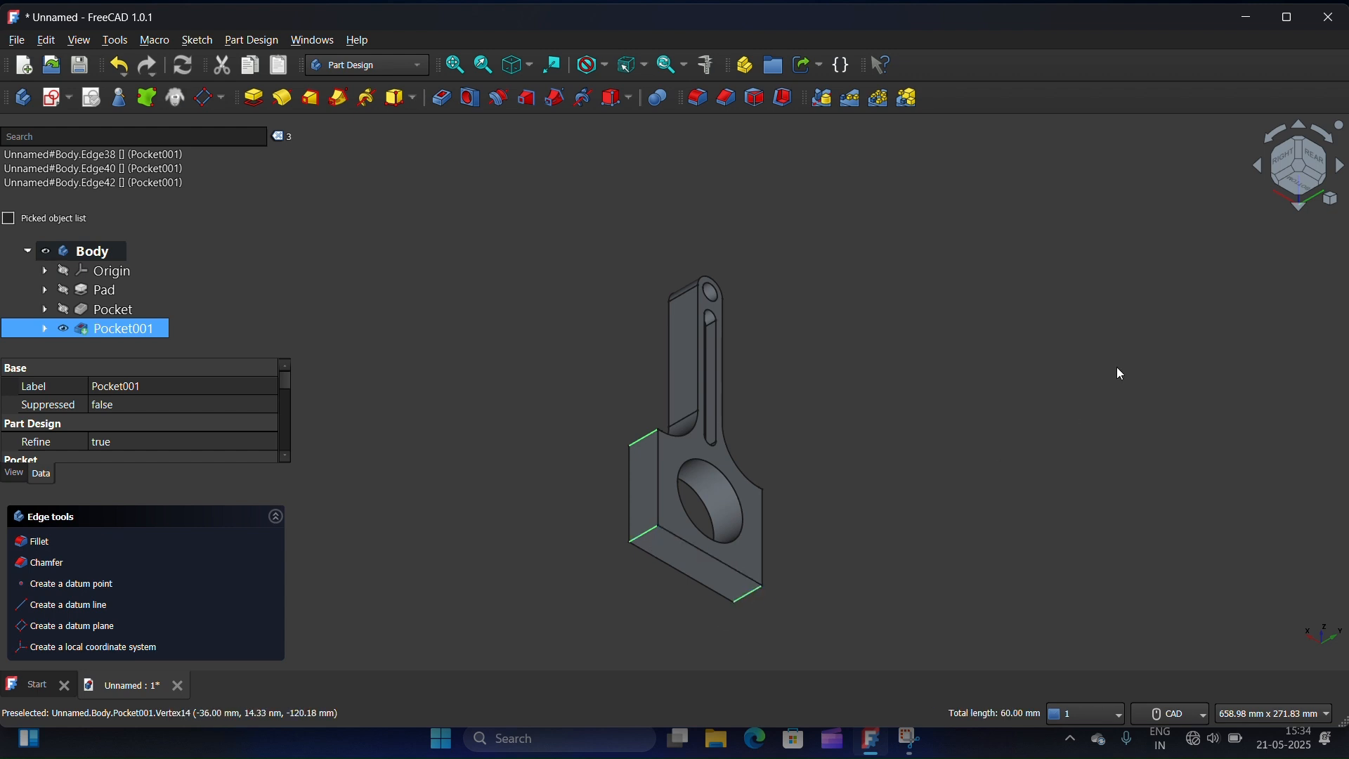
click(1261, 170)
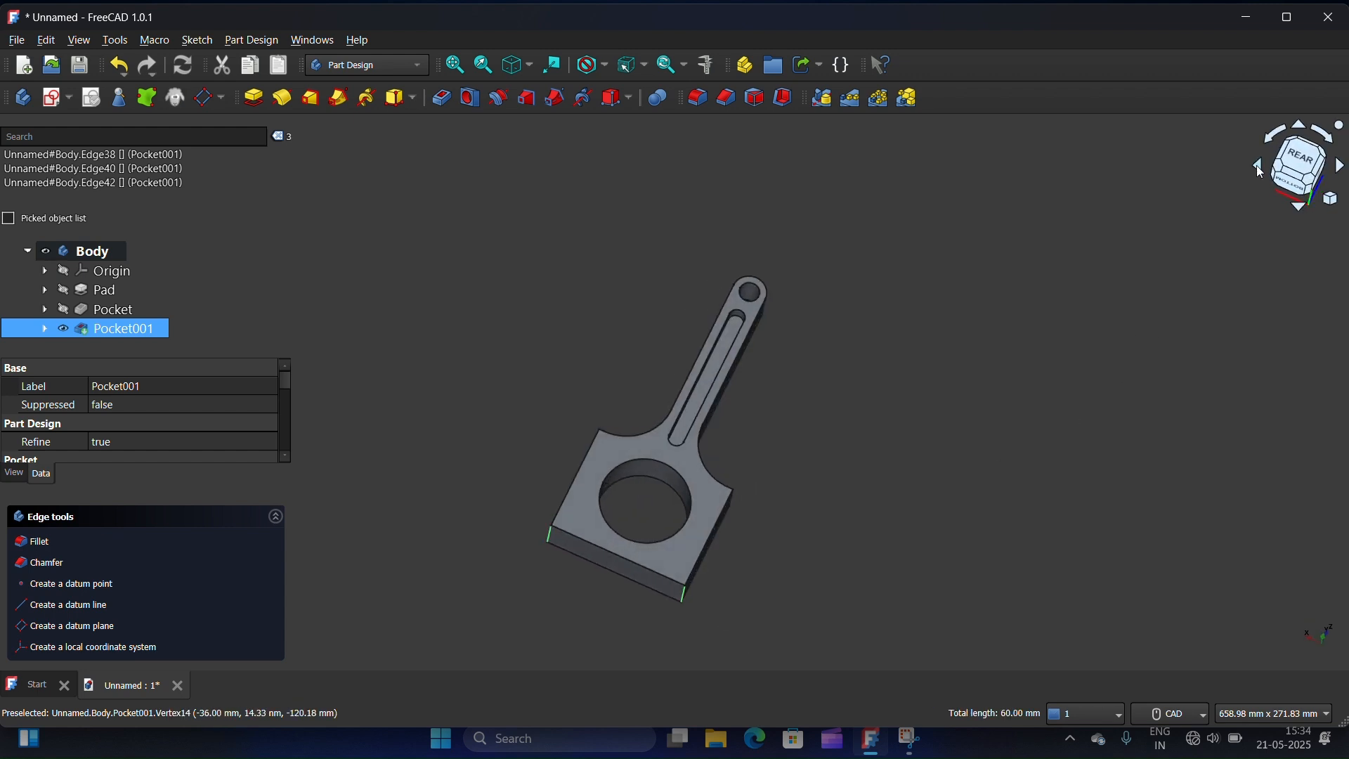
click(1261, 171)
ctrl+click(686, 498)
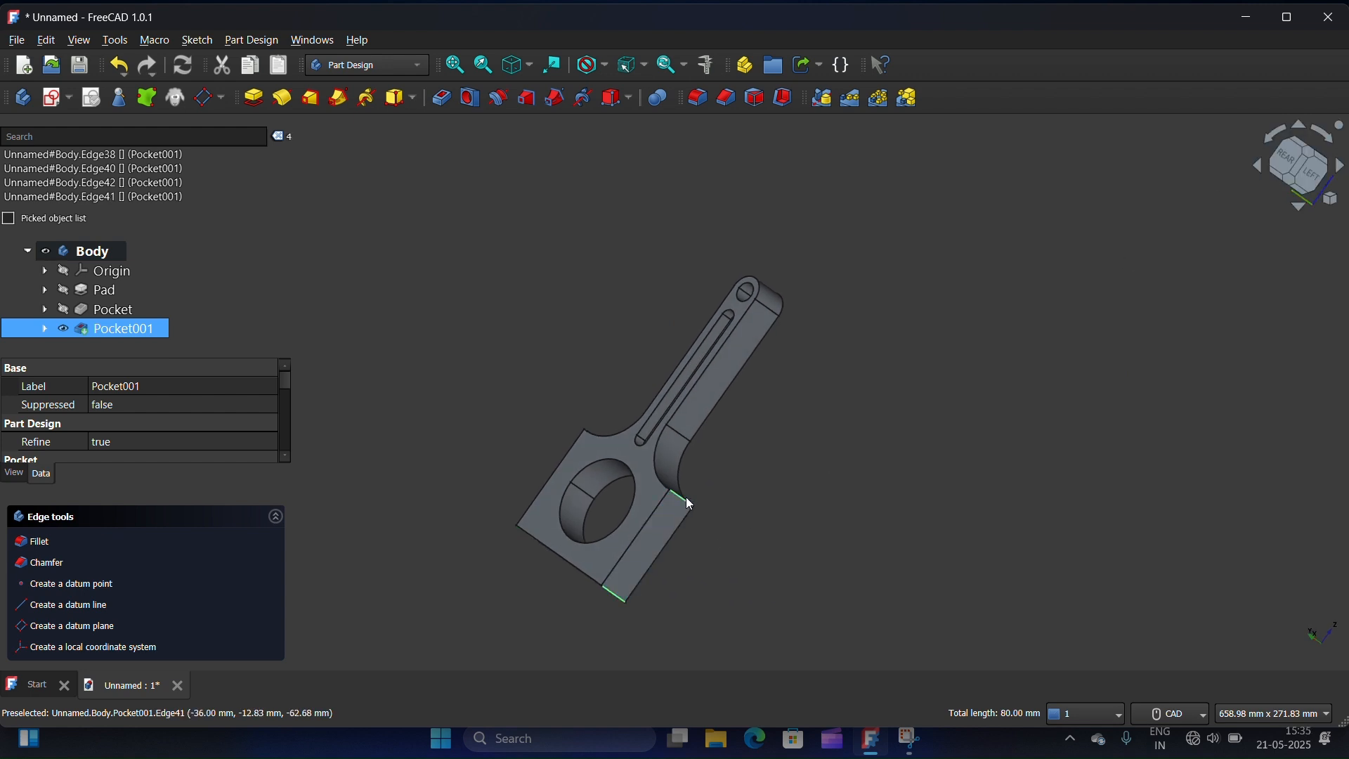
click(702, 102)
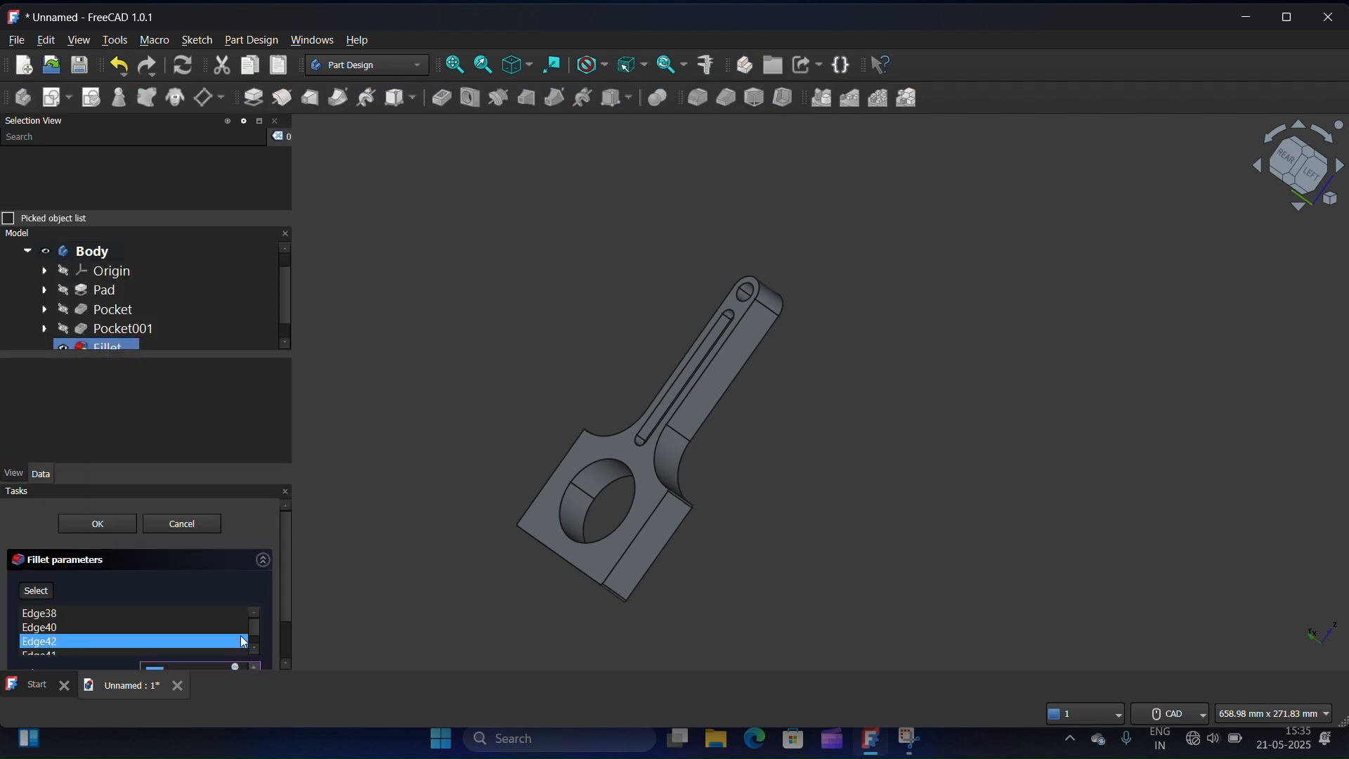
scroll(285, 608, down, 2)
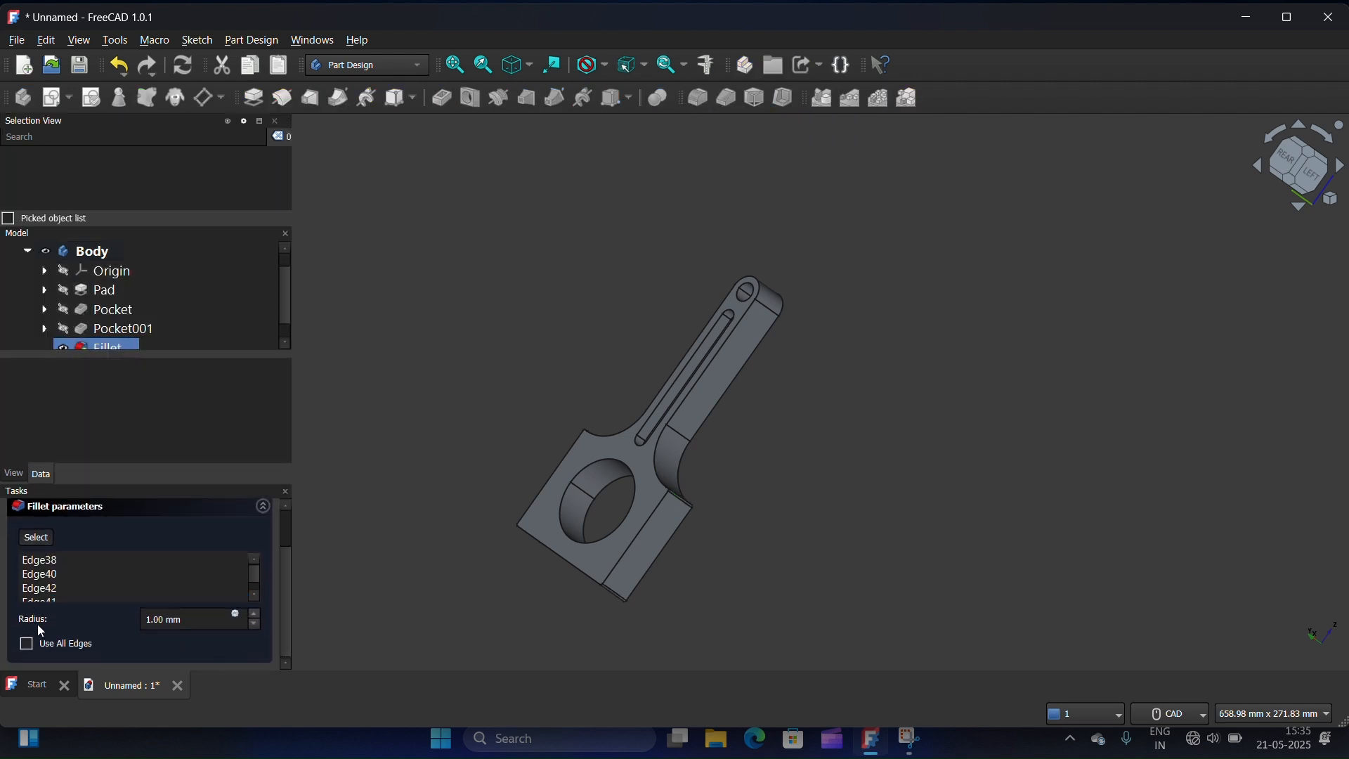
click(255, 615)
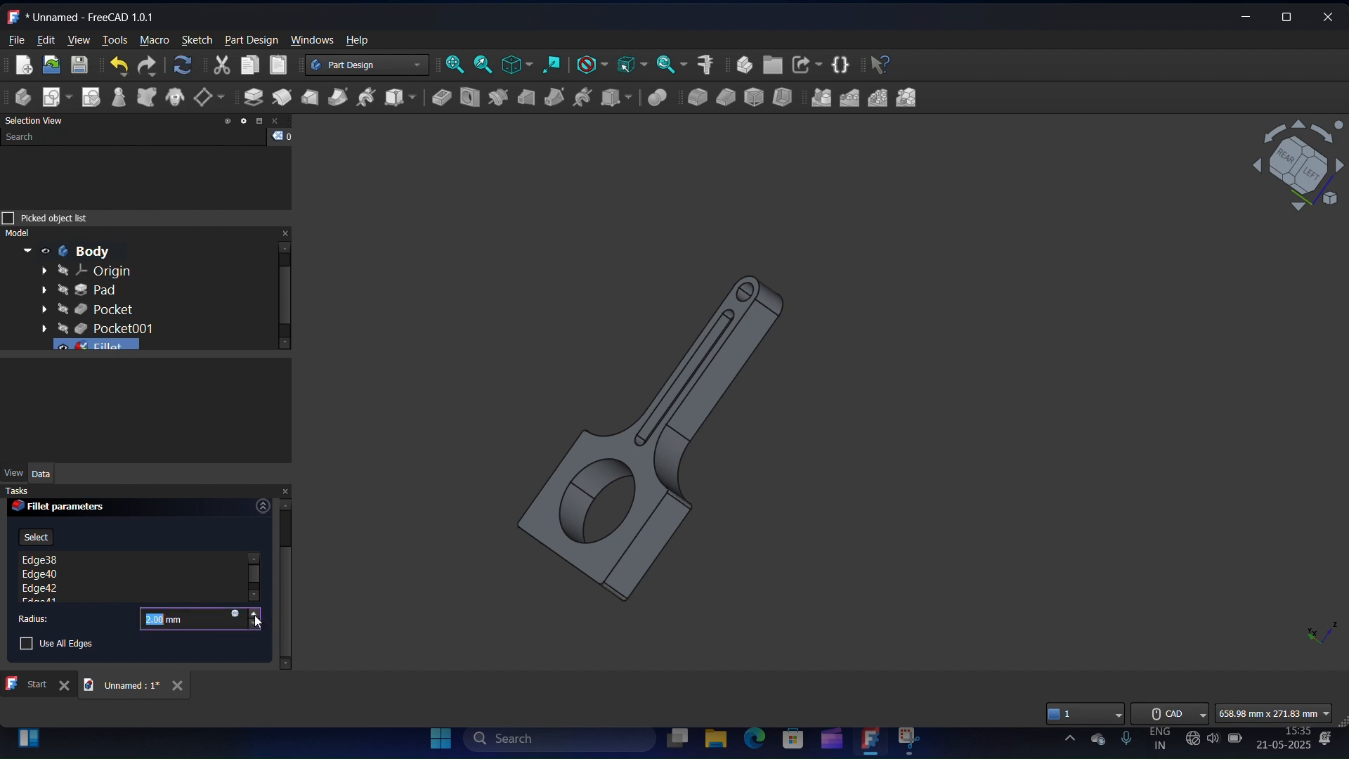
click(255, 615)
click(255, 616)
click(254, 615)
click(254, 616)
click(255, 615)
click(255, 615)
click(255, 615)
click(255, 615)
click(255, 615)
click(255, 615)
click(255, 615)
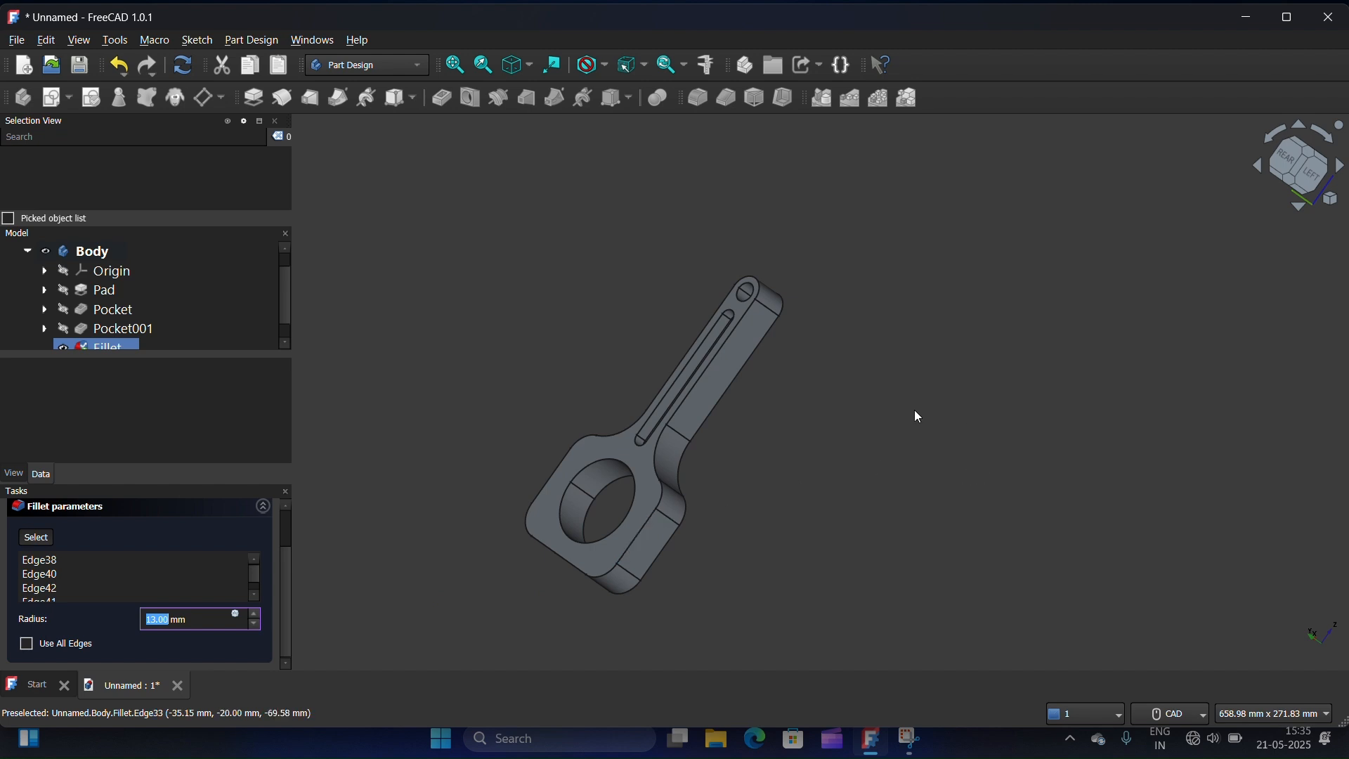
scroll(289, 624, up, 2)
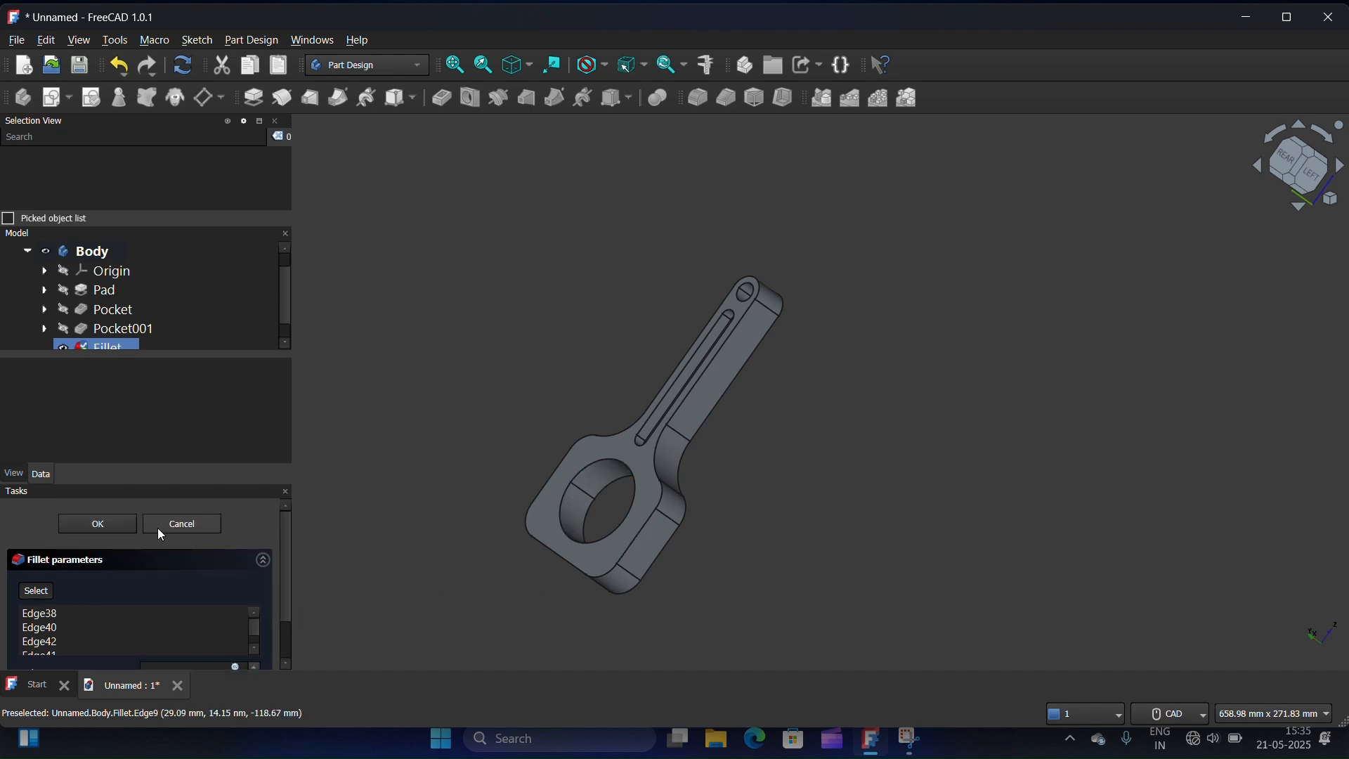
click(90, 525)
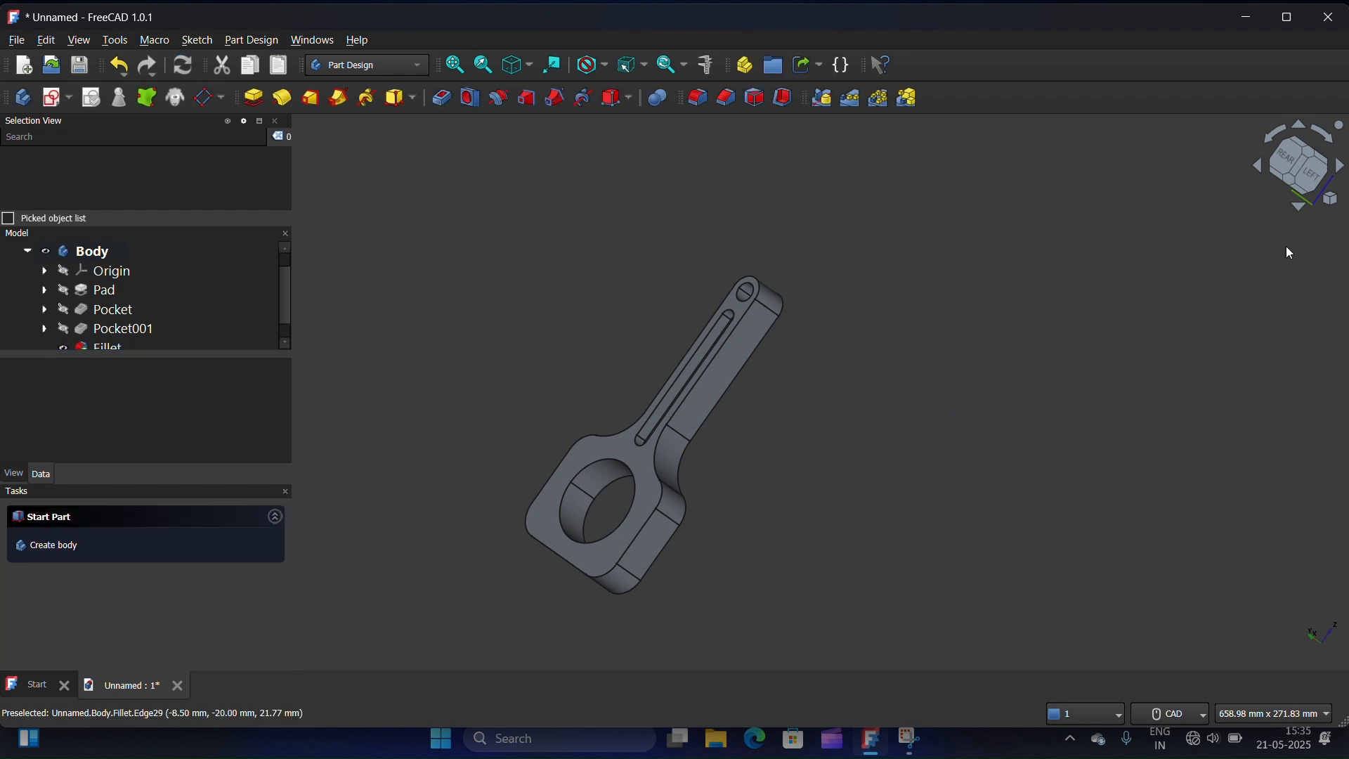
Select the outer outline edges of the rod's front face together with one long straight edge of the front slot
click(1261, 171)
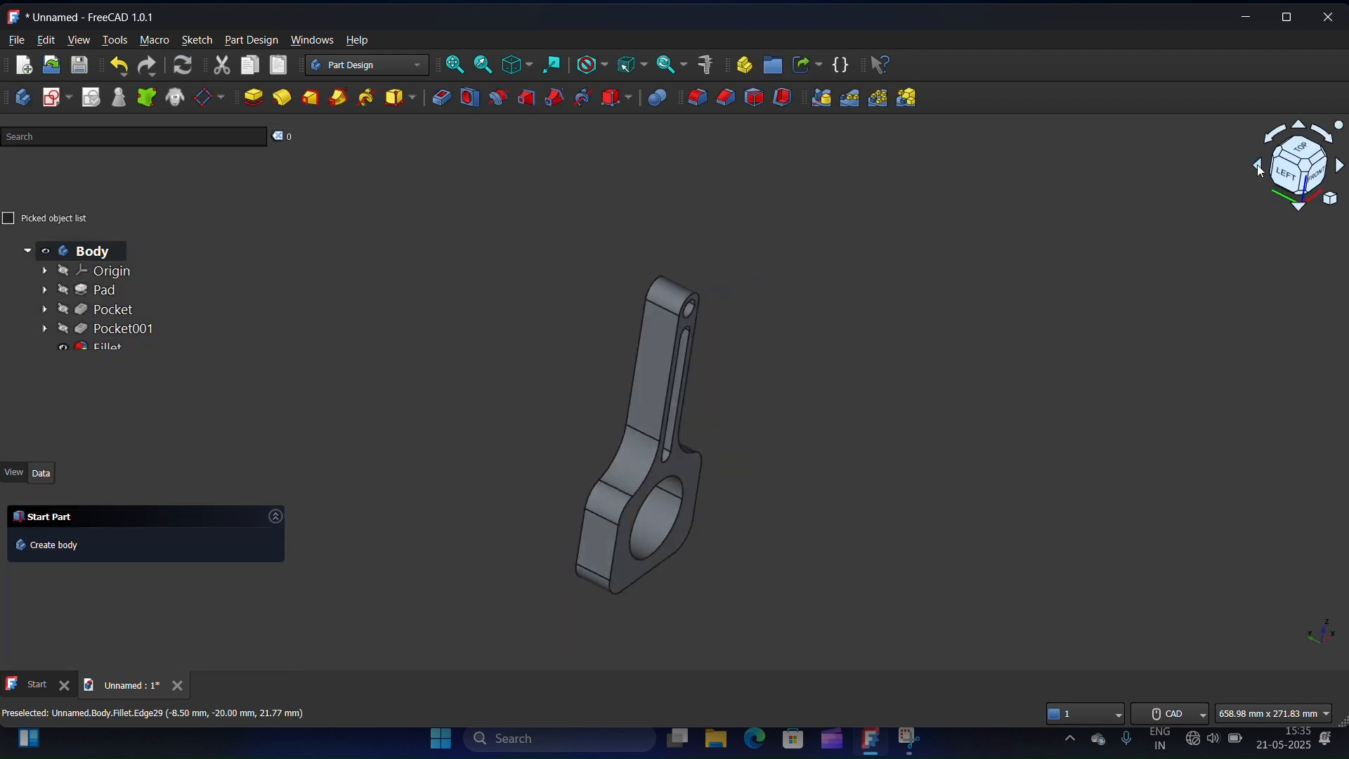
click(1261, 170)
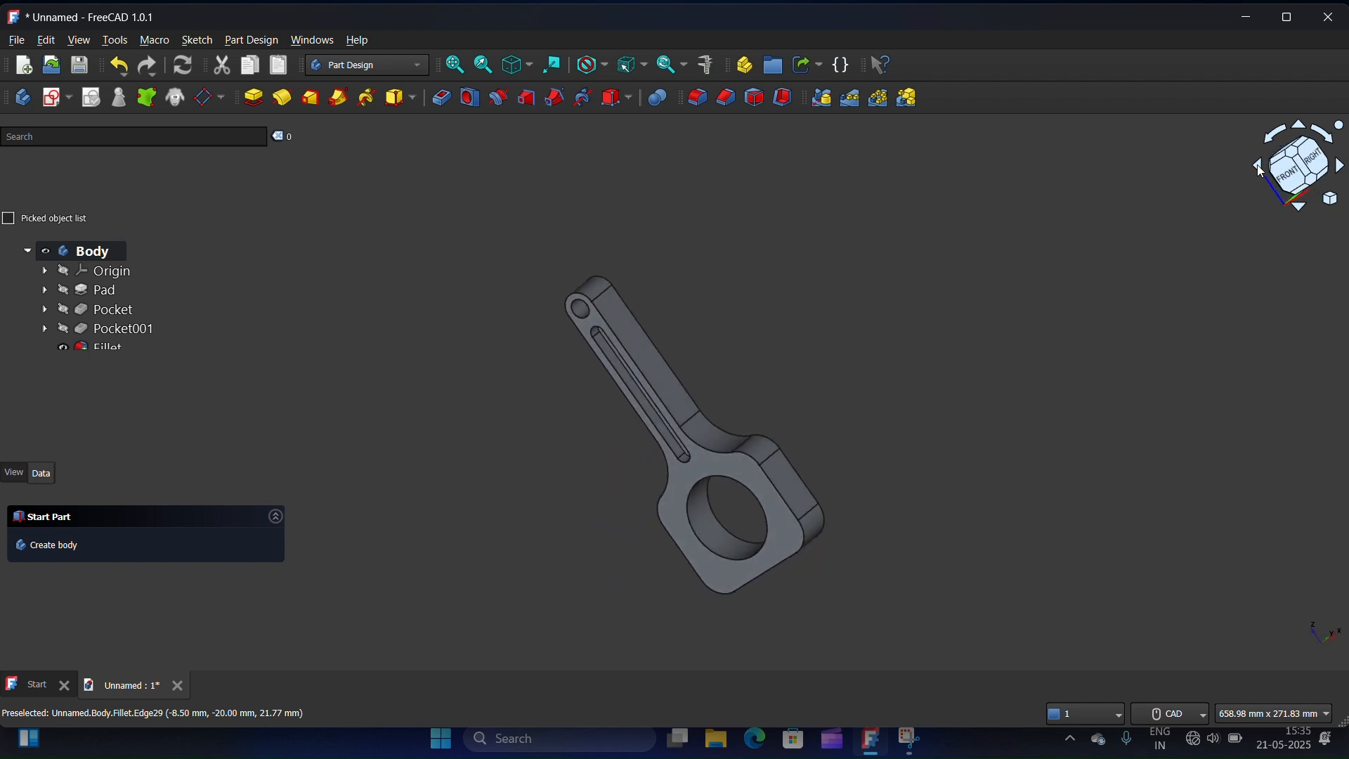
click(620, 355)
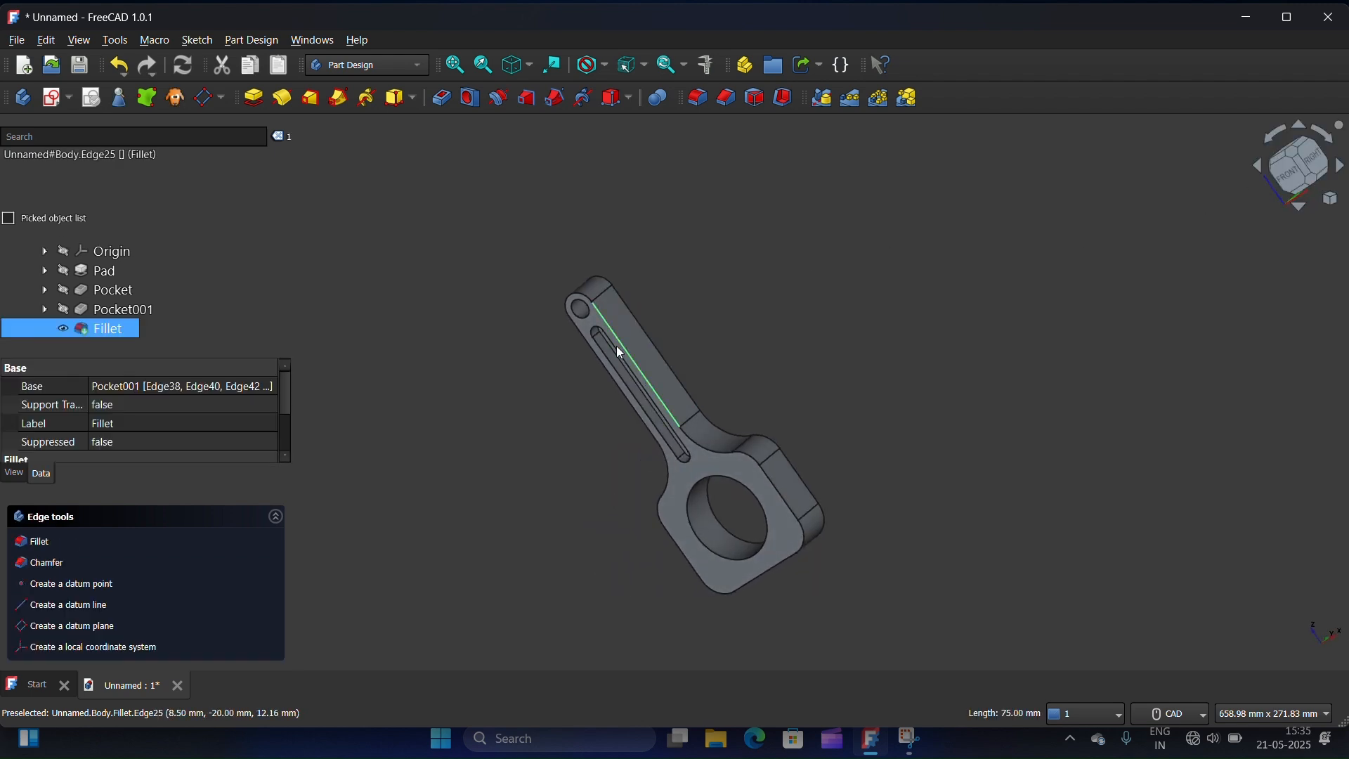
ctrl+click(703, 448)
ctrl+click(757, 461)
ctrl+click(772, 485)
ctrl+click(812, 547)
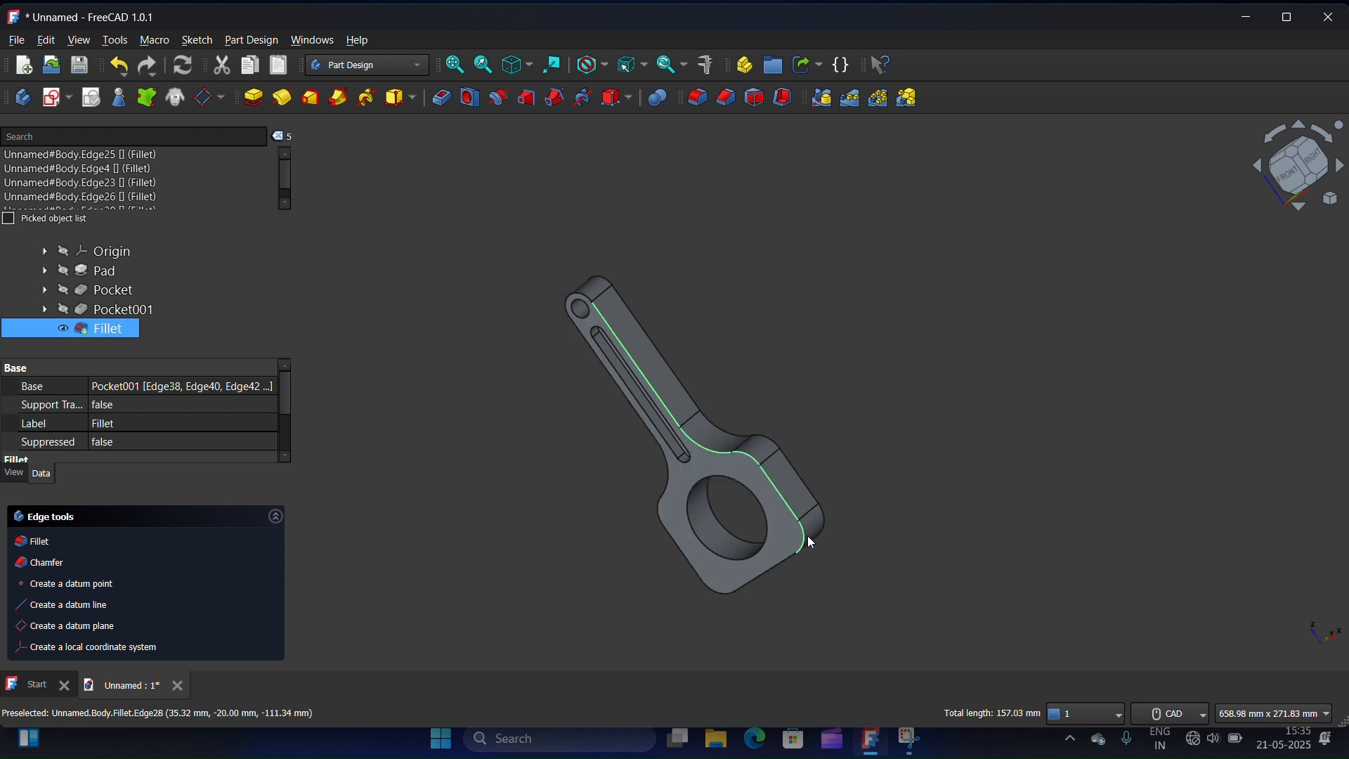
ctrl+click(713, 589)
ctrl+click(664, 539)
ctrl+click(664, 525)
ctrl+click(660, 509)
ctrl+click(648, 429)
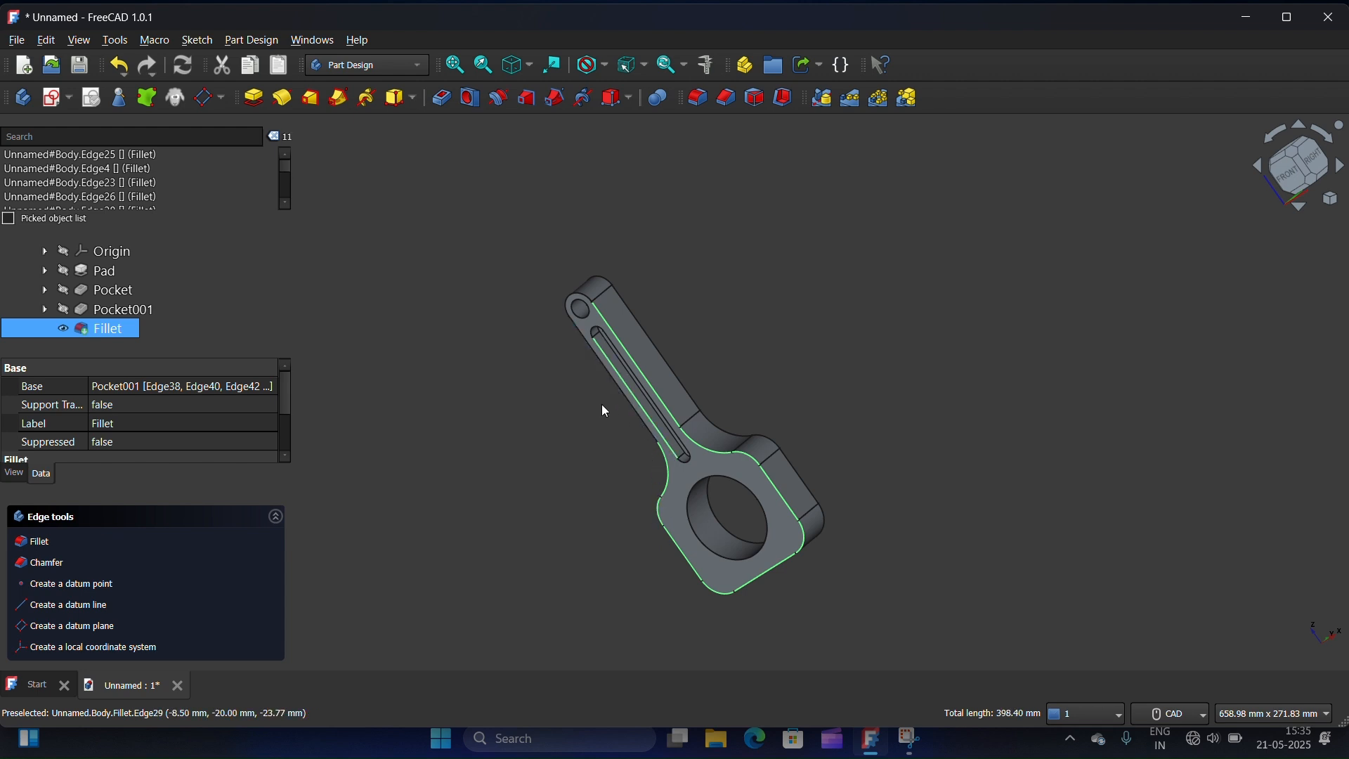
ctrl+click(588, 356)
ctrl+click(566, 298)
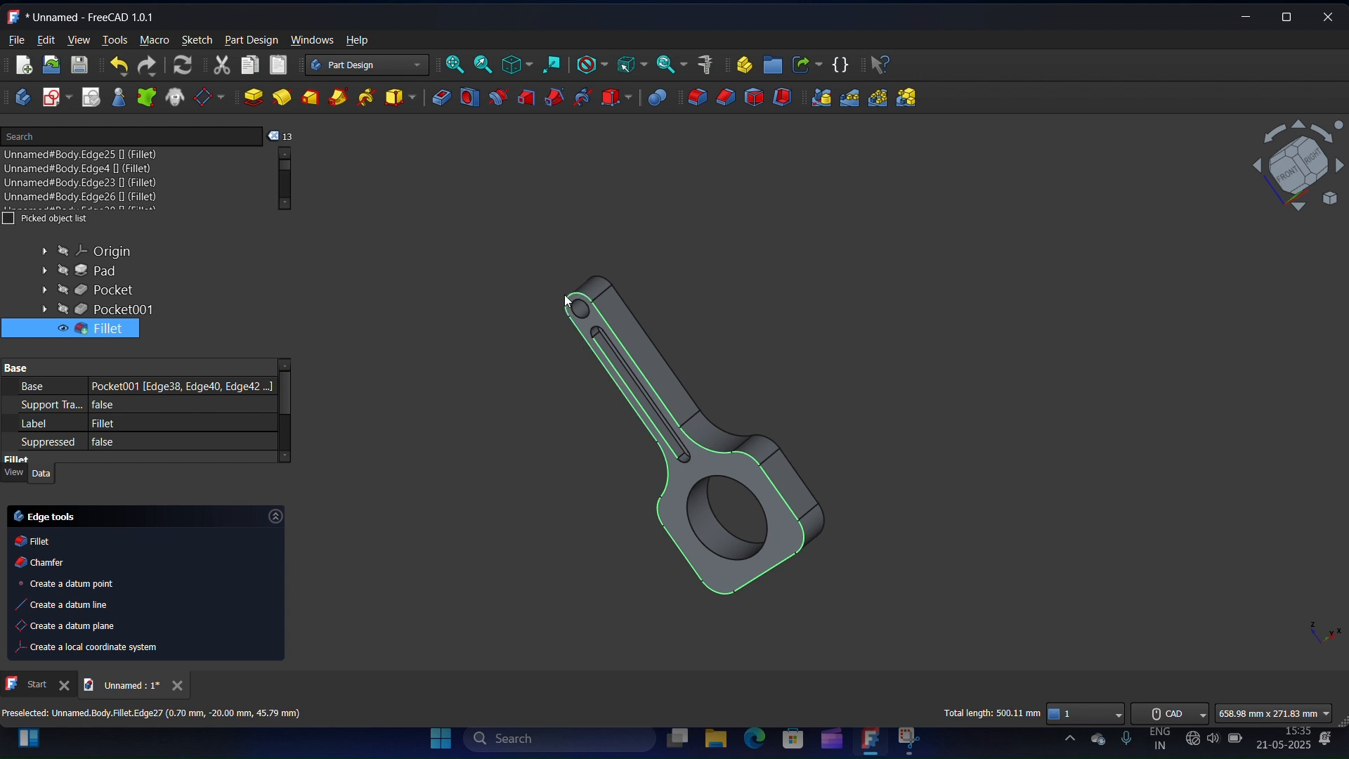
Add the outer outline edges of the rod's rear face to the edge selection
ctrl+click(644, 318)
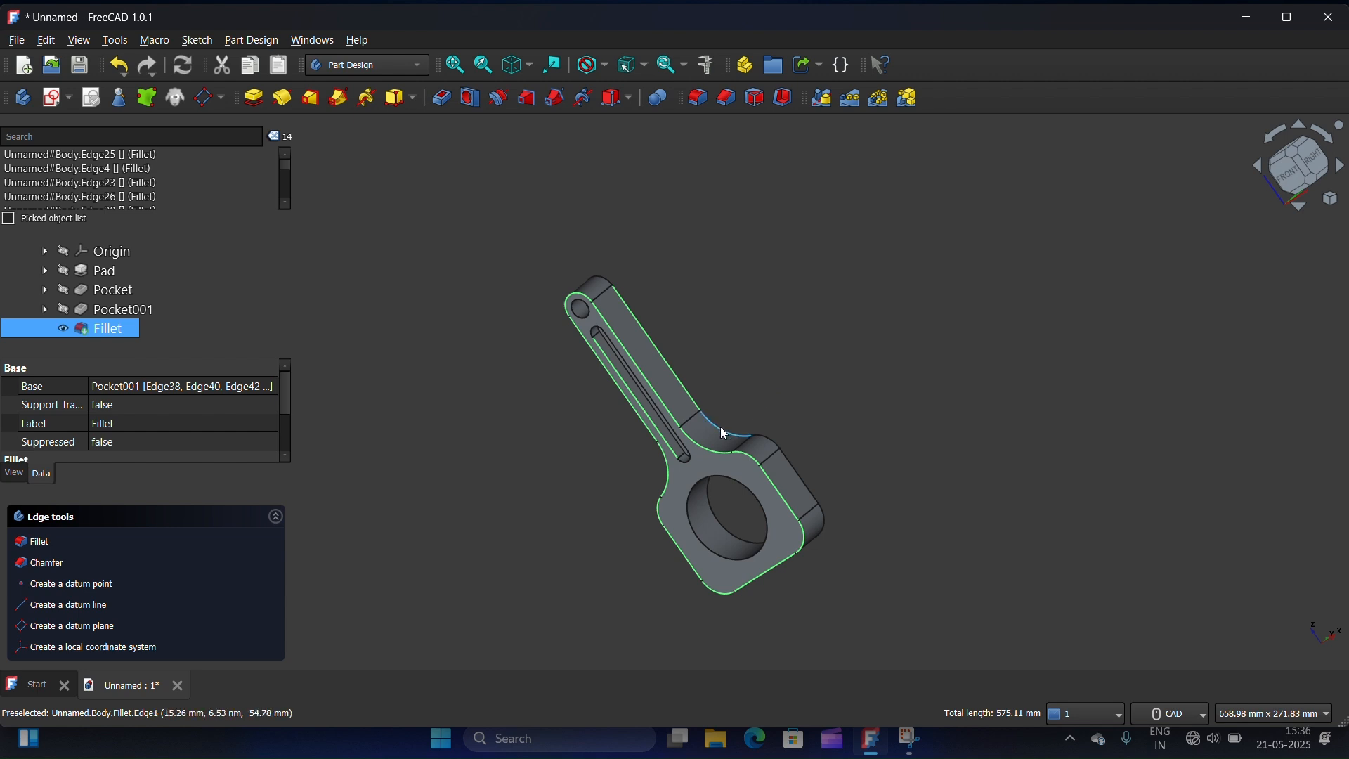
ctrl+click(762, 434)
ctrl+click(830, 523)
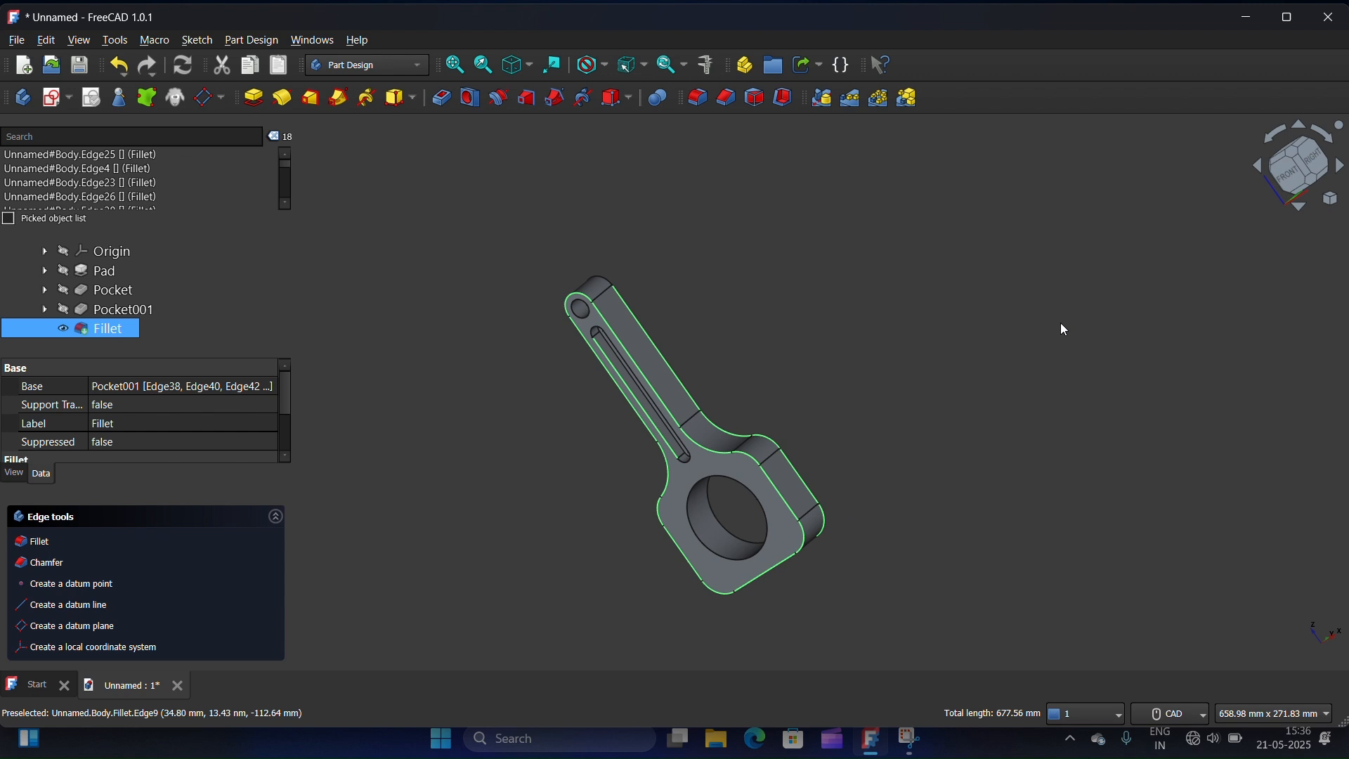
click(1262, 172)
click(1262, 171)
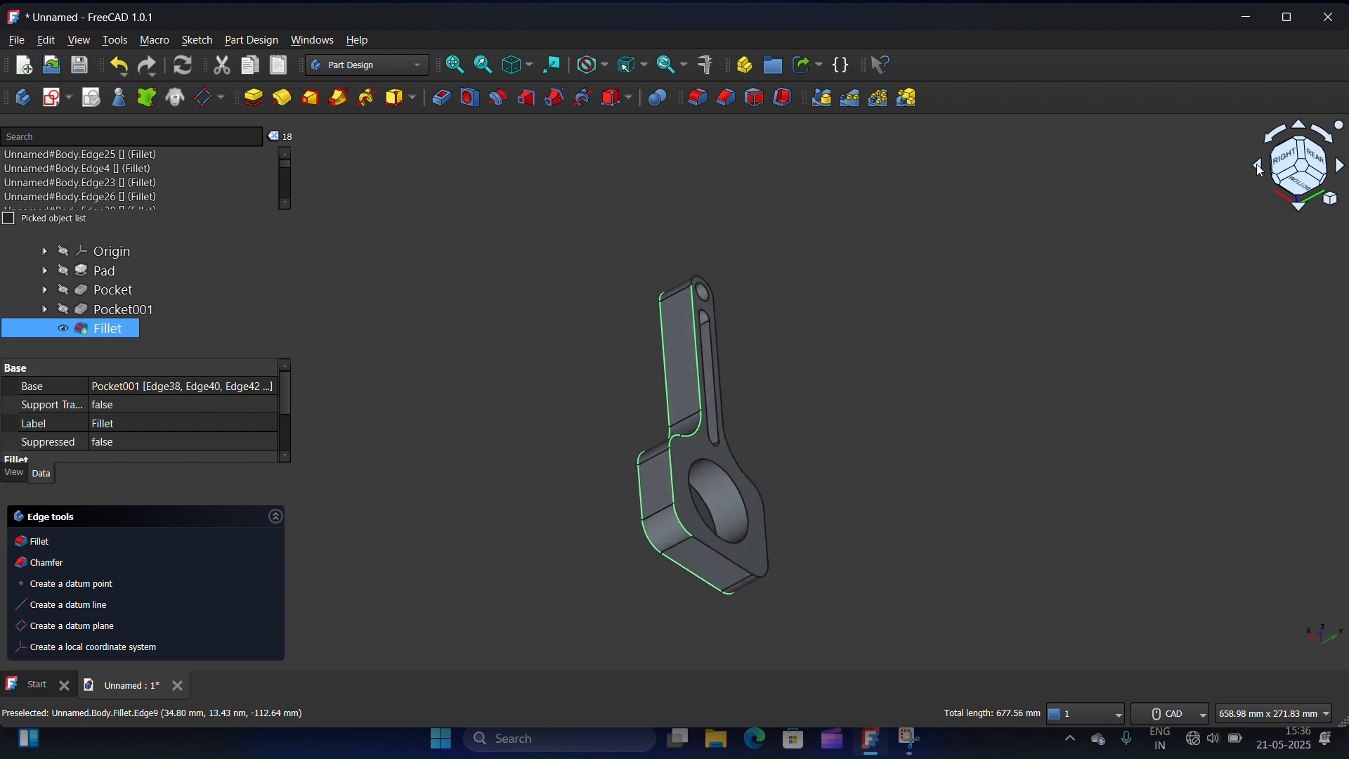
click(1262, 172)
ctrl+click(749, 340)
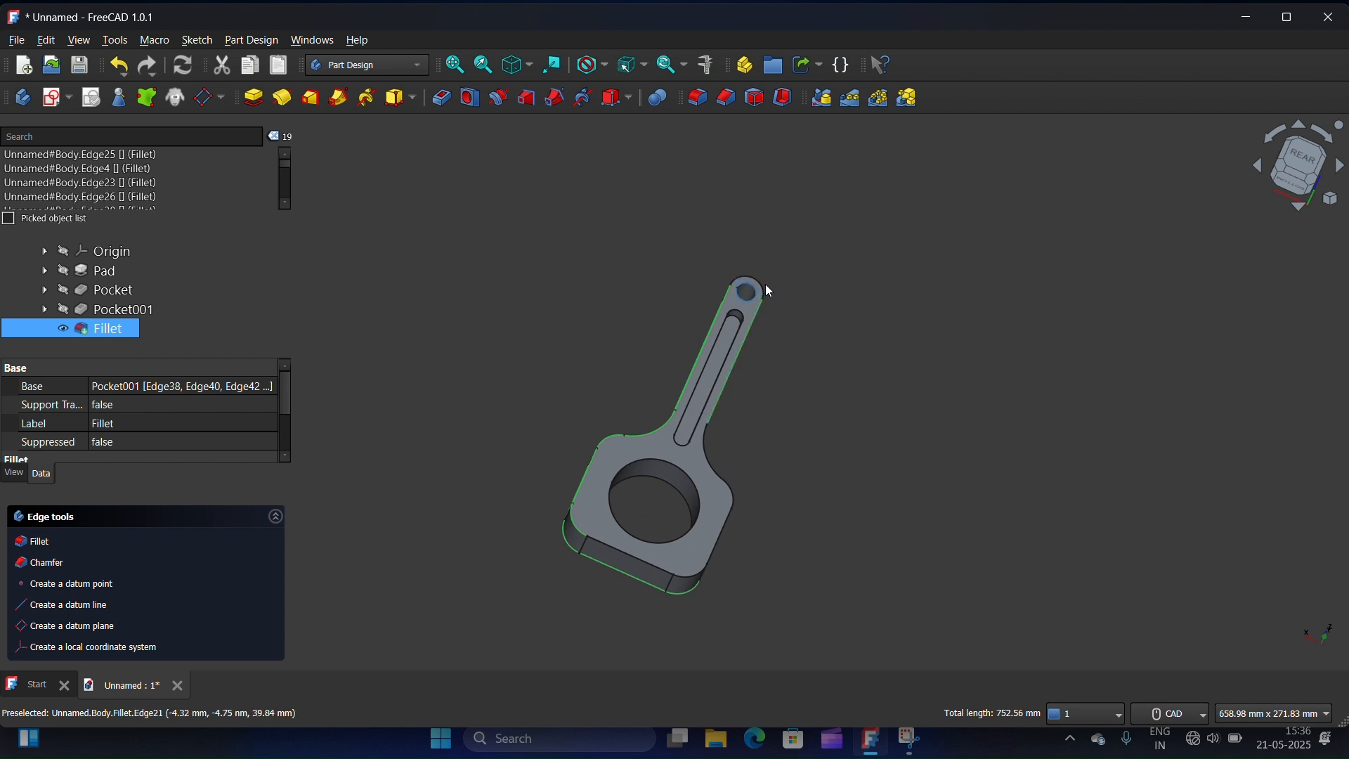
ctrl+click(765, 276)
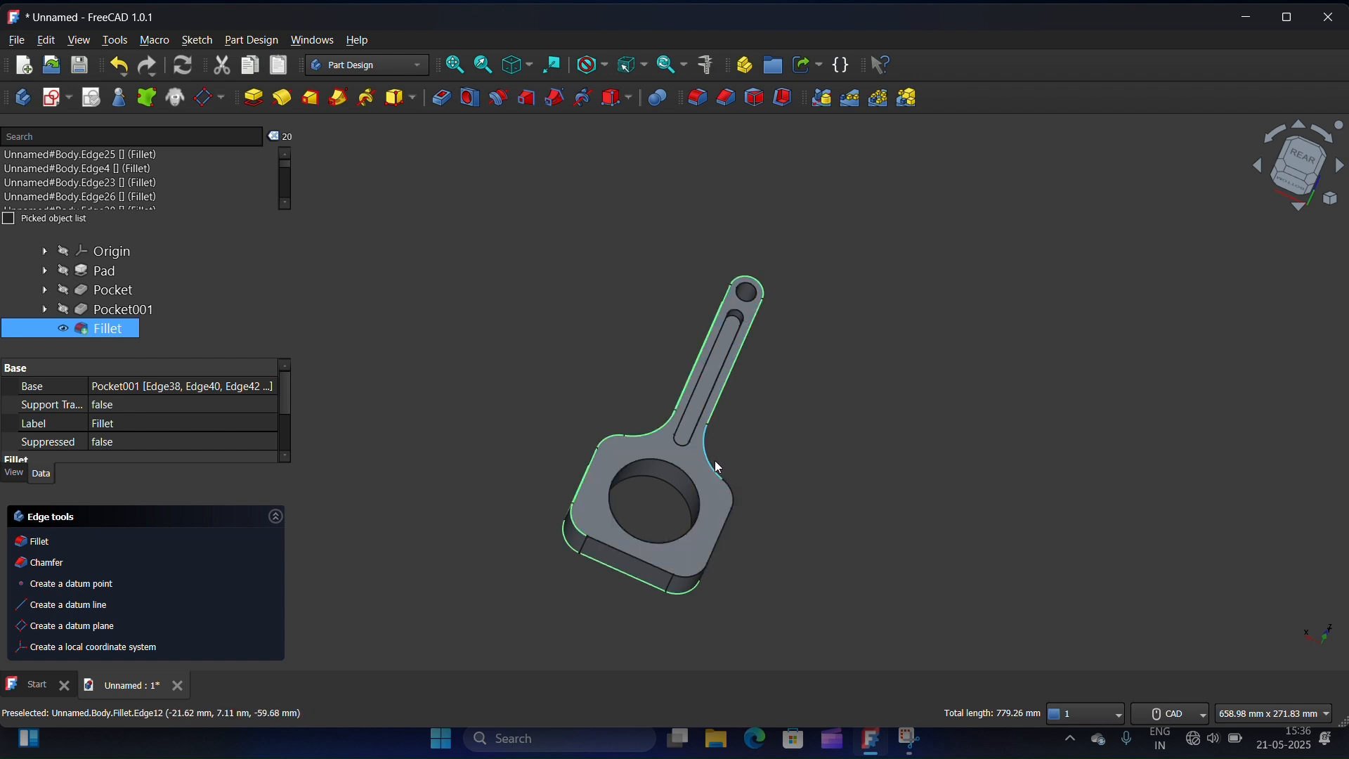
ctrl+click(741, 500)
ctrl+click(726, 548)
ctrl+click(700, 579)
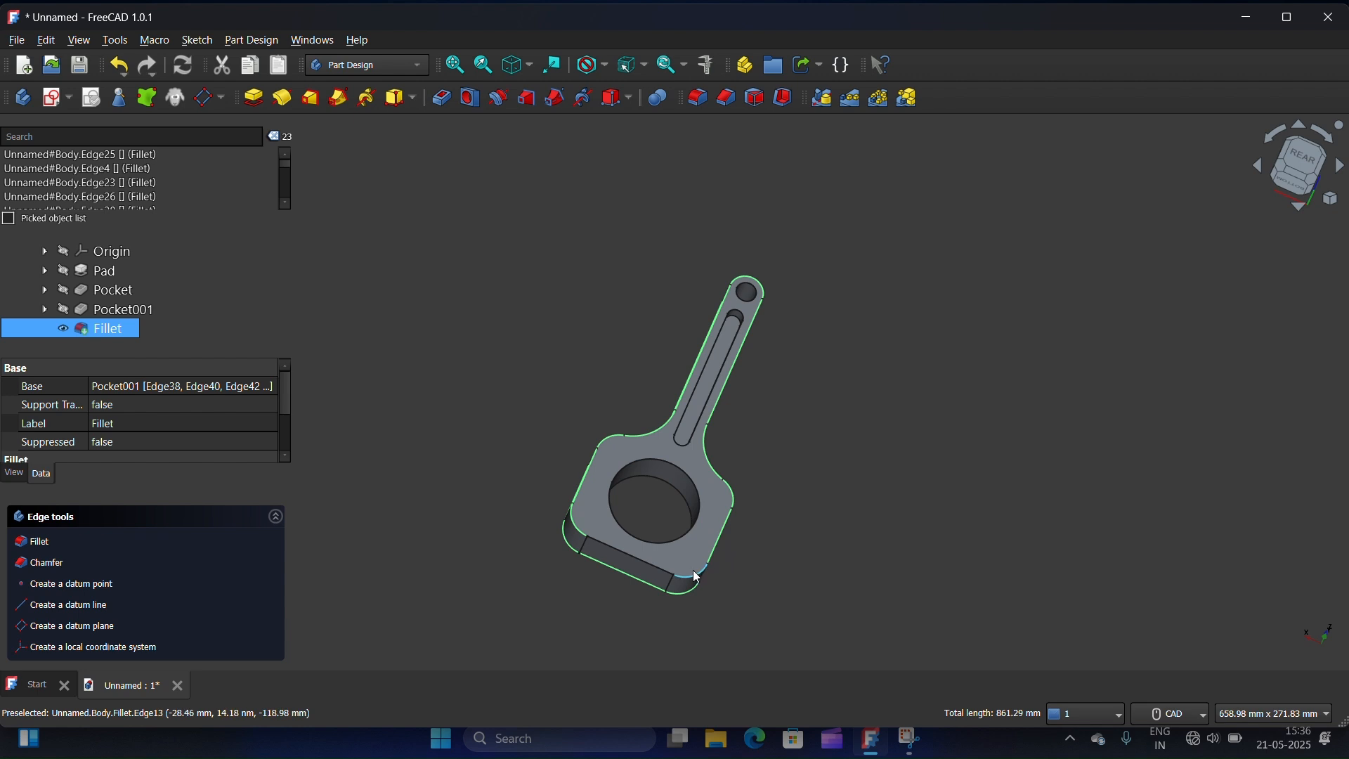
ctrl+click(656, 560)
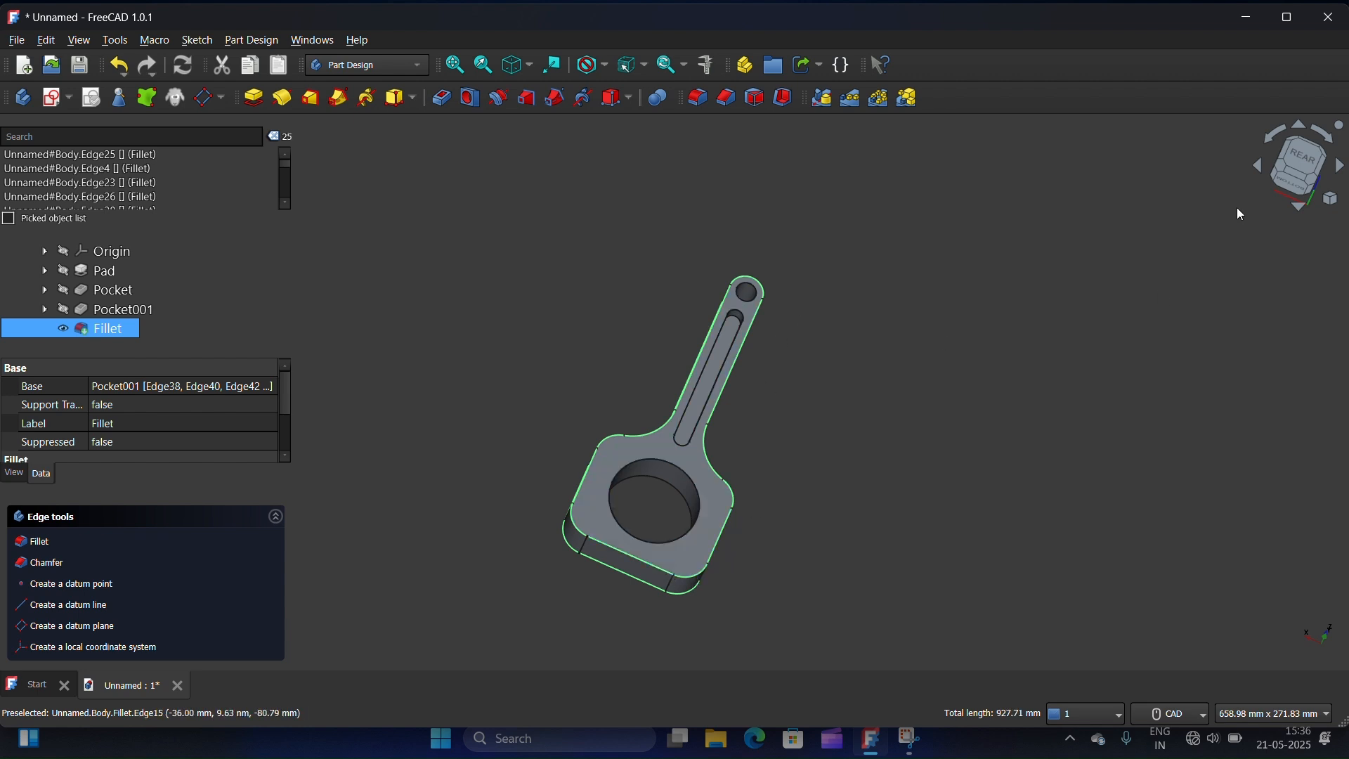
Fillet the selected front and rear outline edges and the front slot edge with a 2 mm radius
click(1258, 167)
click(1258, 167)
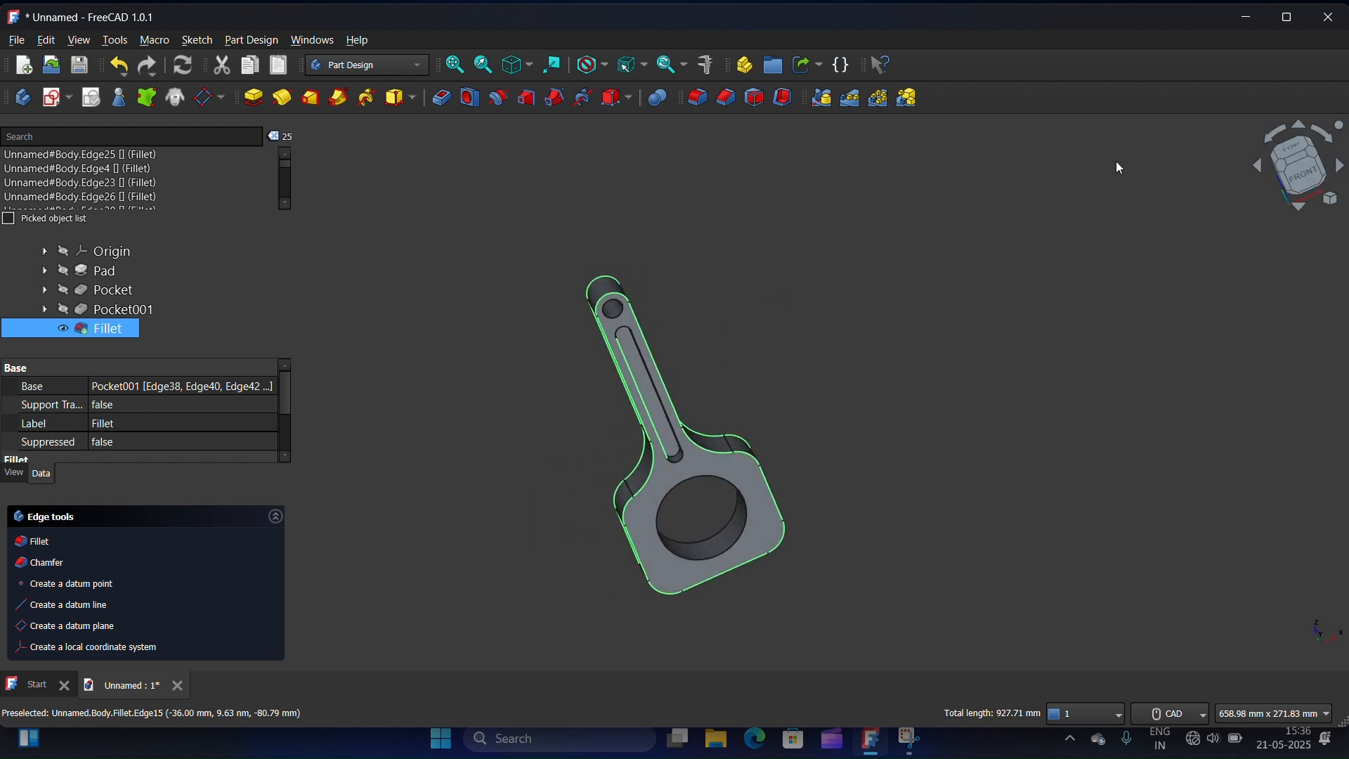
click(701, 99)
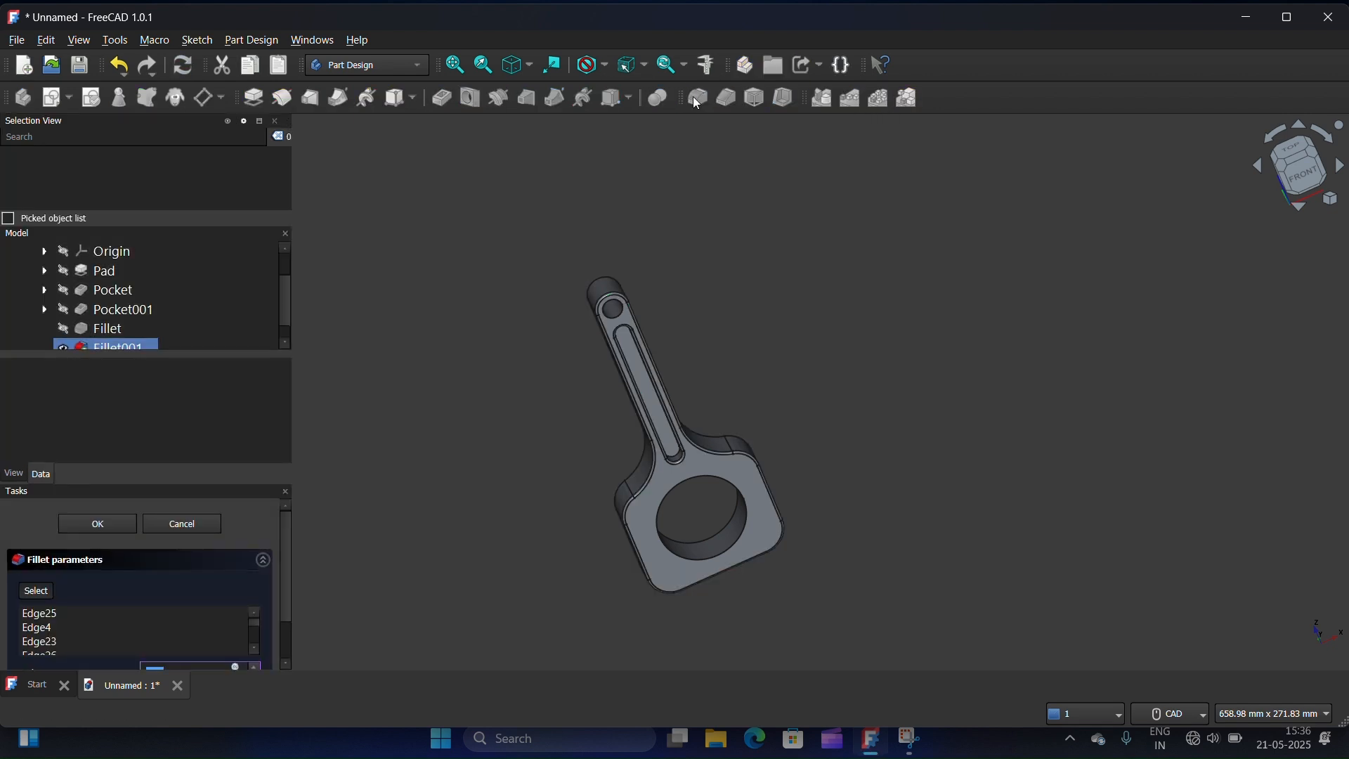
scroll(289, 550, down, 2)
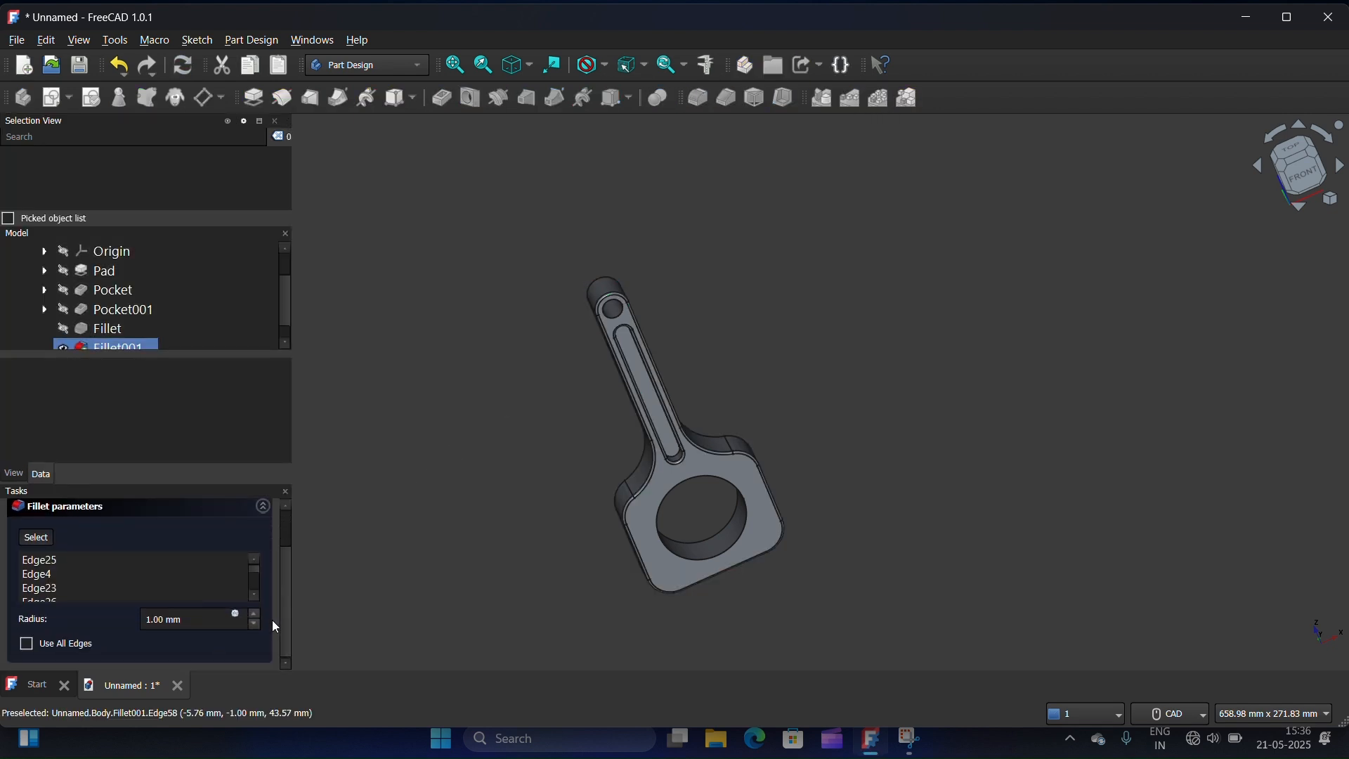
click(256, 612)
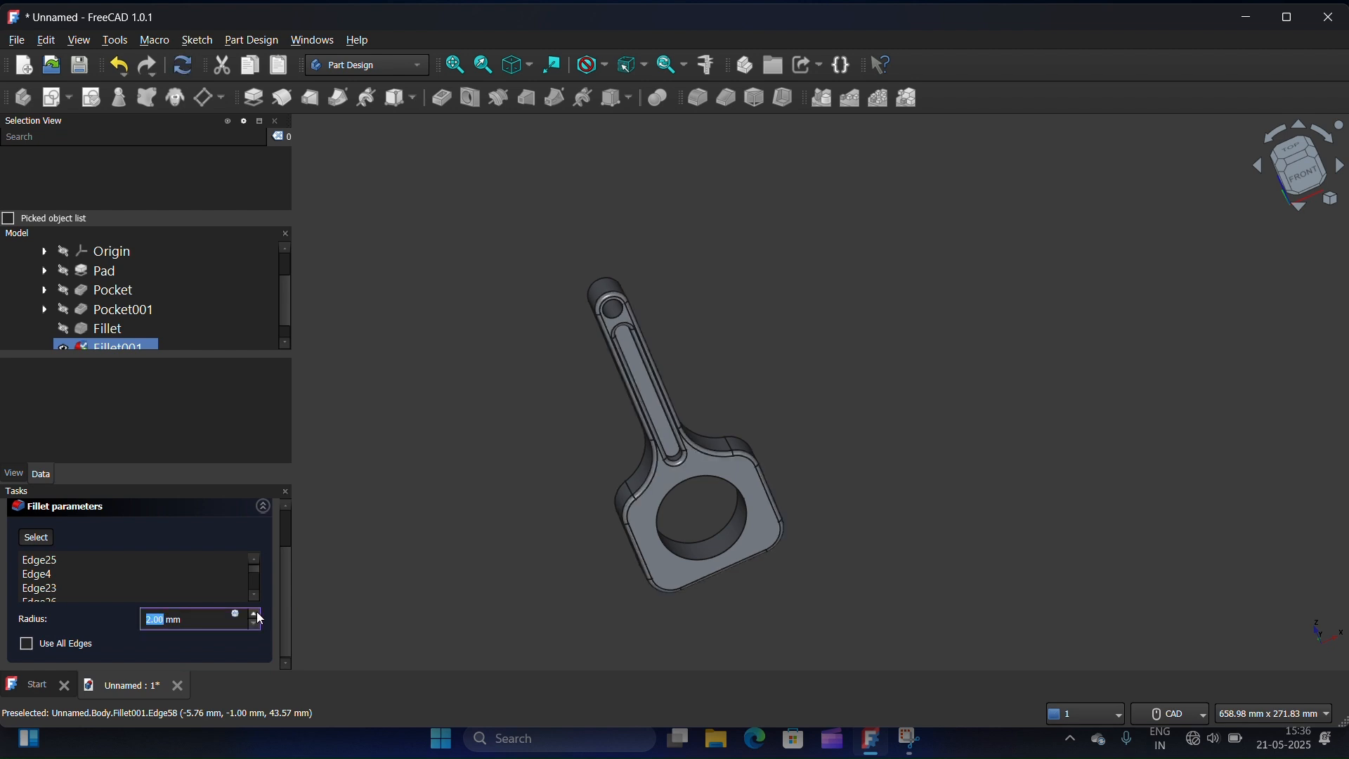
click(256, 612)
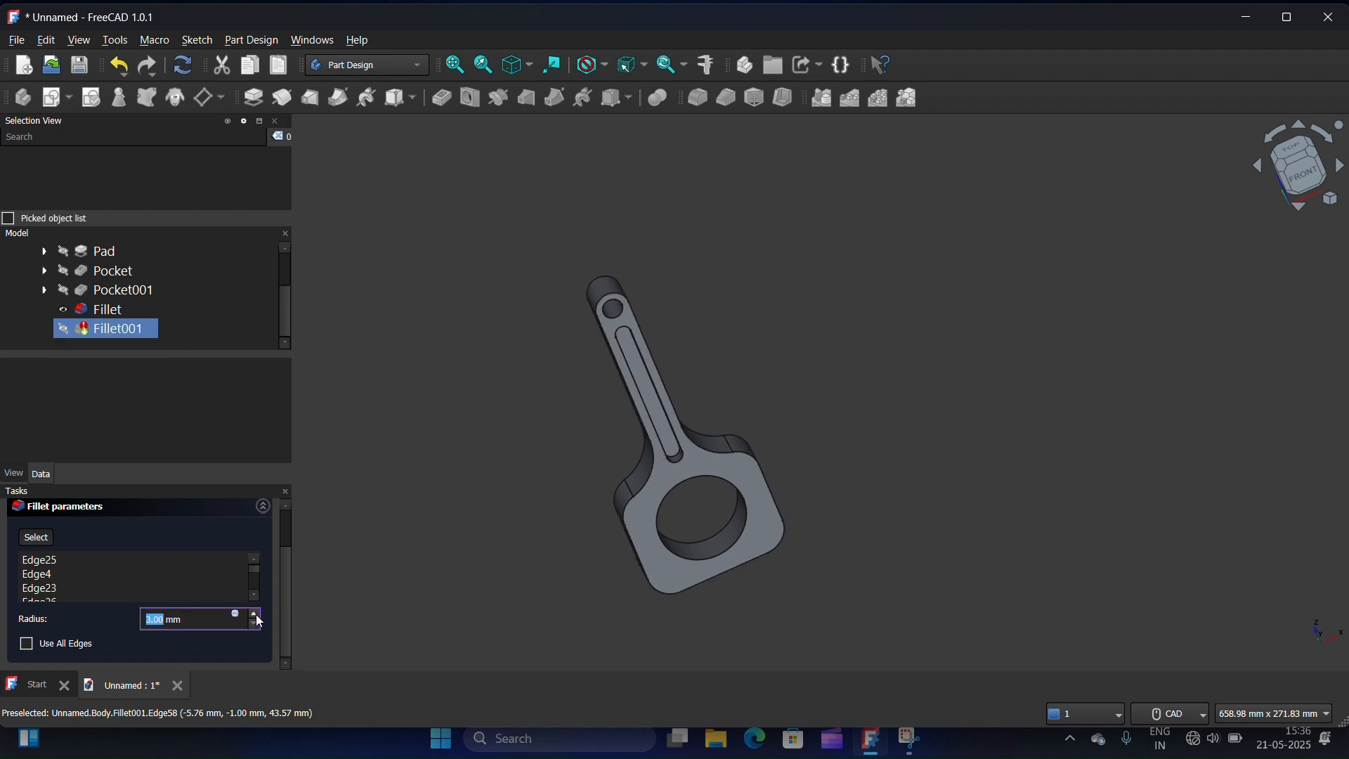
click(256, 624)
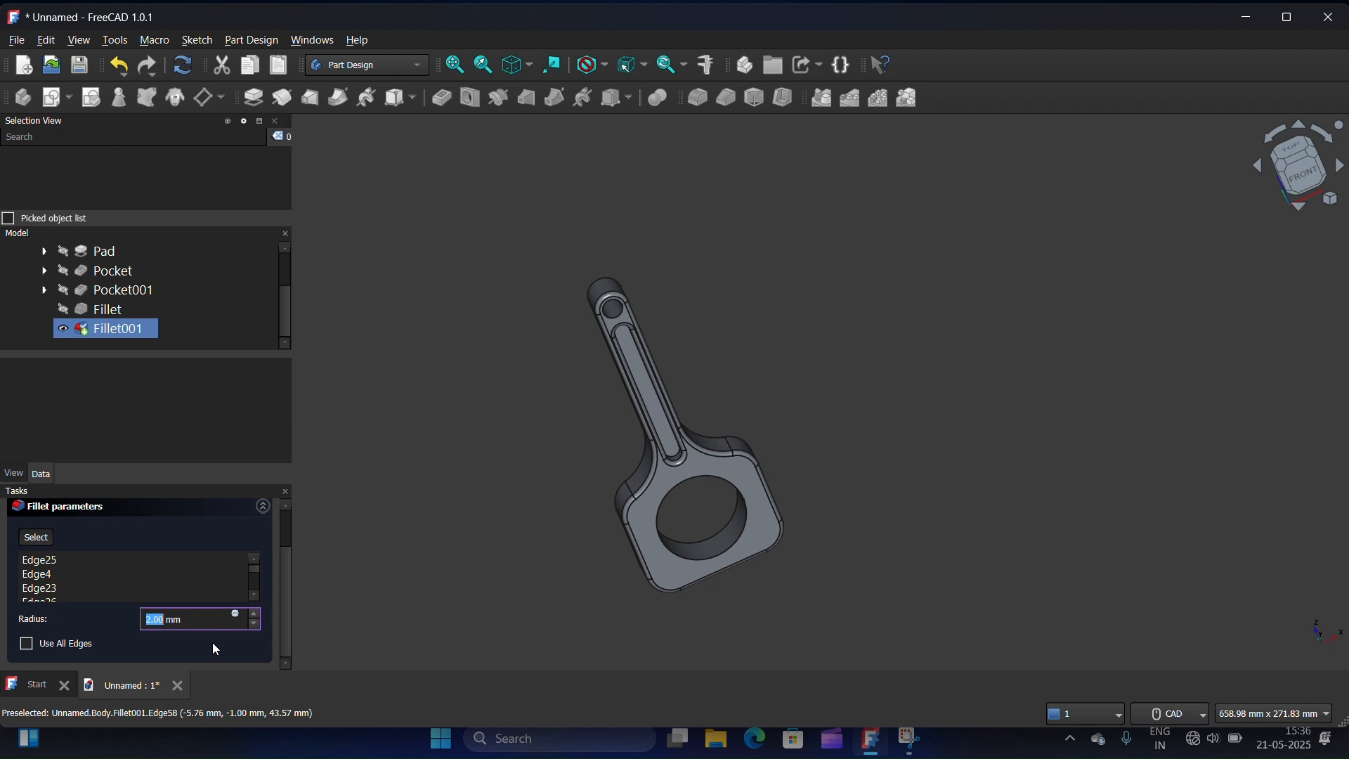
scroll(664, 479, up, 5)
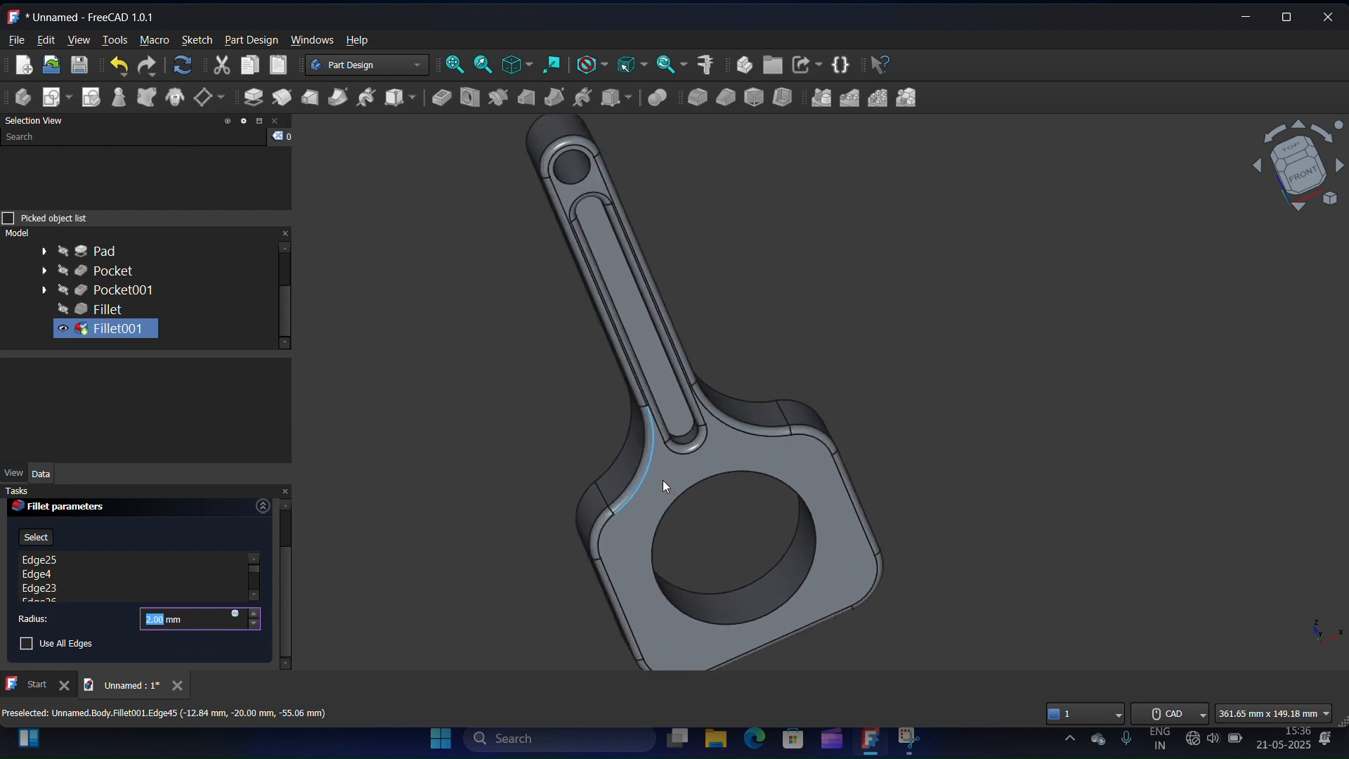
scroll(663, 479, down, 1)
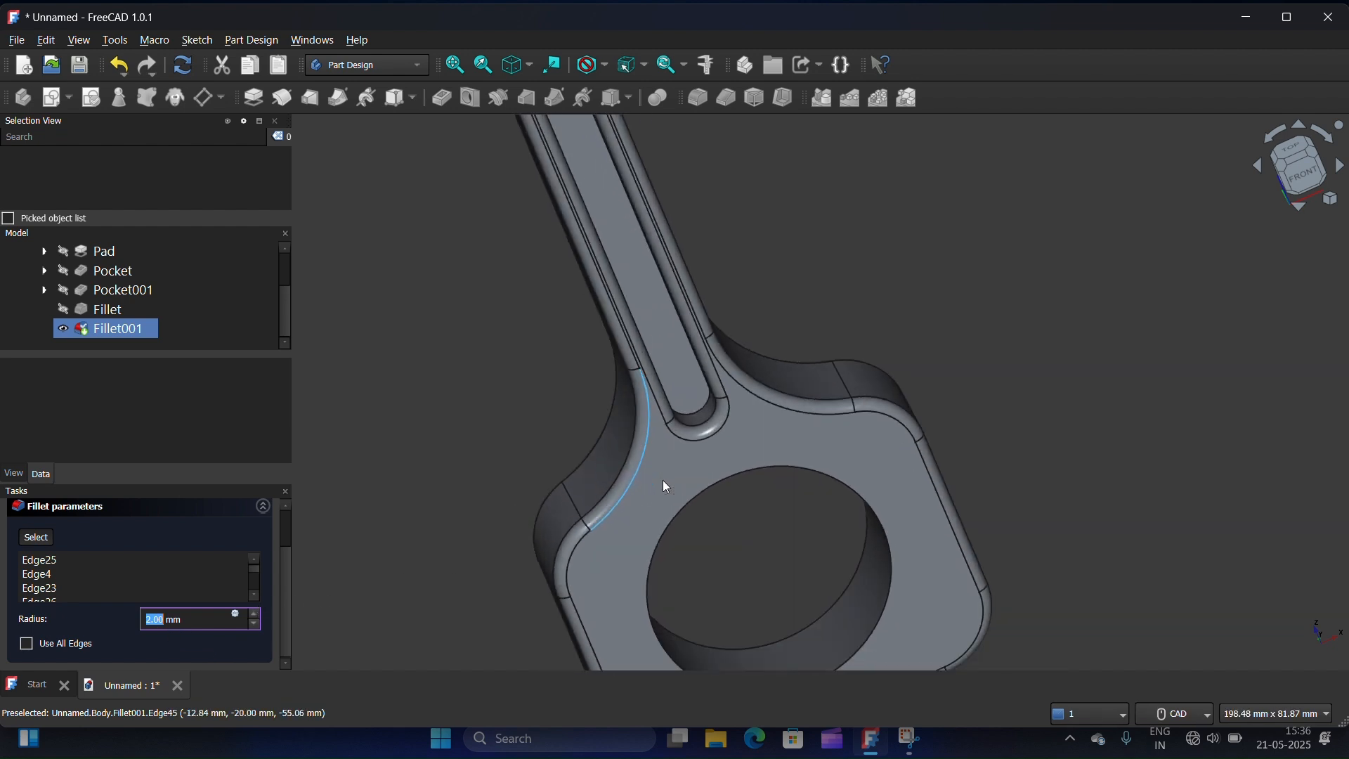
scroll(663, 479, down, 1)
scroll(666, 486, down, 1)
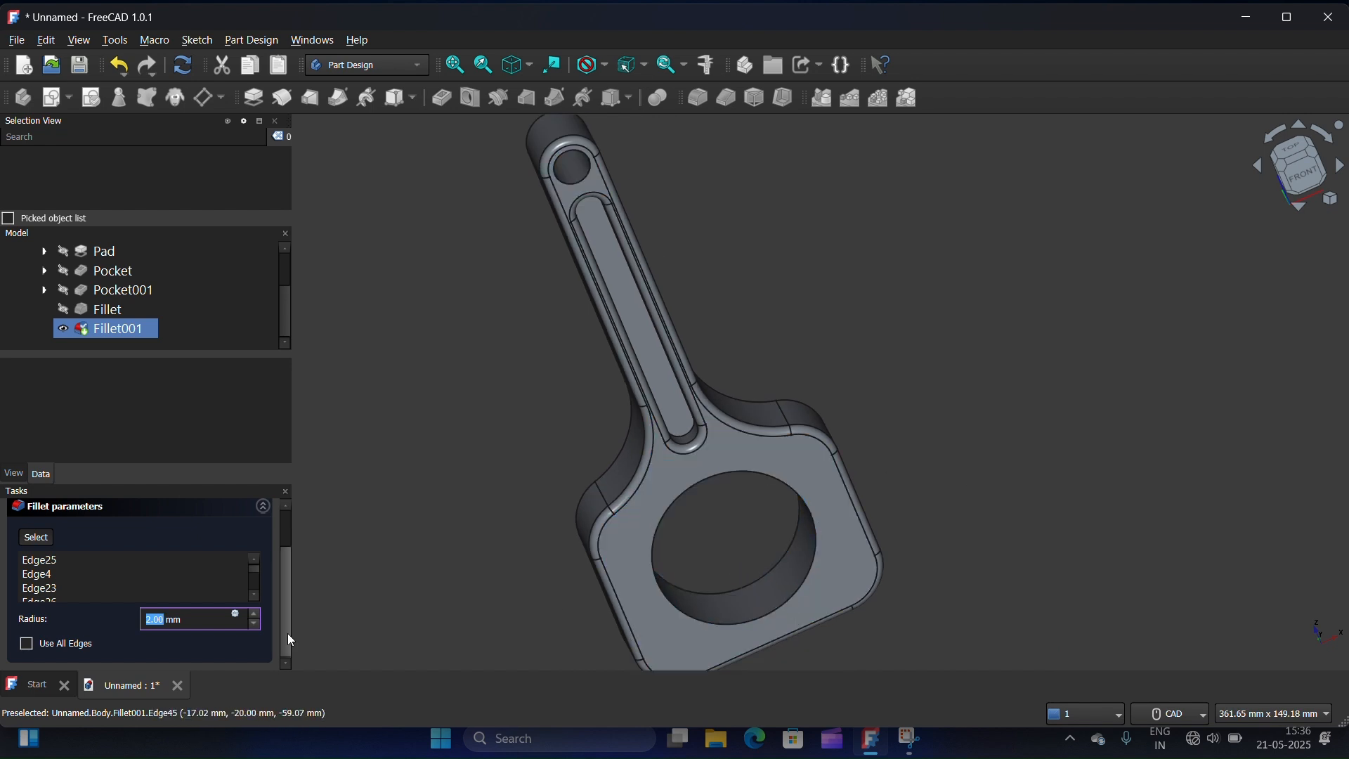
scroll(284, 620, up, 1)
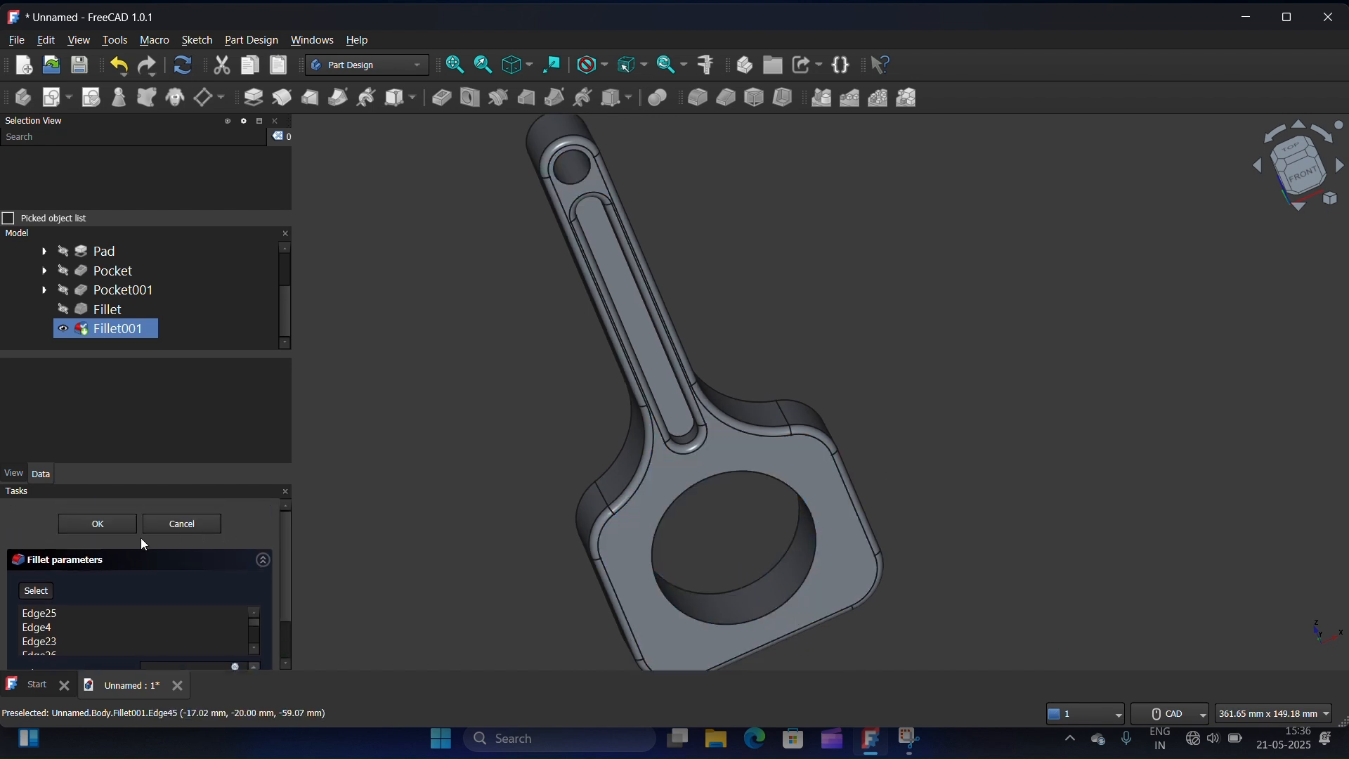
click(98, 526)
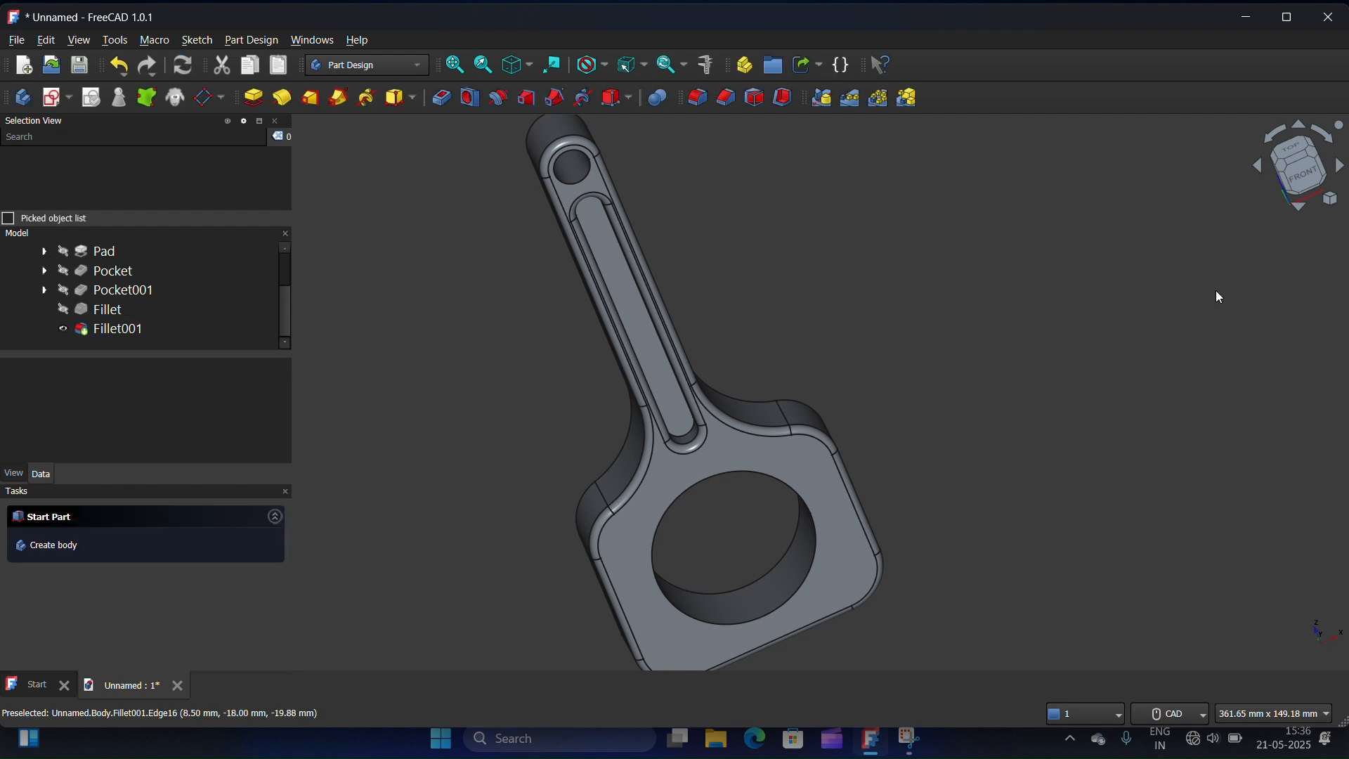
Inspect the filleted outlines and slots from all around the rod, ending on its rear face
click(1257, 168)
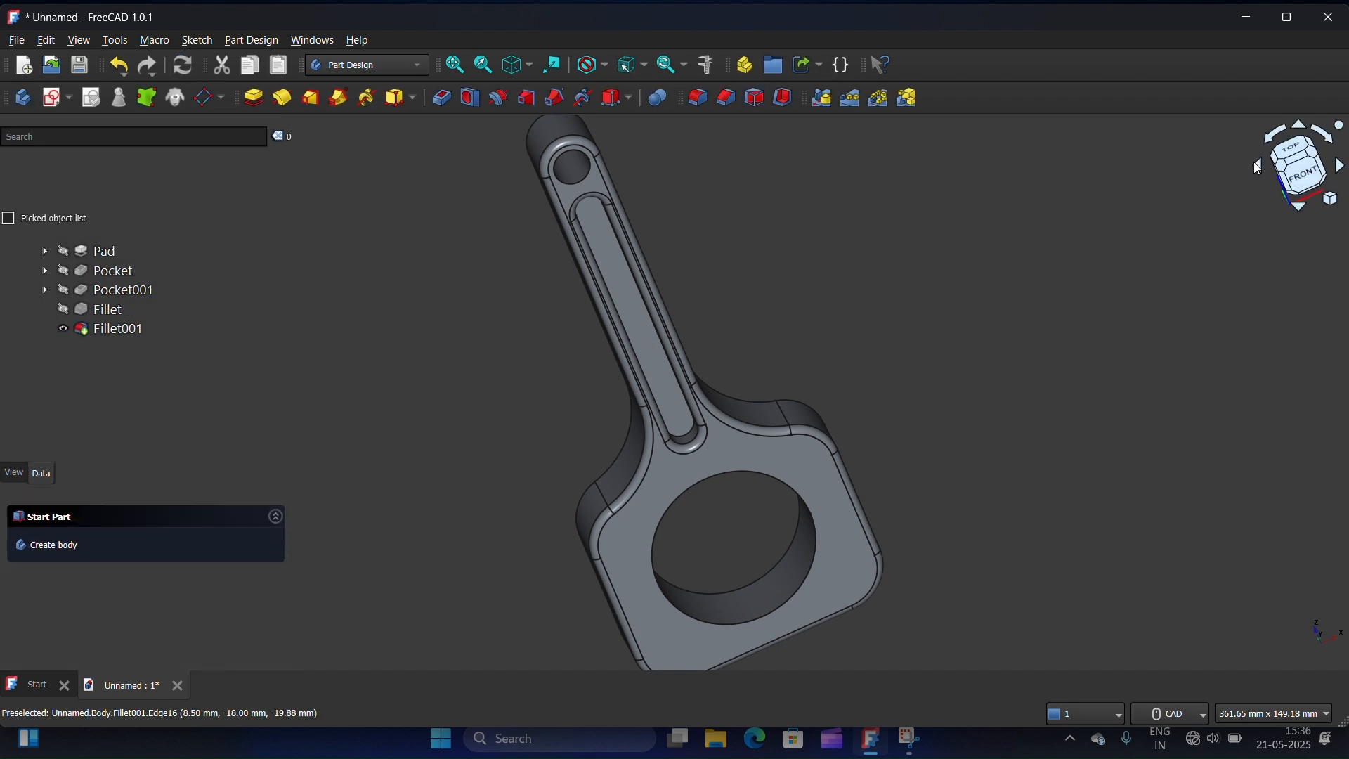
click(1258, 167)
click(1257, 167)
click(1257, 167)
click(1258, 167)
click(1261, 167)
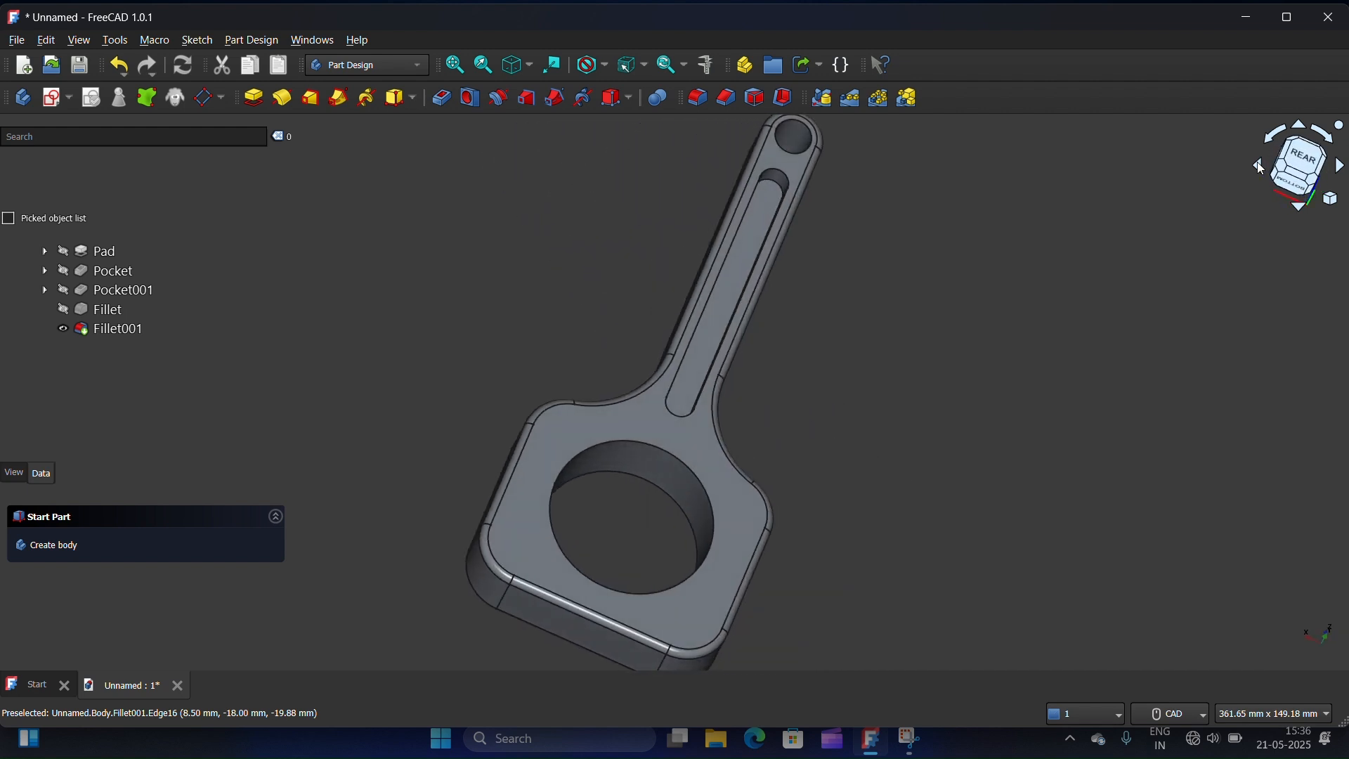
click(1261, 168)
click(1261, 168)
click(1261, 167)
click(1261, 167)
click(1261, 167)
click(1261, 167)
click(1261, 167)
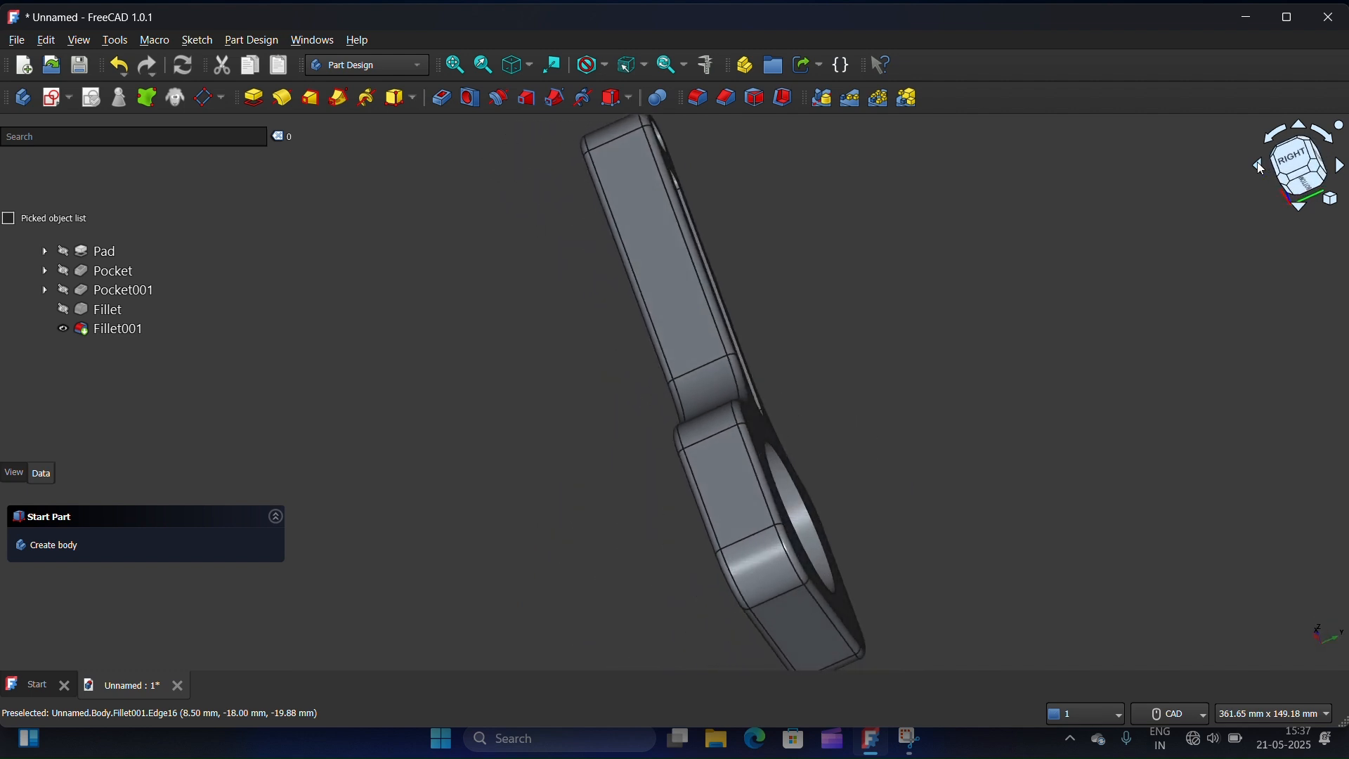
click(1261, 167)
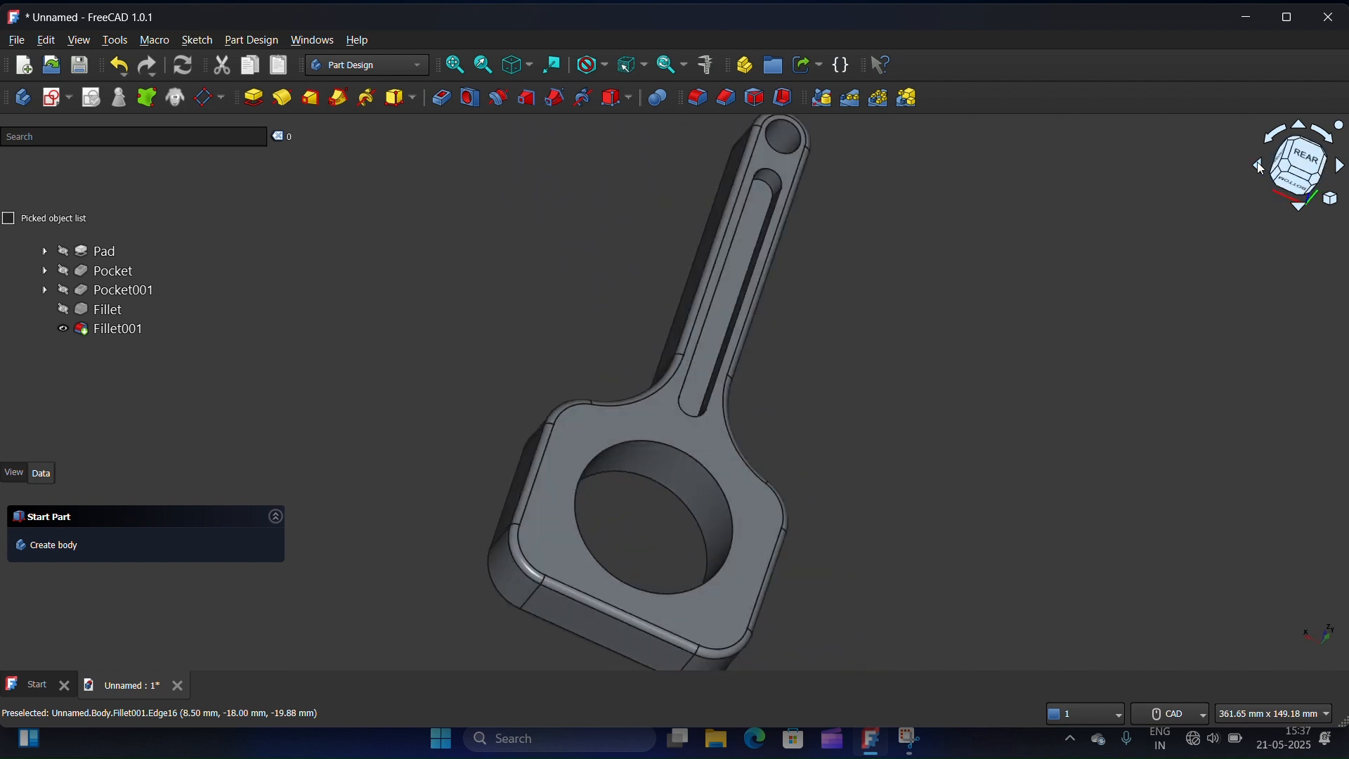
Fillet the four rim edges of the rear face's slot with a 2 mm radius
click(763, 249)
click(752, 195)
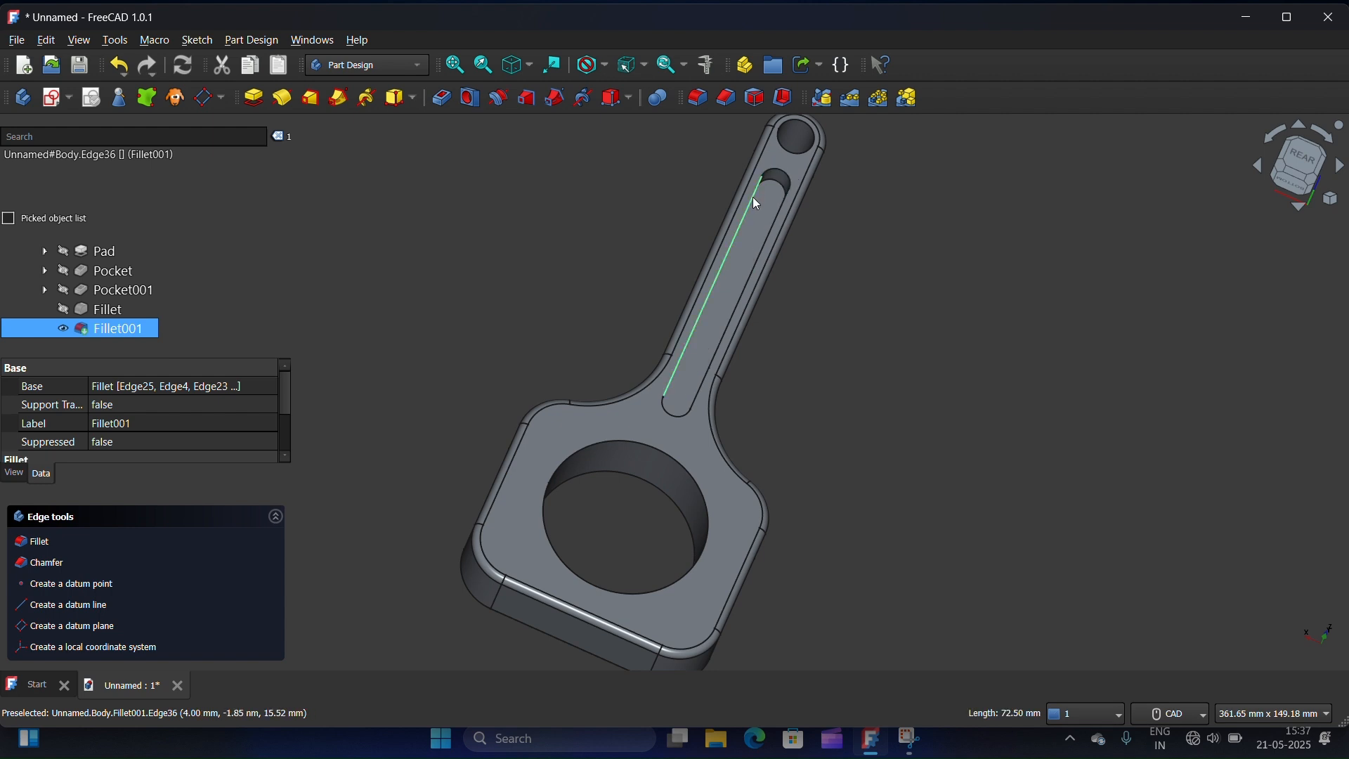
ctrl+click(773, 217)
ctrl+click(787, 170)
ctrl+click(673, 417)
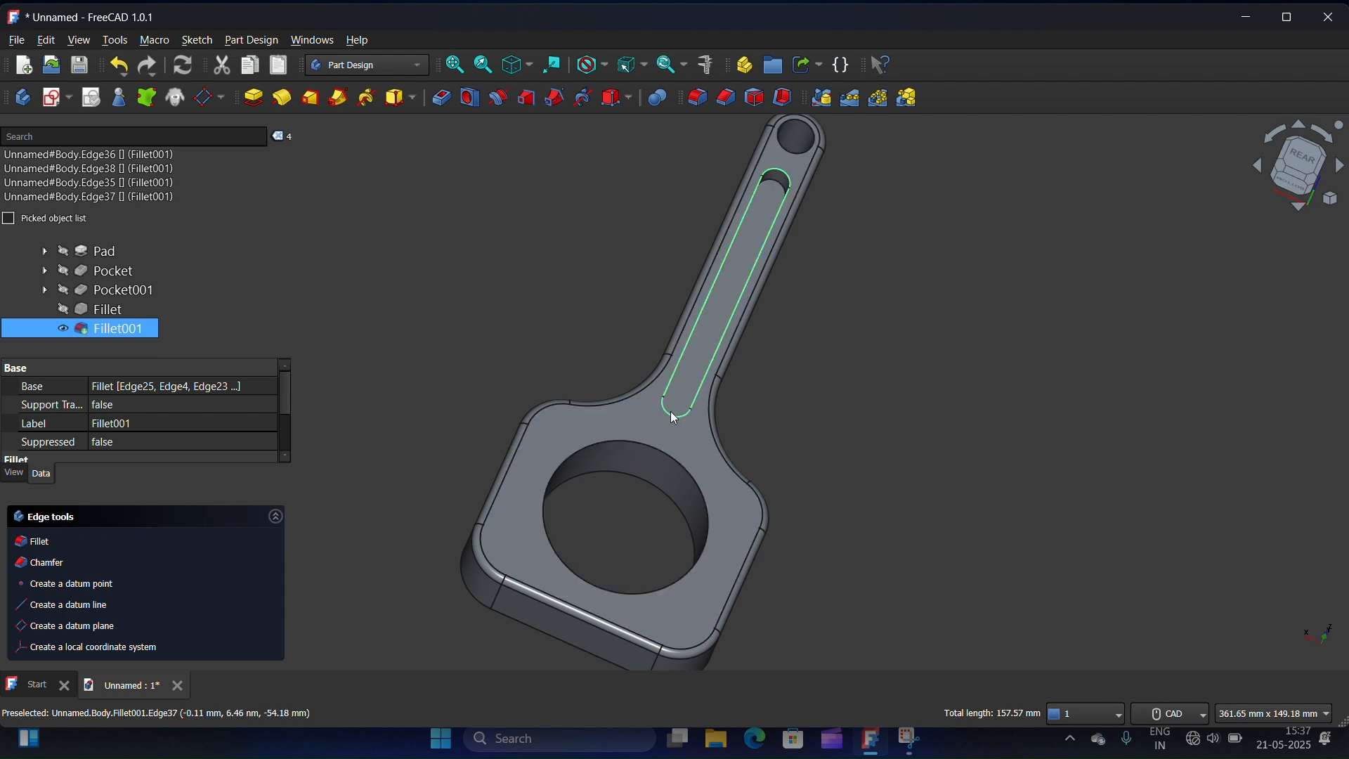
click(699, 98)
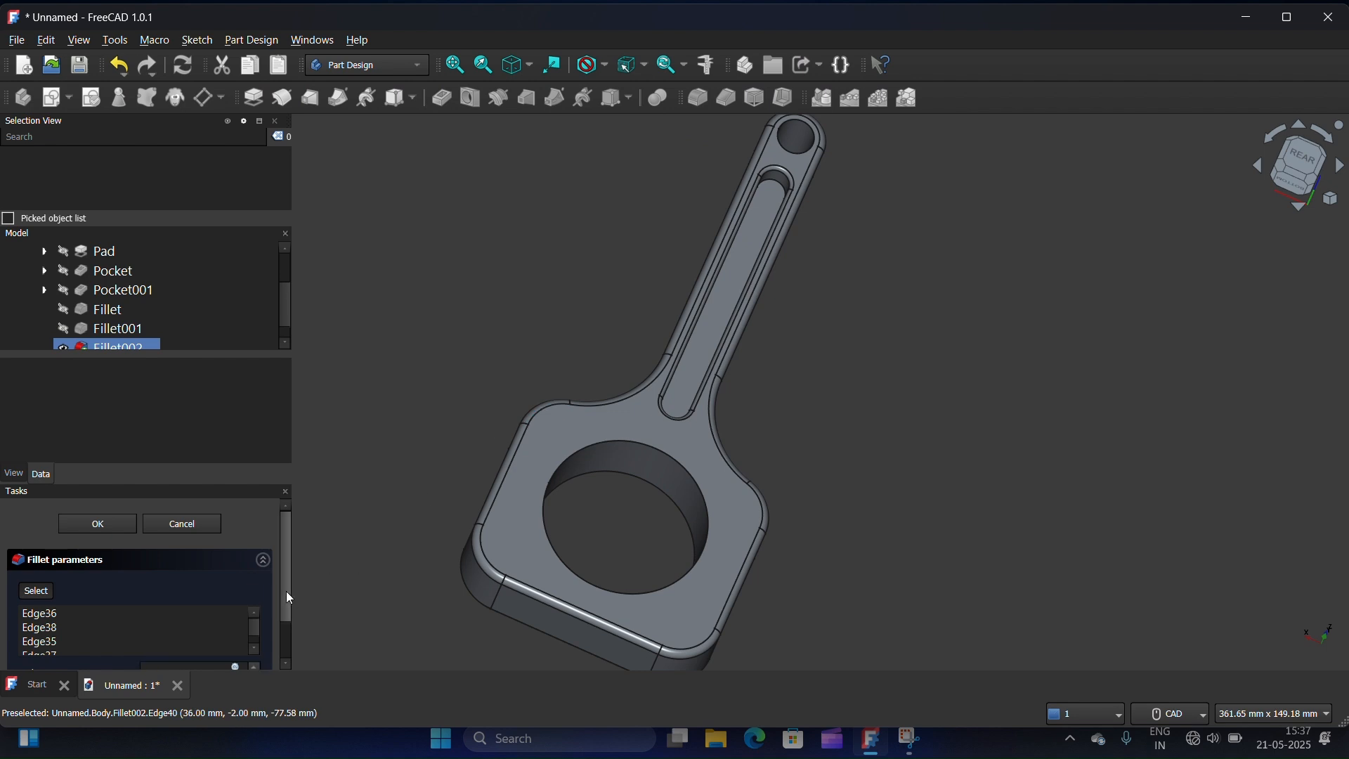
scroll(289, 599, down, 2)
click(256, 615)
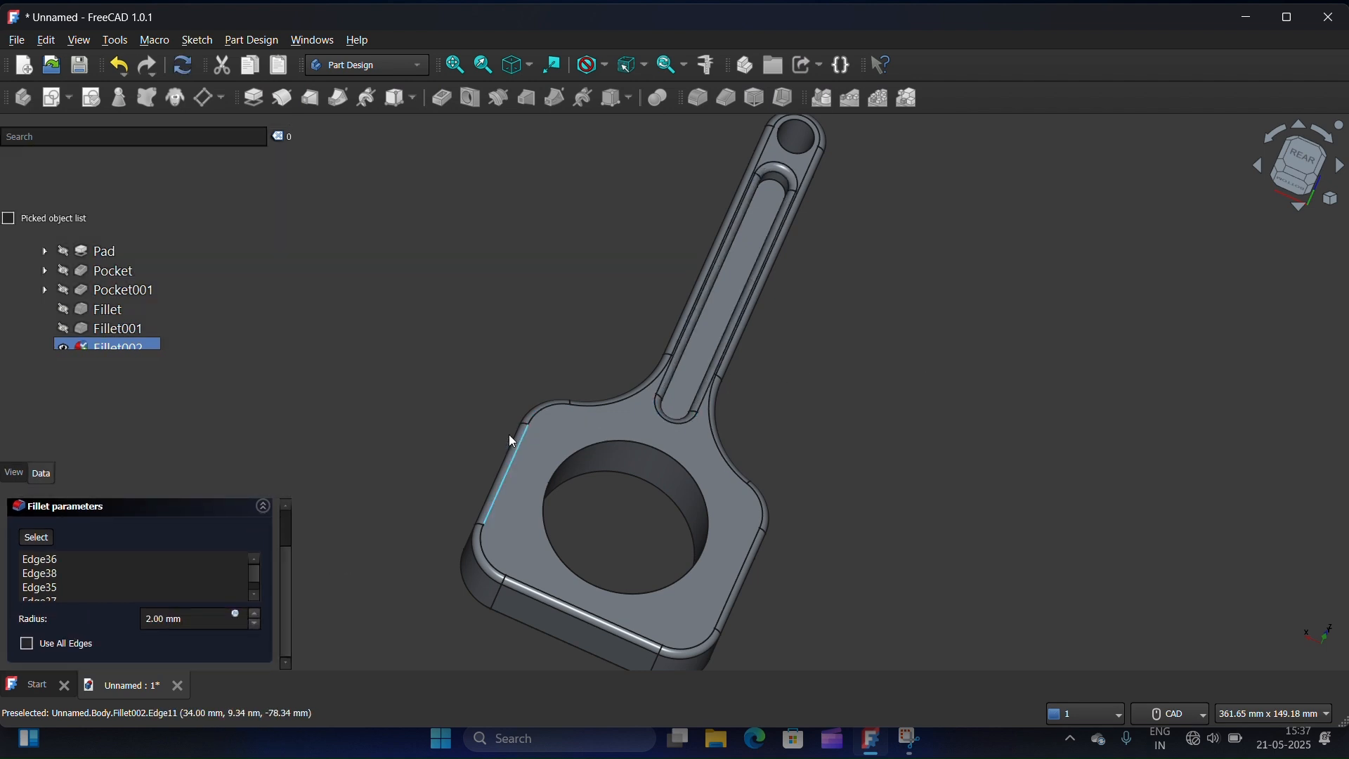
drag(284, 558, 289, 510)
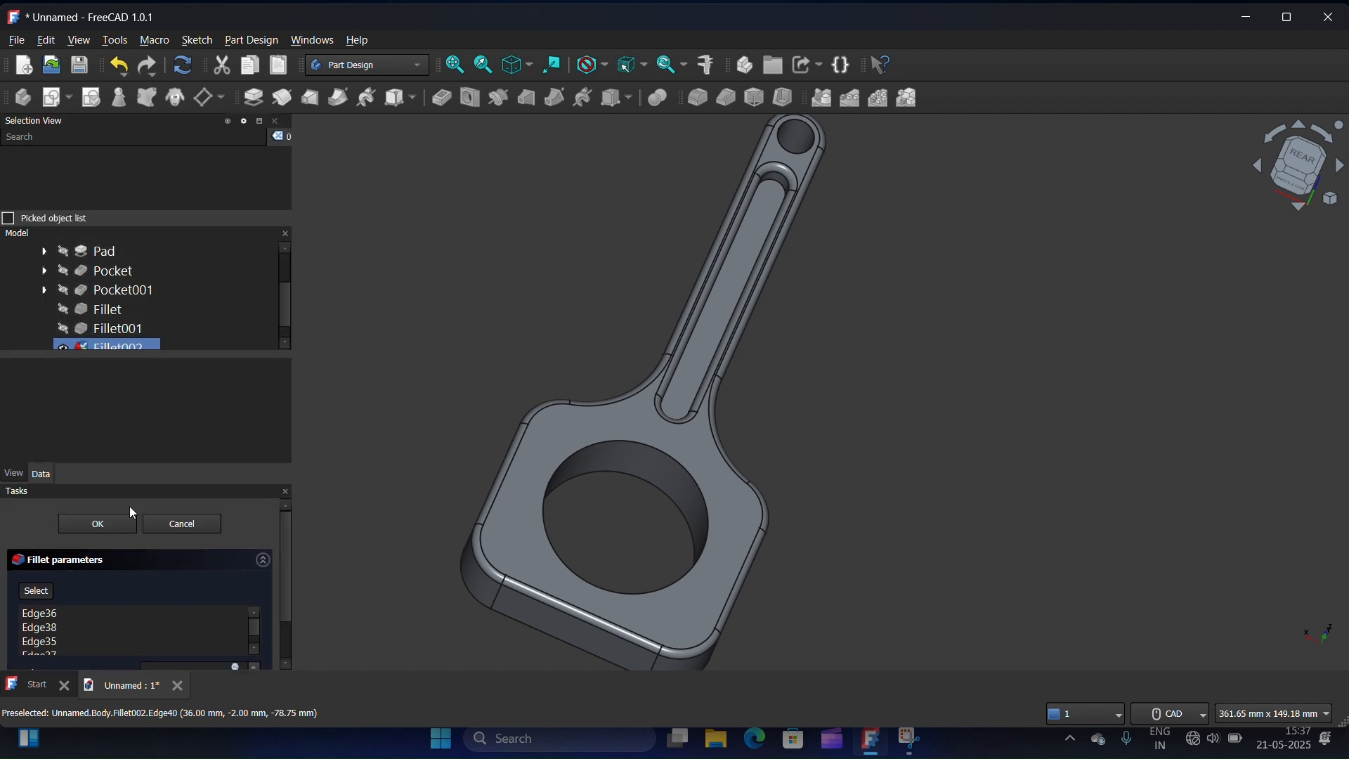
click(95, 525)
Examine the finished connecting rod from the rear, sides and front
scroll(947, 373, down, 3)
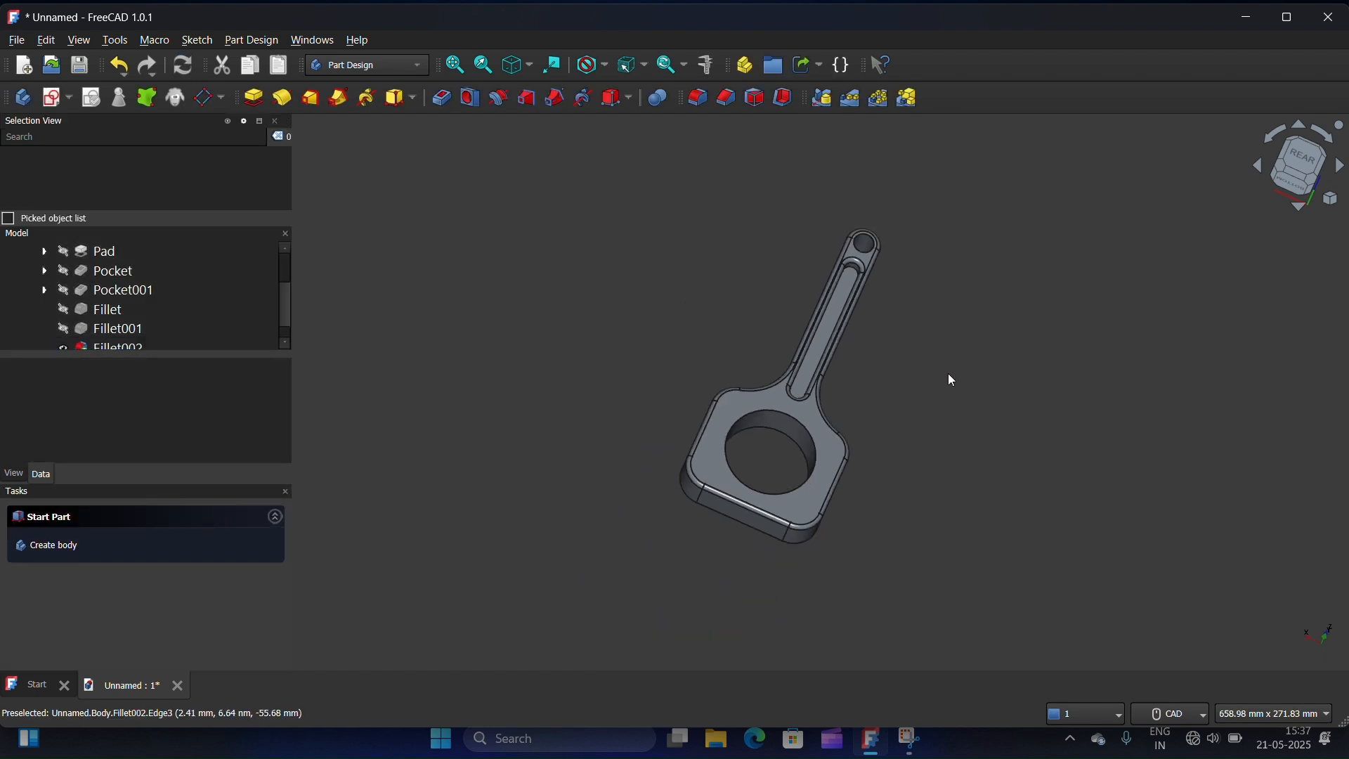
click(1275, 144)
click(1296, 161)
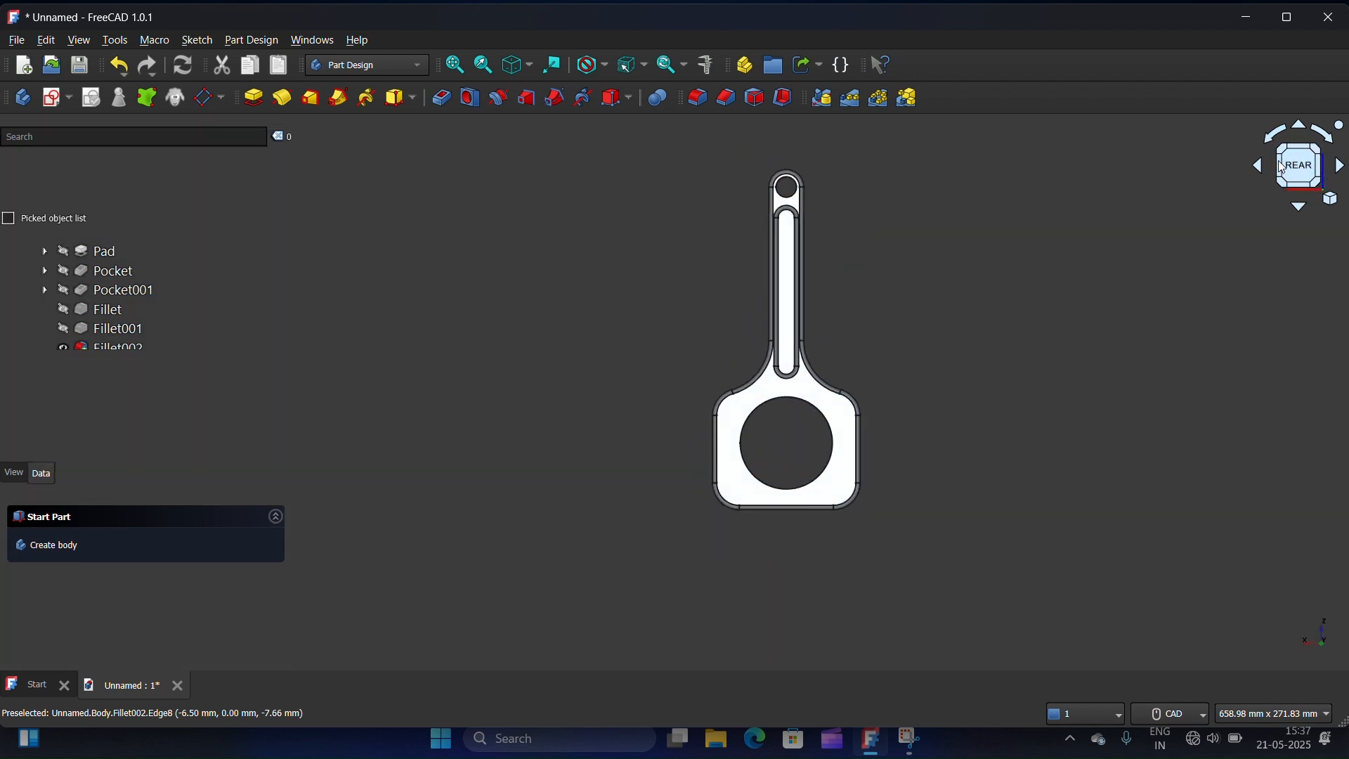
click(1285, 169)
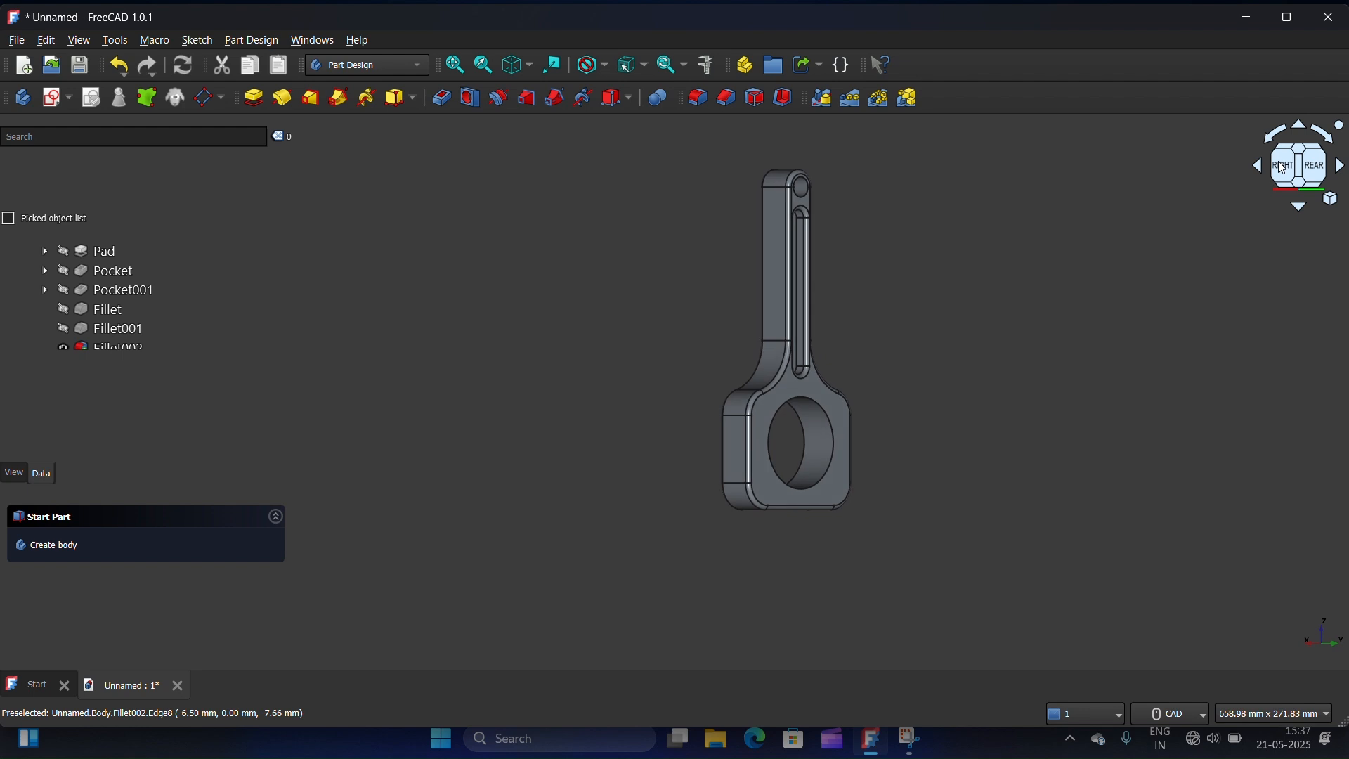
click(1263, 170)
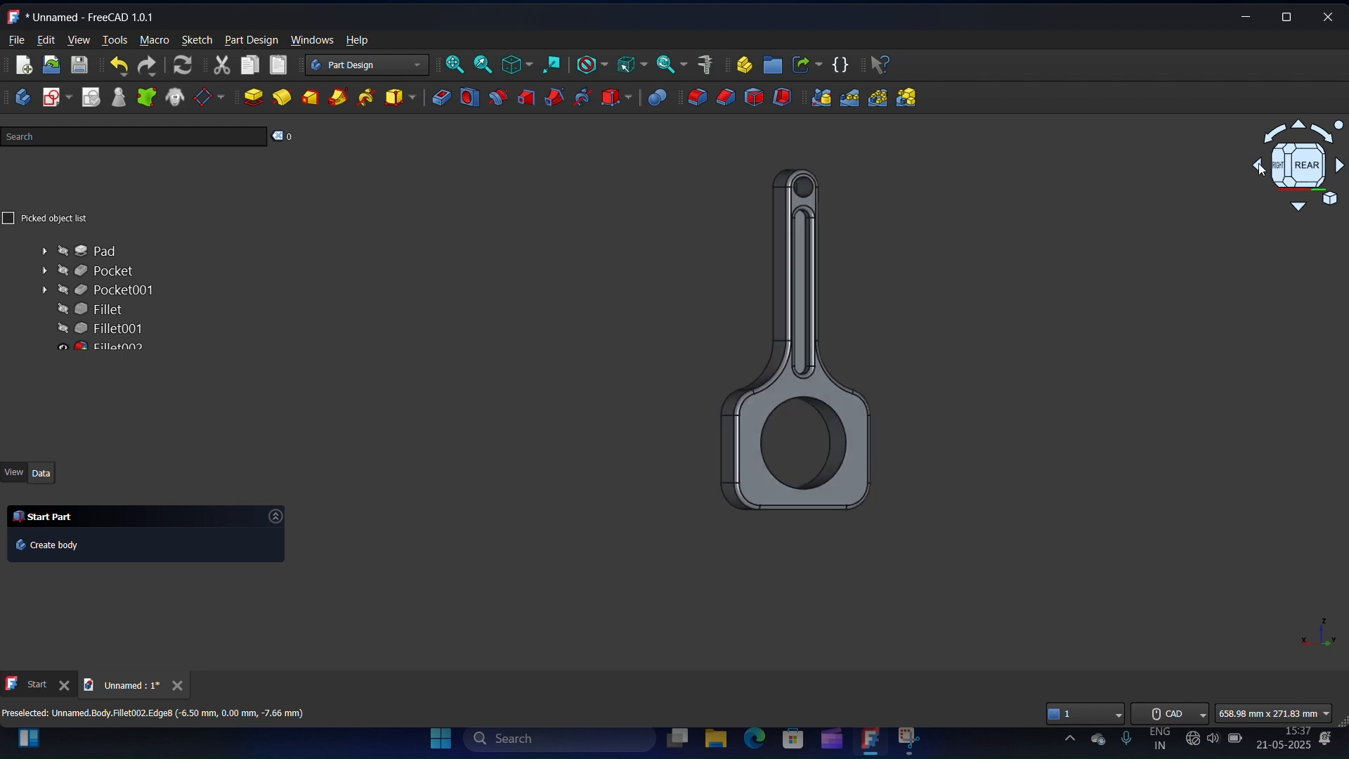
click(1263, 169)
click(1262, 170)
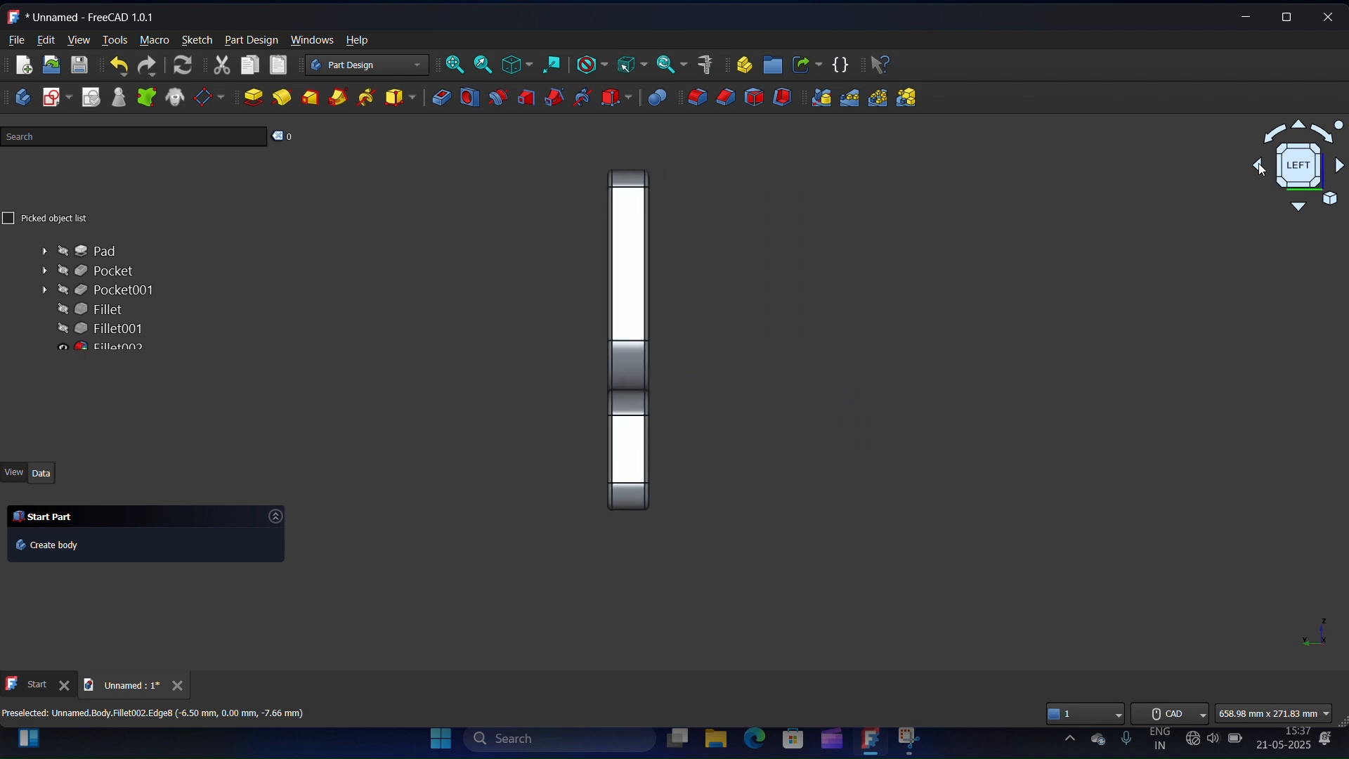
click(1263, 170)
click(1262, 170)
click(1262, 169)
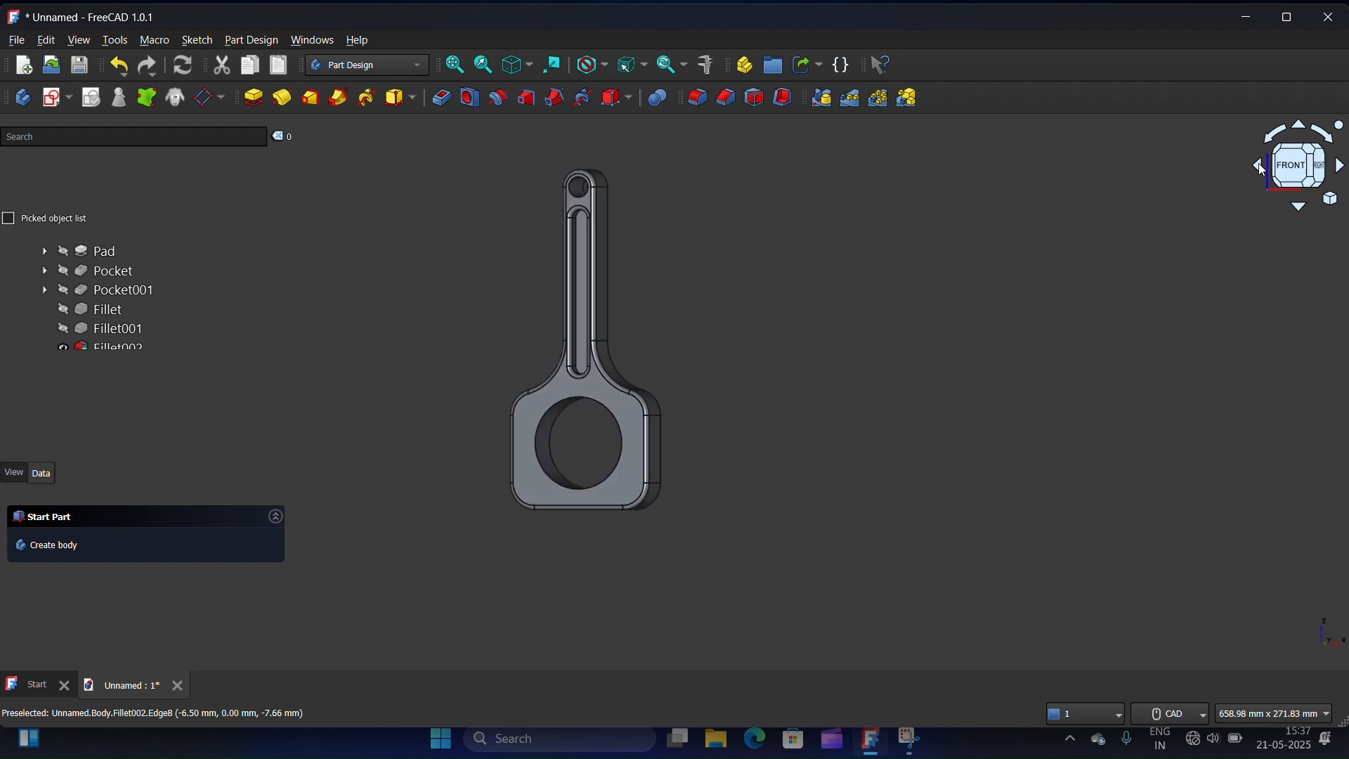
click(1262, 169)
click(1262, 169)
click(1262, 169)
click(1263, 169)
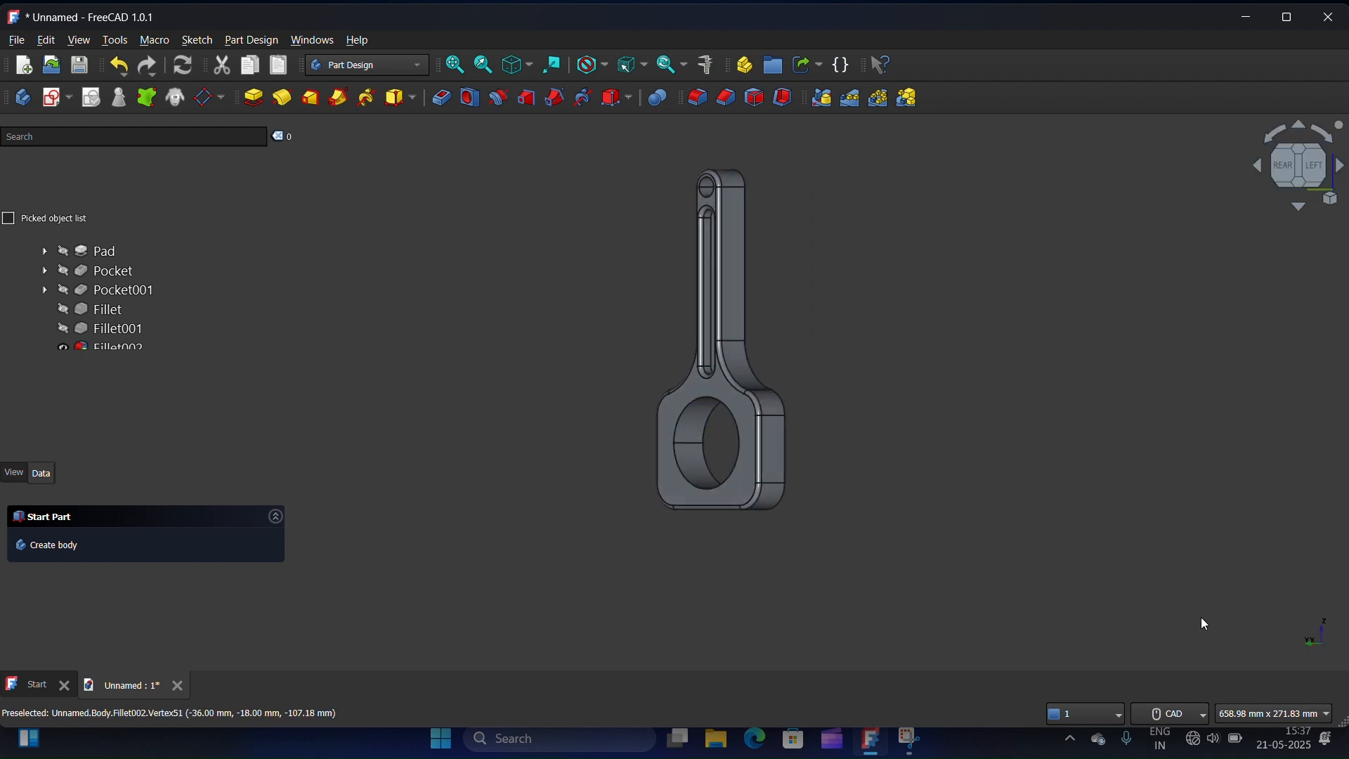
Save the document in the Documents folder under the file name "connecting rod new"
click(16, 40)
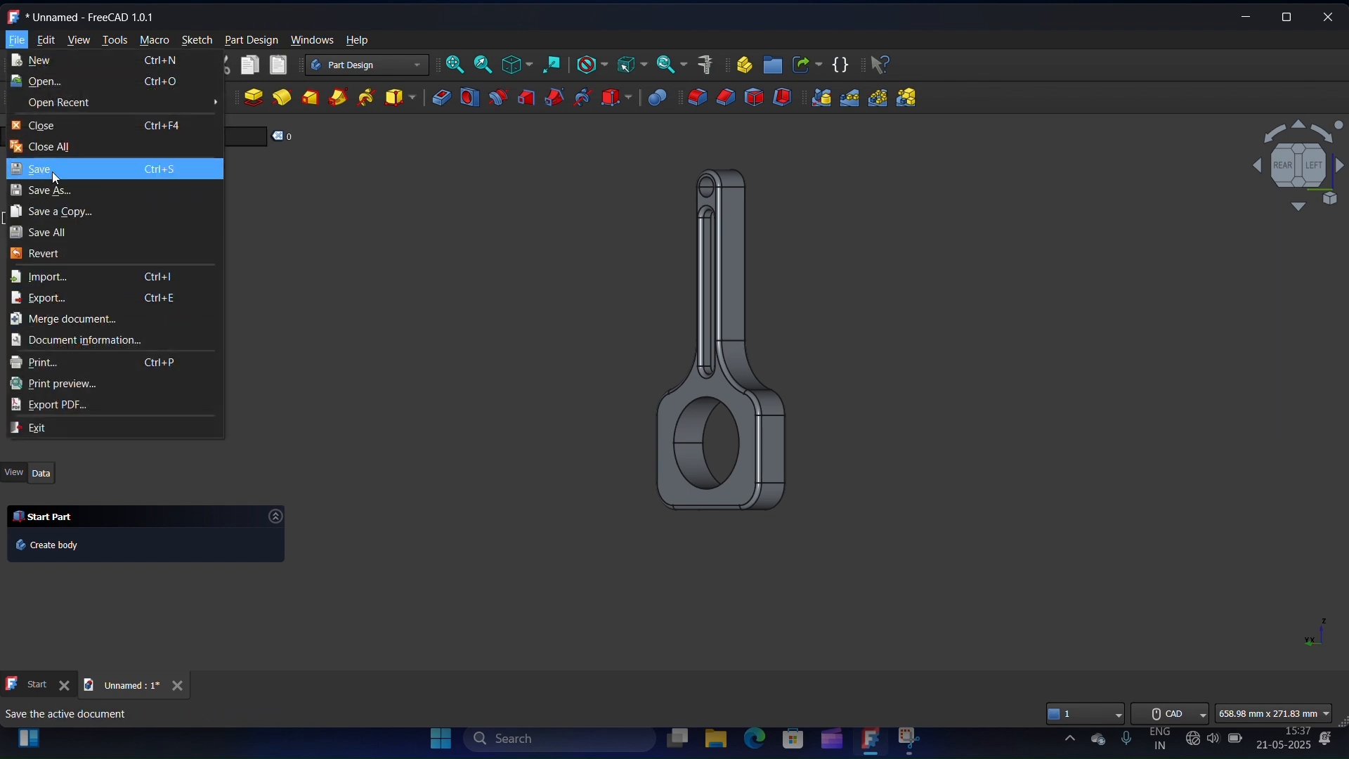
click(58, 193)
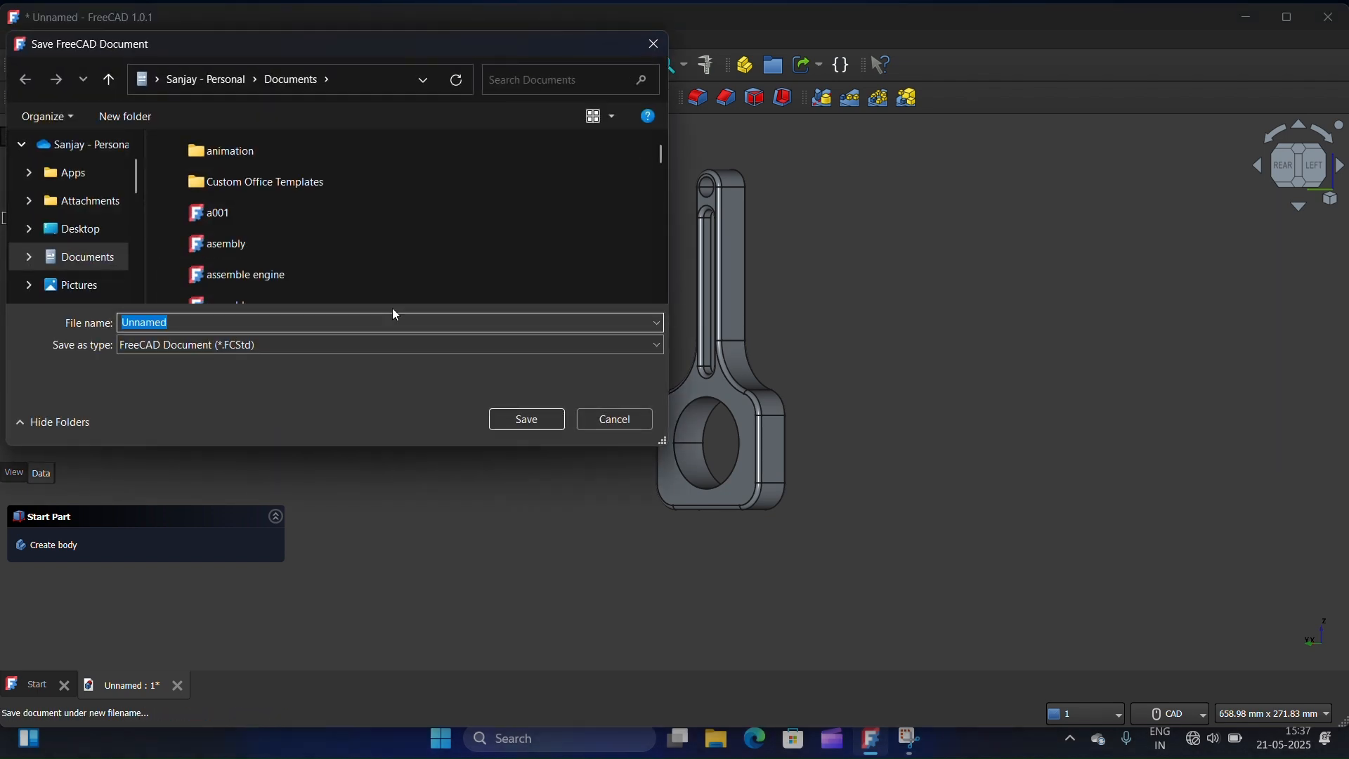
text(connecting r)
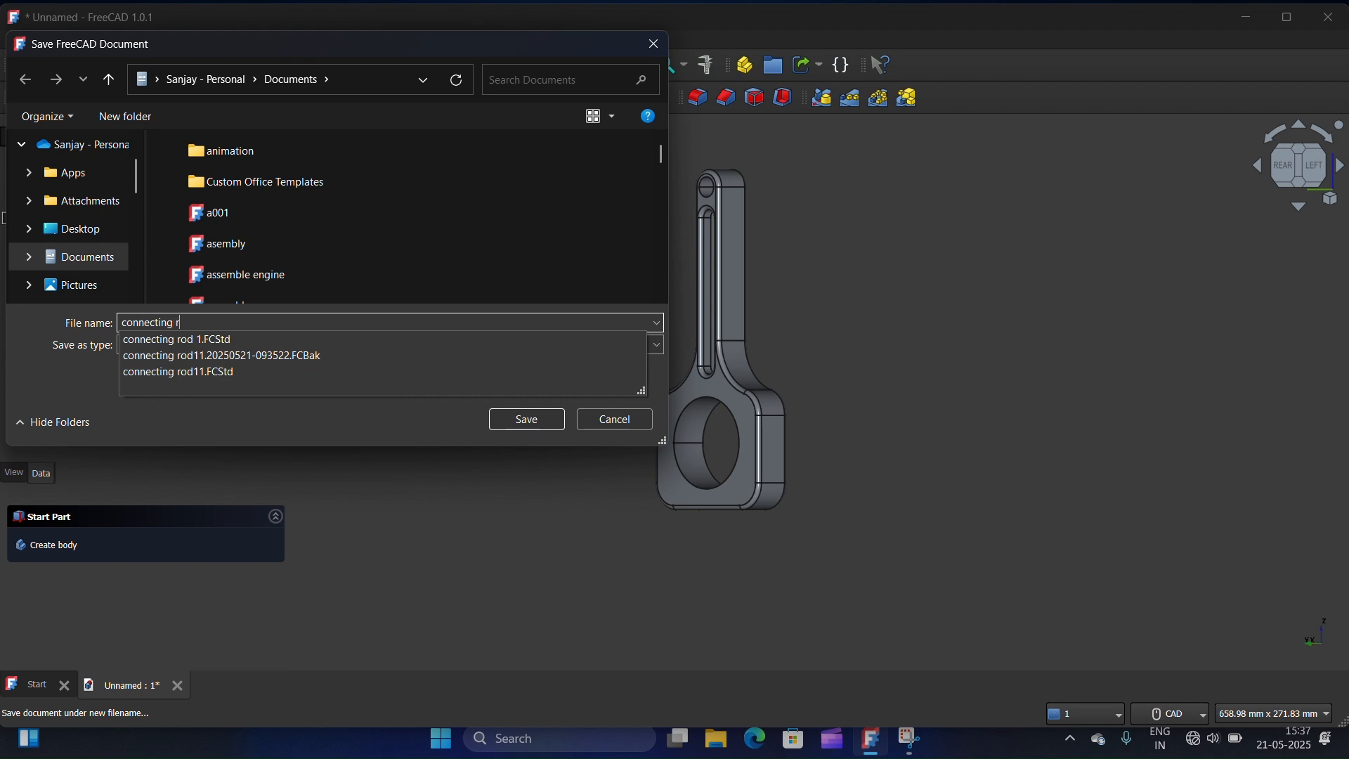
text(od new)
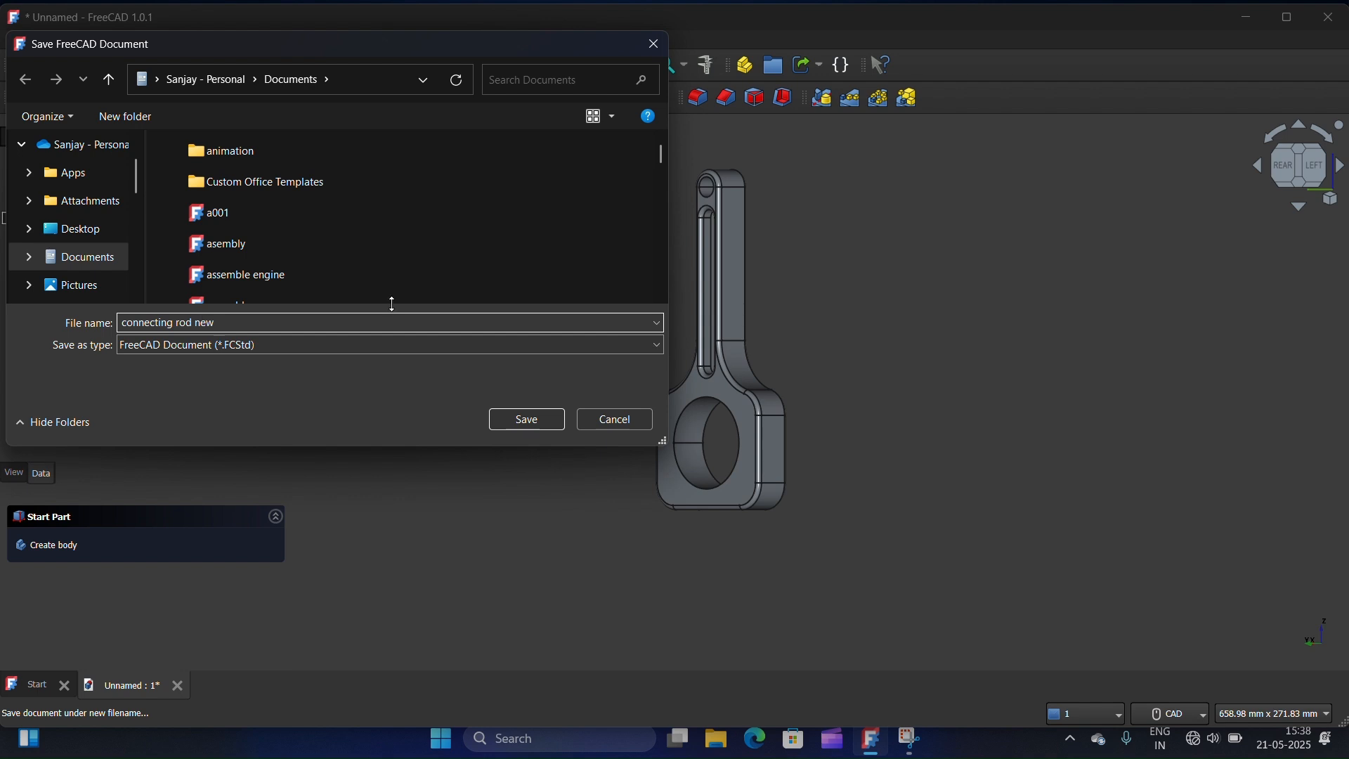
click(534, 424)
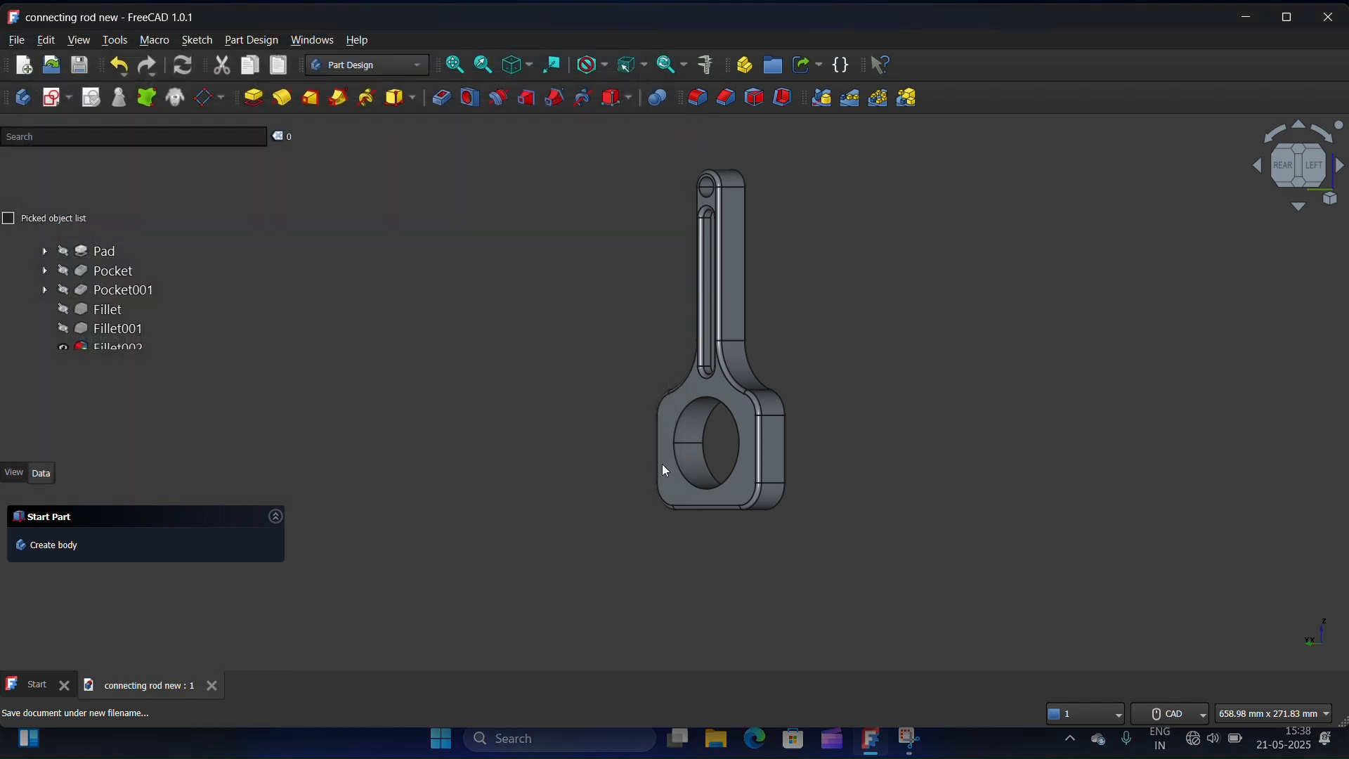